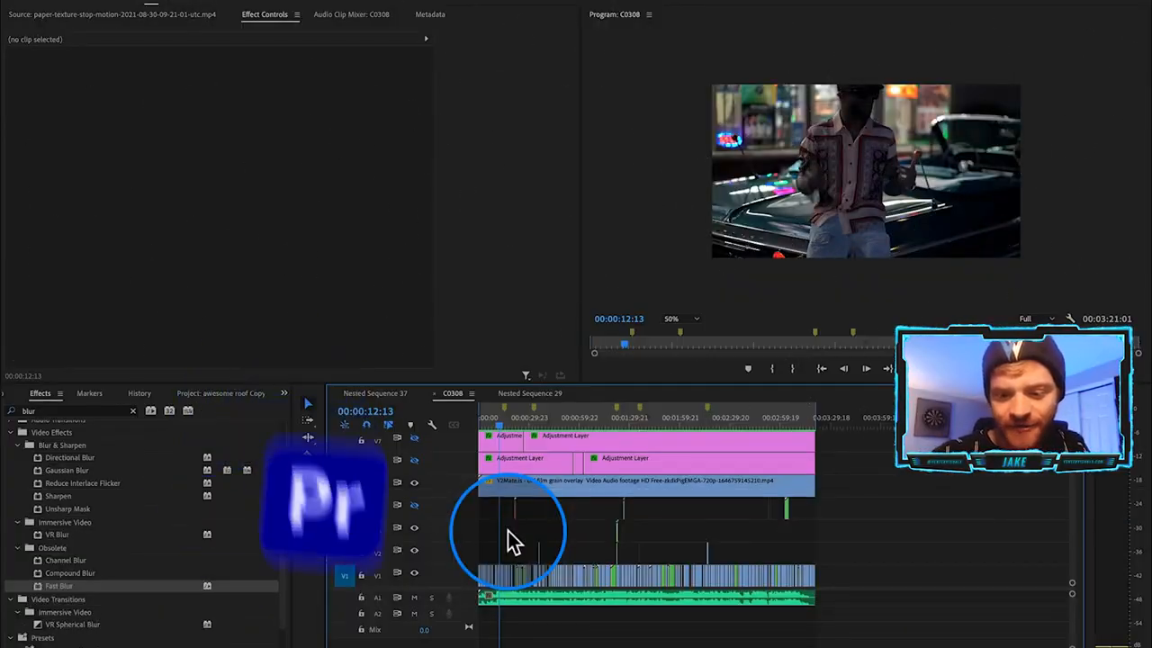
Scrub through the C0308 sequence to review the b-roll shots and the cuts around the car driving shot.
key("=")
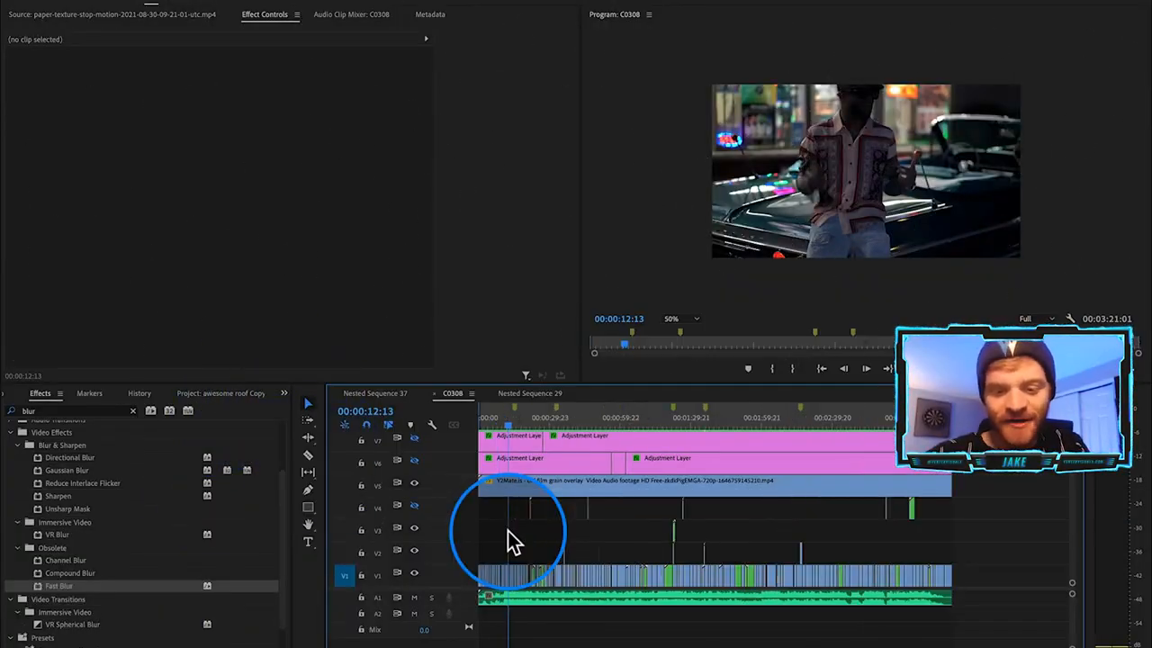
key("=")
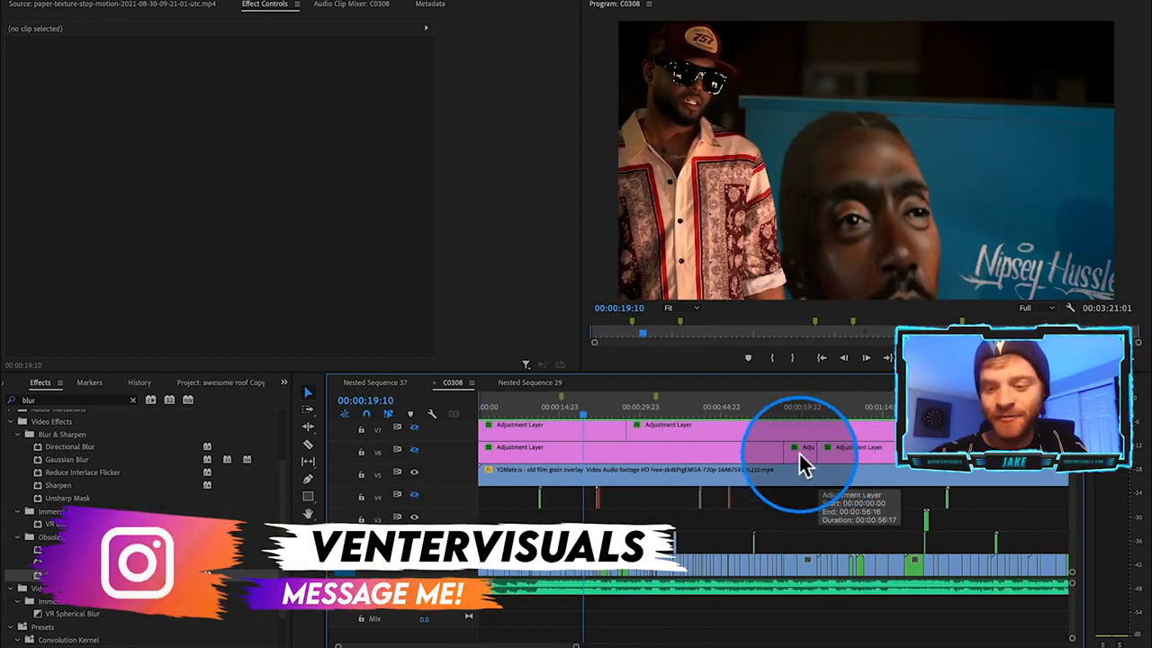
left_click_drag(711, 411, 736, 423)
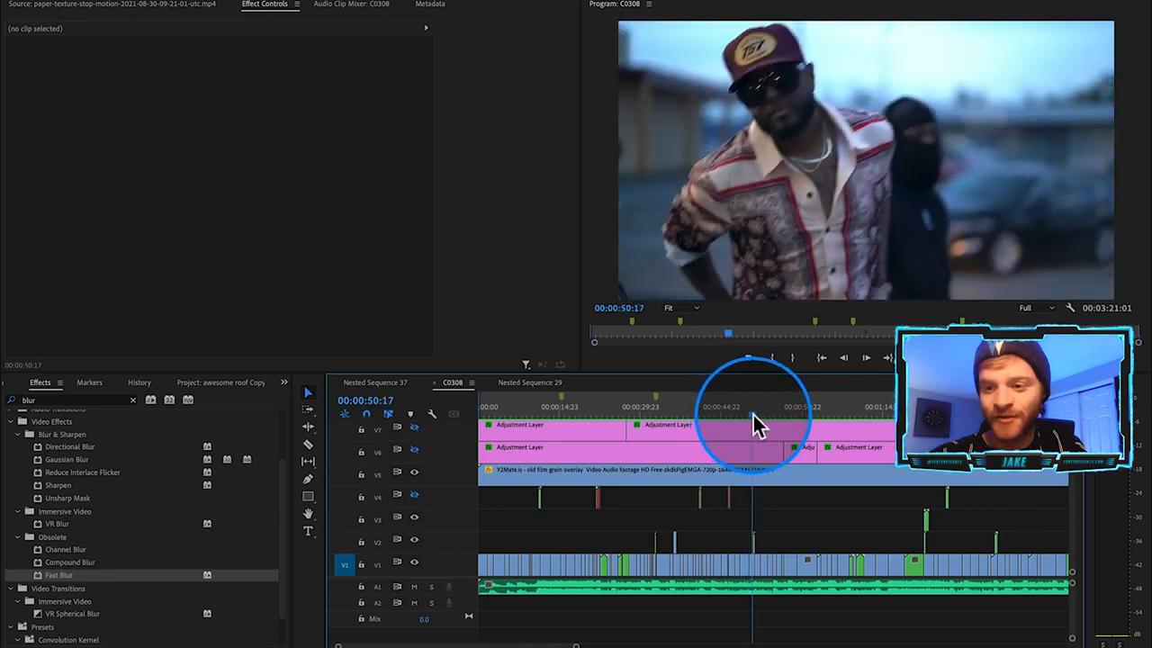
left_click_drag(747, 416, 843, 428)
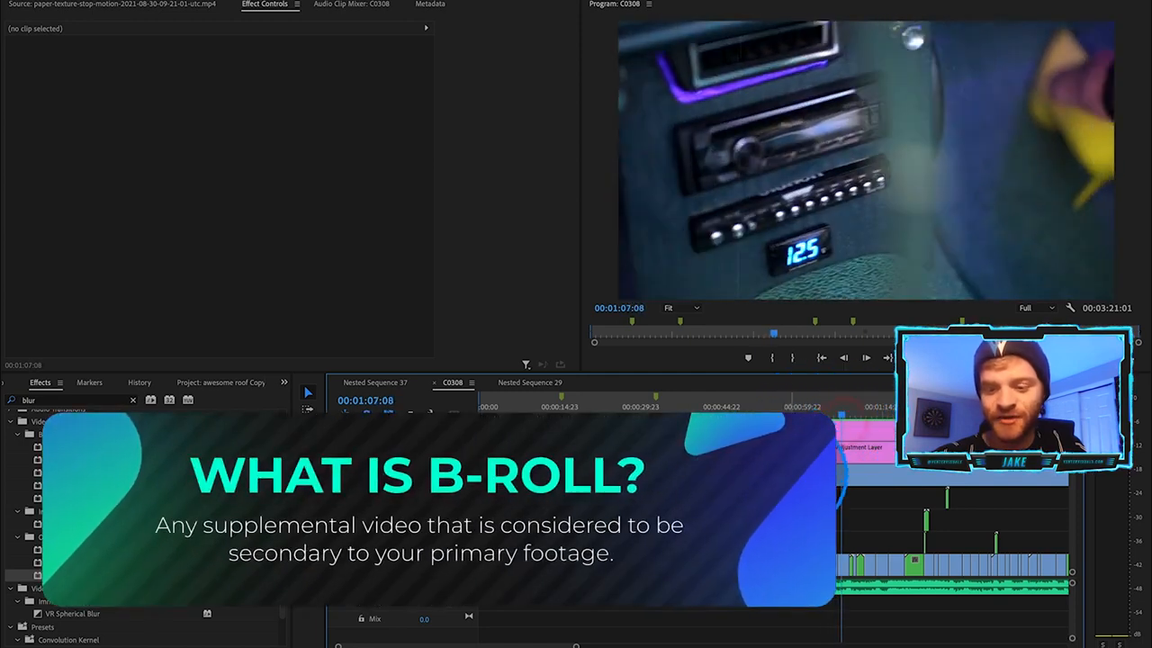
key("minus")
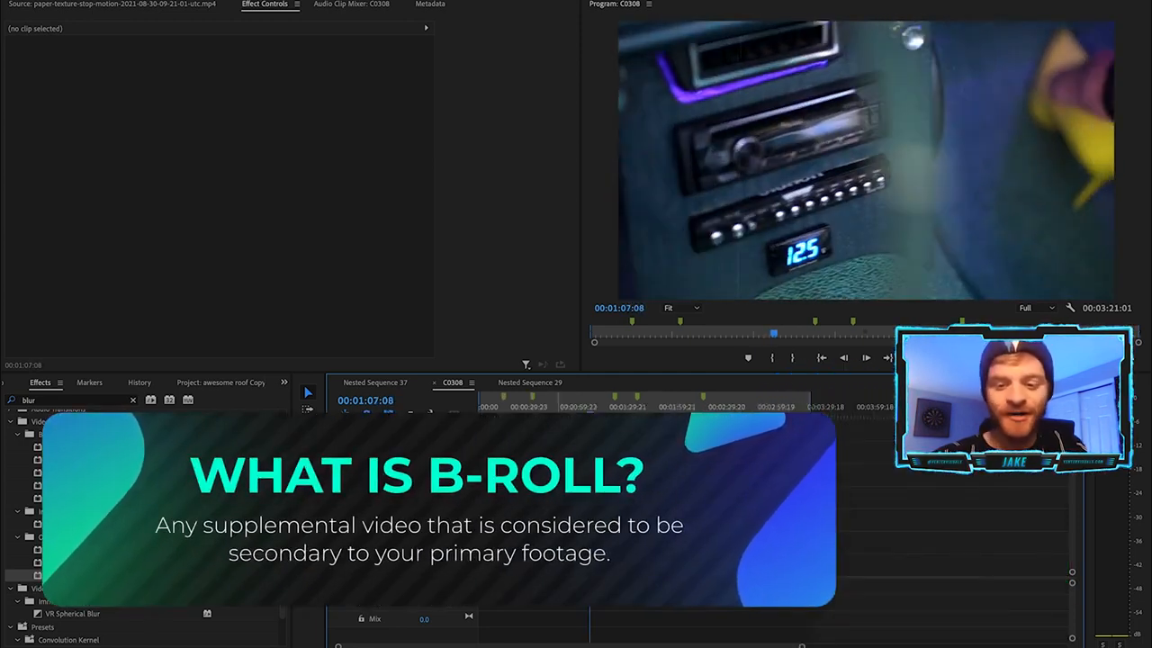
key("equal")
left_click_drag(545, 409, 514, 410)
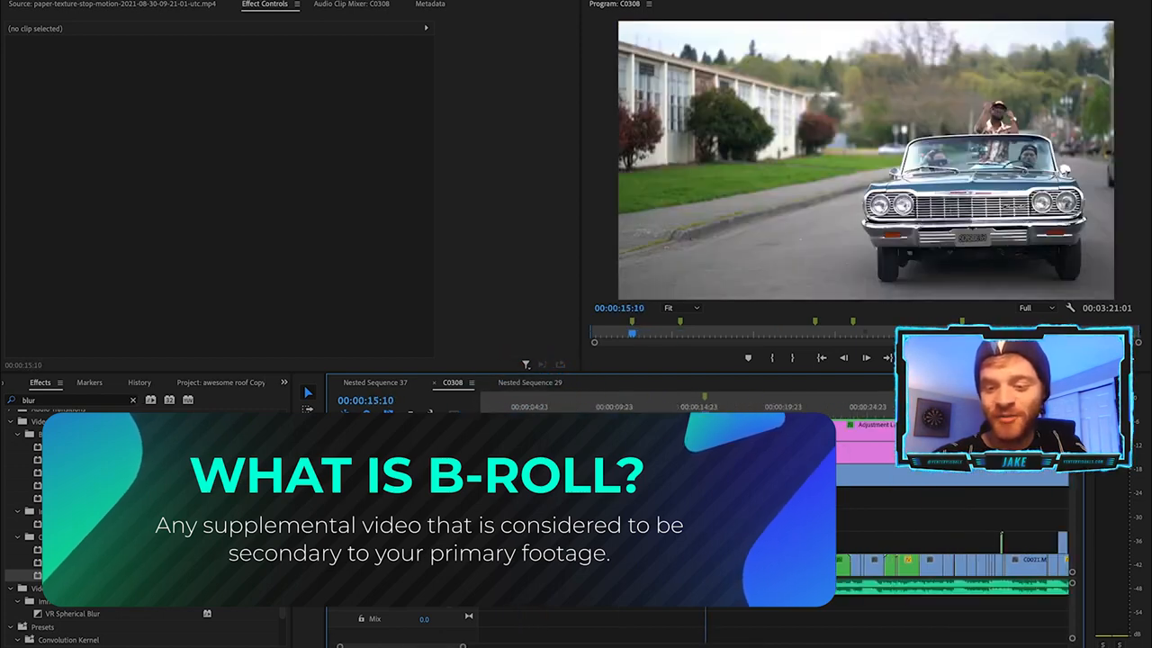
key("minus")
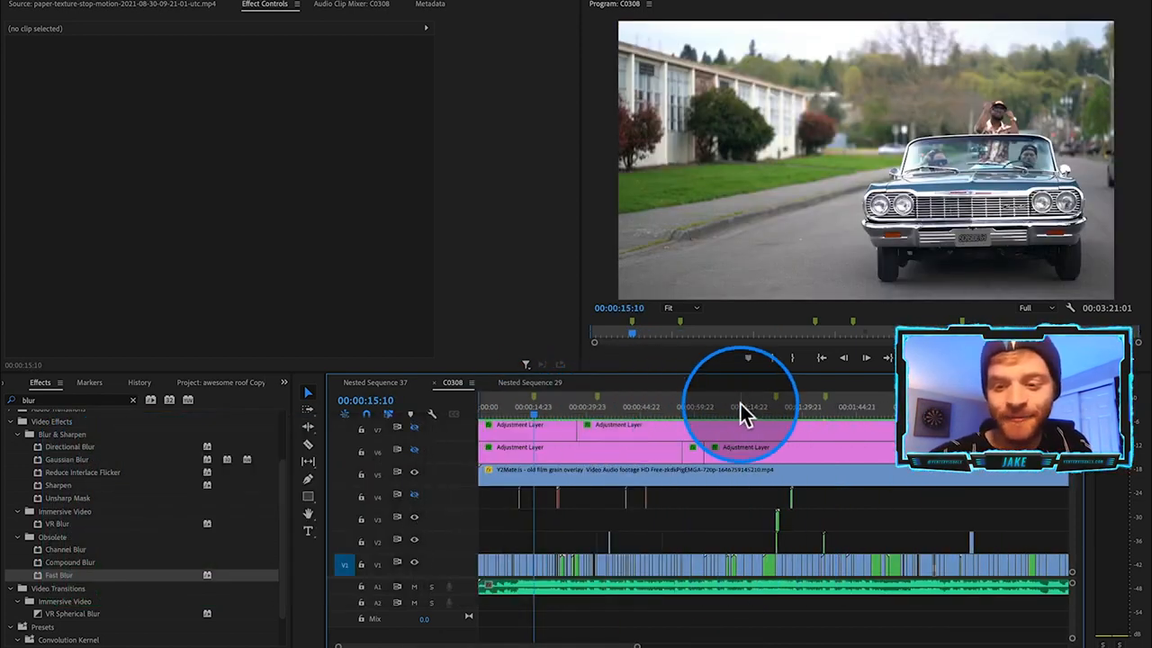
key("equal")
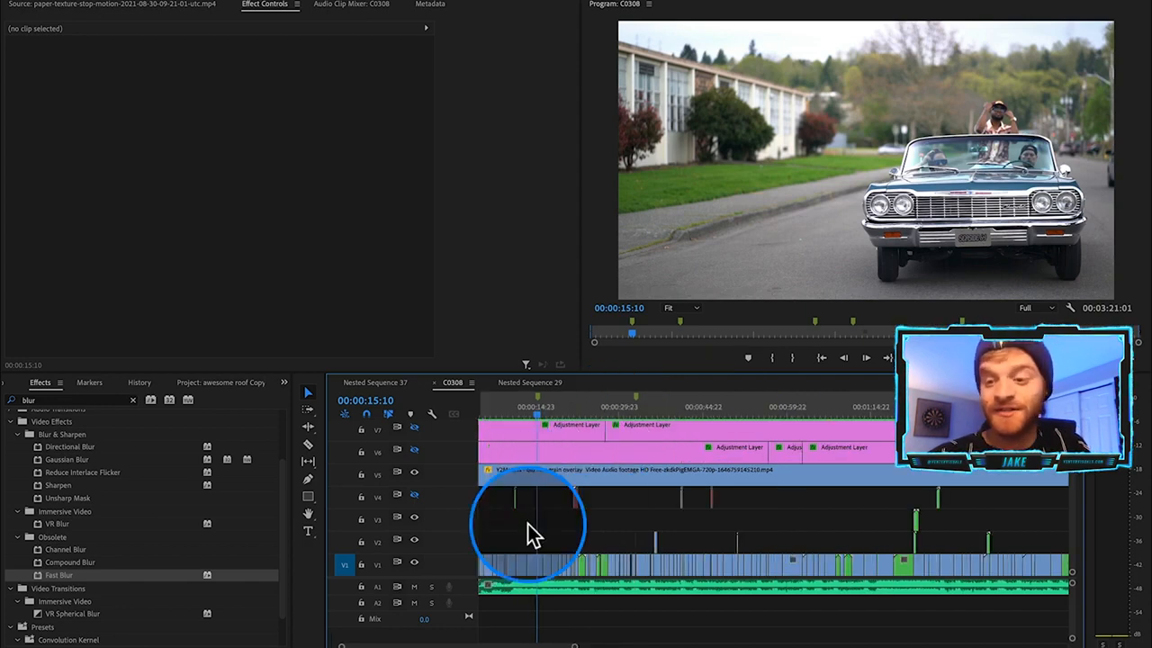
key("equal")
left_click_drag(661, 411, 706, 452)
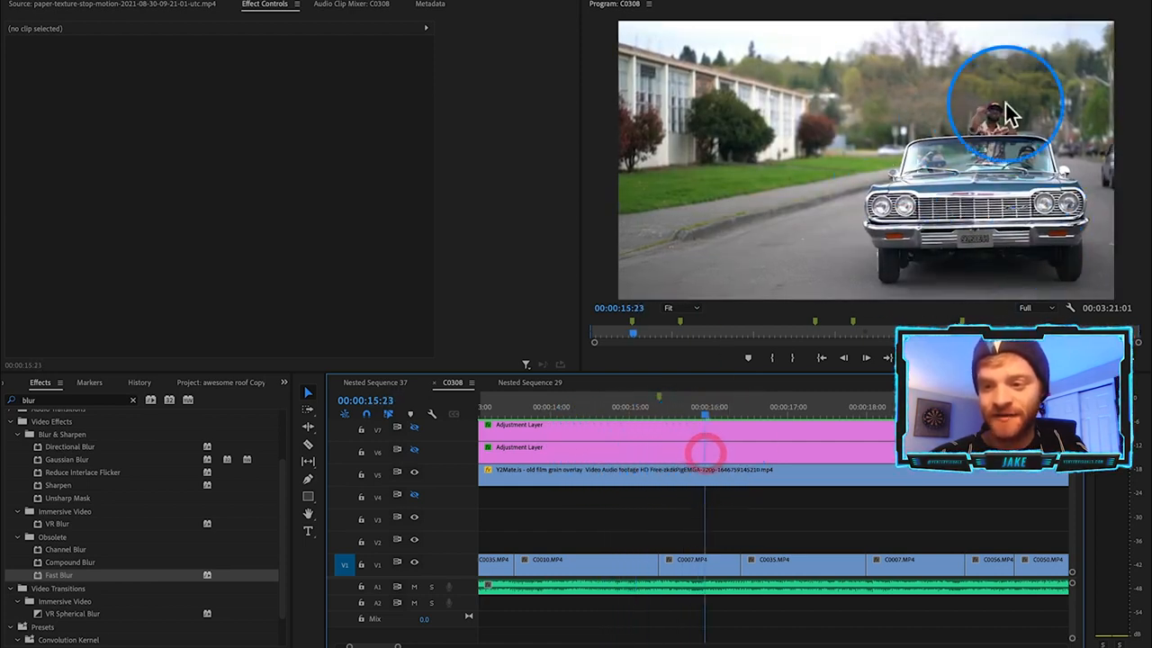
left_click_drag(581, 417, 518, 434)
scroll(535, 496, "down", 3)
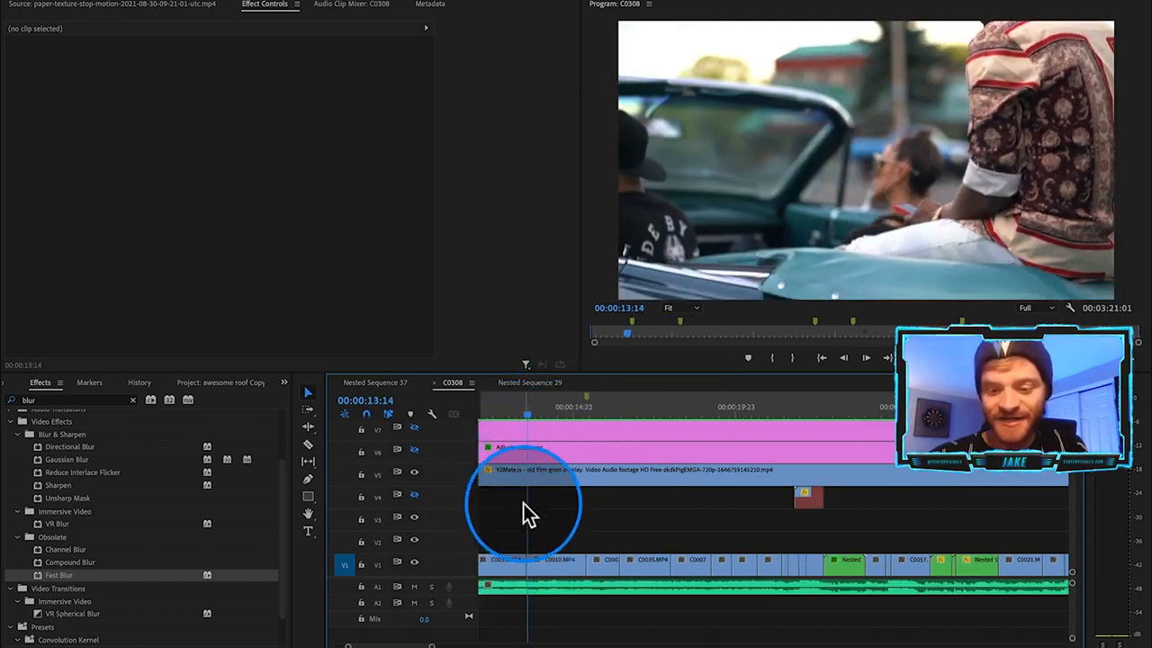
scroll(524, 501, "up", 2)
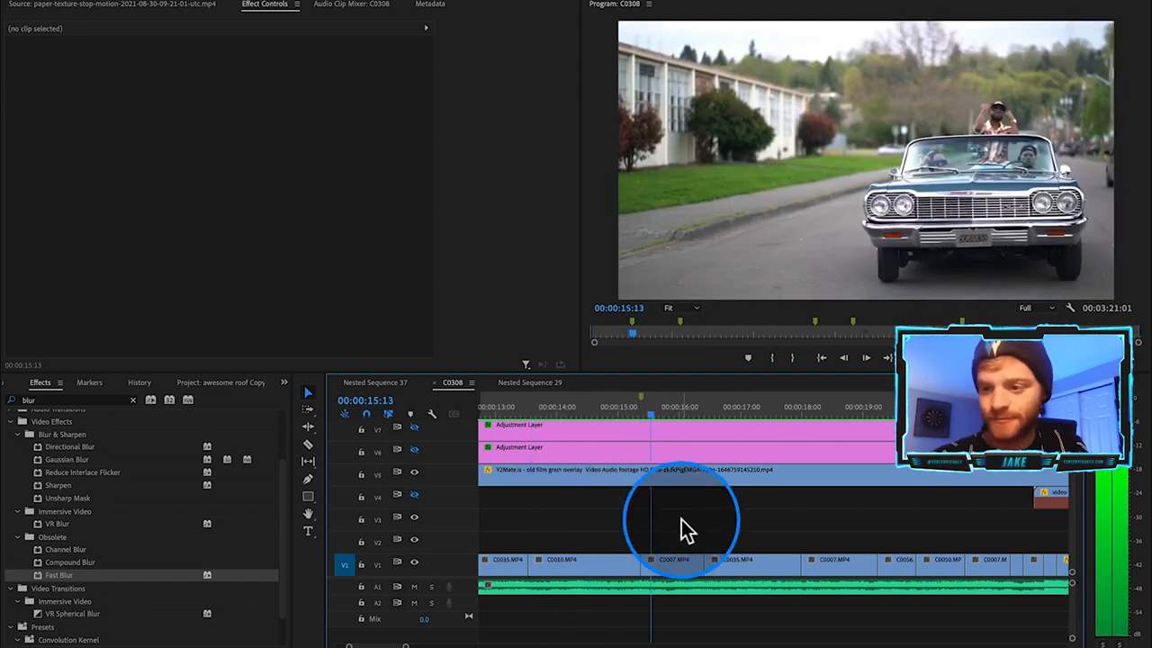
Place the playhead at 00:00:15:09, on the cut between C0010.MP4 and the C0007.MP4 car shot.
left_click(624, 412)
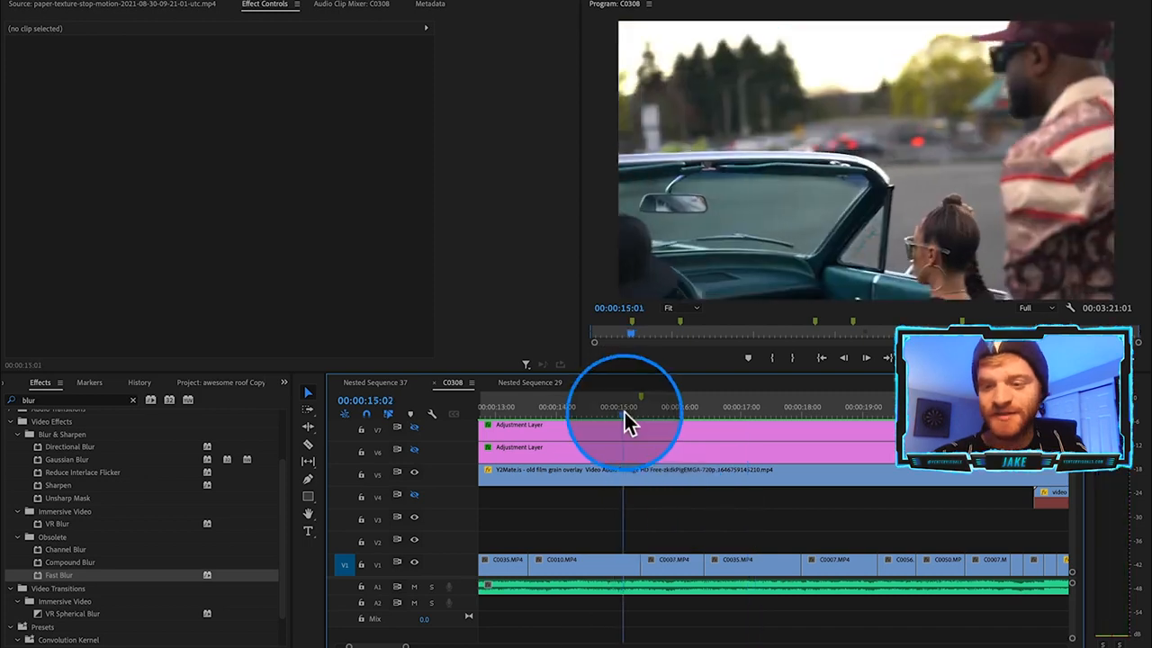
left_click_drag(625, 412, 632, 414)
scroll(635, 524, "up", 3)
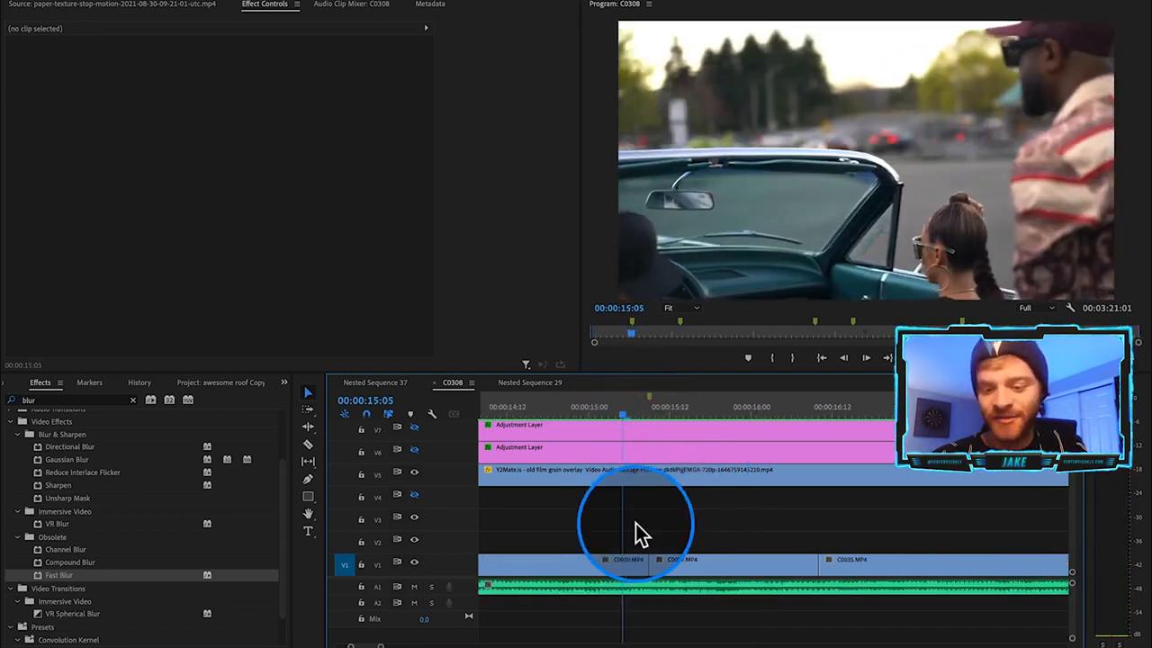
scroll(635, 531, "up", 2)
left_click(654, 411)
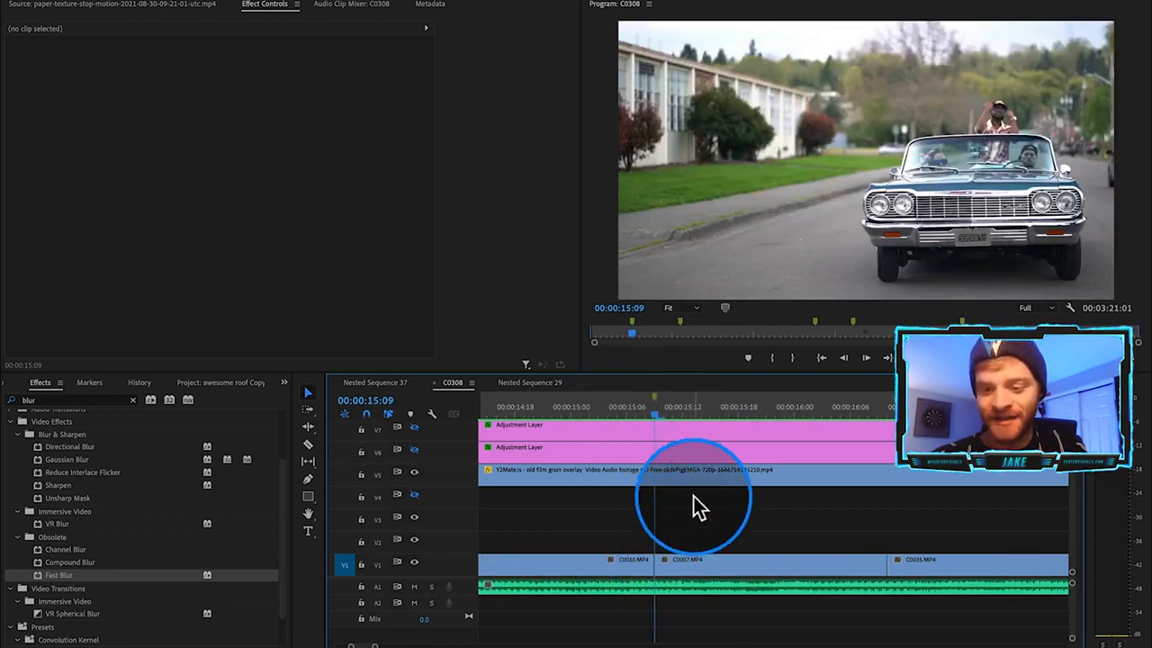
left_click(684, 565)
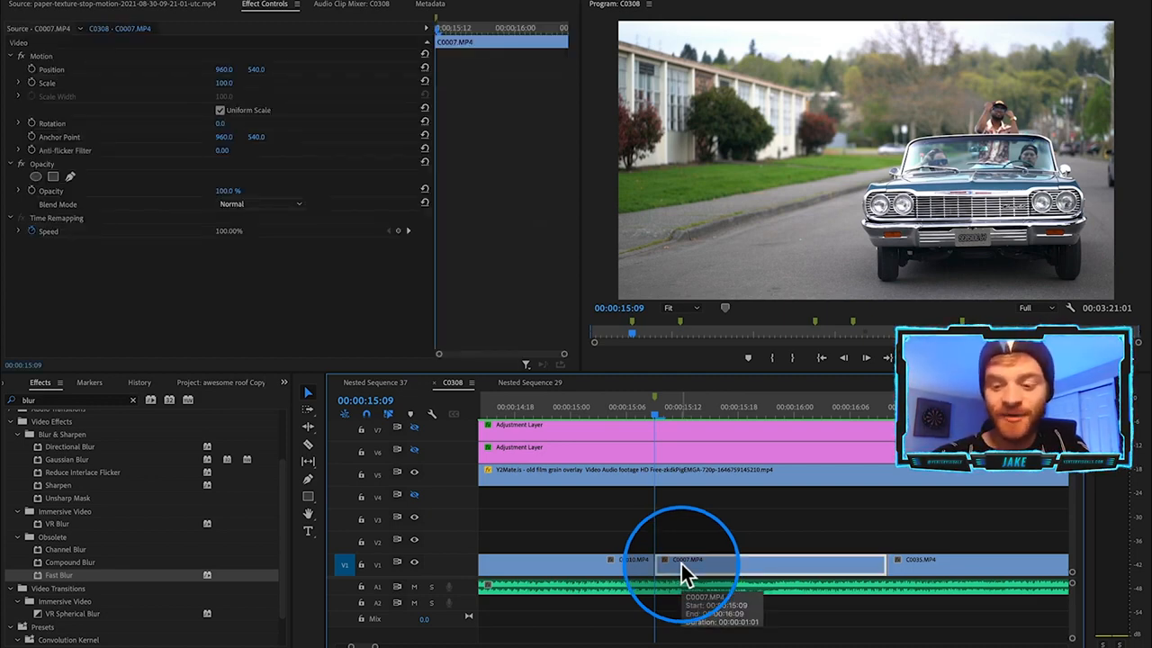
left_click(675, 519)
scroll(665, 531, "up", 2)
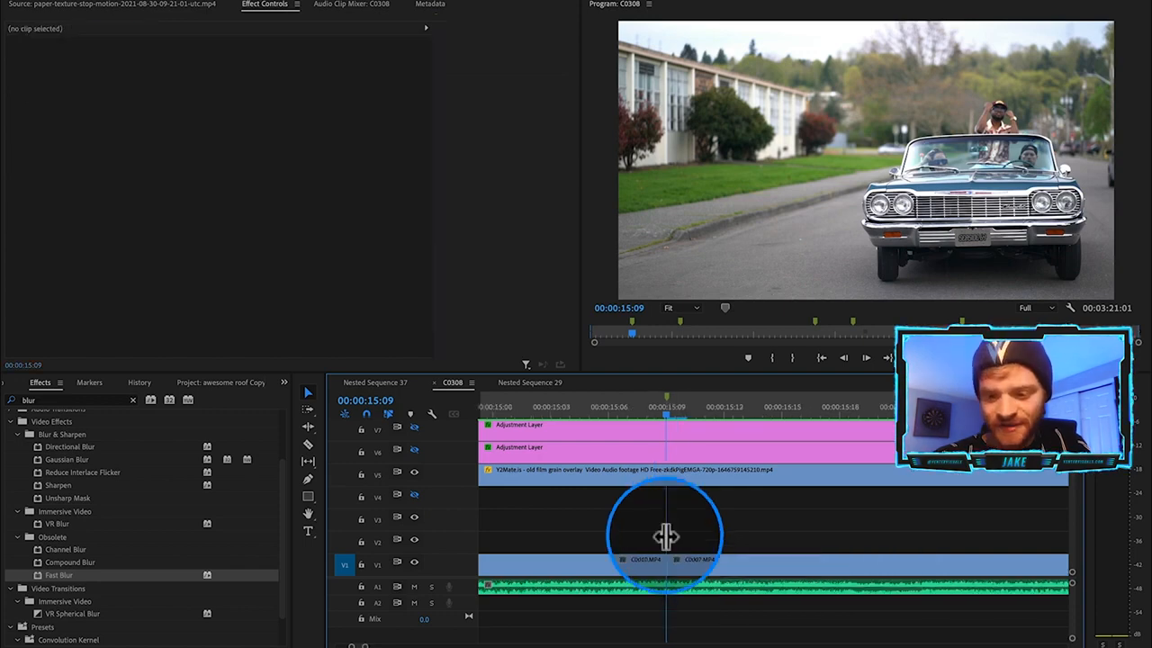
left_click(651, 405)
left_click(663, 407)
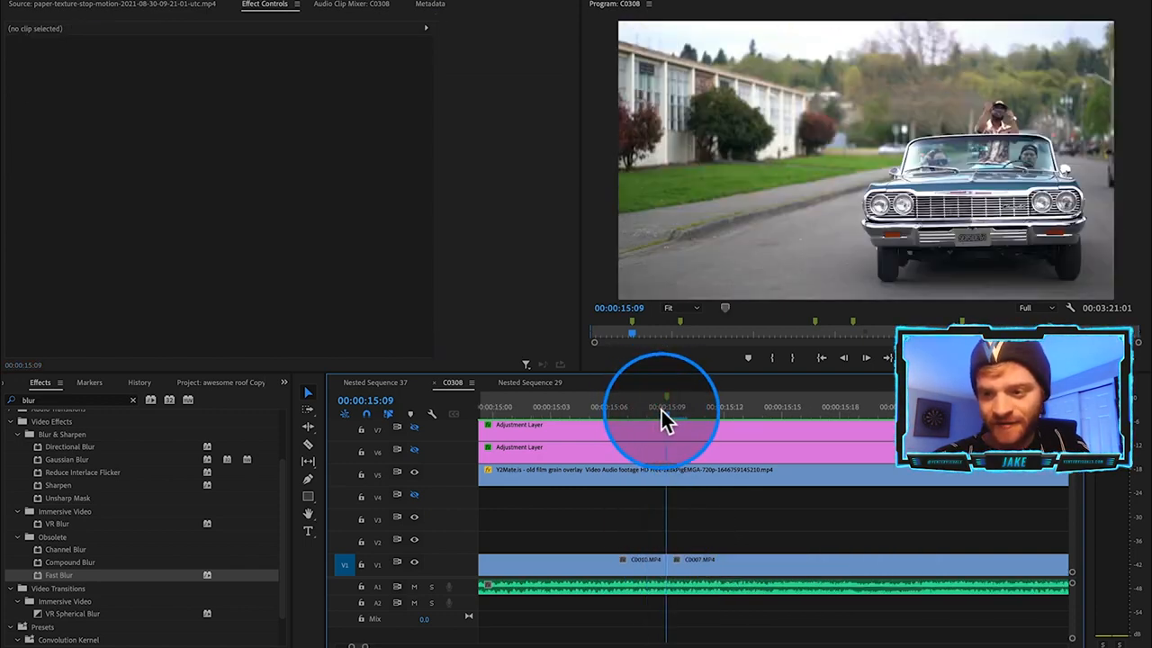
Duplicate the C0007.MP4 clip onto track V2, directly above the original.
left_click(688, 565, "alt")
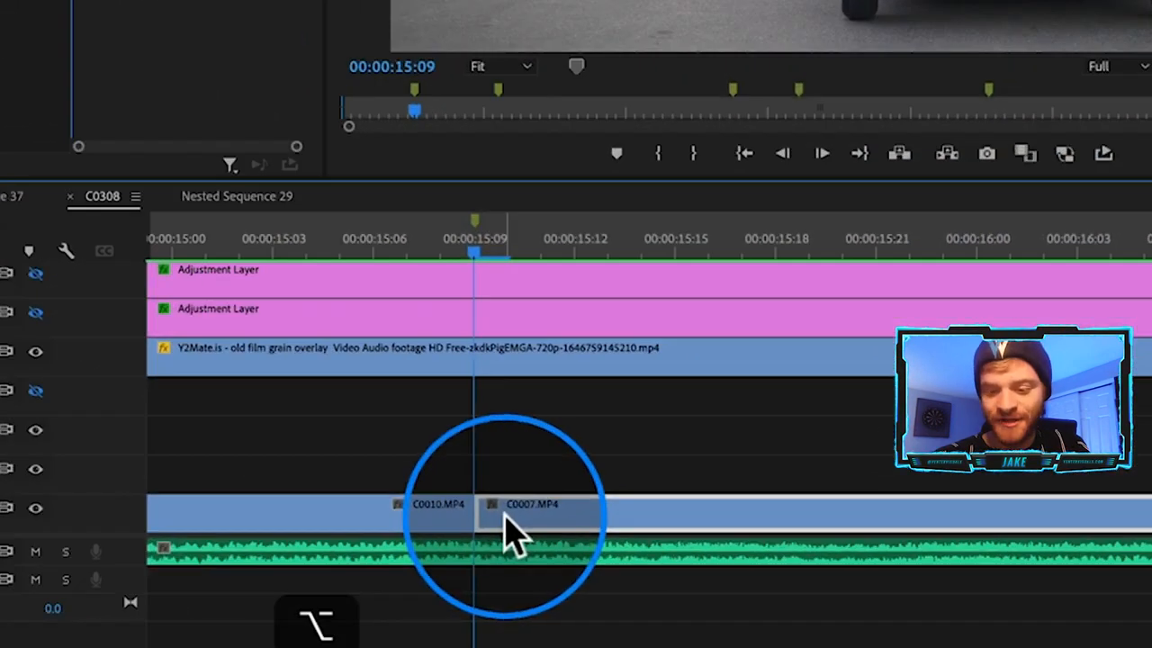
left_click_drag(527, 527, 529, 479)
left_click(505, 464)
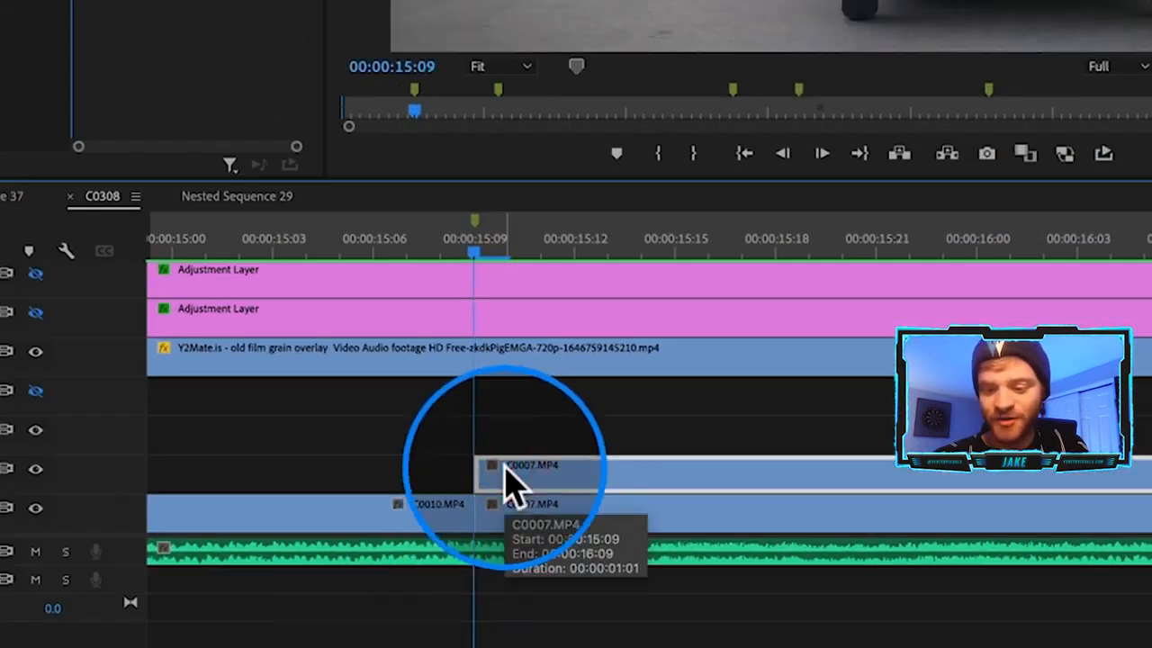
Add a frame hold at 00:00:15:09 to the C0007.MP4 copy on V2.
right_click(491, 476)
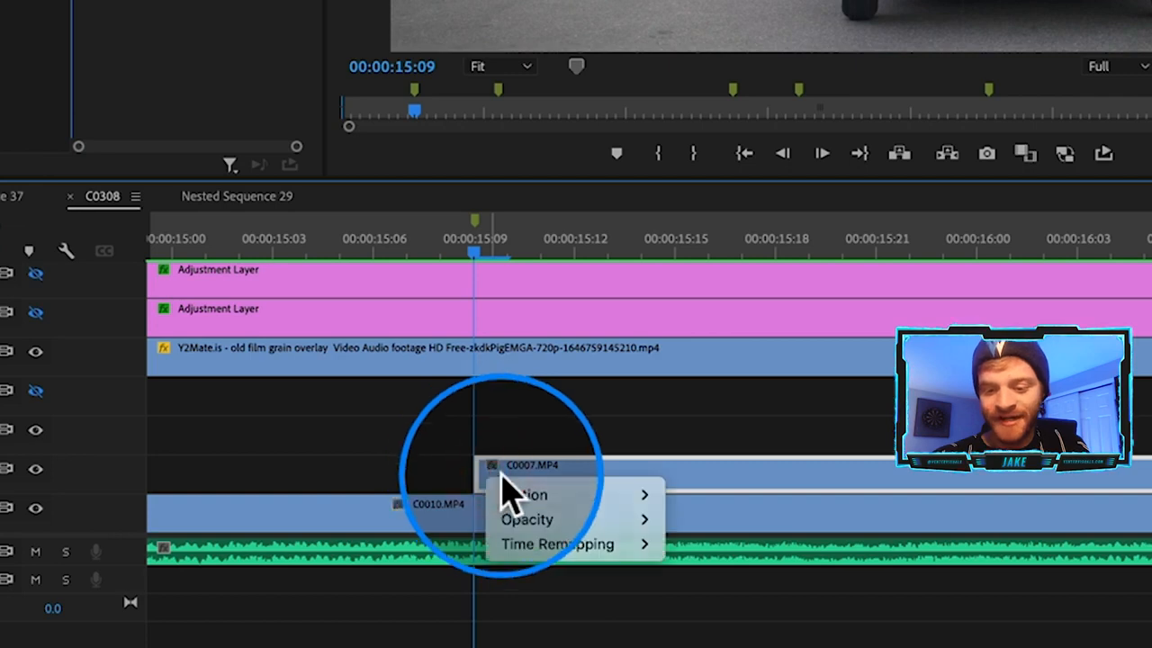
right_click(513, 472)
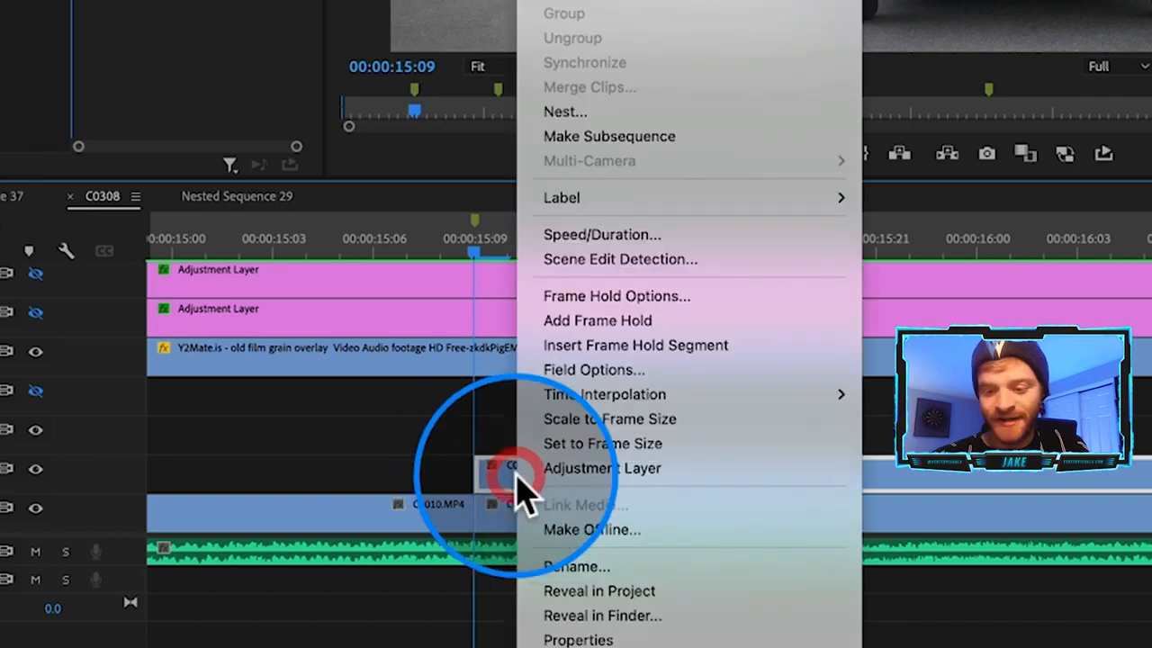
left_click(596, 332)
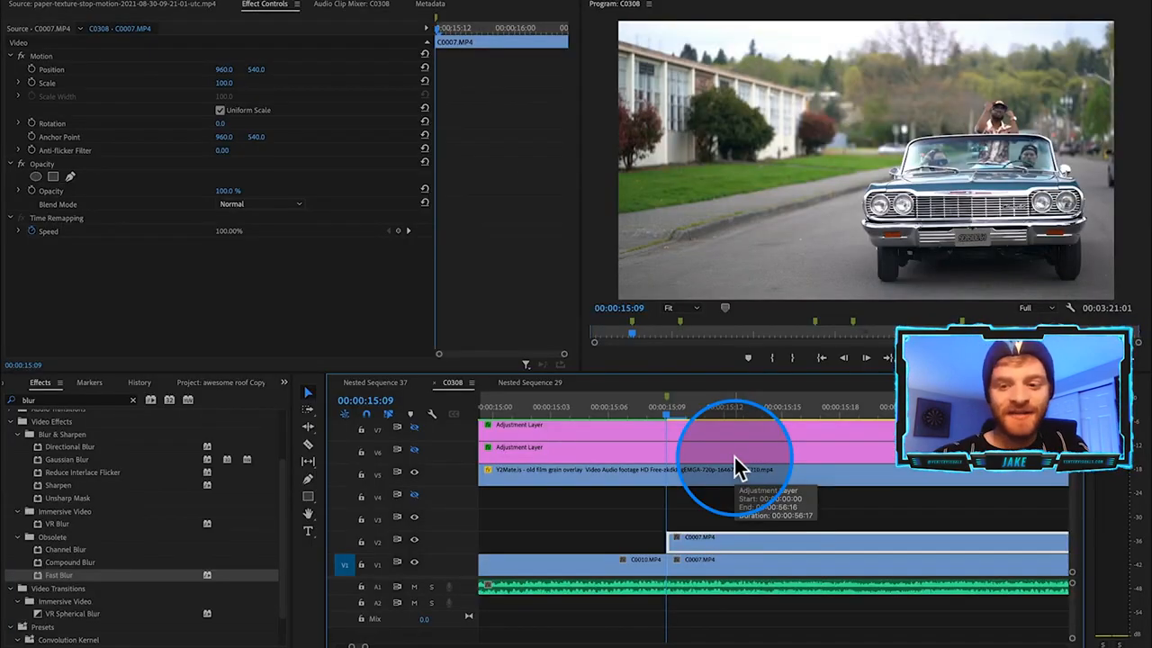
Trim the end of the frozen C0007.MP4 copy on V2 to about half the length of the clip below.
key("minus")
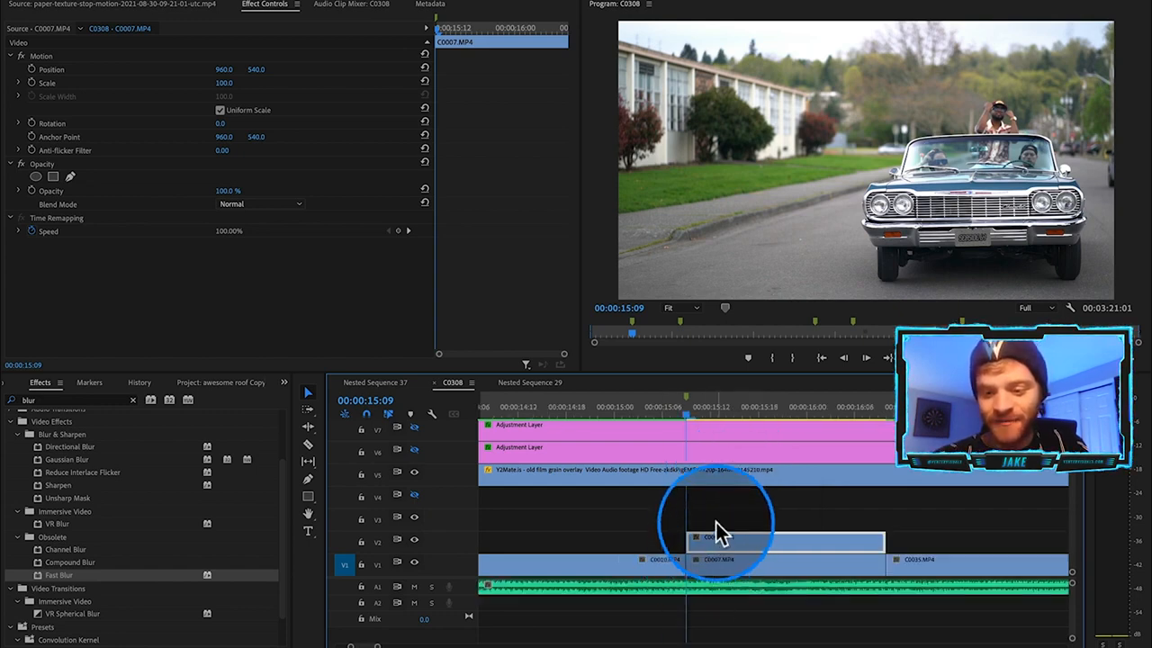
left_click_drag(698, 410, 750, 448)
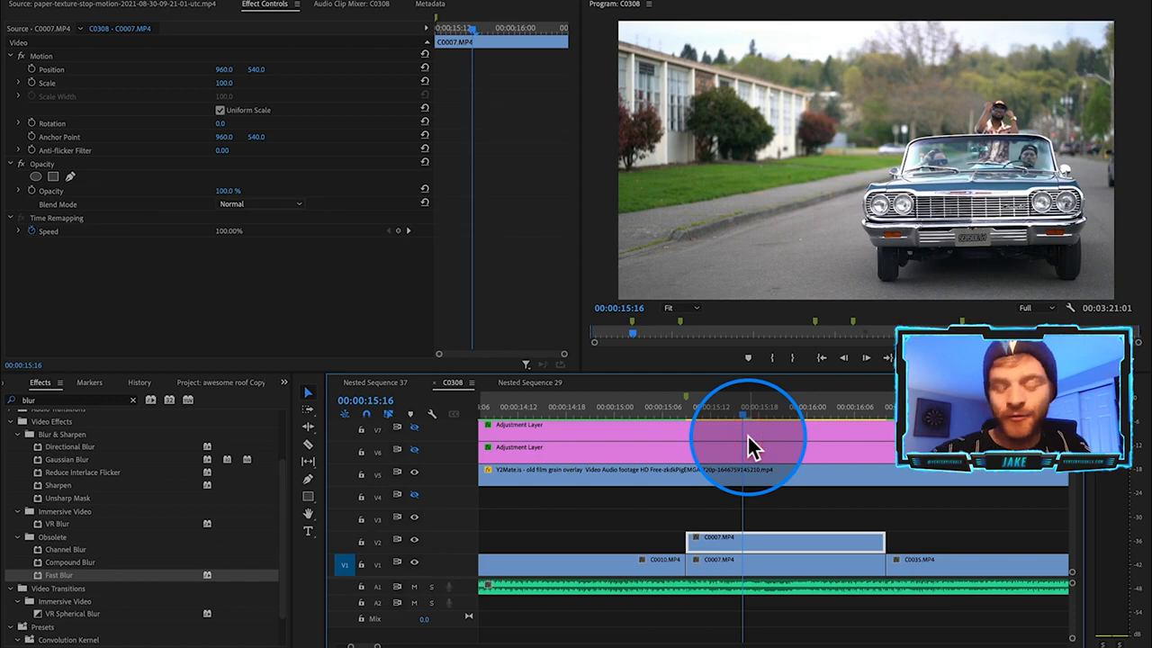
left_click(734, 544)
left_click_drag(883, 545, 756, 545)
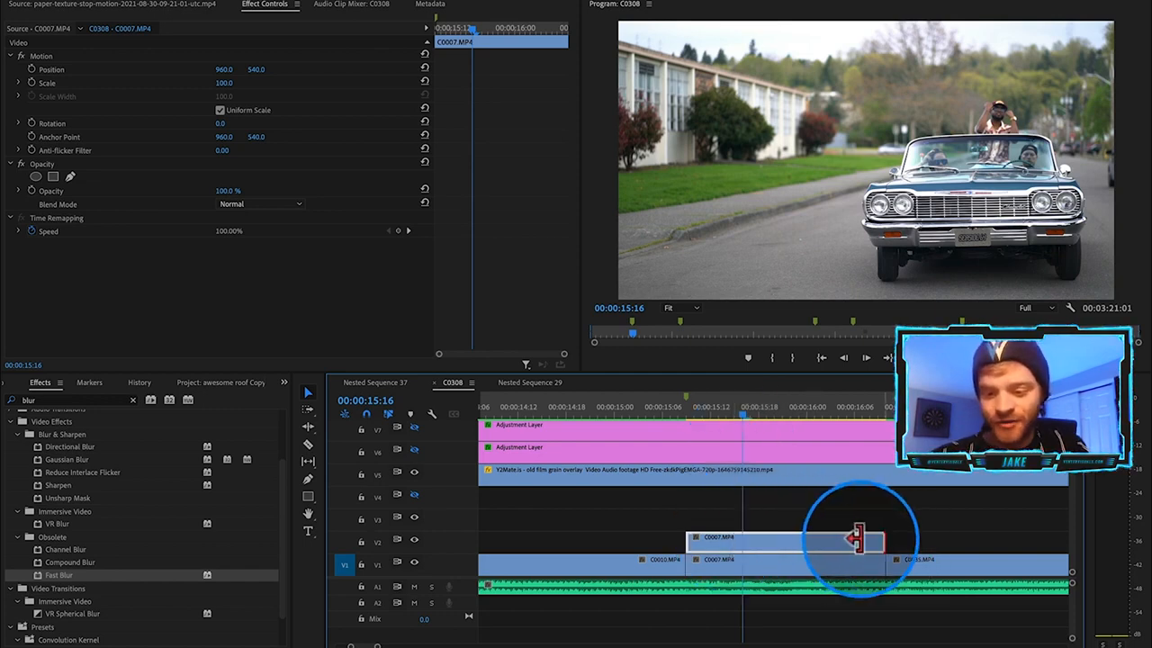
left_click_drag(225, 446, 270, 446)
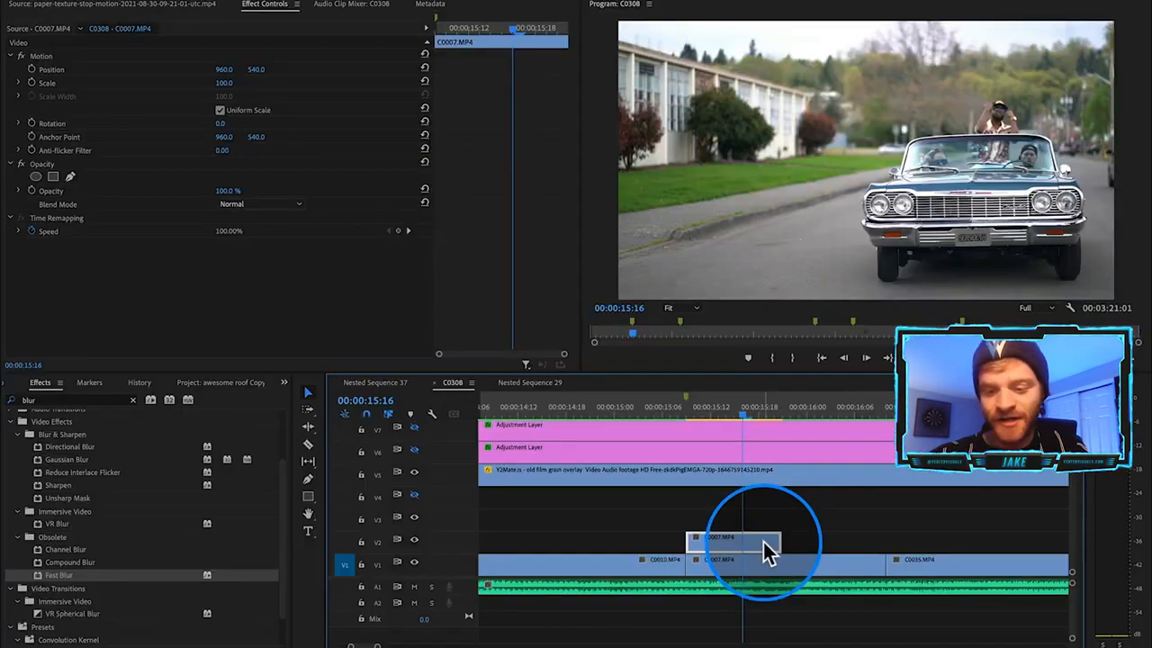
Move the frozen V2 clip earlier so it ends at the cut into C0007.MP4, and scrub across the cut.
left_click_drag(765, 544, 671, 543)
scroll(665, 504, "left", 2)
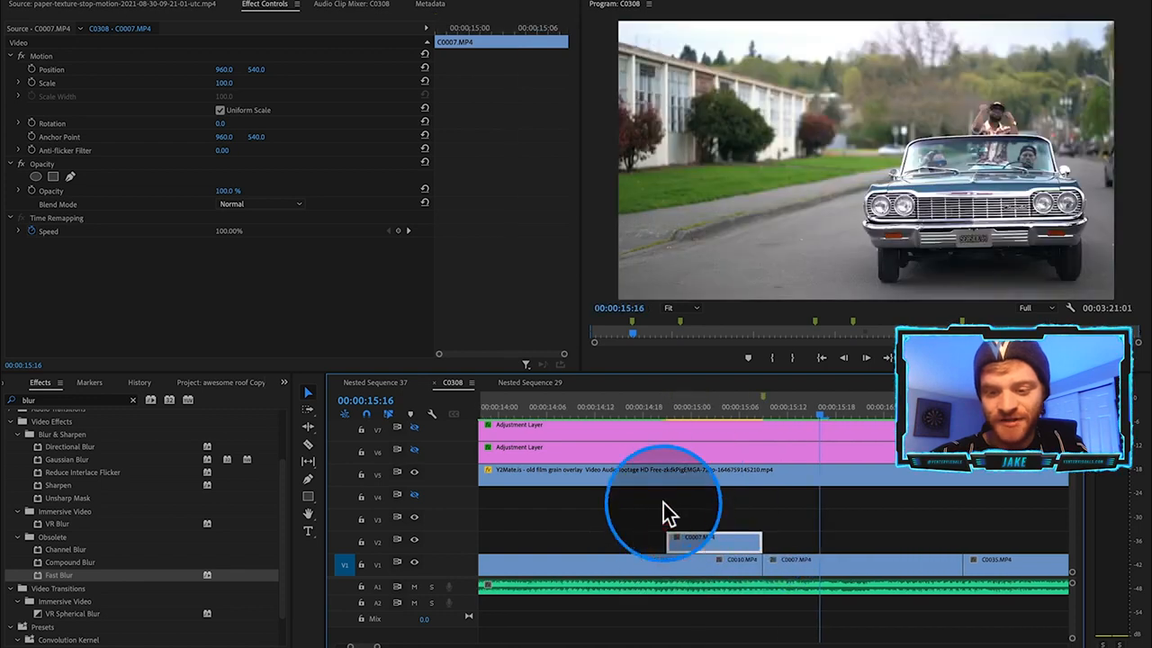
left_click_drag(706, 404, 819, 439)
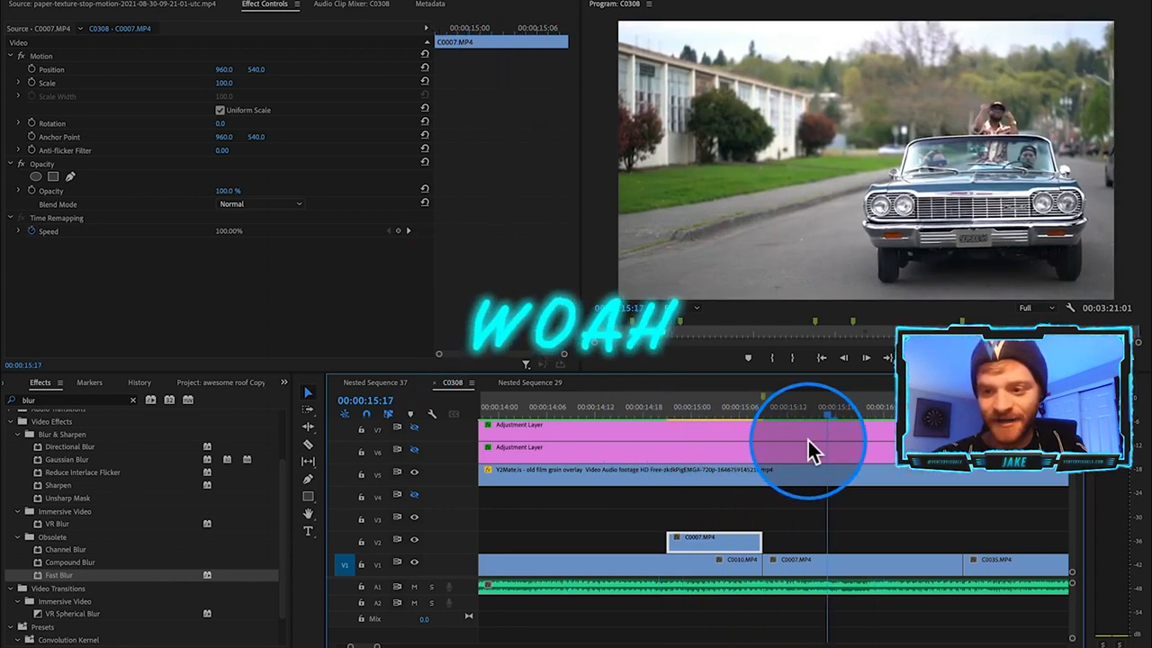
At 00:00:14:23, draw a closed pen opacity mask around the car's front bumper and wheels on the frozen V2 clip.
left_click(717, 551)
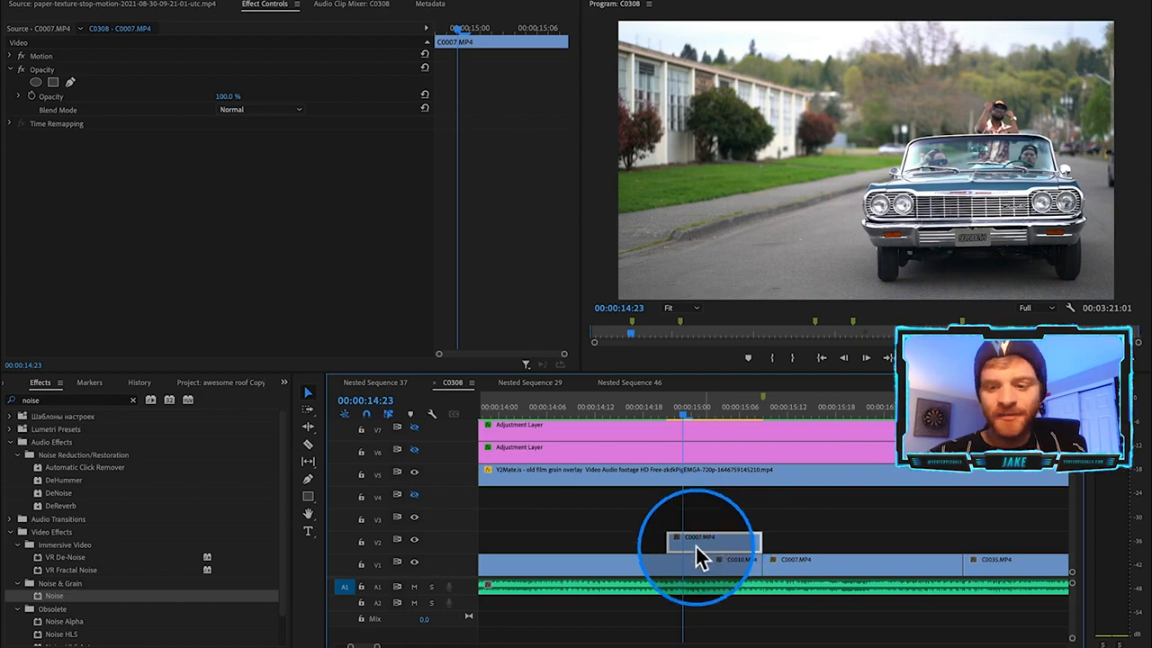
left_click(692, 538)
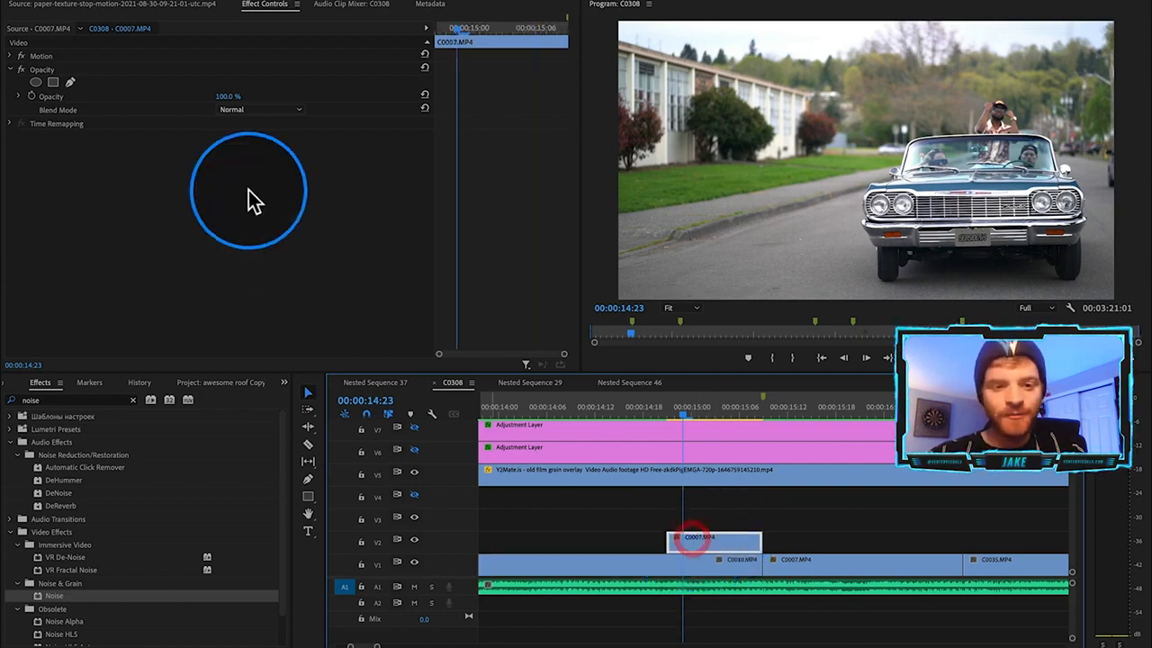
left_click(71, 82)
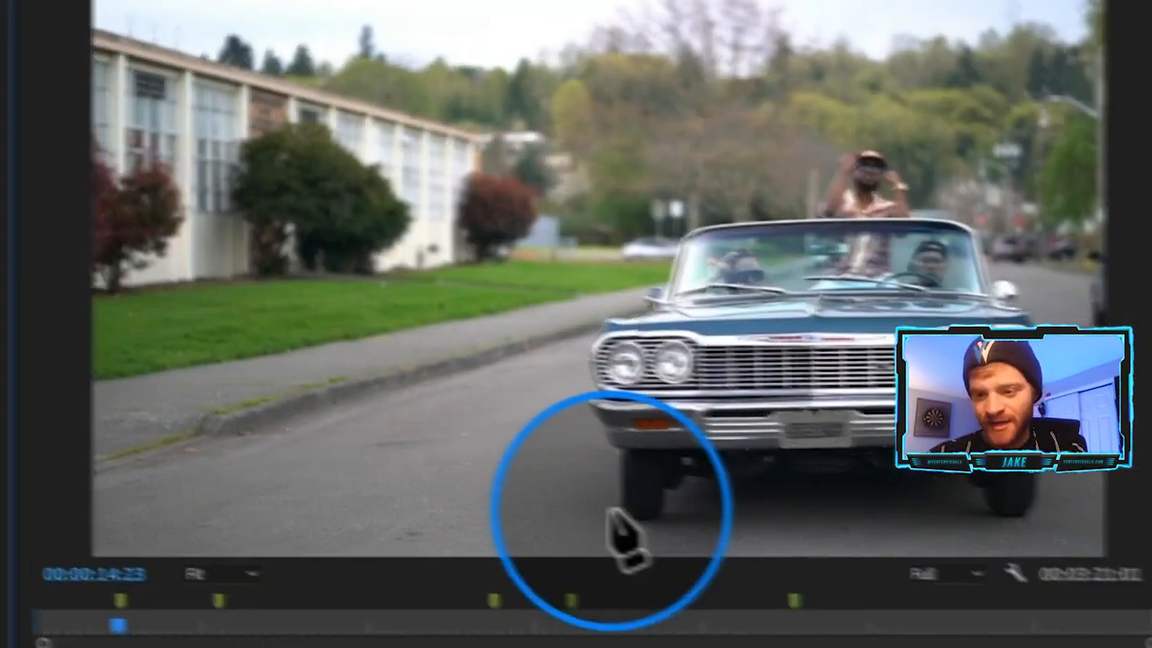
left_click(600, 473)
left_click(621, 531)
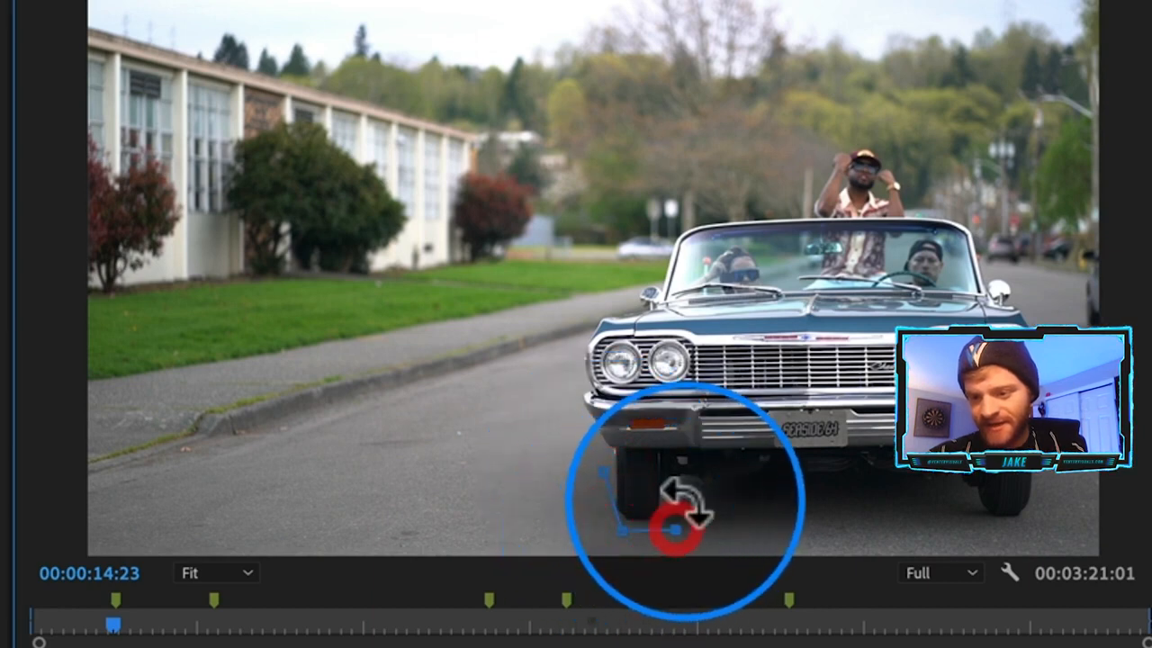
left_click(685, 499)
left_click(772, 496)
left_click(906, 493)
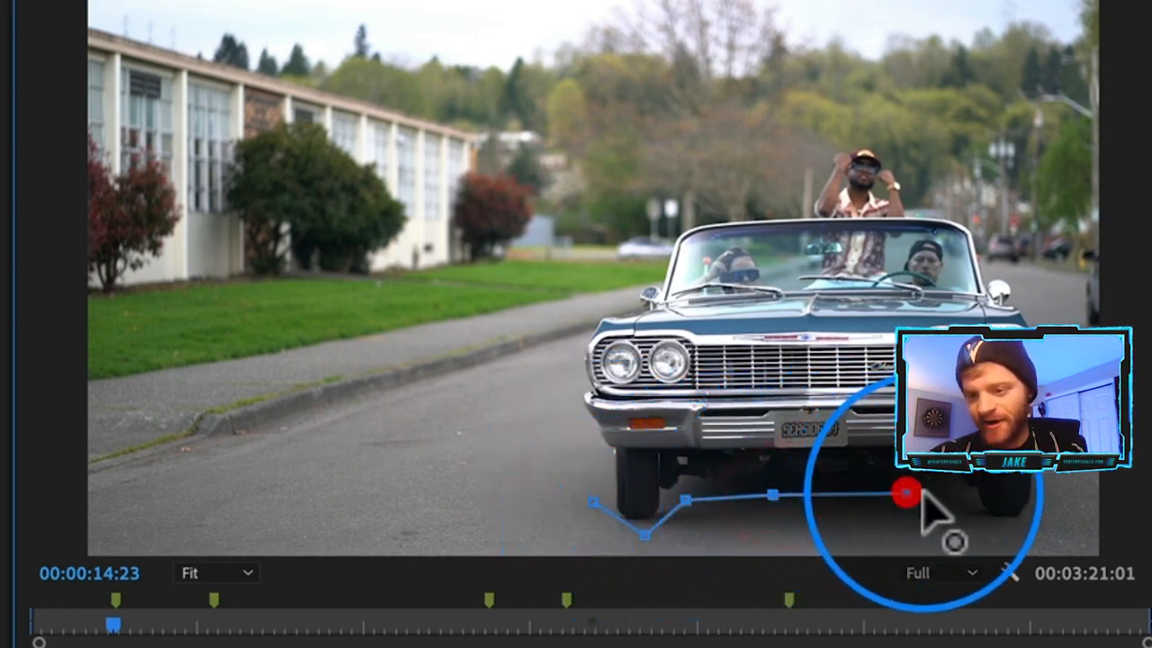
left_click(990, 522)
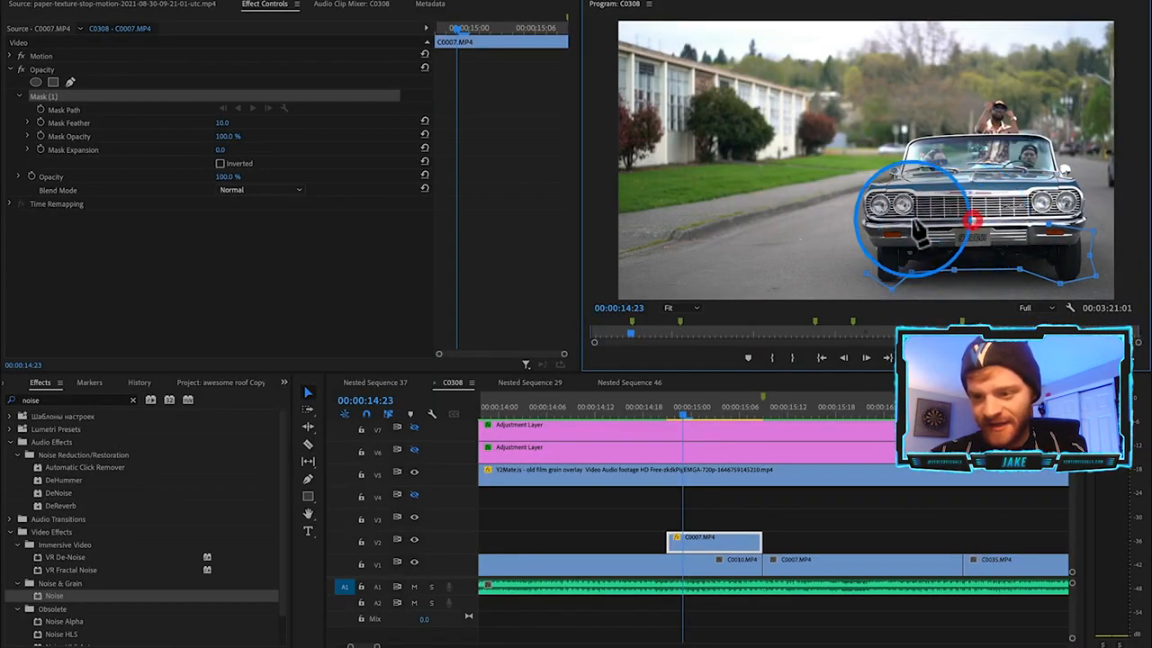
left_click(849, 239)
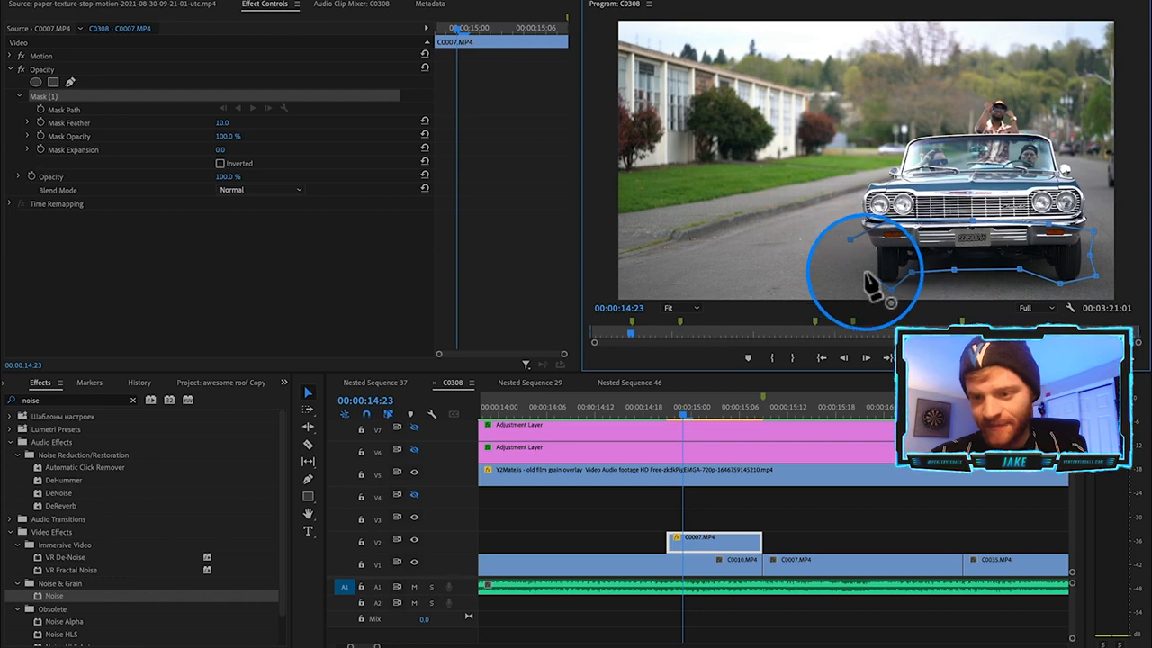
left_click(864, 269)
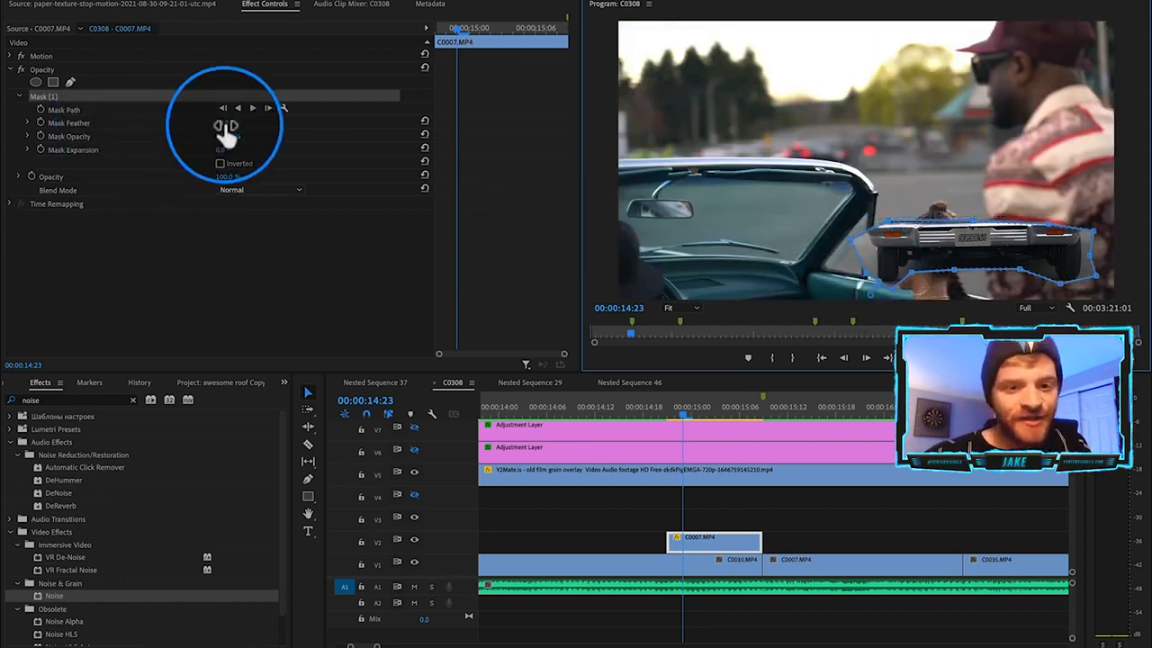
Set the bumper mask's feather to 0.0 and start animating its Mask Path with a keyframe at the clip's first frame.
left_click(861, 529)
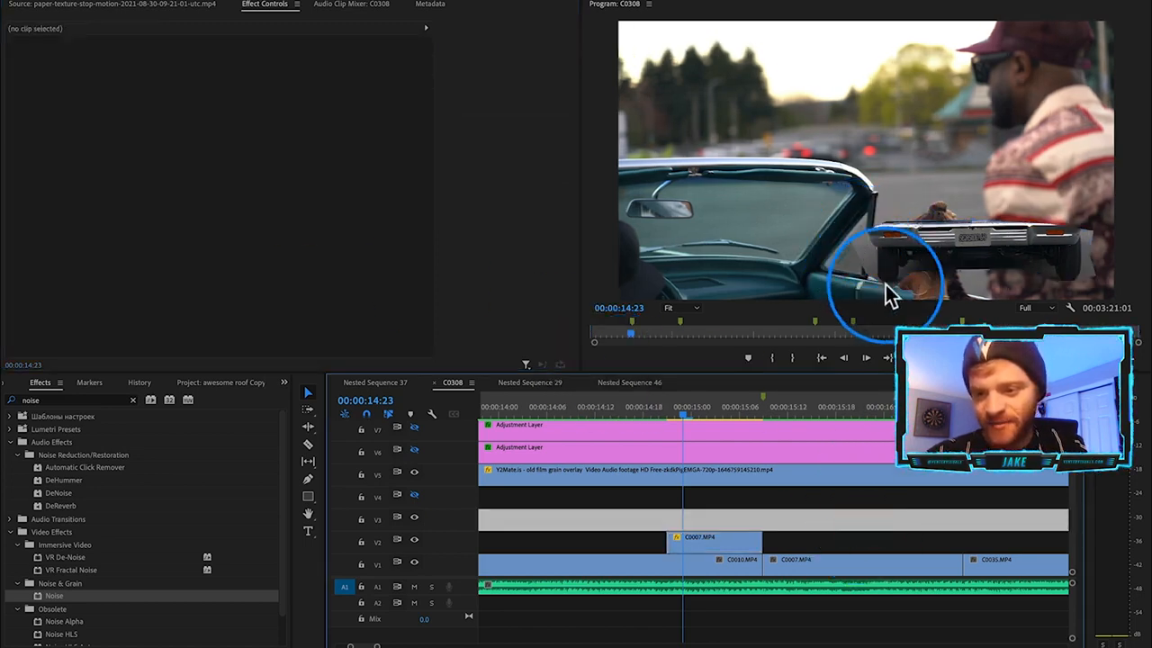
left_click(691, 541)
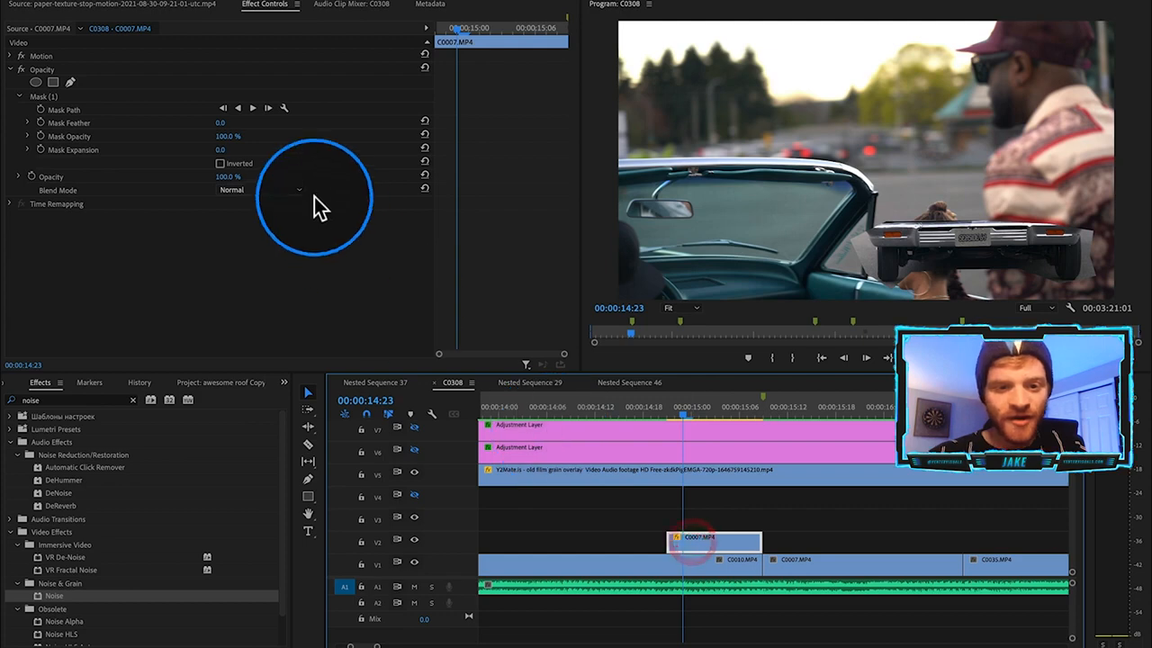
left_click(54, 98)
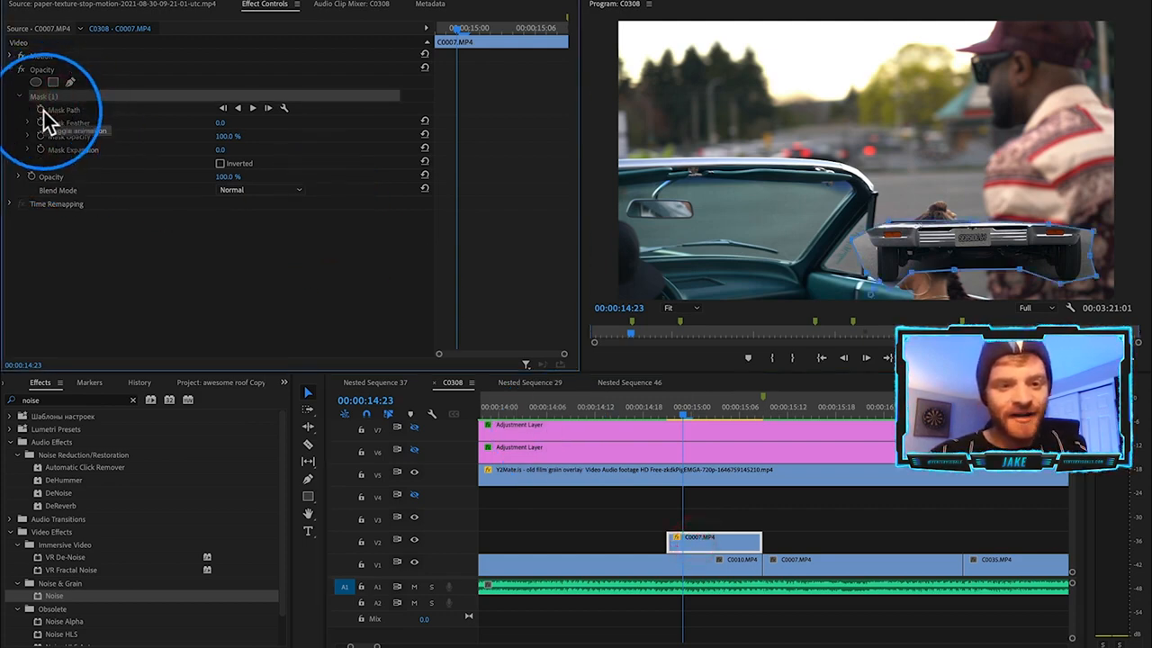
left_click(41, 110)
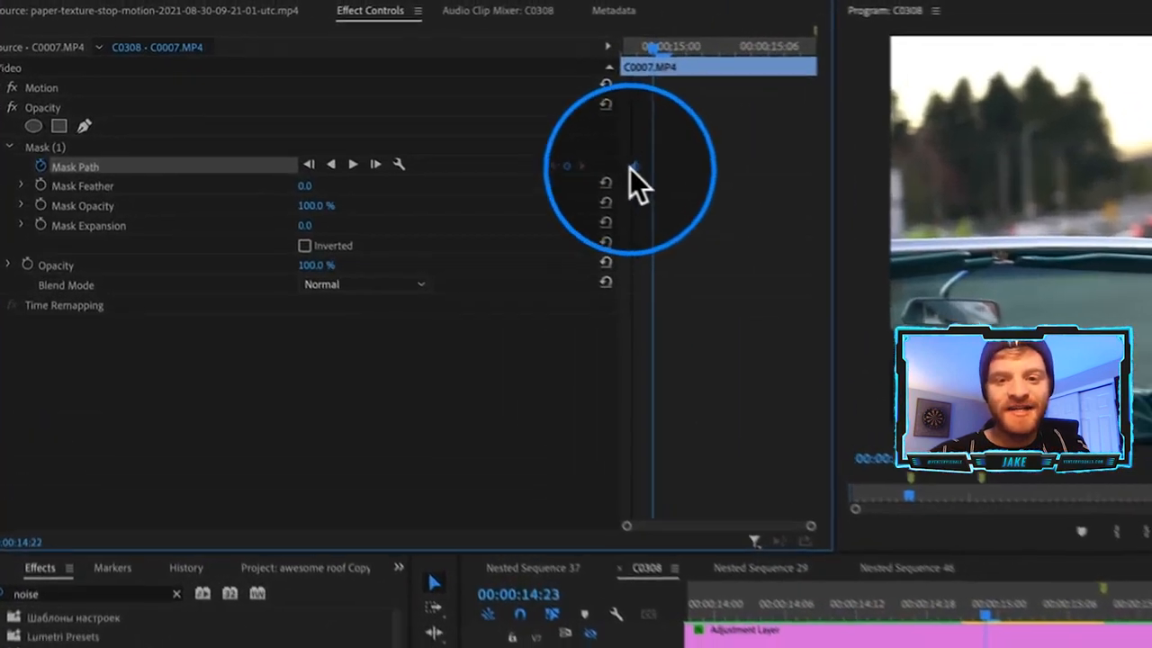
left_click_drag(630, 169, 617, 168)
left_click_drag(643, 50, 610, 48)
Add a Mask Path keyframe at 00:00:15:00, and at 00:00:15:01 raise the mask's upper edge to include the grille, headlights and hood.
left_click_drag(745, 59, 797, 59)
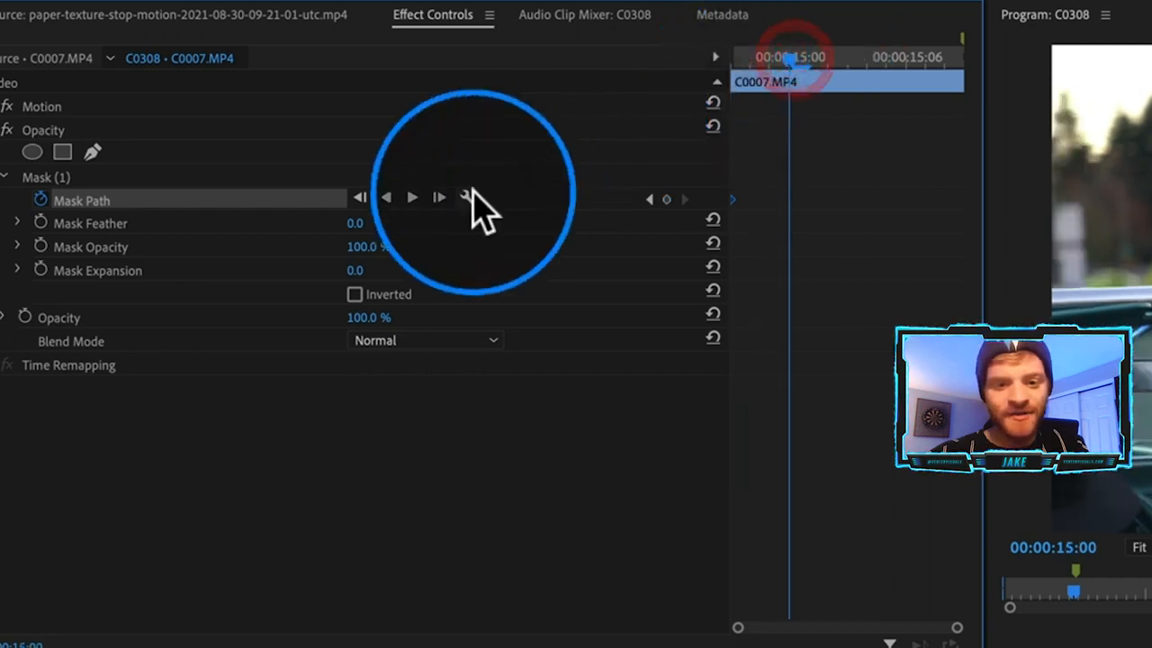
left_click(664, 199)
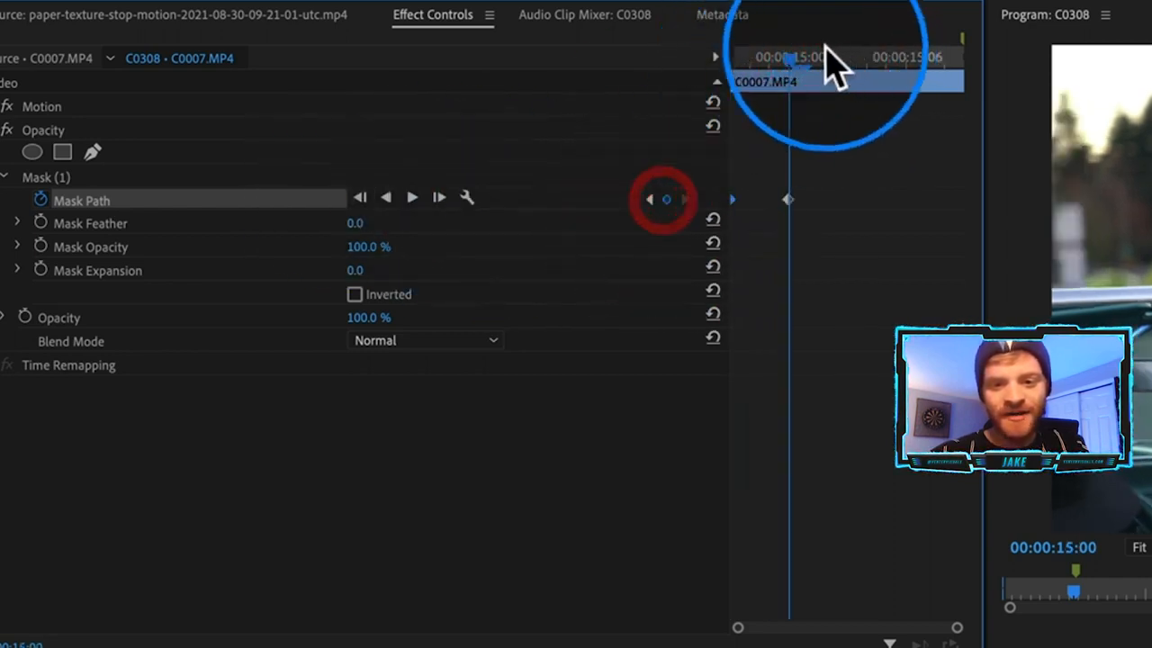
left_click_drag(793, 57, 810, 58)
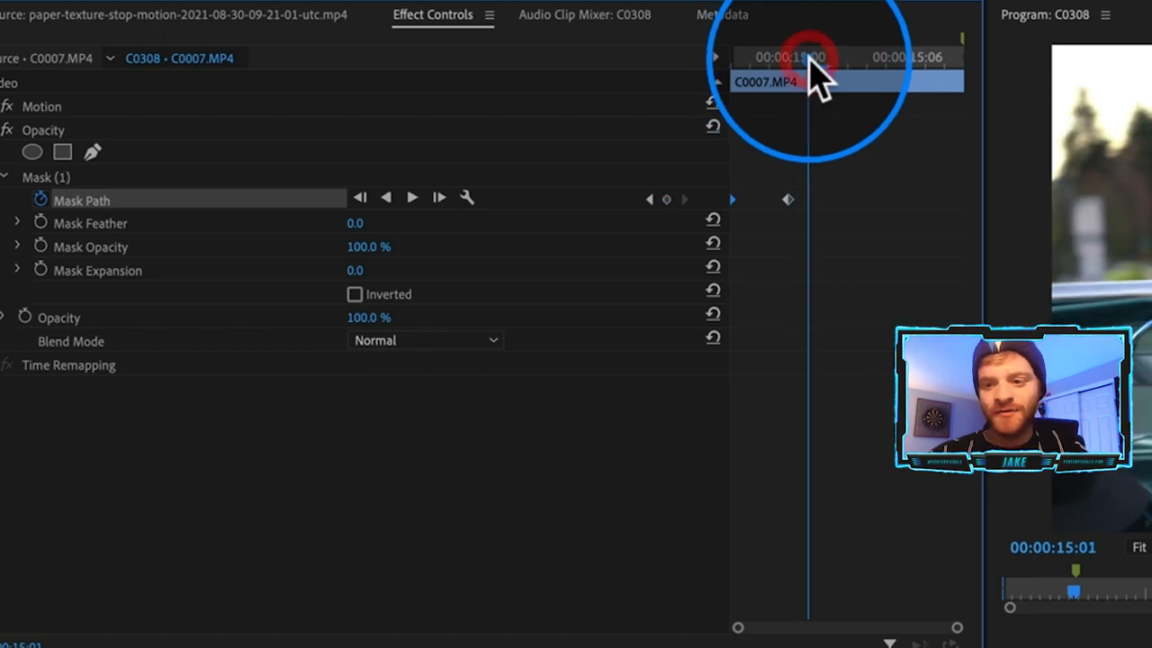
left_click(56, 177)
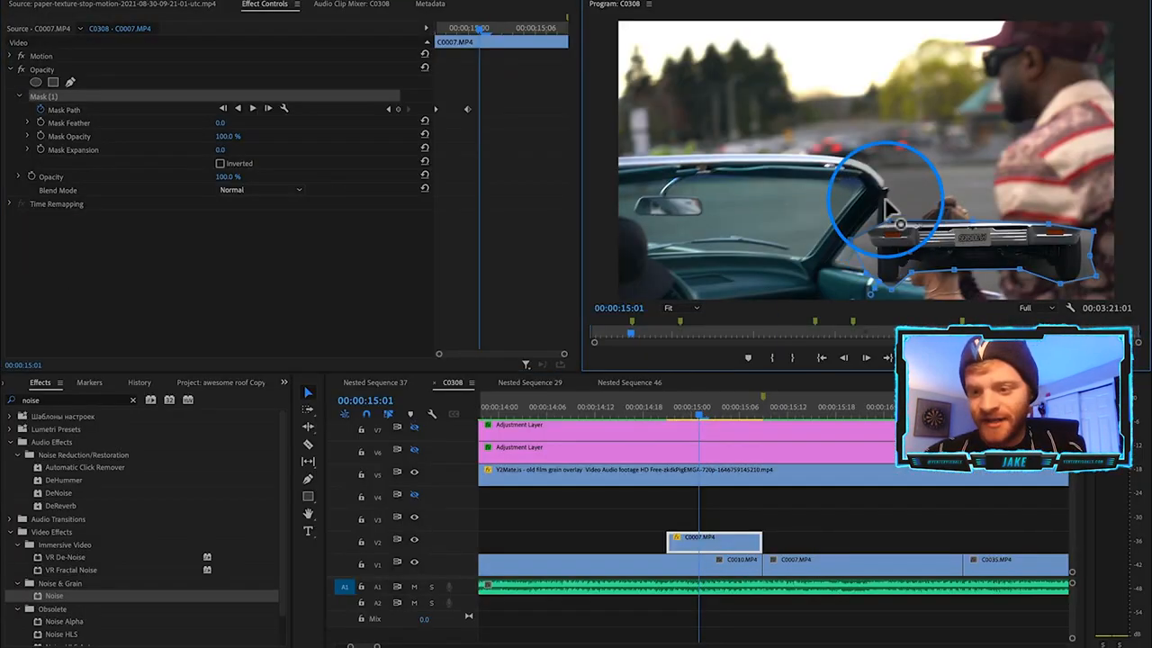
left_click_drag(888, 206, 1071, 186)
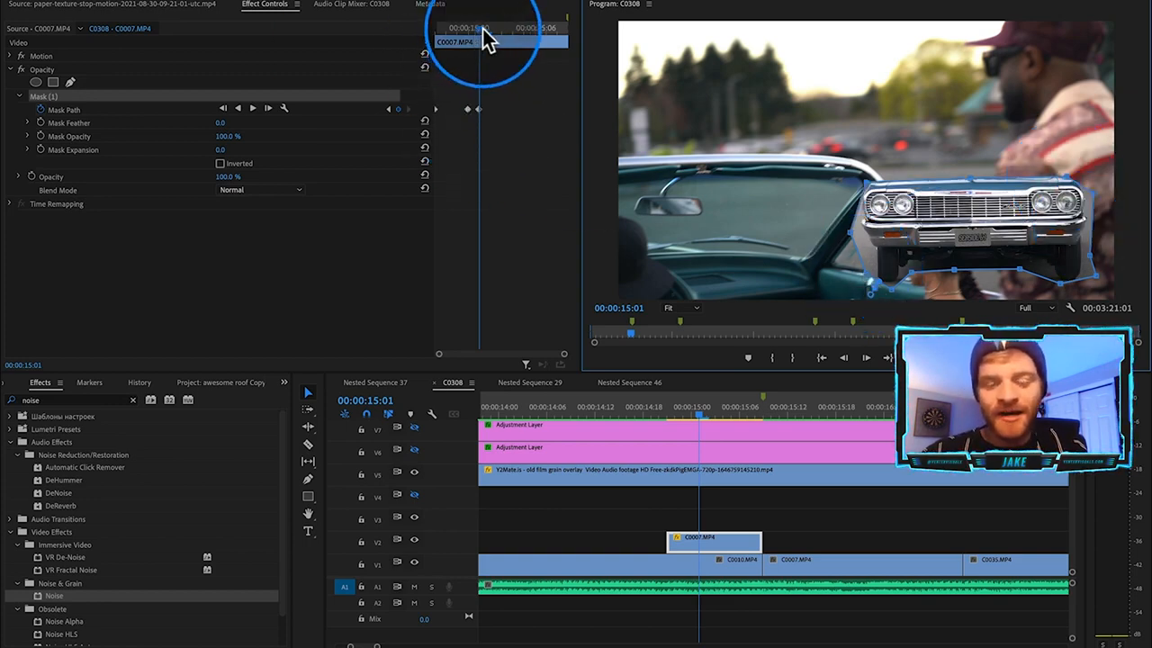
Add a Mask Path keyframe at 00:00:15:04, and at 00:00:15:05 raise the mask's upper edge to include the windshield.
left_click_drag(482, 27, 511, 32)
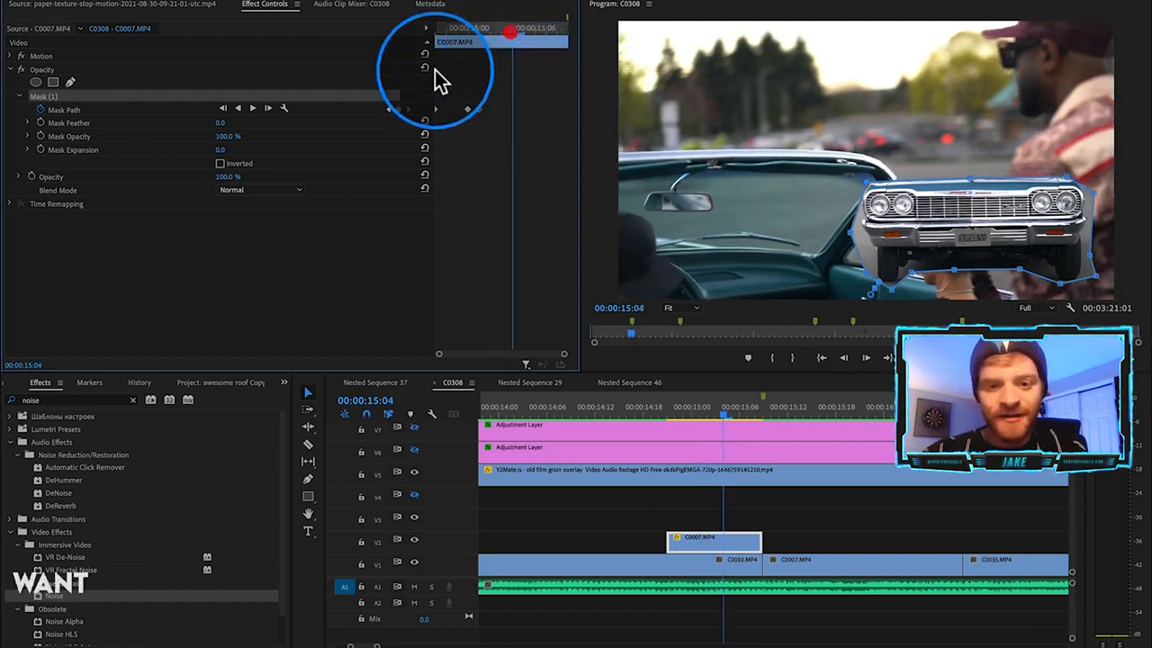
left_click(398, 109)
left_click(526, 36)
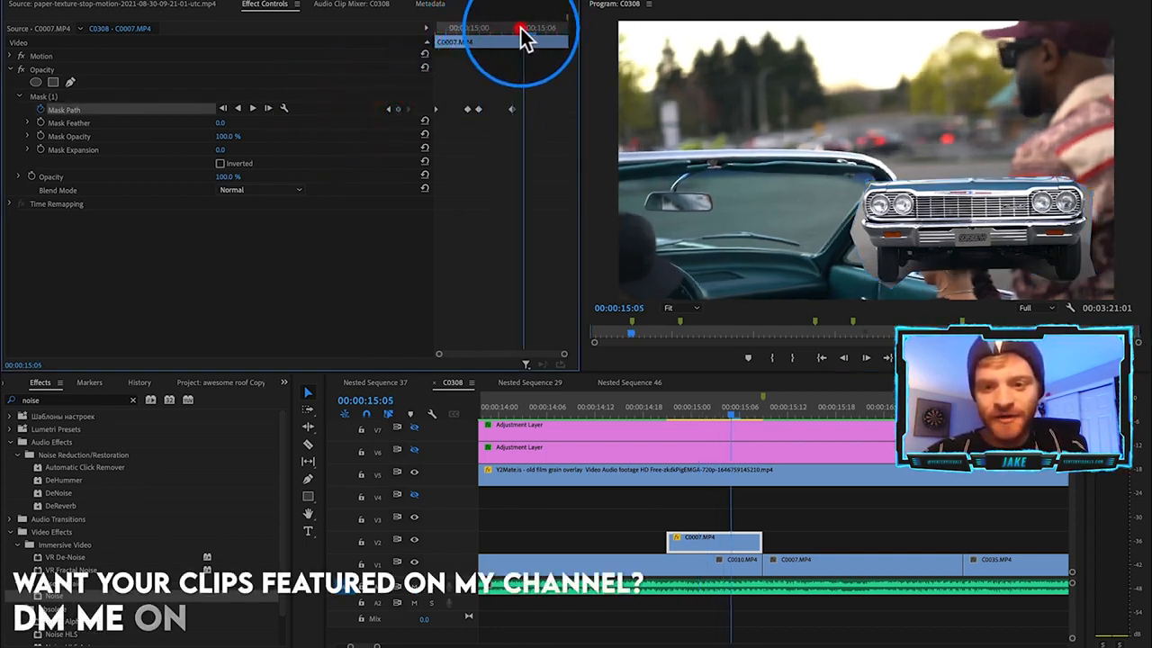
left_click(90, 95)
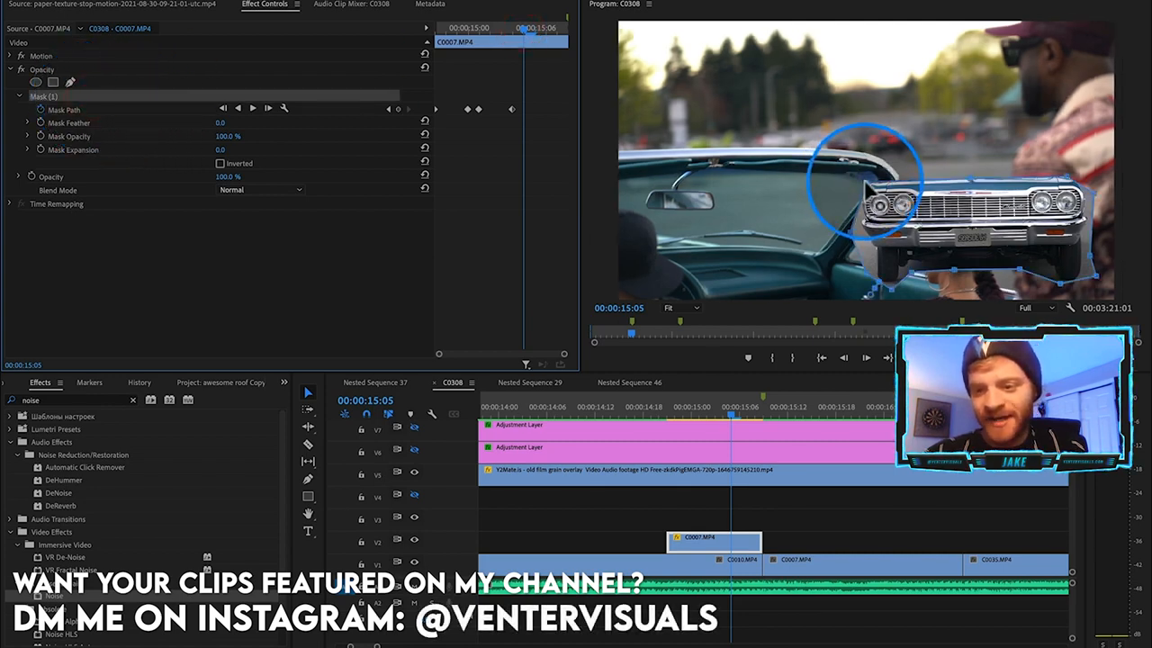
left_click_drag(871, 144, 976, 133)
left_click_drag(972, 181, 939, 131)
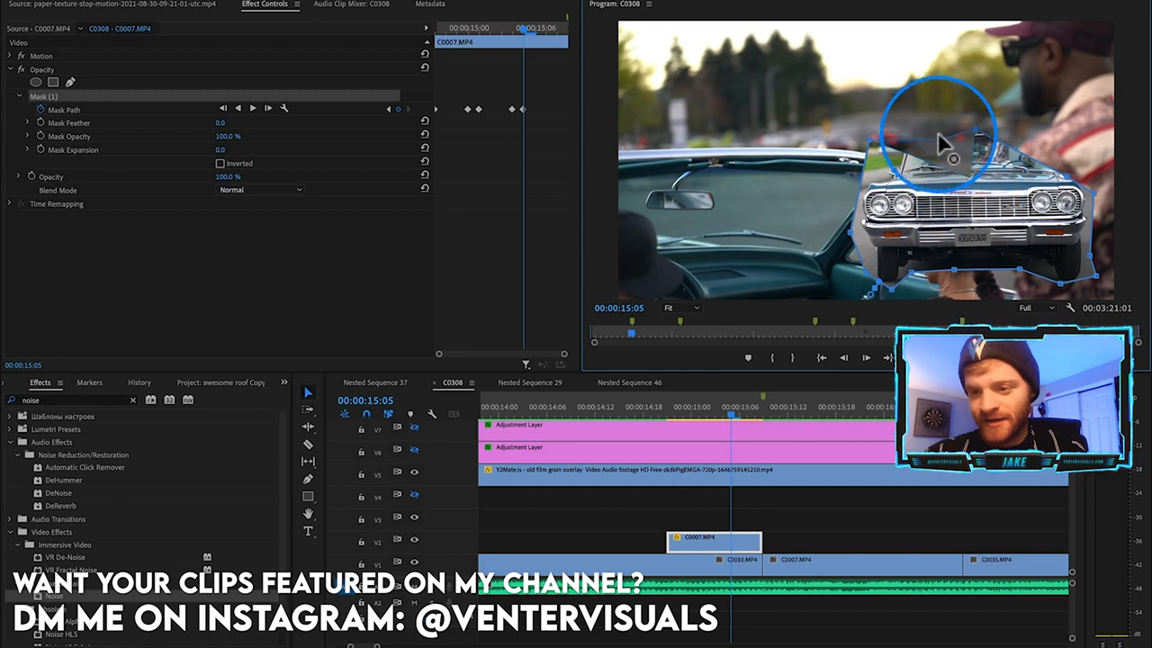
left_click(1065, 131)
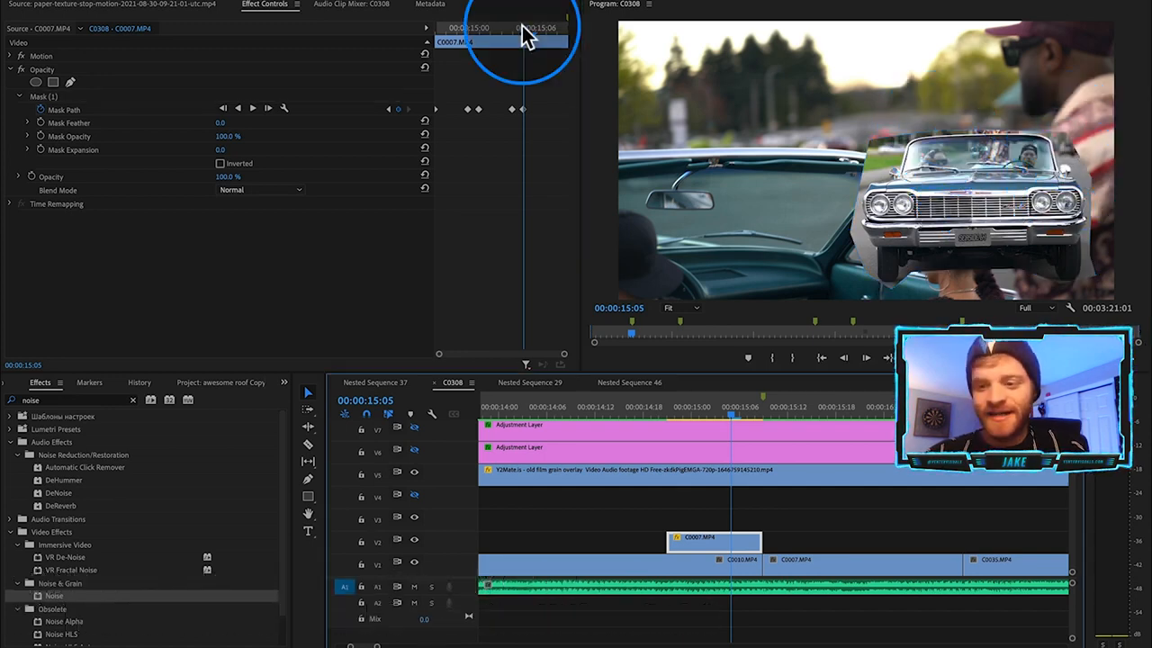
Scrub through the mask keyframes and play the cut-out transition from 00:00:14:06 to review its stages.
mouse_move(526, 36)
left_mouse_down()
mouse_move(574, 36)
mouse_move(468, 121)
mouse_move(476, 24)
mouse_move(436, 31)
mouse_move(519, 39)
left_mouse_up()
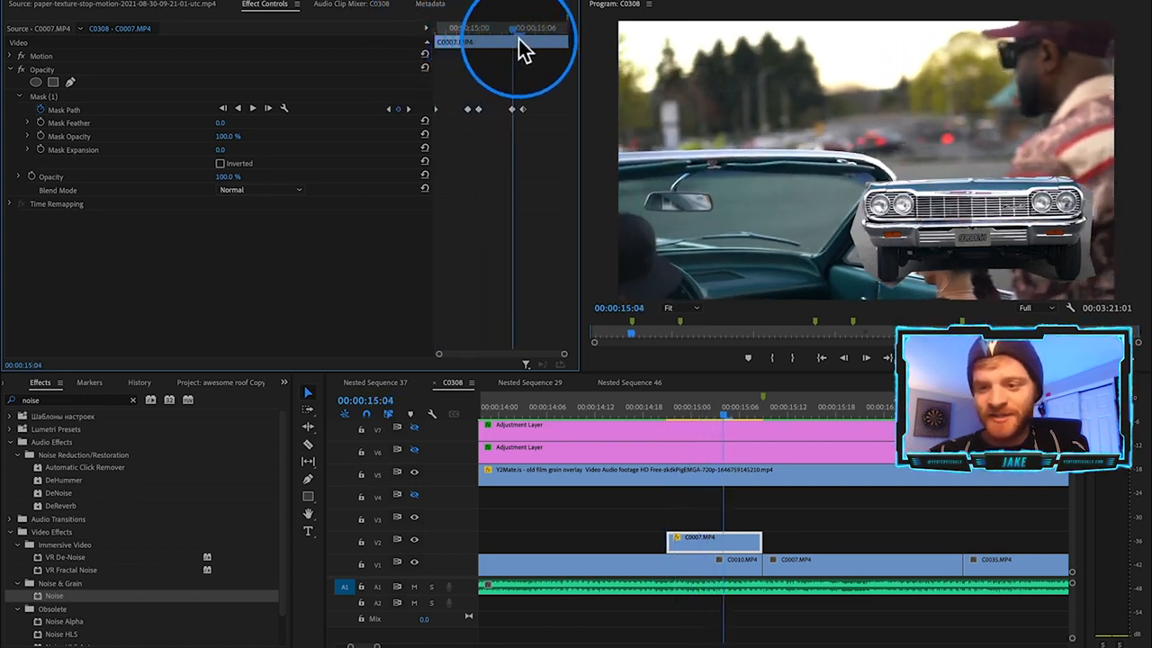
left_click(500, 191)
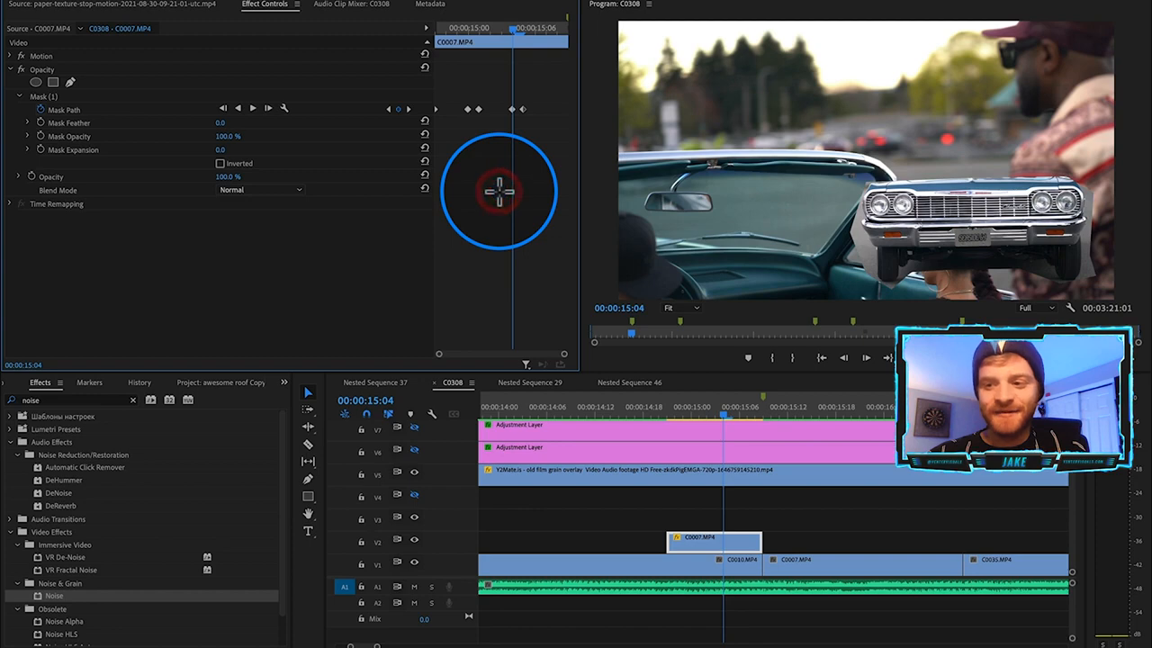
left_click_drag(516, 32, 313, 47)
left_click(49, 97)
left_click(546, 416)
left_click(604, 517)
left_click(790, 517)
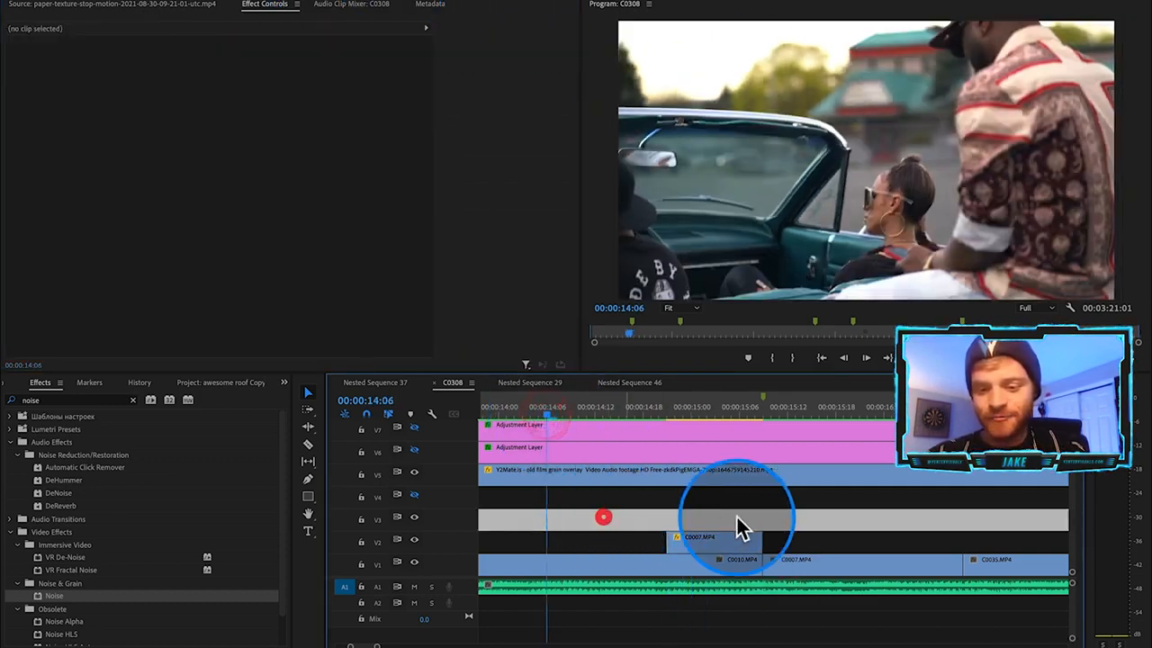
key("space")
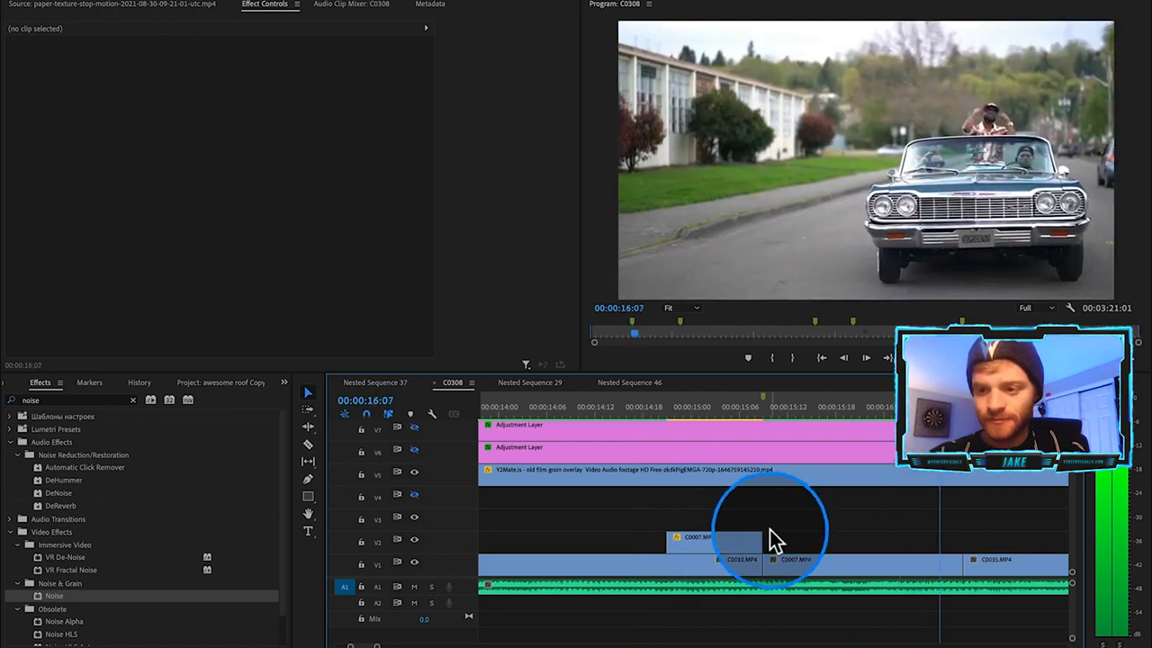
Nest the masked C0007.MP4 clip on V2, keeping the suggested sequence name.
left_click(720, 546)
right_click(720, 545)
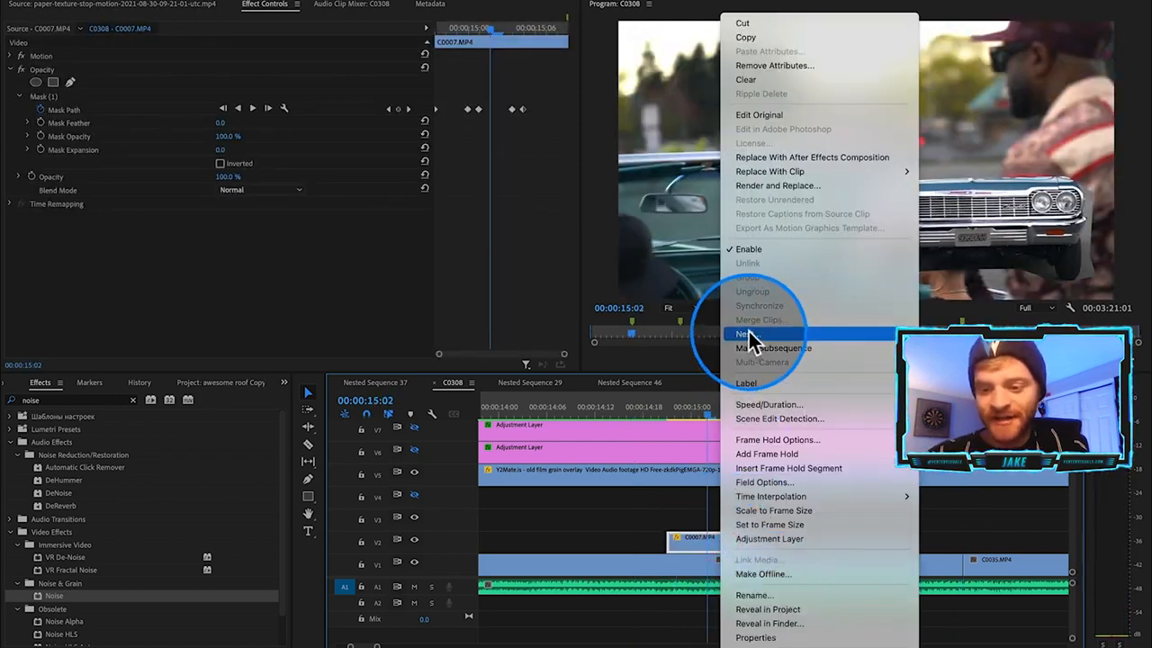
left_click(749, 343)
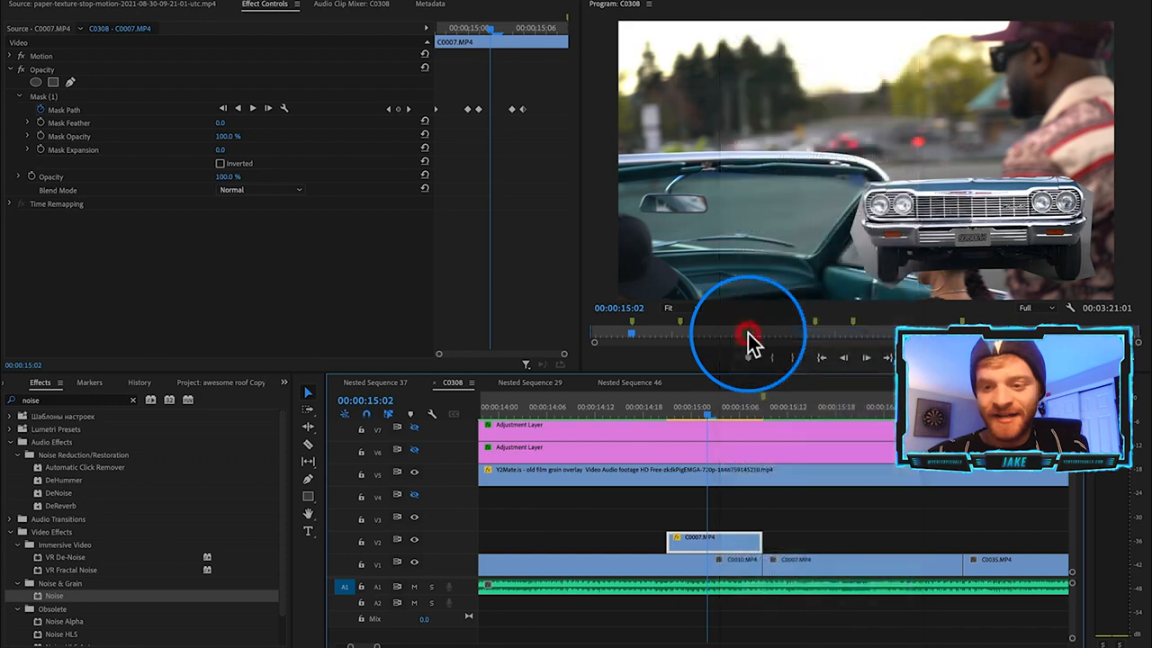
left_click(610, 344)
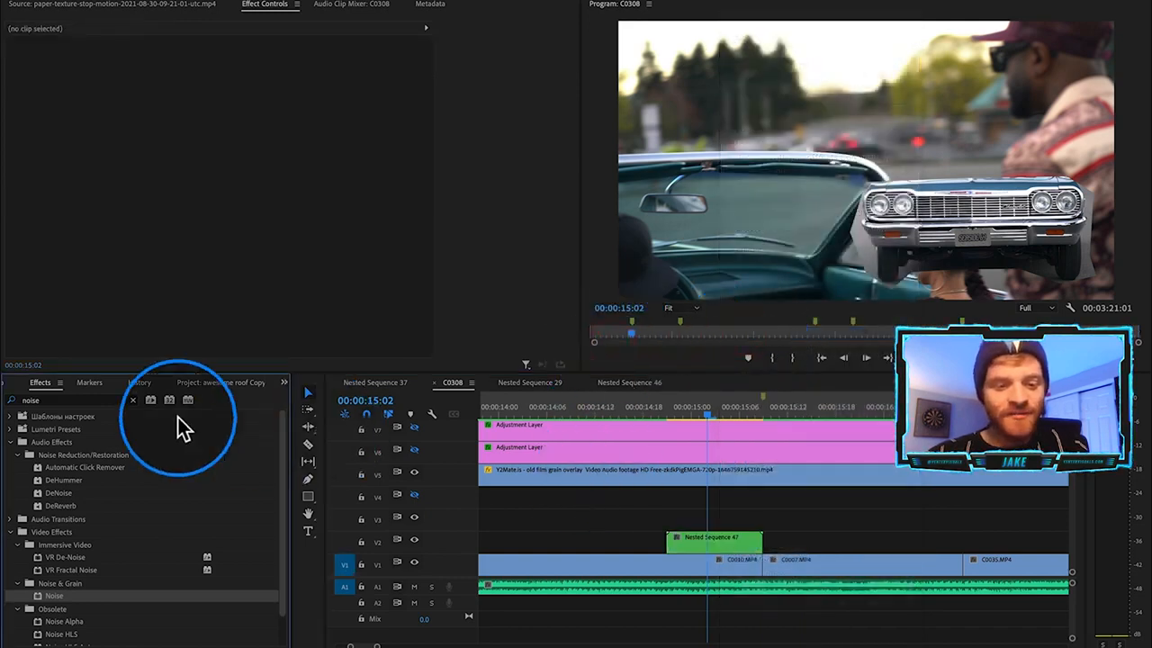
Search the effects for "lumetri col" and apply Lumetri Color to the nested clip on V2.
left_click(132, 401)
left_click(107, 400)
type("lumetric")
key("BackSpace")
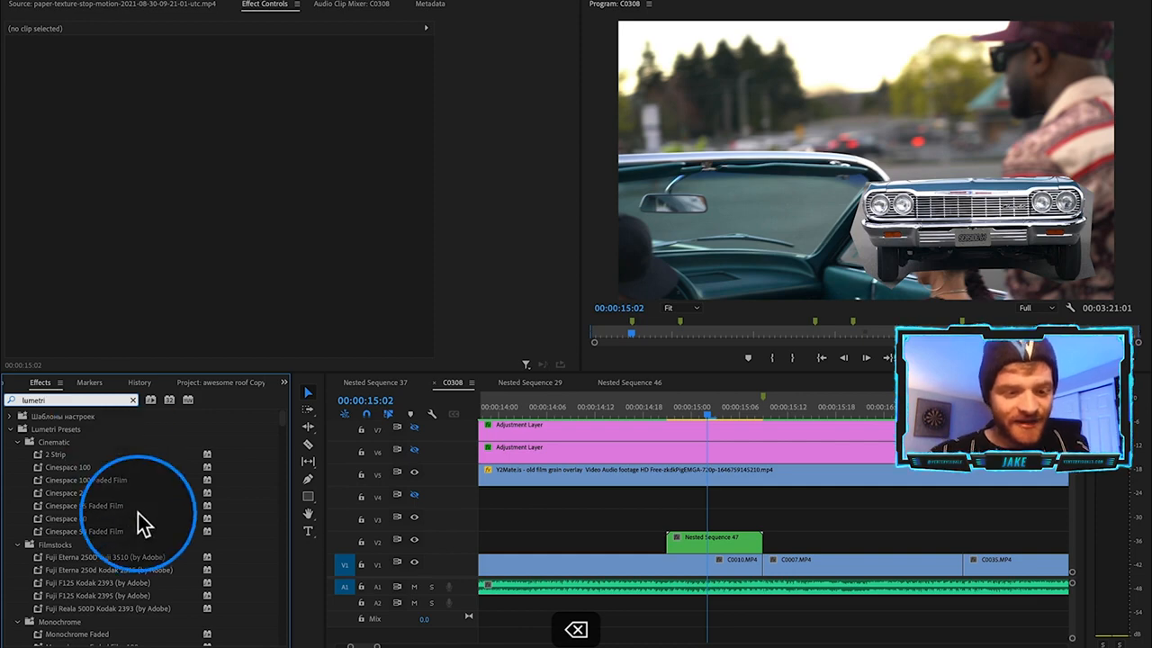
scroll(73, 487, "down", 3)
type("col")
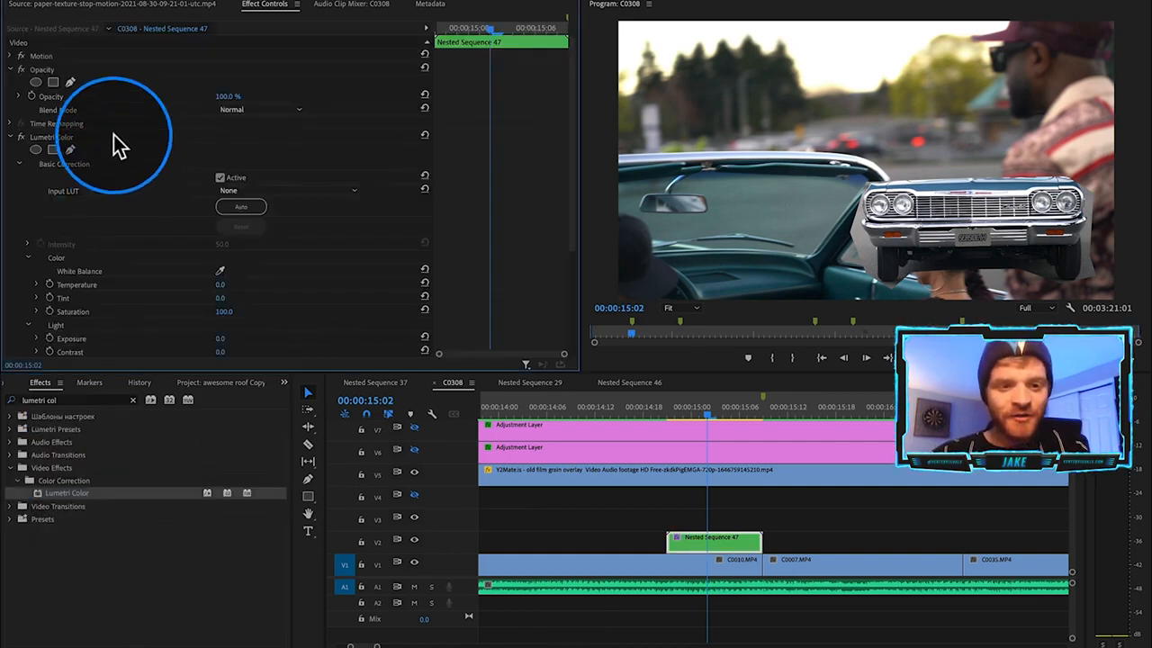
Raise the nested clip's Lumetri Color temperature to about 70 to warm the cut-out.
left_click(113, 135)
left_click(101, 282)
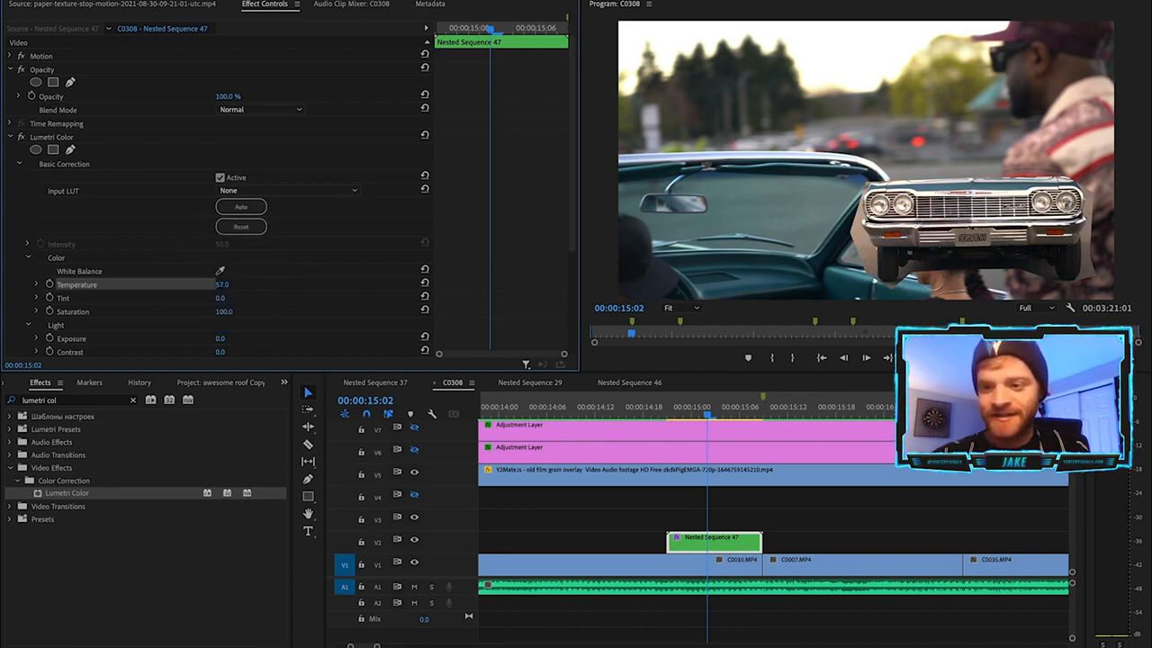
left_click_drag(232, 284, 235, 285)
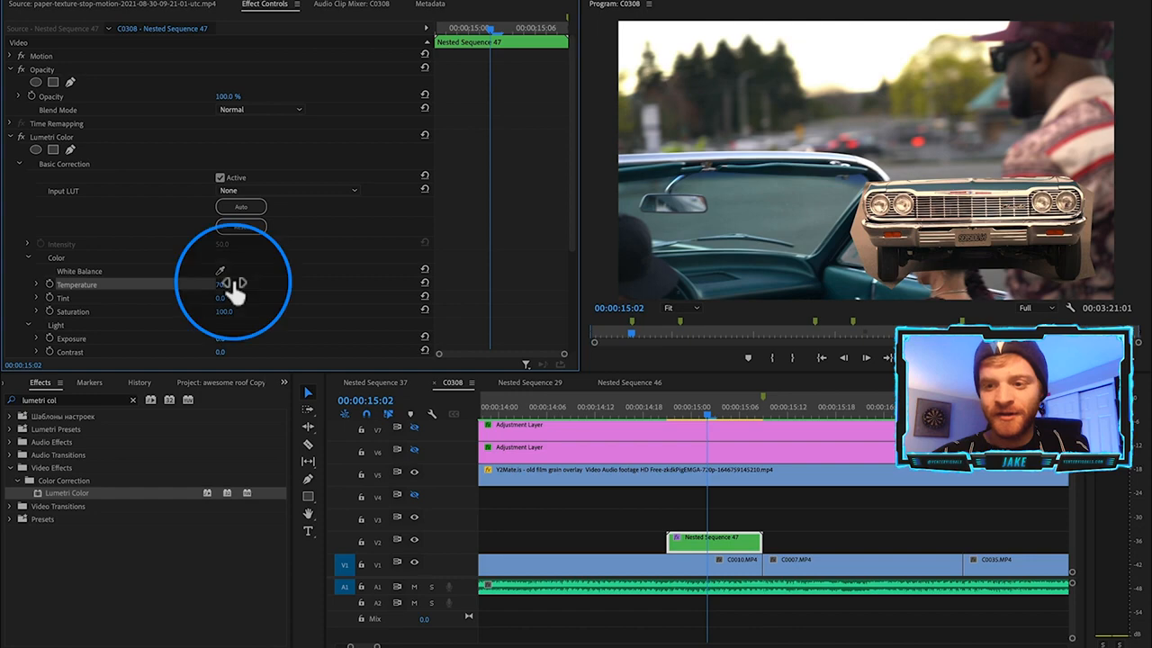
Set Sharpen to 80.0 in the Creative adjustments of the nested clip's Lumetri Color effect.
scroll(152, 262, "down", 5)
left_click(18, 269)
scroll(18, 268, "down", 5)
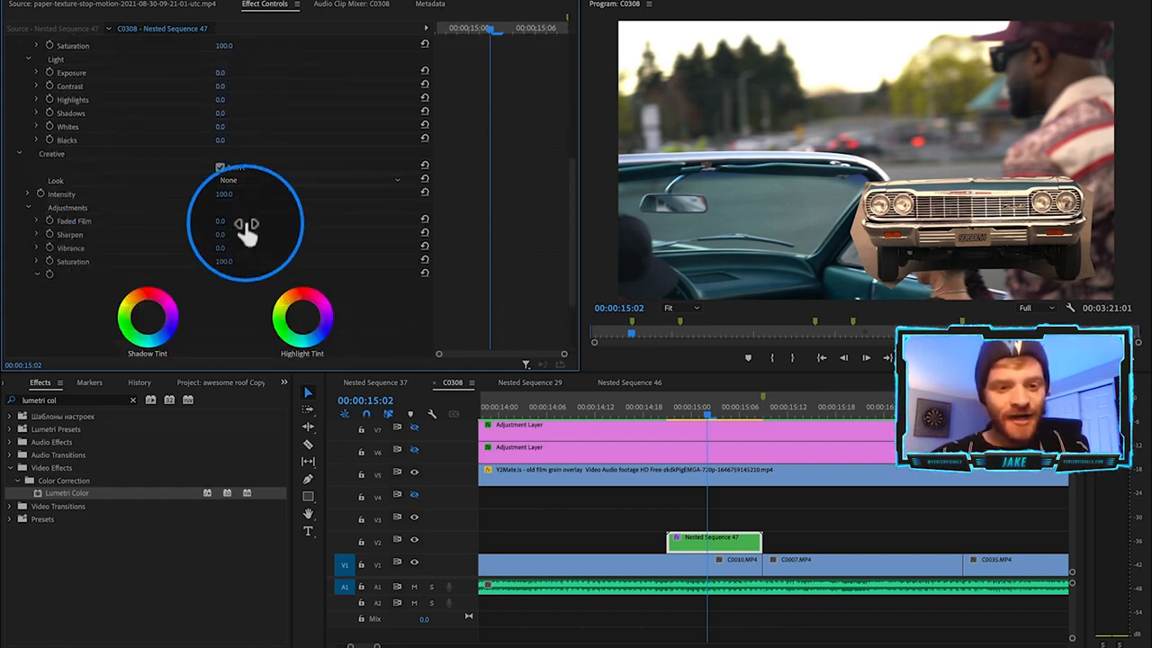
mouse_move(225, 234)
left_mouse_down()
mouse_move(277, 235)
mouse_move(234, 235)
left_mouse_up()
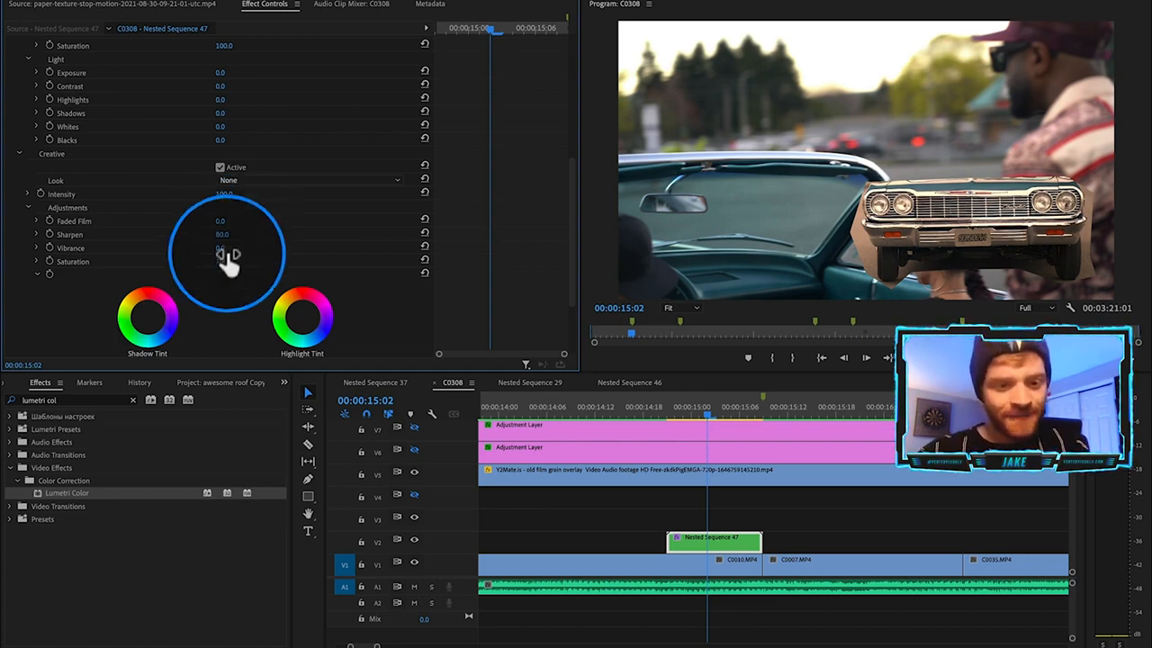
Search the effects for "noise", apply Noise to the nested clip on V2 and set its Amount of Noise to 60%.
left_click(133, 400)
left_click(99, 401)
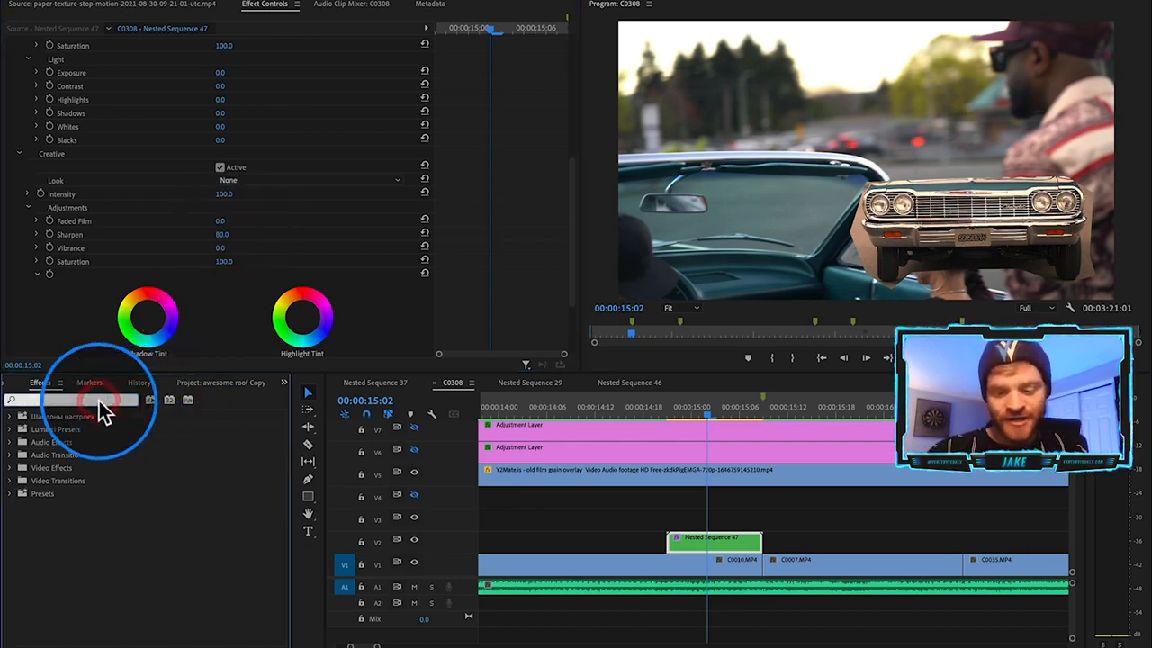
type("noise")
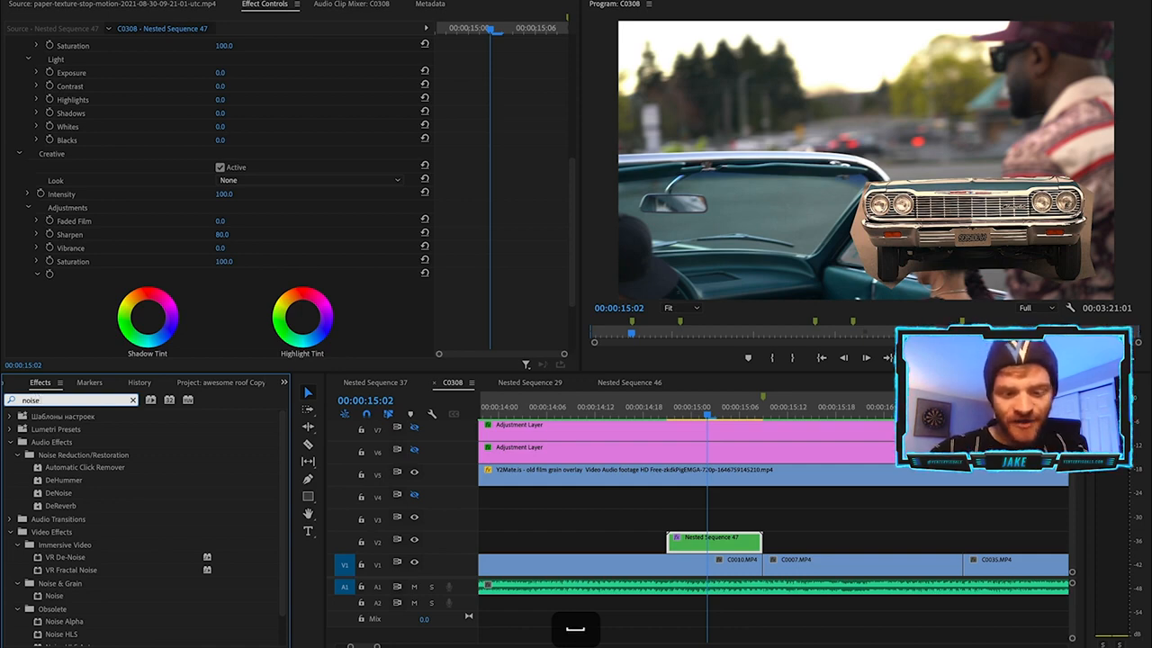
scroll(66, 533, "down", 1)
left_click(57, 571)
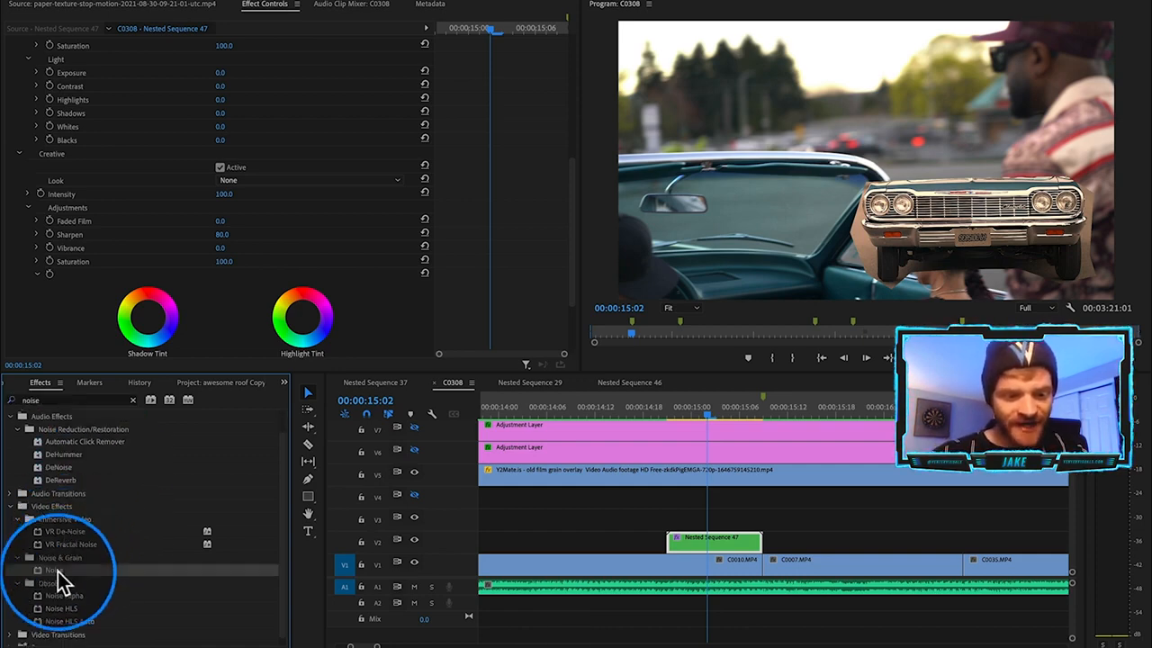
left_click_drag(54, 571, 747, 545)
scroll(134, 278, "down", 5)
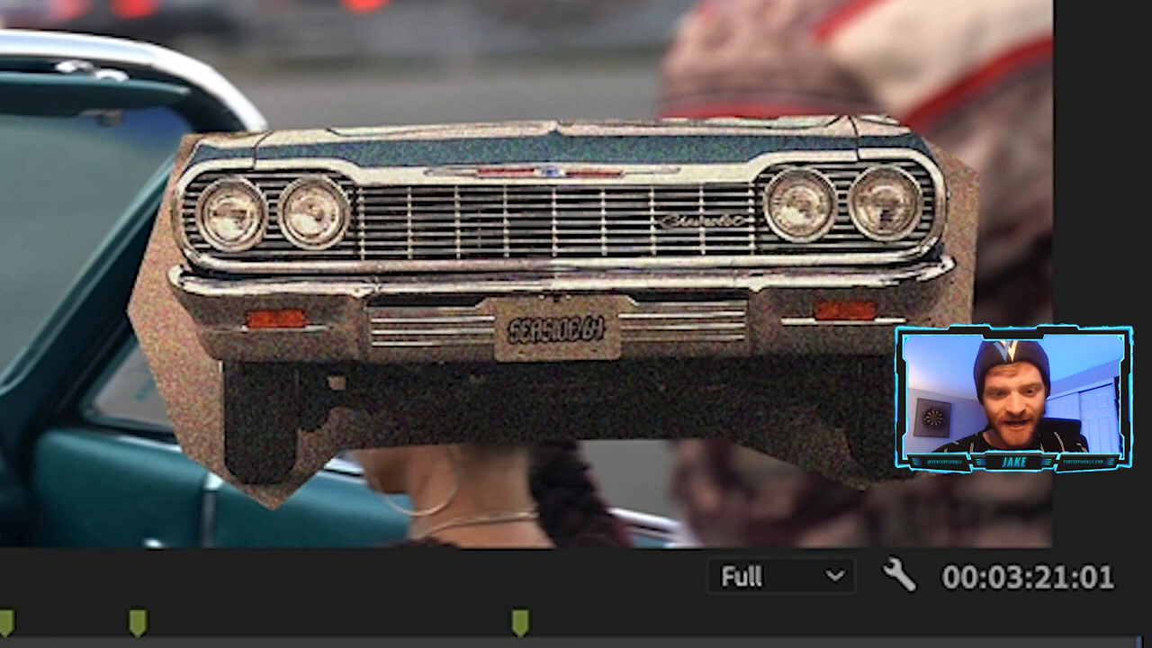
left_click(579, 185)
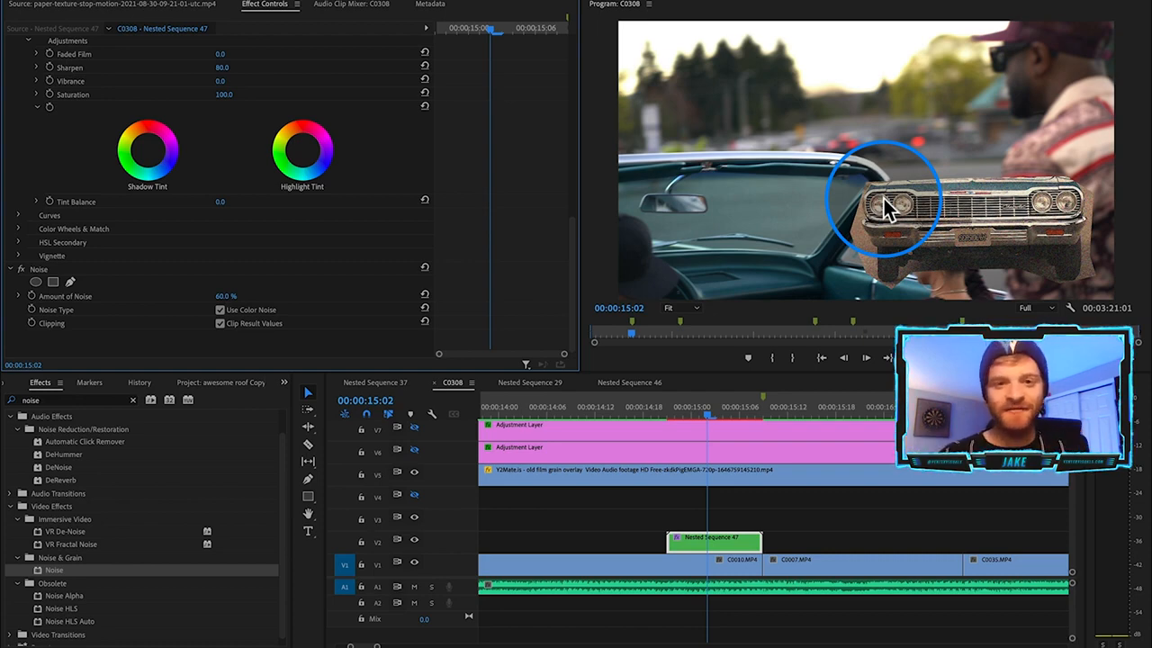
Mark an in-to-out range around the nested clip, starting at 00:00:14:05, and render that range.
left_click(630, 514)
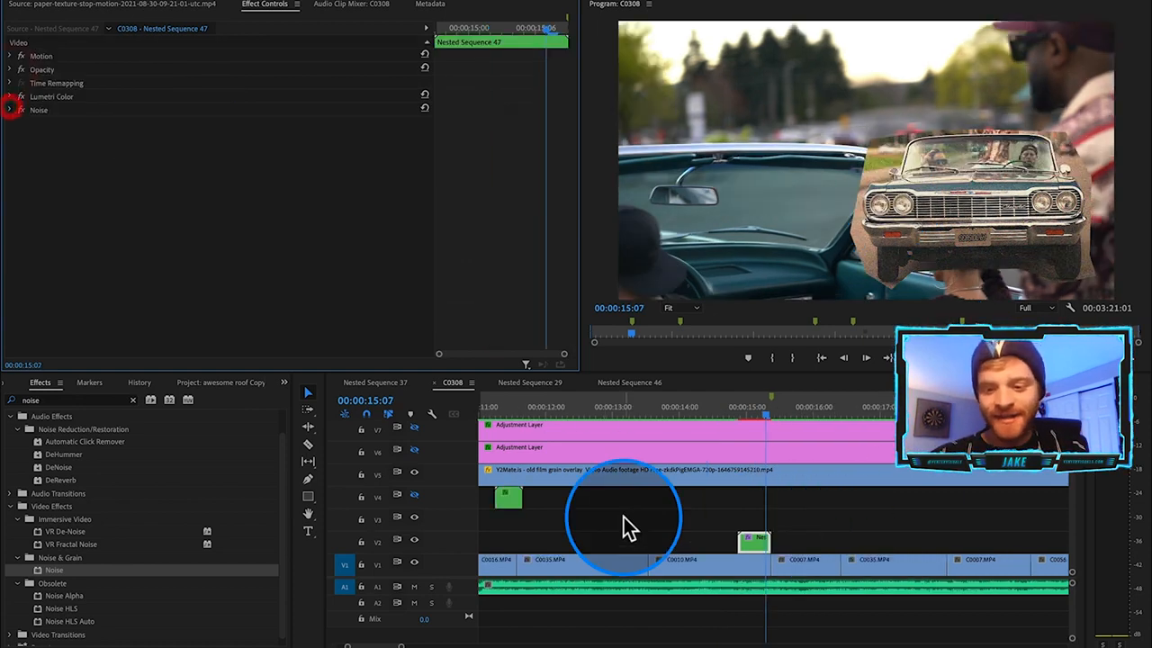
left_click(701, 414)
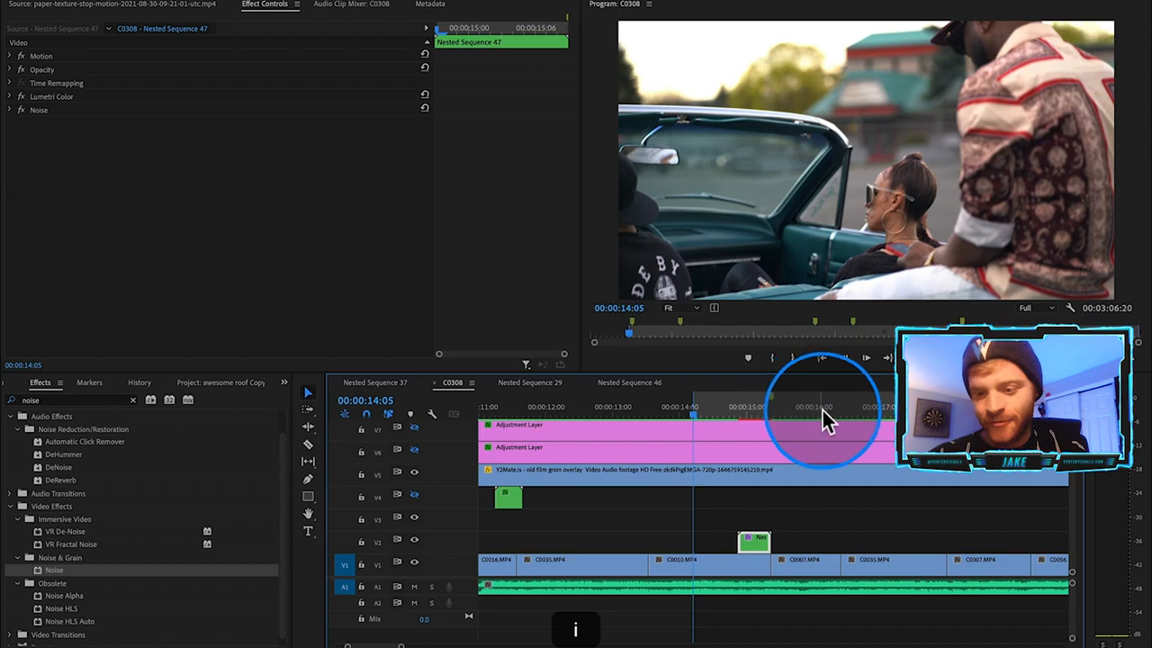
left_click(821, 411)
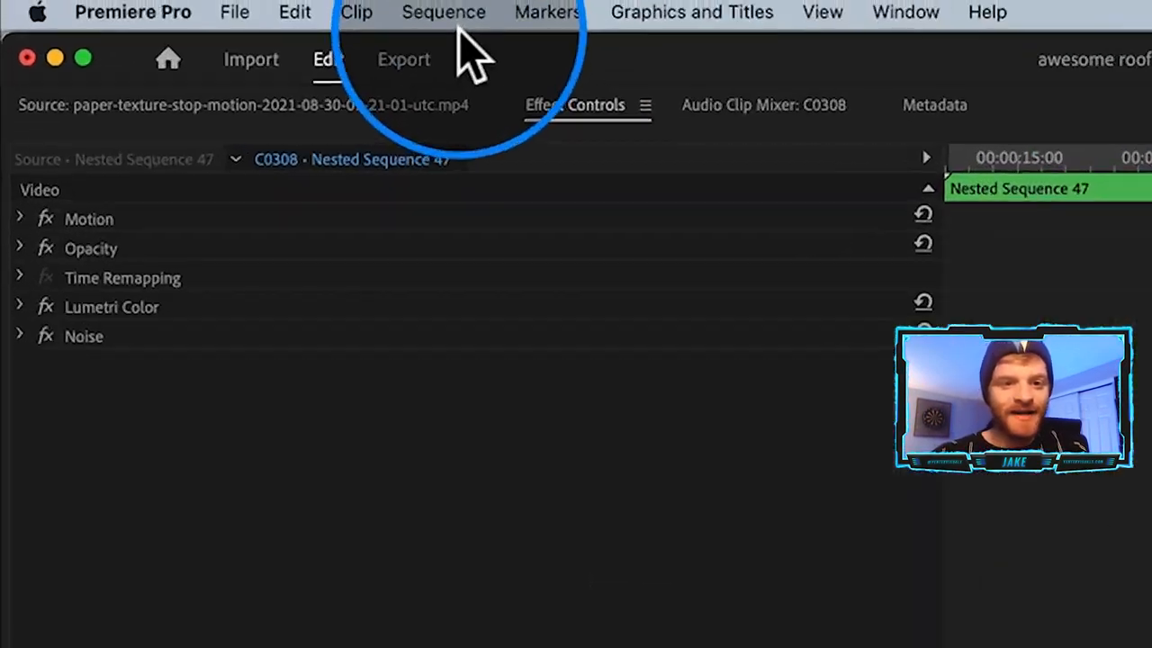
left_click(444, 14)
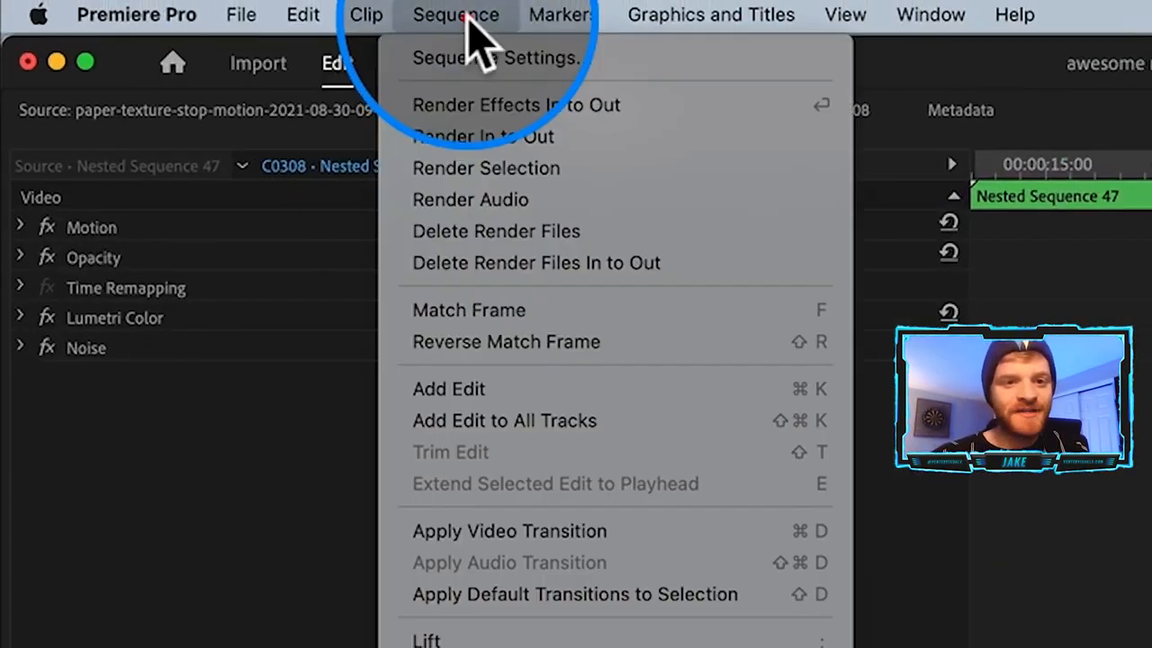
left_click(501, 137)
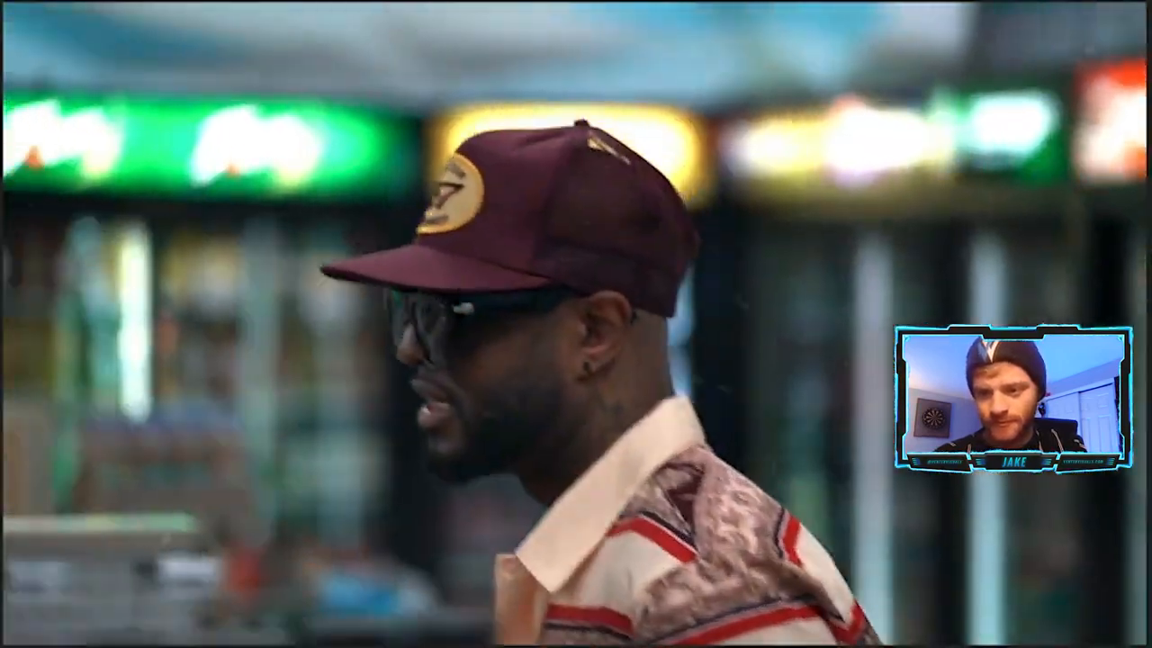
Review the existing cut-out transition between 00:00:32:14 and 00:00:32:23 and the V1 and V2 clips it is built from.
left_click(605, 415)
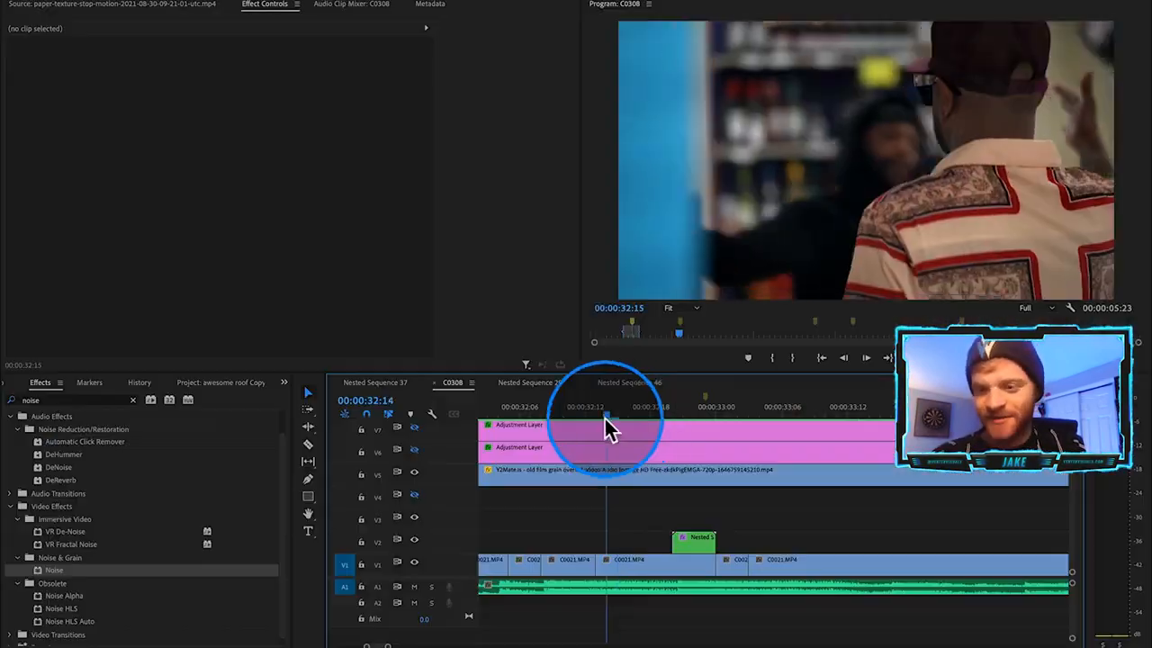
left_click_drag(605, 419, 666, 446)
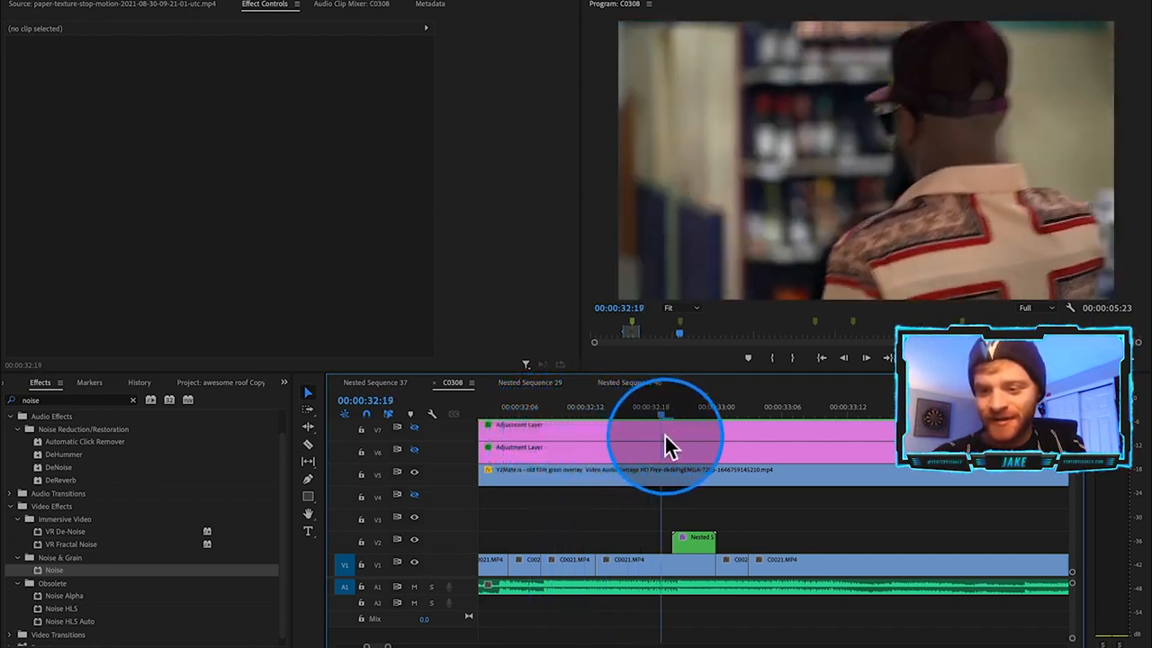
mouse_move(707, 447)
left_mouse_down()
mouse_move(728, 448)
mouse_move(681, 448)
mouse_move(859, 438)
mouse_move(679, 451)
mouse_move(714, 456)
left_mouse_up()
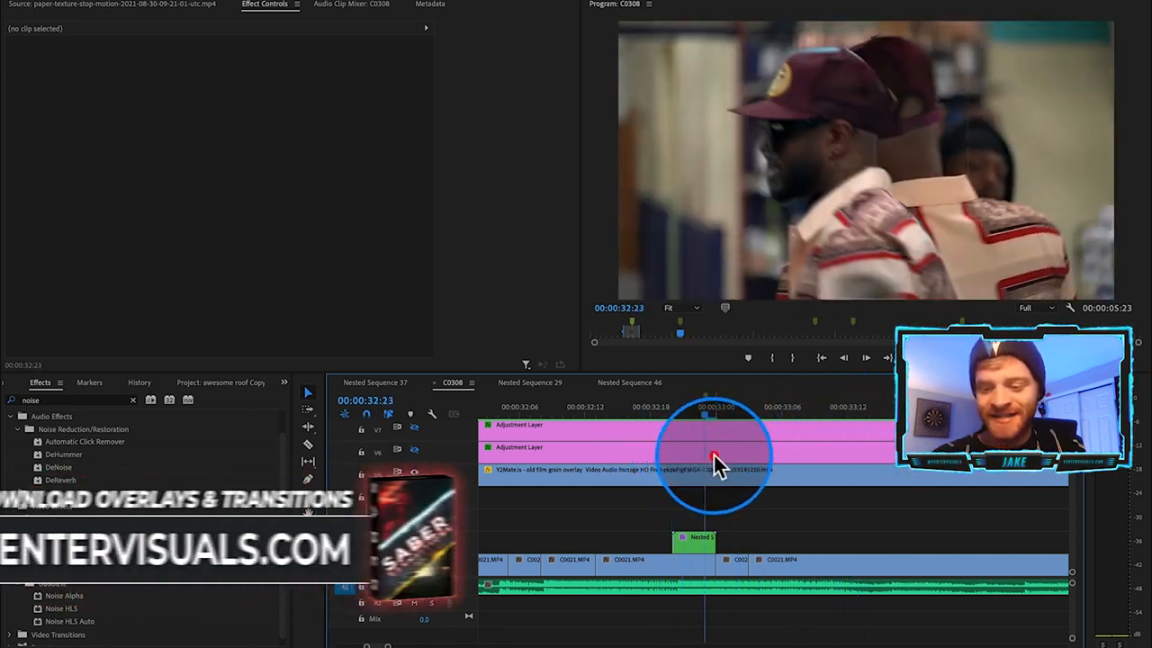
left_click(686, 546)
left_click(687, 565)
left_click(693, 544)
left_click(690, 569)
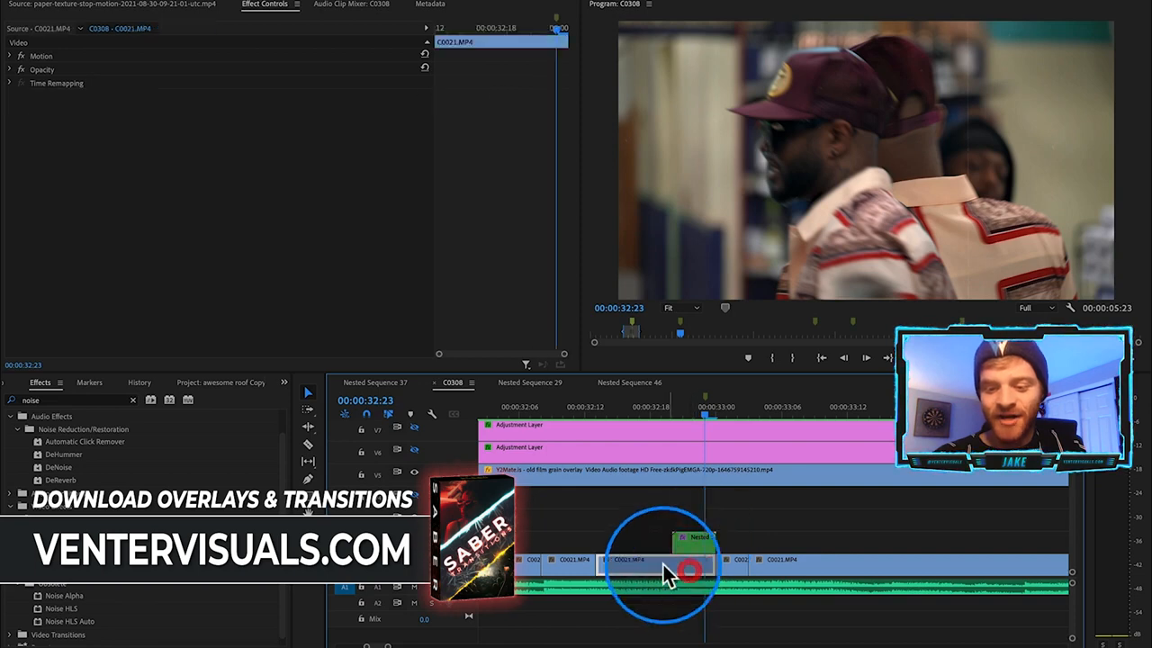
left_click(667, 411)
left_click_drag(667, 413, 707, 420)
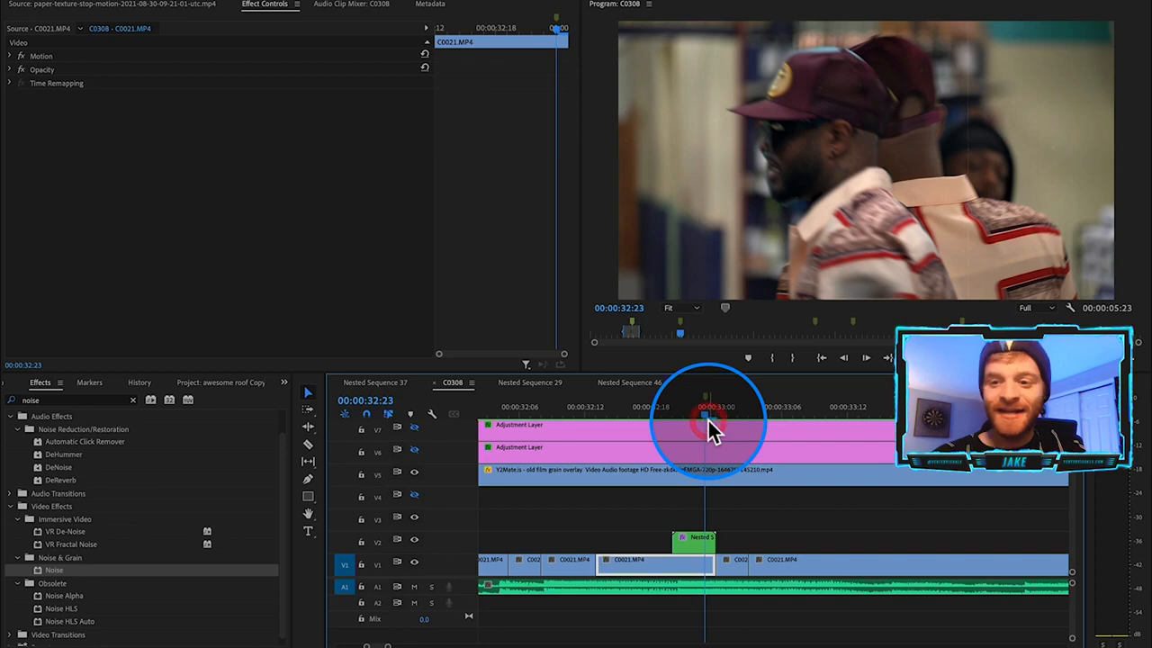
Delete the existing nested cut-out from V2 and put a frame-held copy of the C0021.MP4 clip there at 00:00:33:00.
left_click(696, 544)
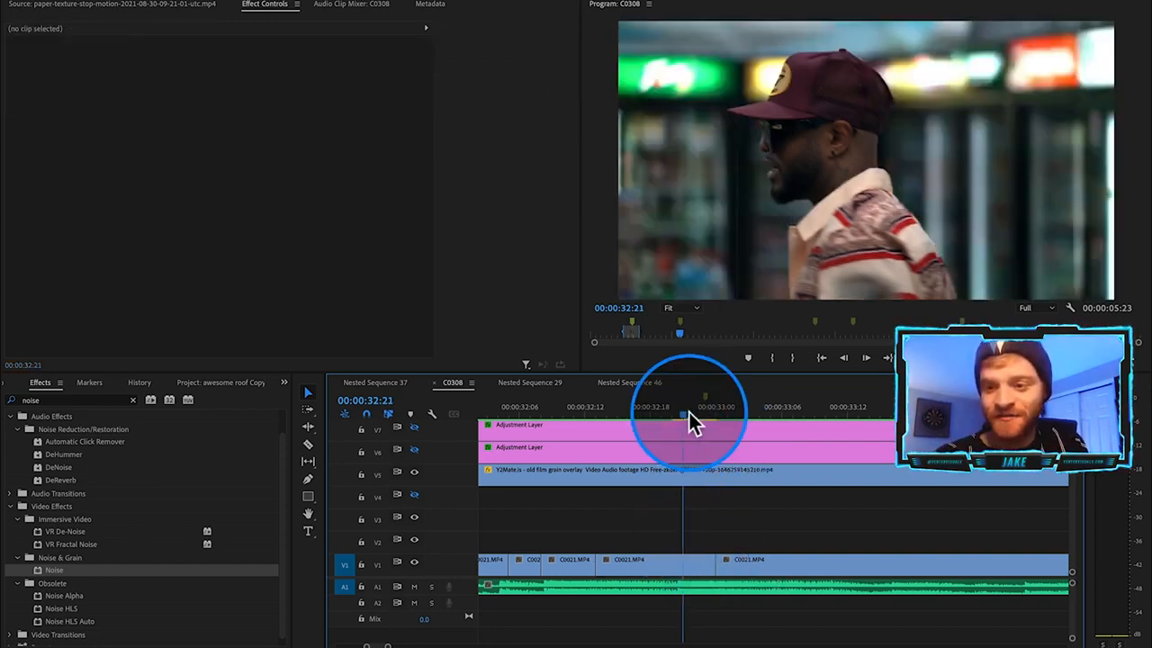
left_click_drag(690, 412, 718, 430)
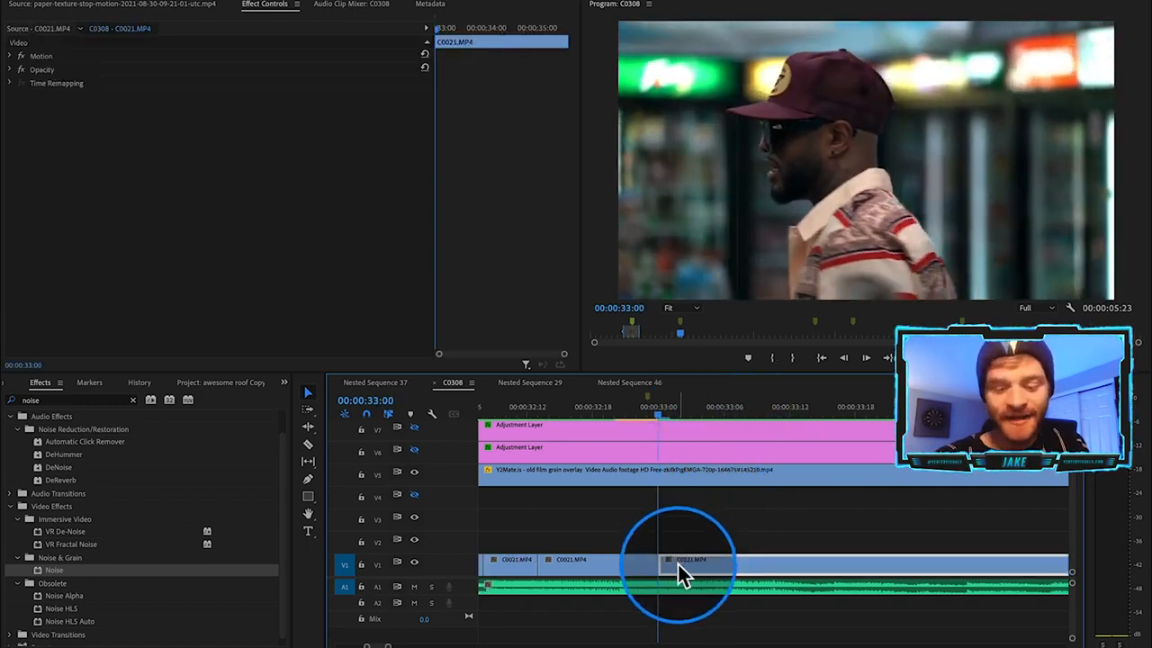
left_click_drag(678, 564, 671, 542)
right_click(670, 543)
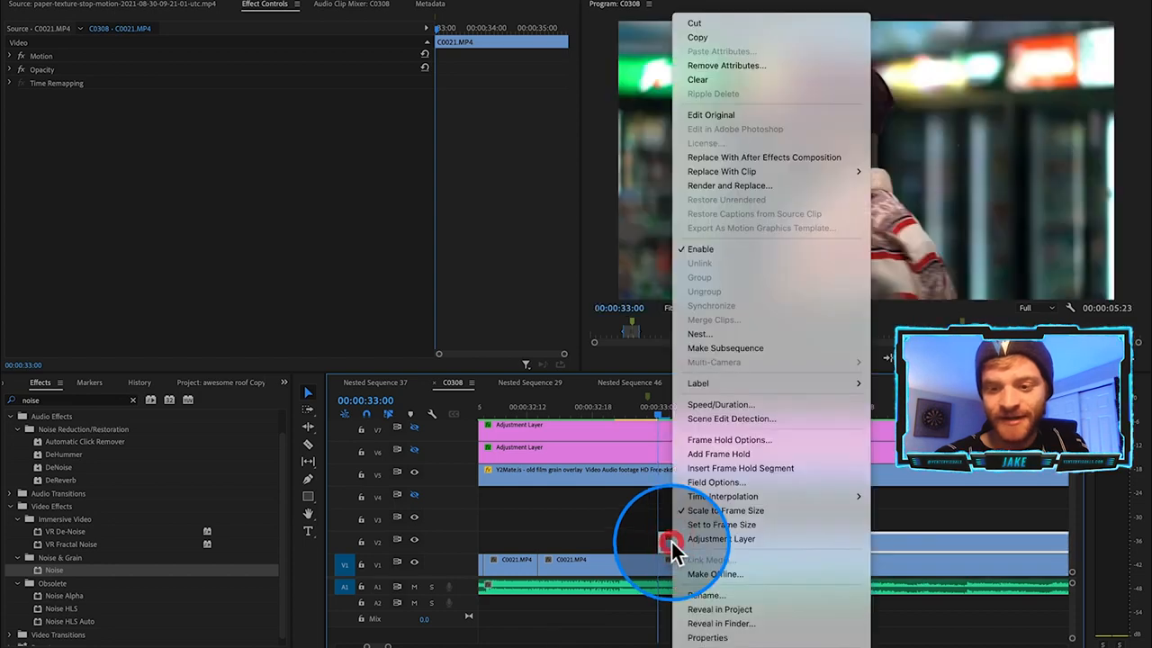
left_click(727, 454)
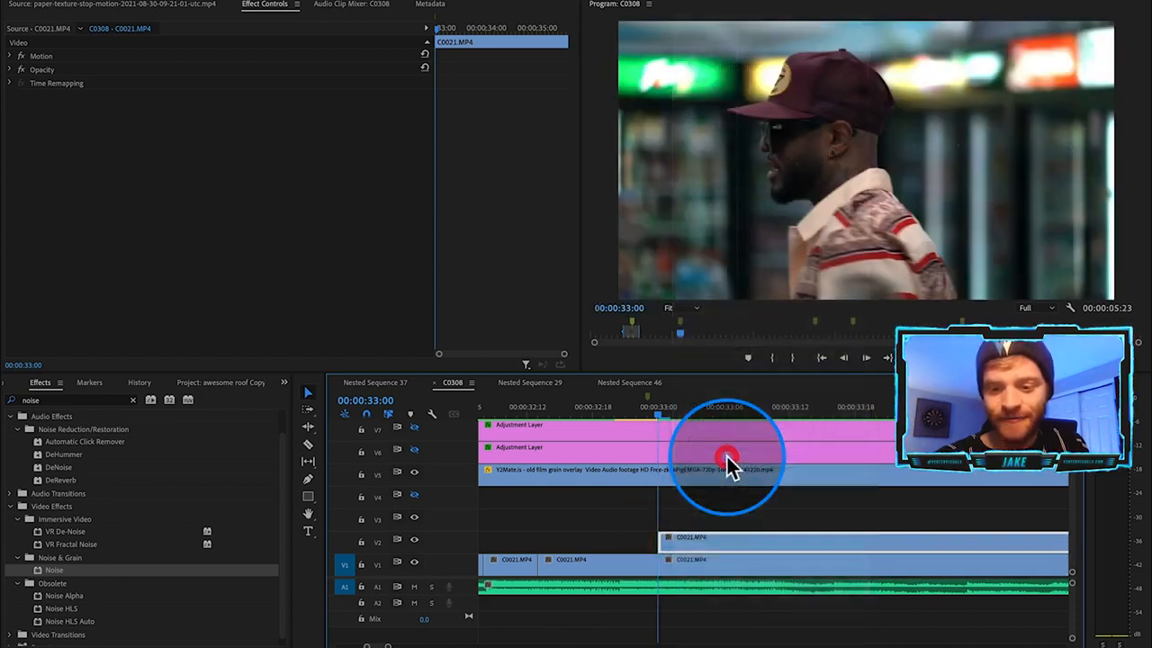
Cut the frozen C0021.MP4 copy on V2 to about five frames and move it so it ends at the 00:00:33:00 cut.
key("c")
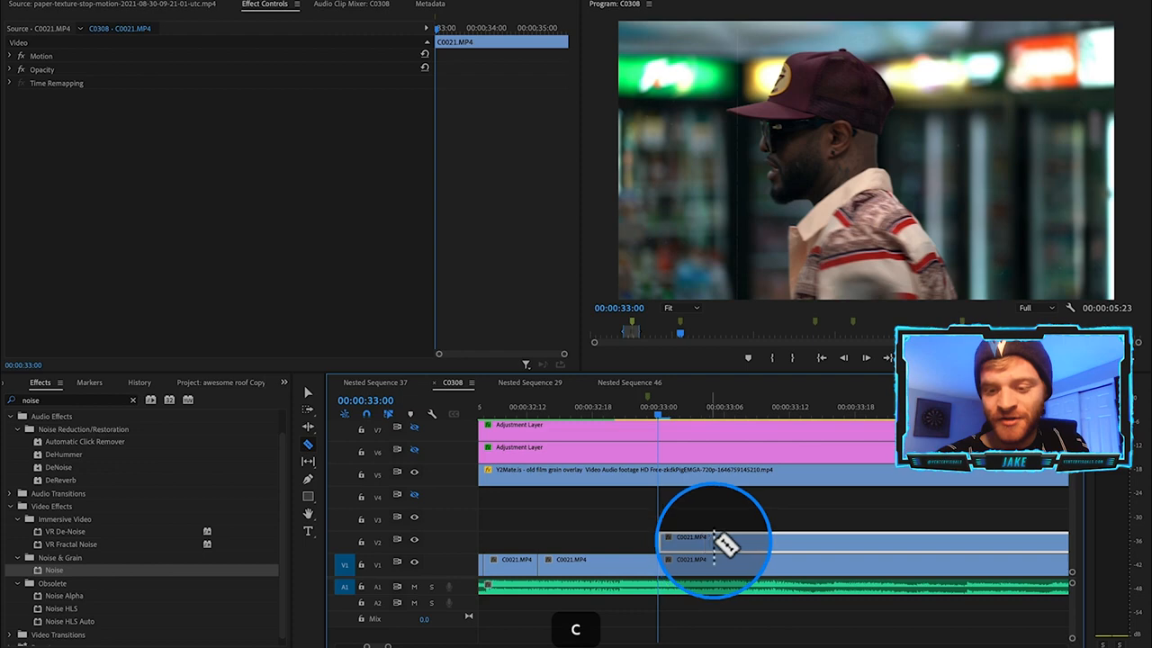
left_click(713, 542)
key("v")
left_click(761, 541)
key("BackSpace")
left_click_drag(696, 543, 642, 540)
scroll(642, 541, "left", 3)
Extend the start of the frozen V2 clip back to 00:00:32:16 for a duration of eight frames.
mouse_move(740, 406)
left_mouse_down()
mouse_move(694, 407)
mouse_move(721, 413)
left_mouse_up()
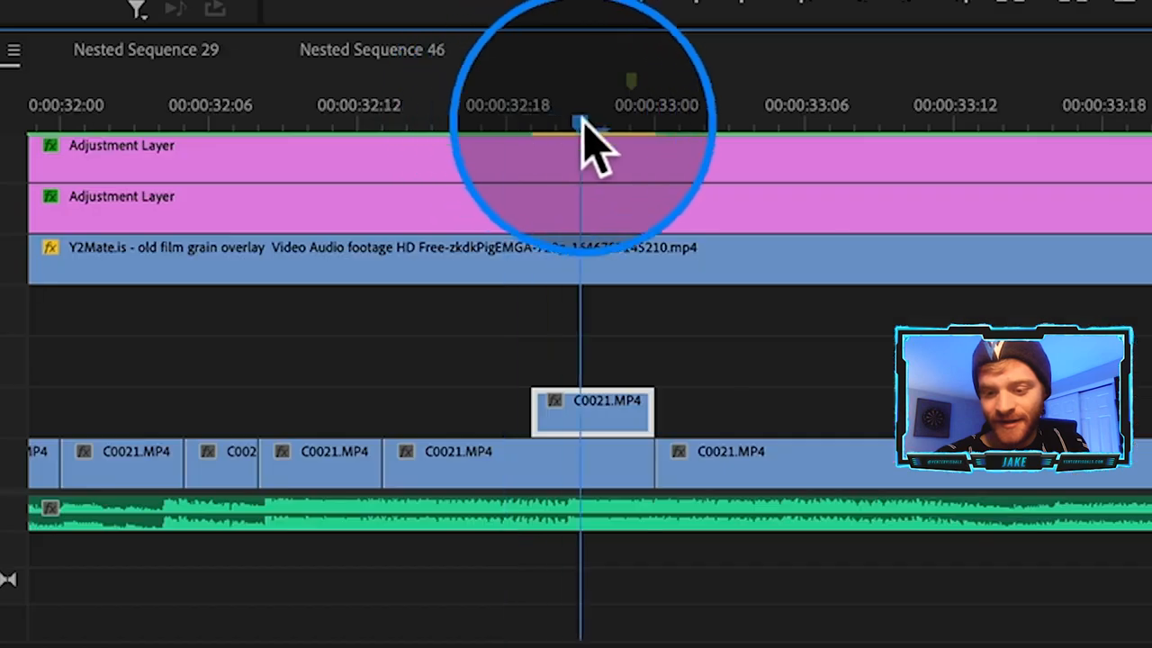
left_click_drag(582, 121, 582, 121)
left_click_drag(531, 411, 450, 410)
left_click(548, 423)
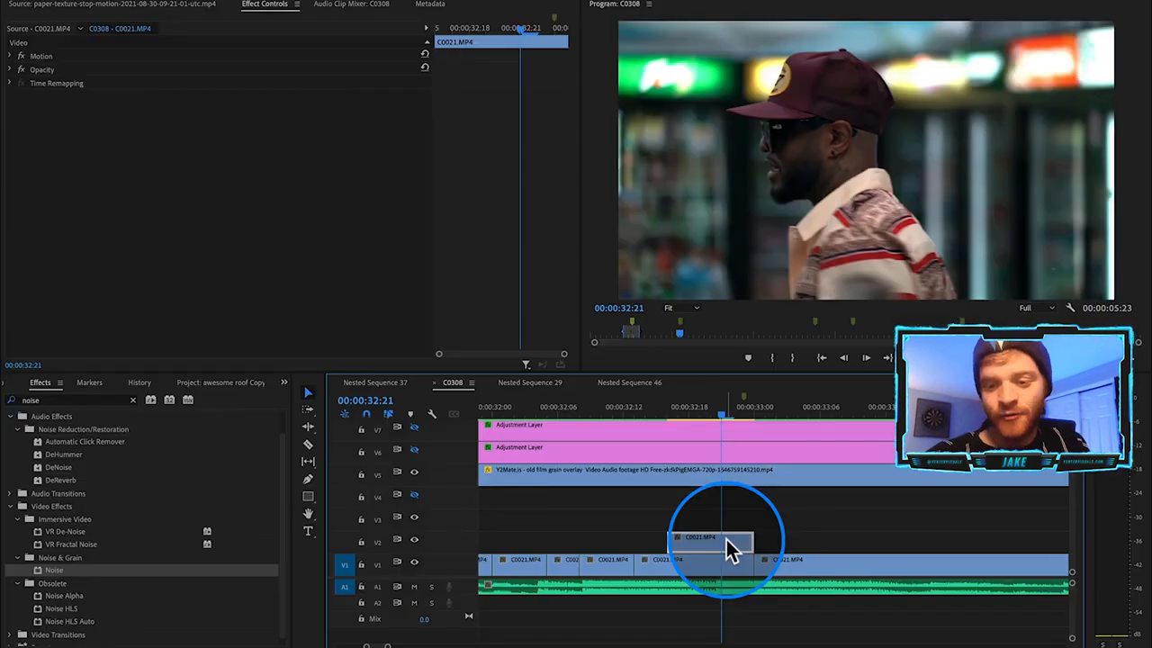
left_click(731, 551)
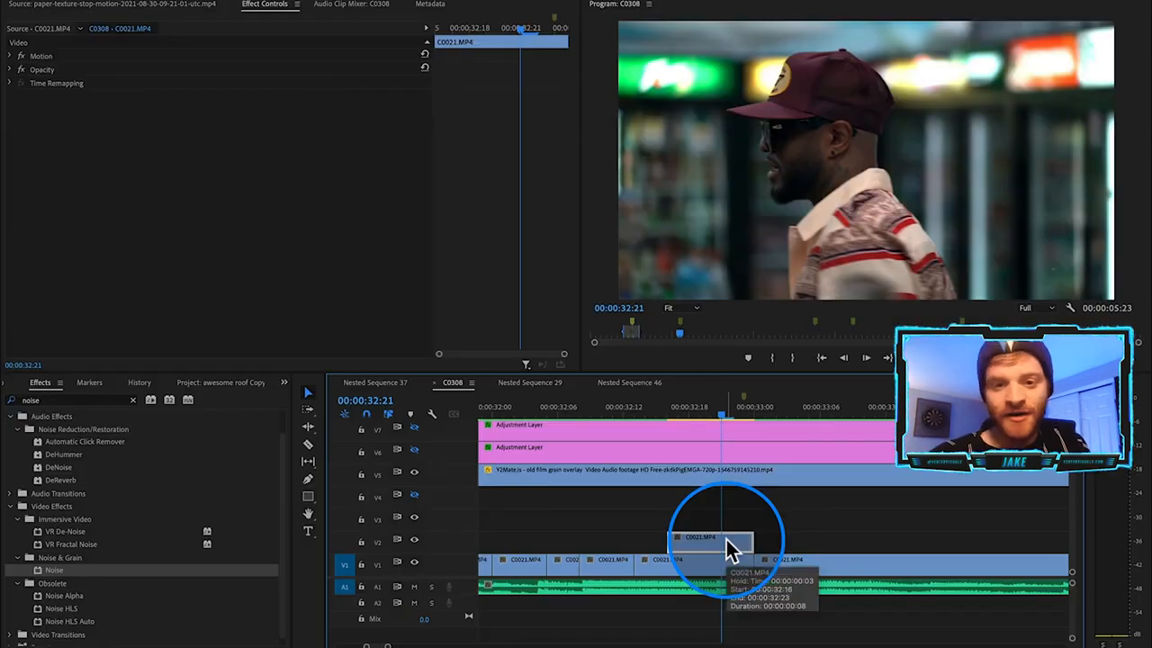
Start a freehand opacity mask on the frozen V2 clip, tracing the man from the frame's lower edge up the chest, collar and chin.
left_click(9, 70)
left_click(70, 84)
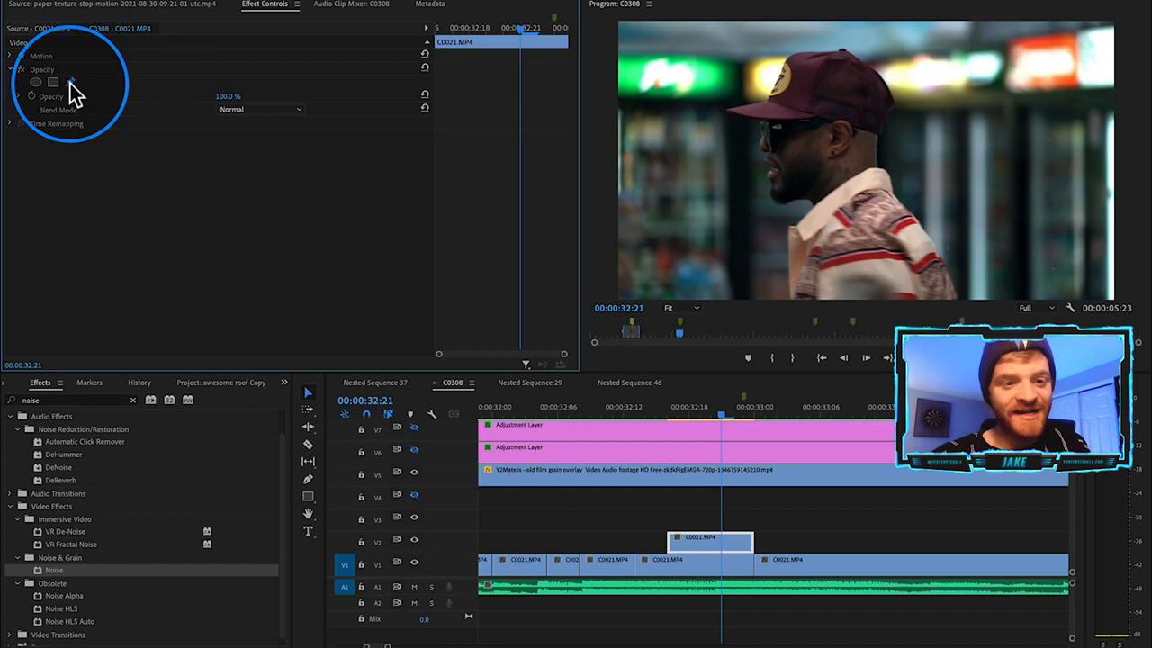
left_click(632, 310)
left_click(788, 295)
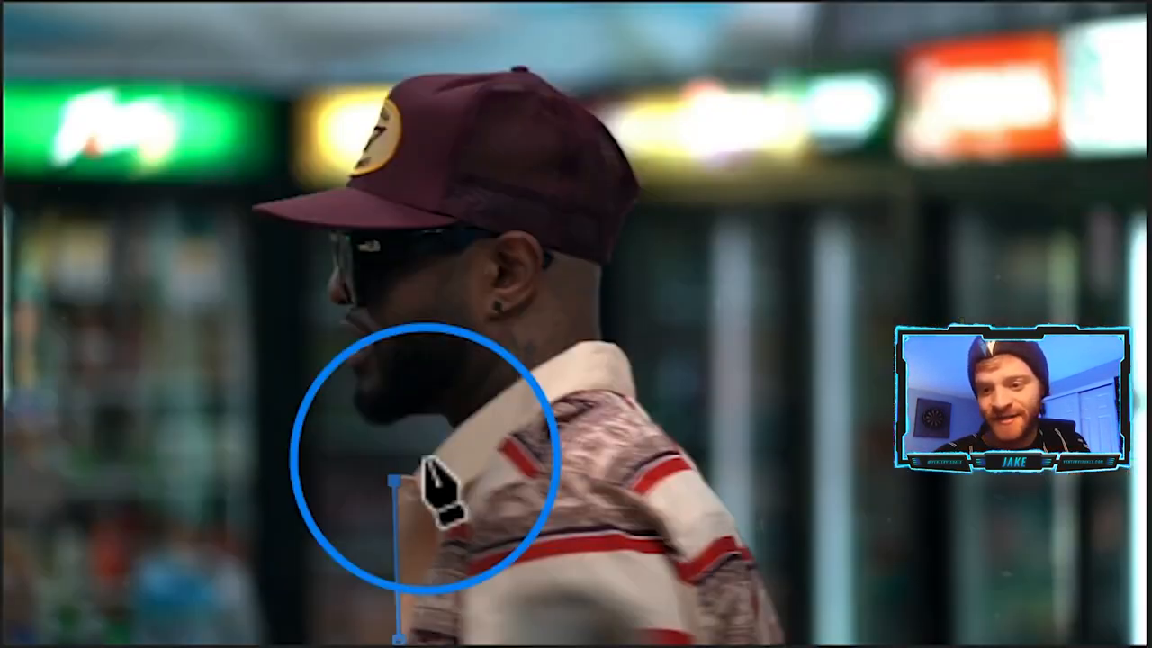
left_click(802, 217)
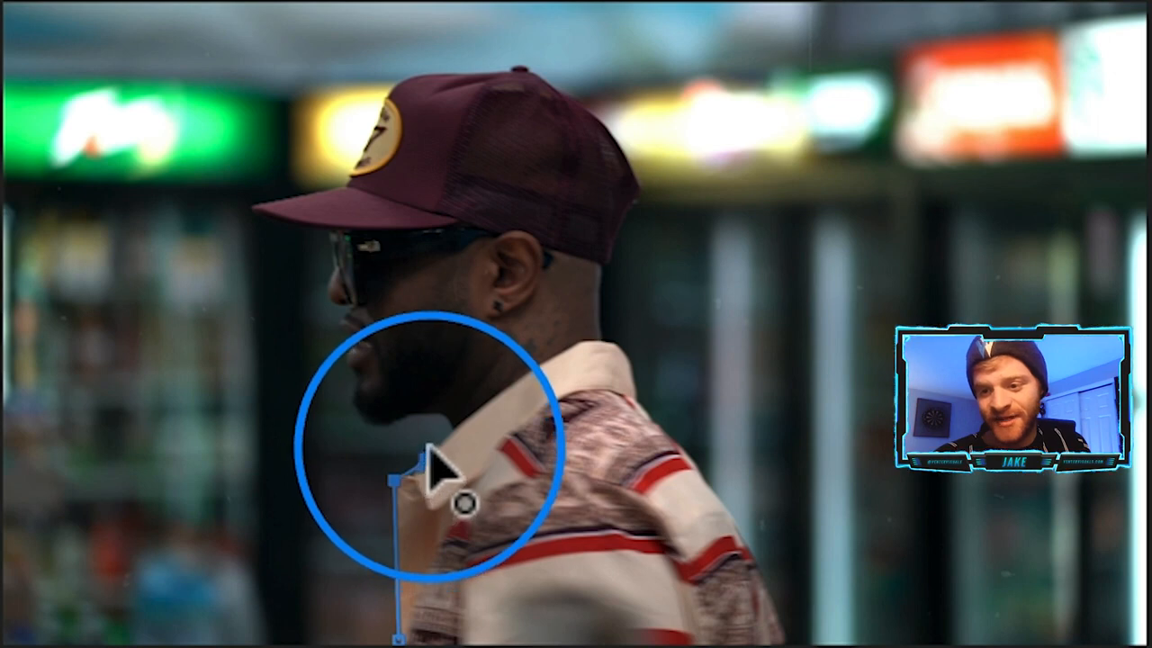
left_click(453, 420)
left_click_drag(389, 423, 371, 435)
left_click_drag(349, 384, 358, 367)
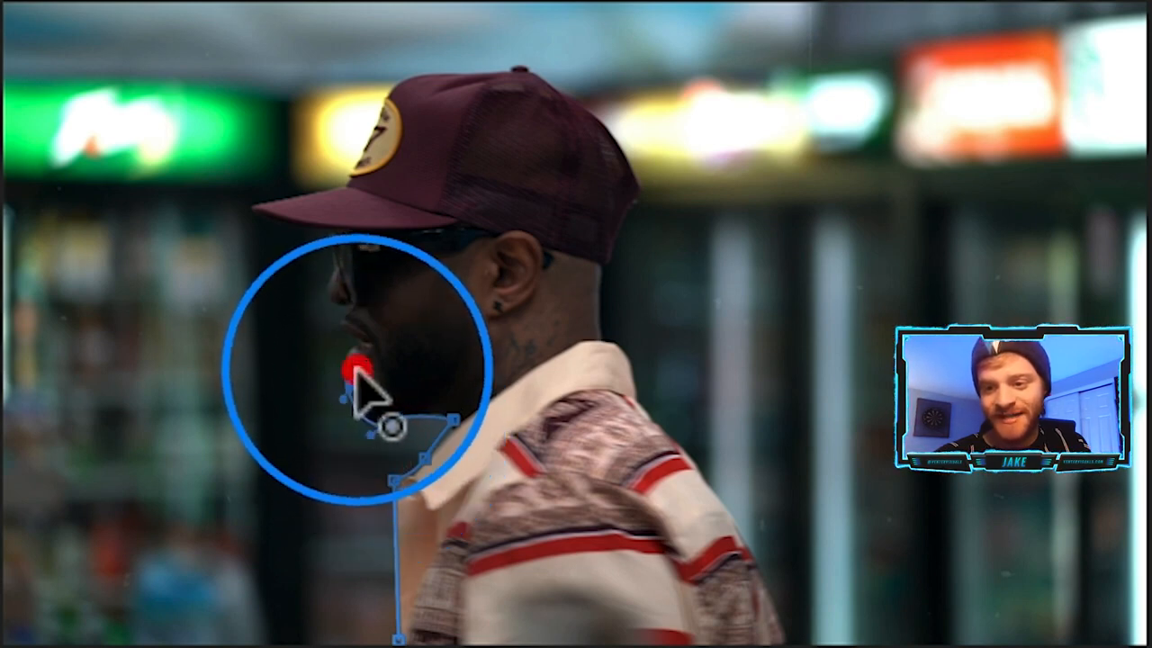
Continue the mask outline along the lips and around the tip of the nose, undoing misplaced points.
left_click(342, 337)
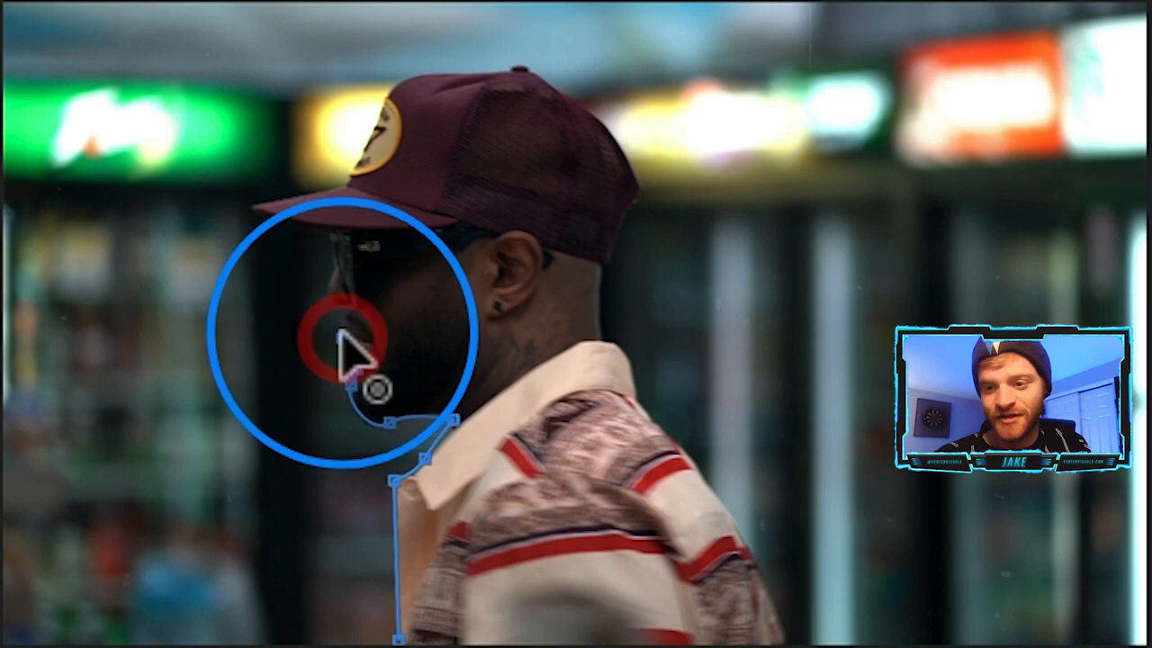
left_click(337, 333)
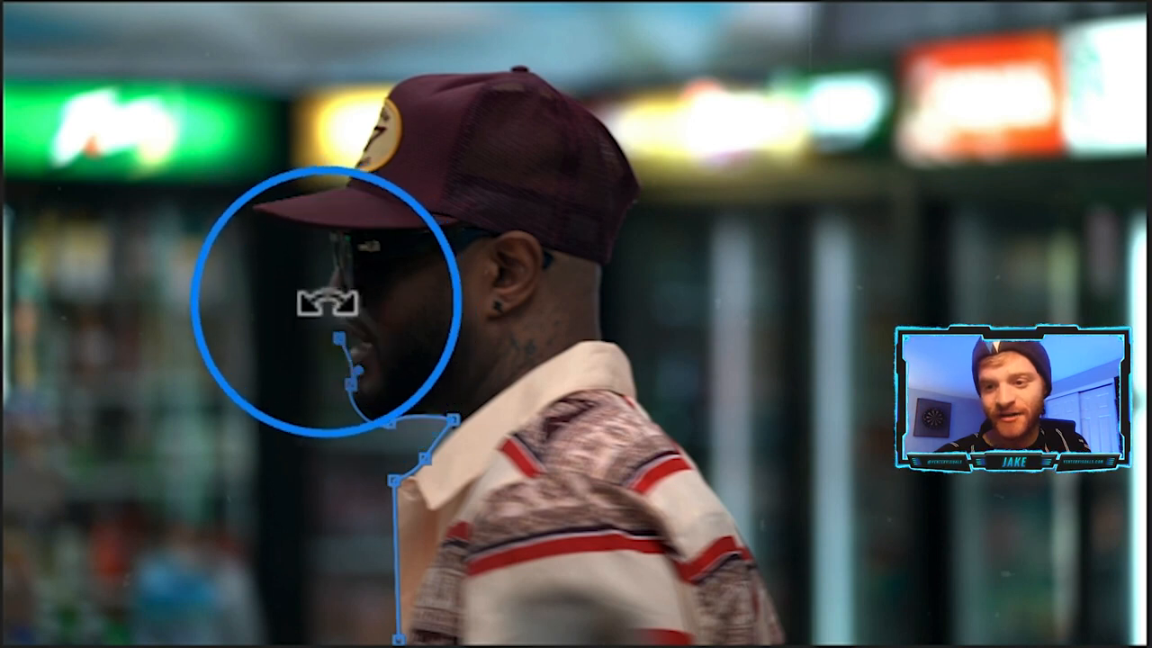
left_click(326, 296)
key("ctrl+z")
left_click(346, 311)
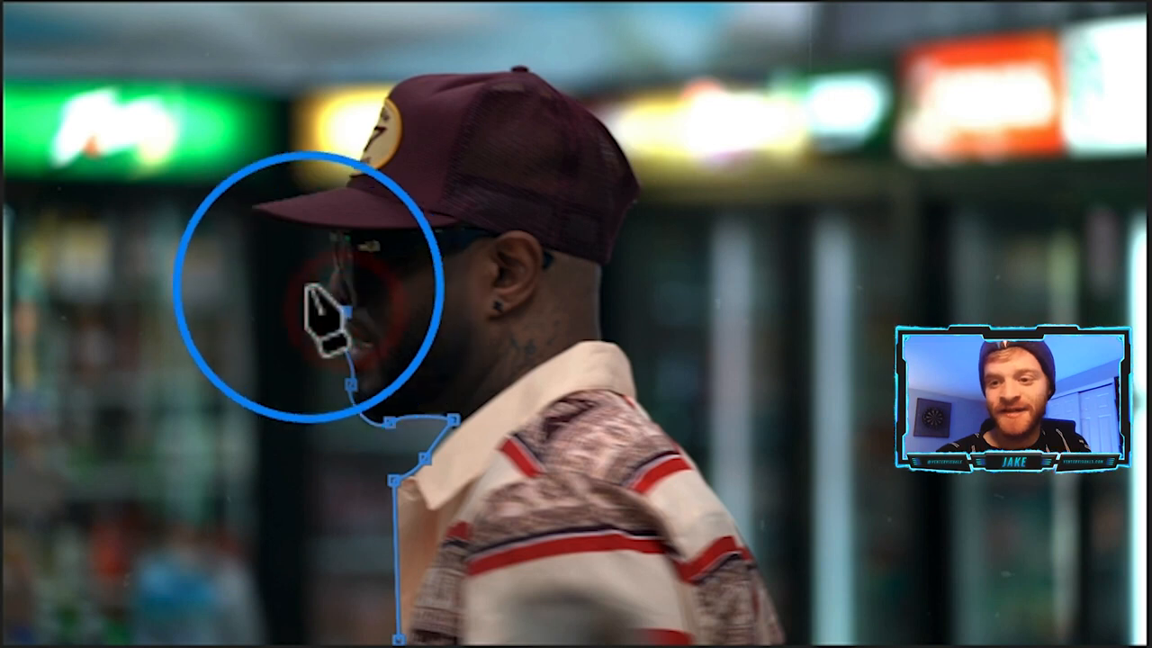
left_click(316, 293)
key("ctrl+z")
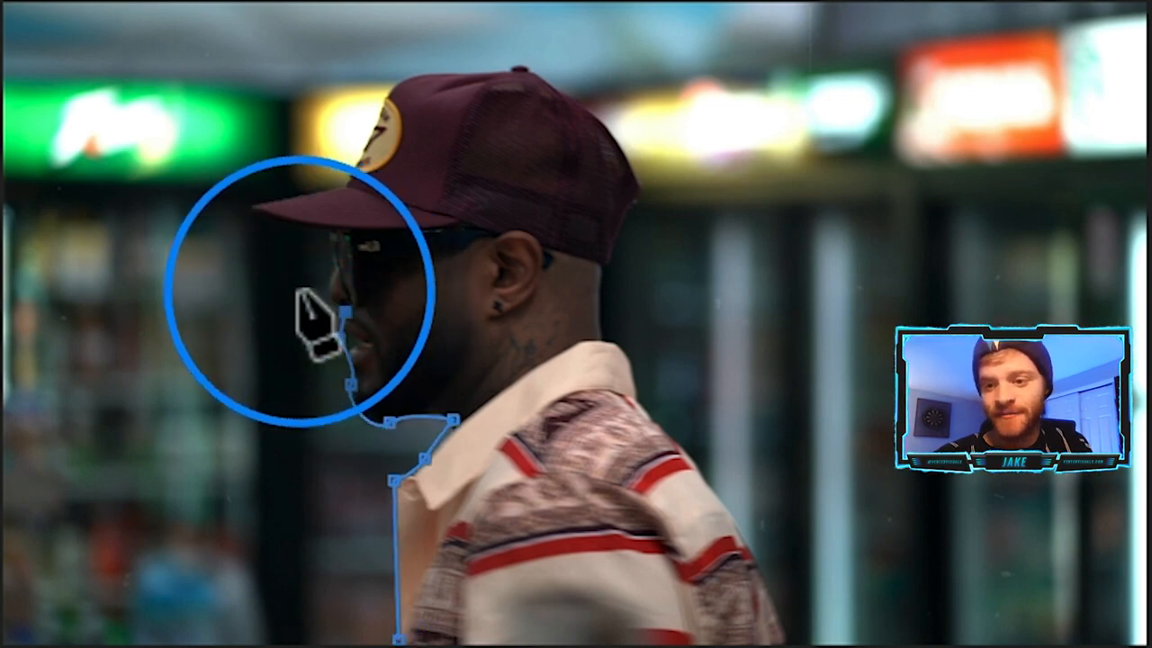
left_click(309, 296)
left_click(321, 296)
Continue the mask outline up the nose to the cap, around the brim tip and over the crown toward the back.
left_click(324, 234)
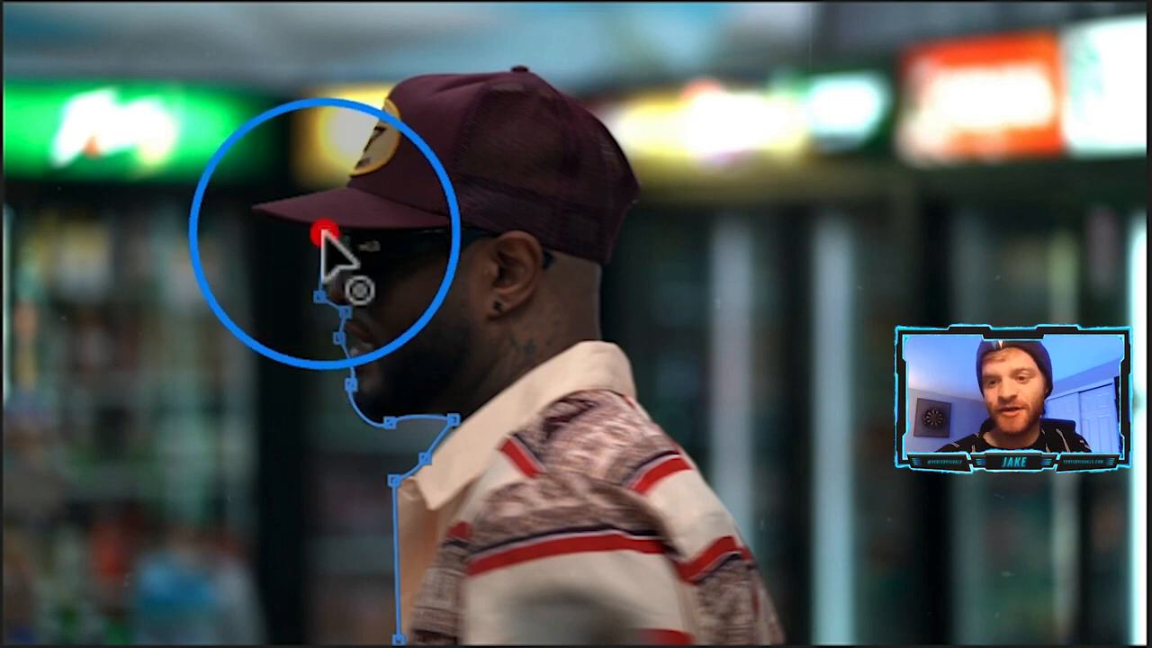
left_click(249, 208)
left_click(344, 184)
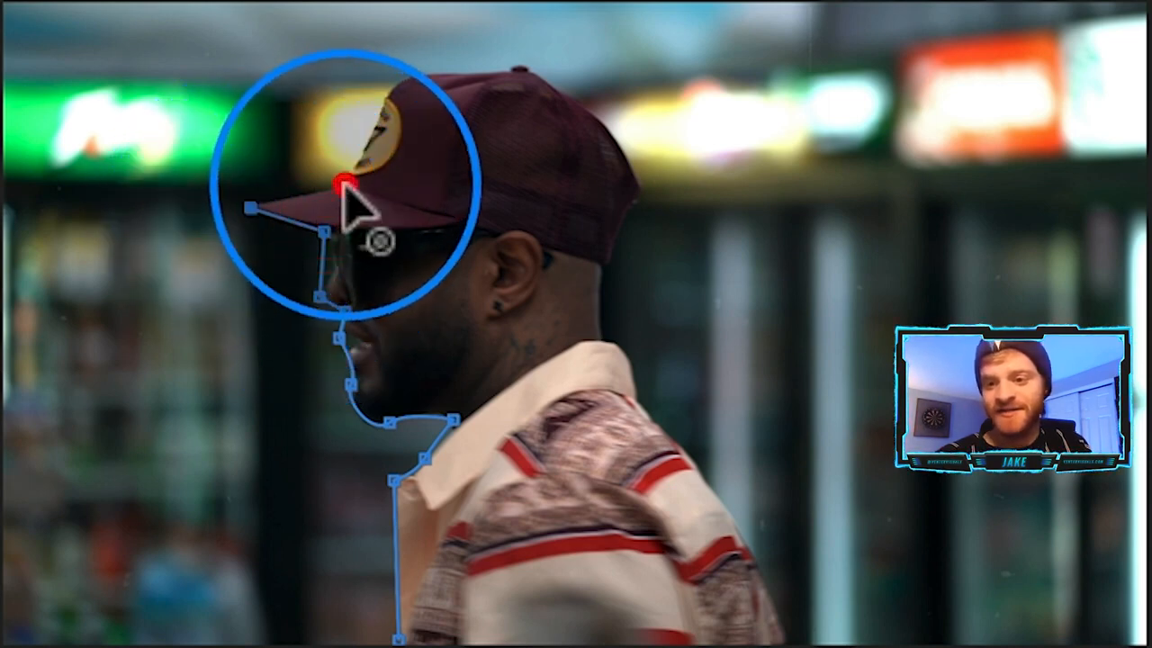
left_click(399, 75)
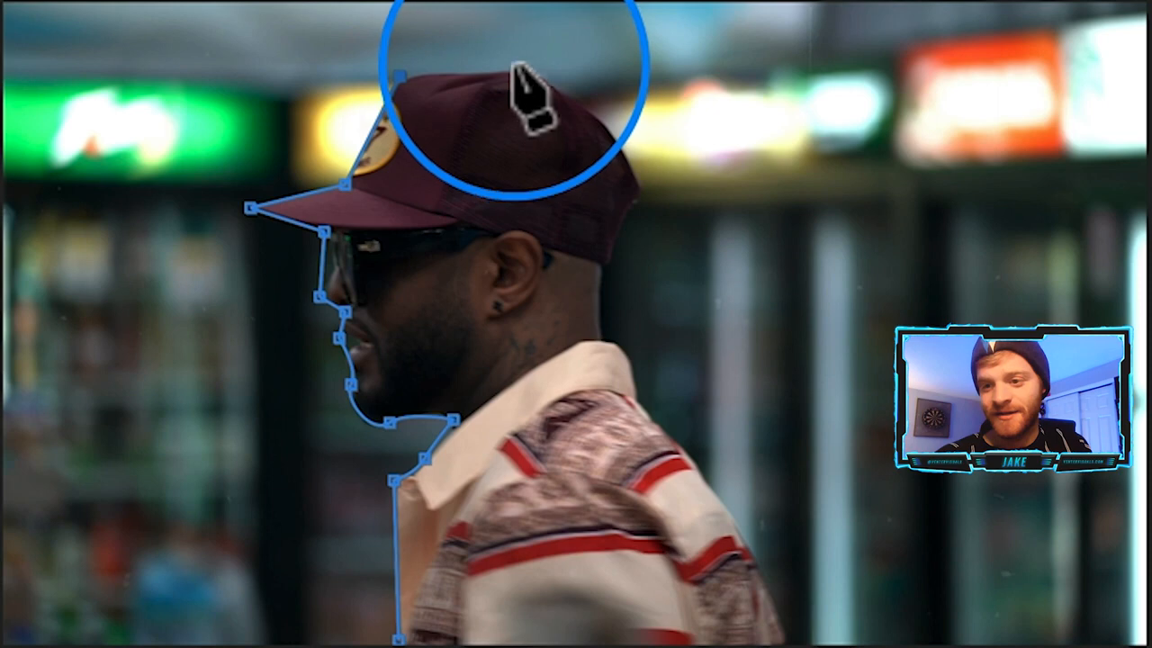
left_click(514, 65)
left_click(608, 118)
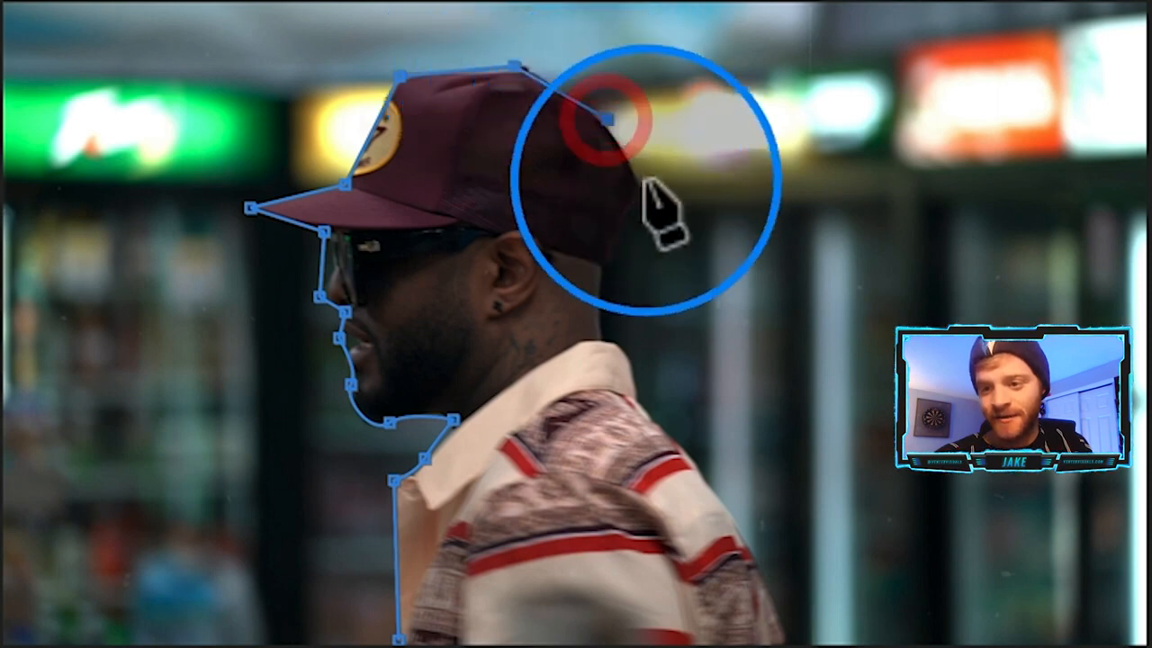
Finish the mask down the back of the cap, neck, collar and shoulder to the frame's lower edge, closing the path, and deselect the clip.
left_click(641, 189)
left_click(606, 339)
left_click(641, 412)
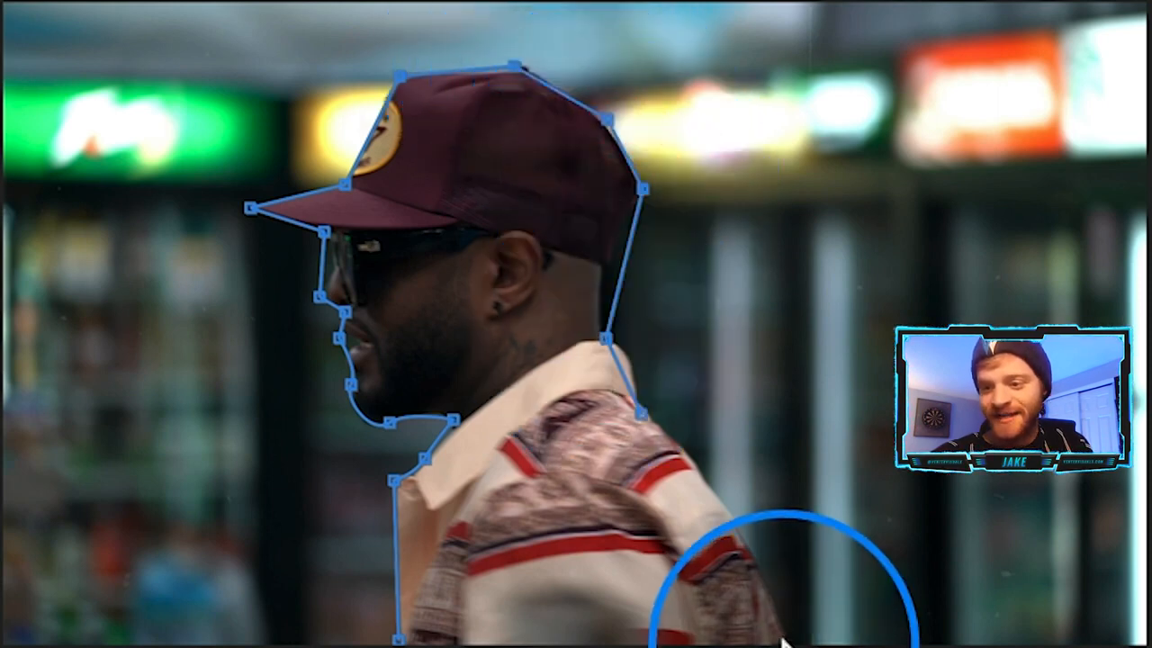
left_click_drag(786, 642, 779, 647)
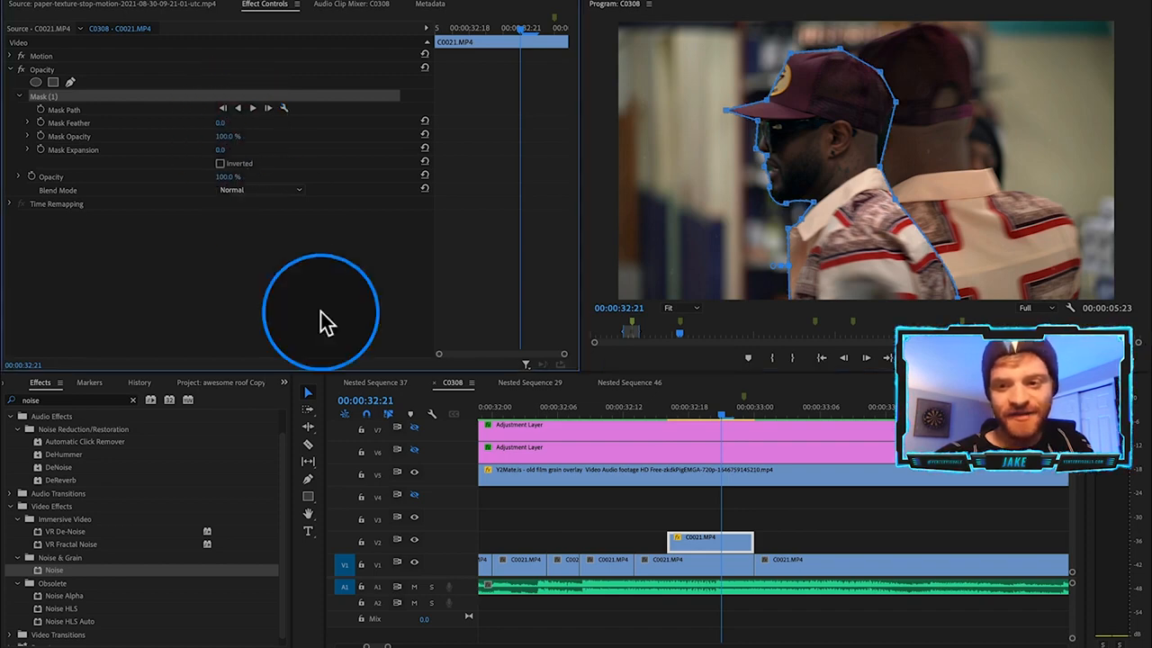
left_click(775, 511)
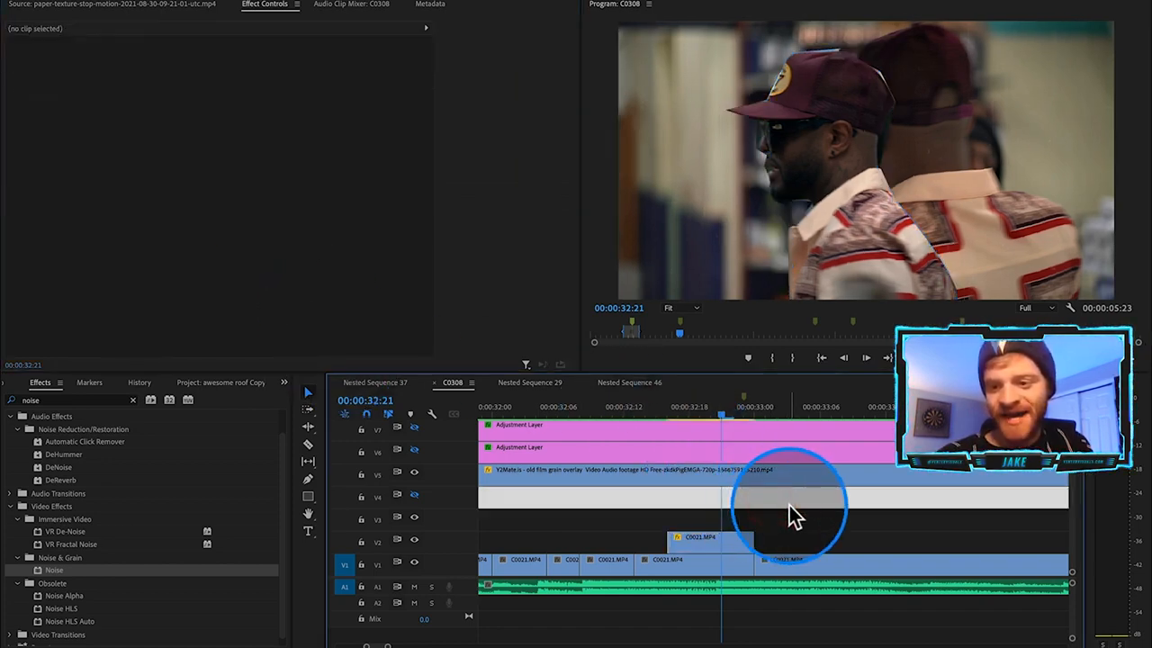
left_click(790, 509)
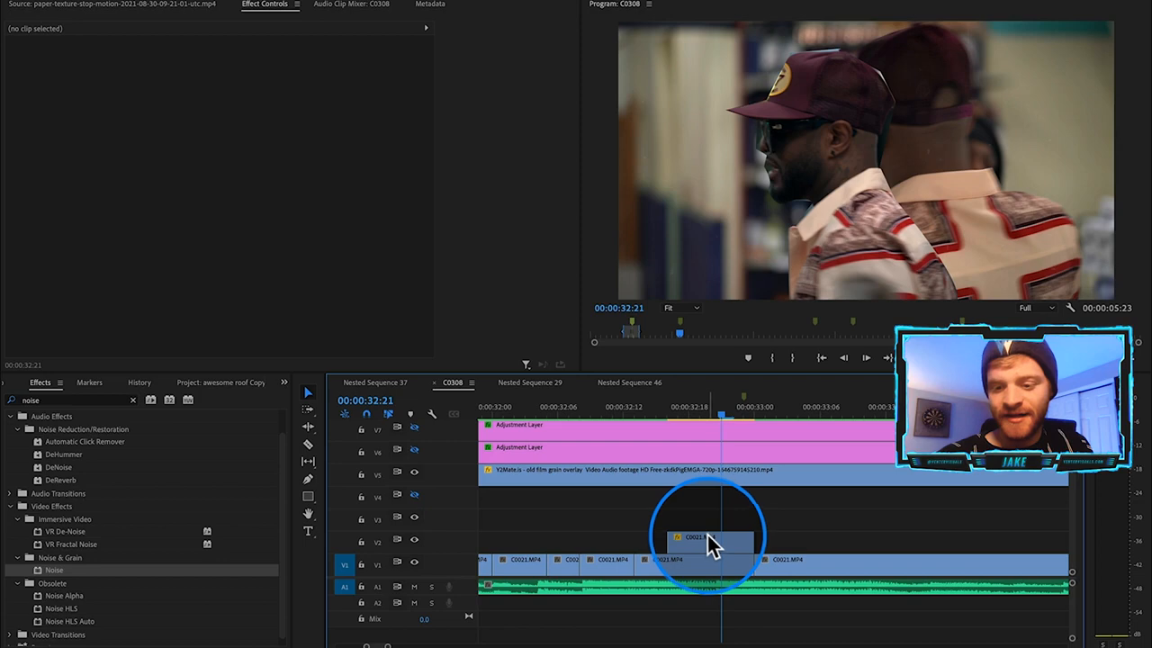
Nest the masked C0021.MP4 clip on V2, keeping the suggested sequence name.
mouse_move(700, 416)
left_mouse_down()
mouse_move(728, 424)
mouse_move(686, 431)
mouse_move(694, 420)
left_mouse_up()
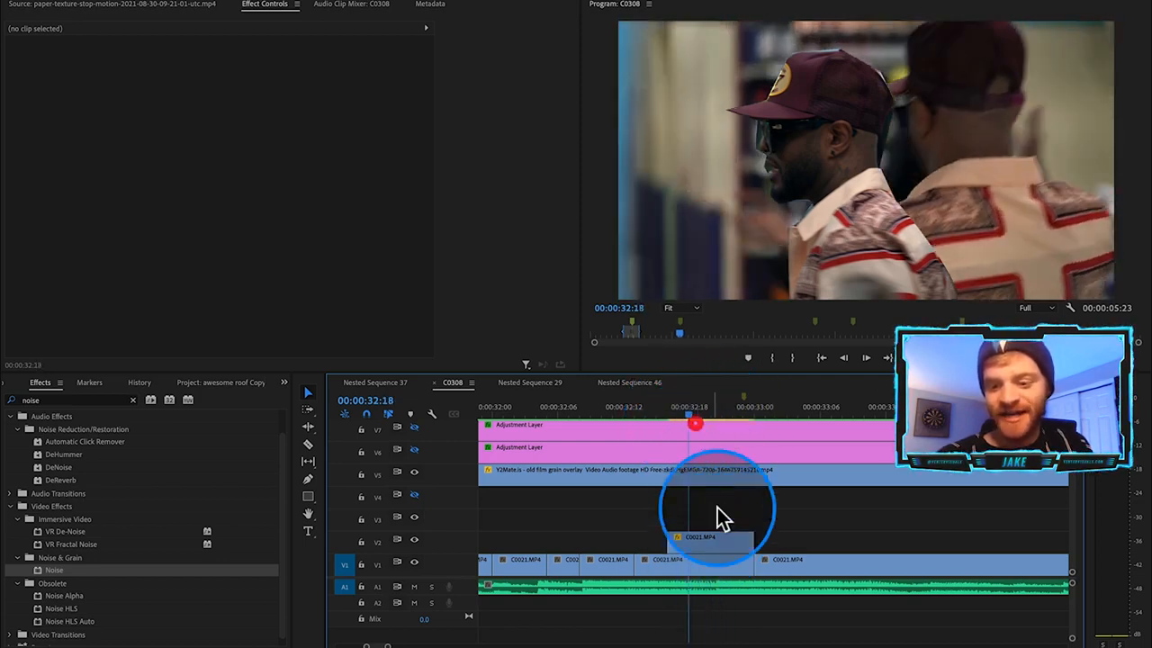
left_click(728, 548)
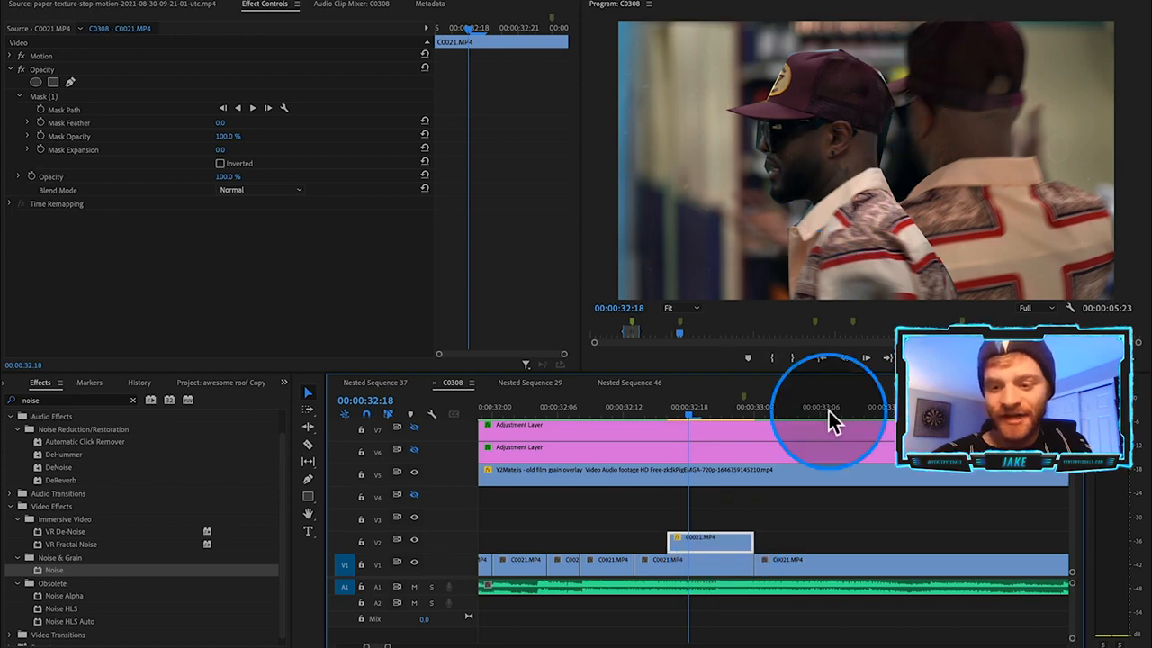
right_click(717, 539)
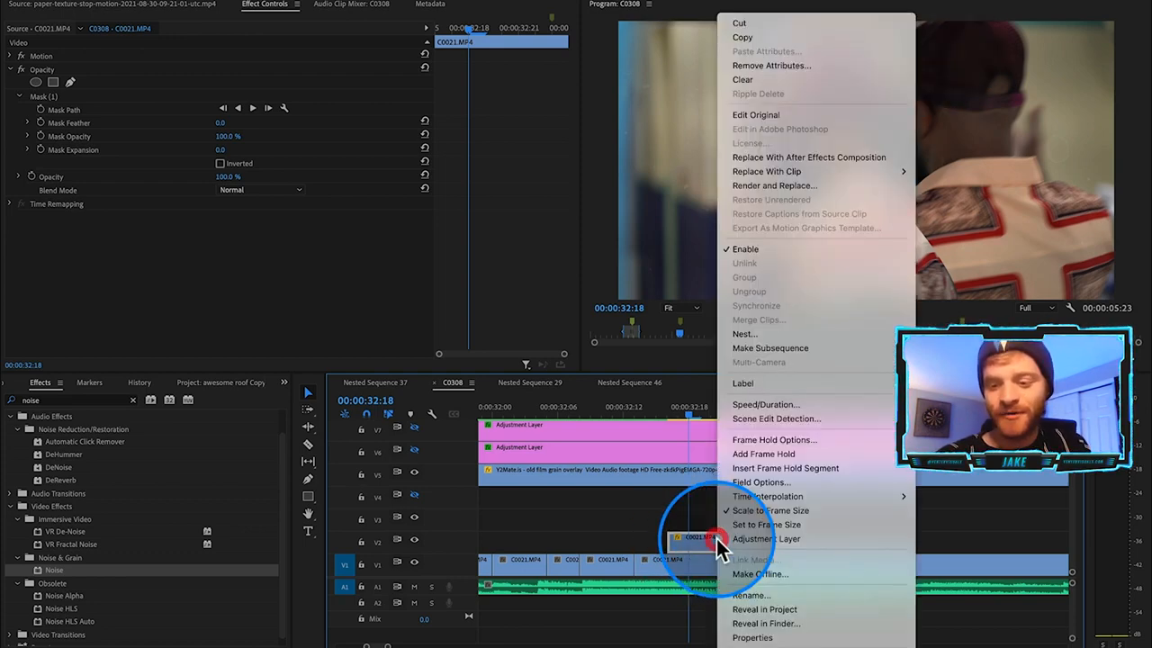
left_click(752, 336)
left_click(581, 340)
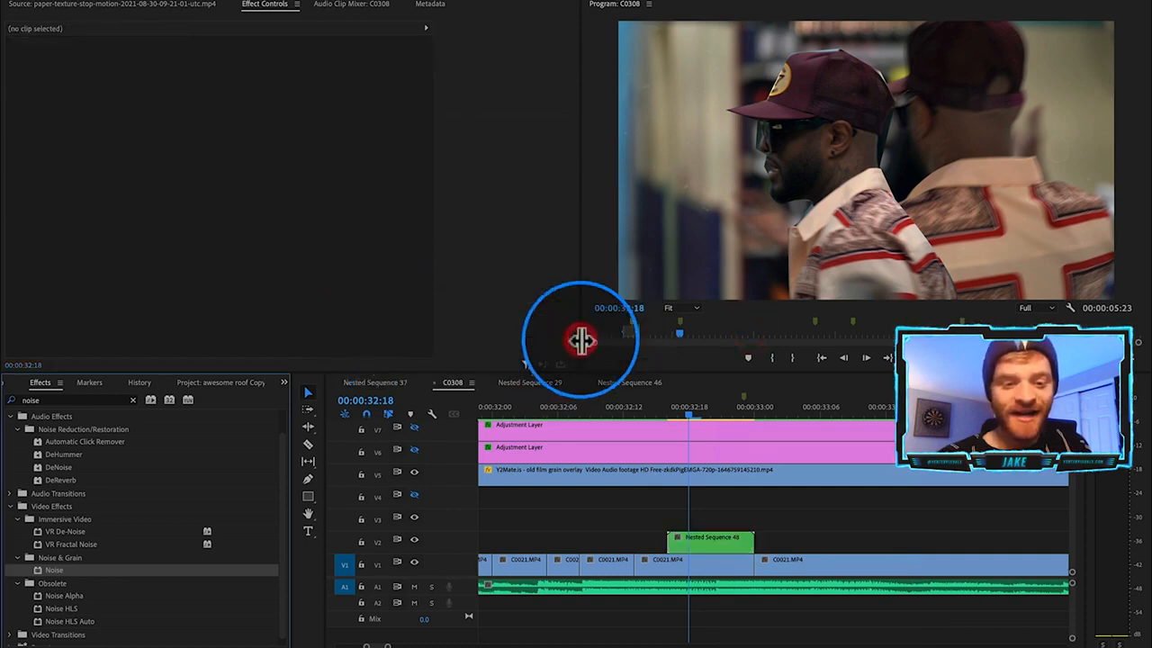
Clear the effects search and apply the Sharp Flash preset from the Venter Visuals Transition Pack to the nested clip on V2.
left_click(132, 400)
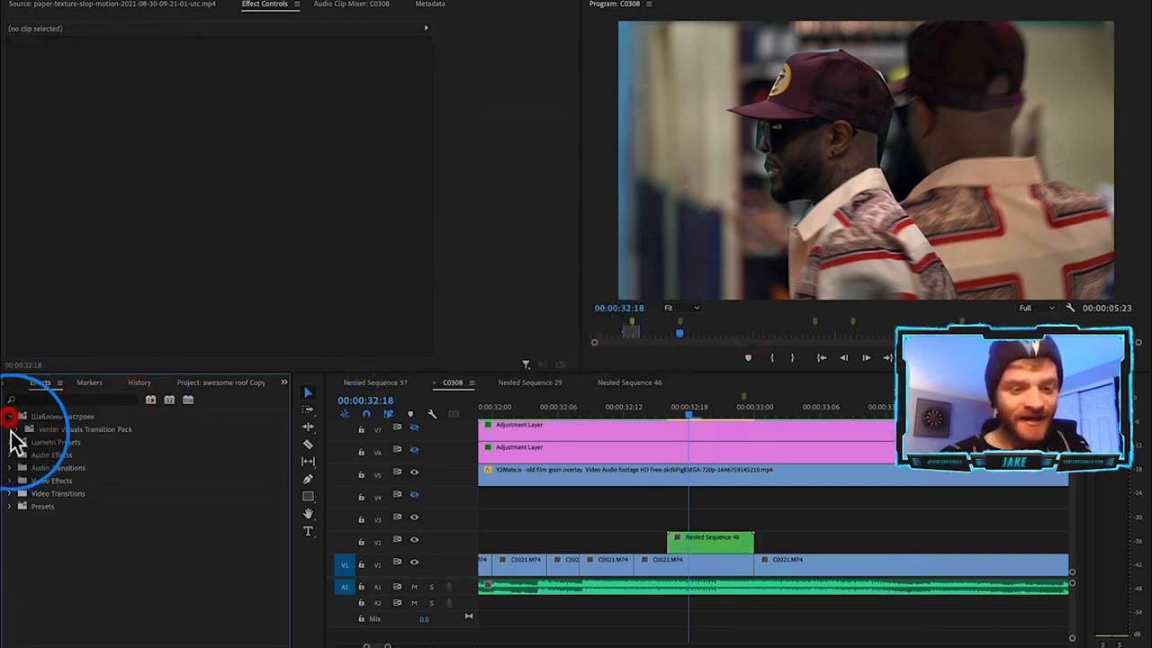
left_click(16, 429)
scroll(18, 431, "down", 4)
scroll(16, 430, "up", 2)
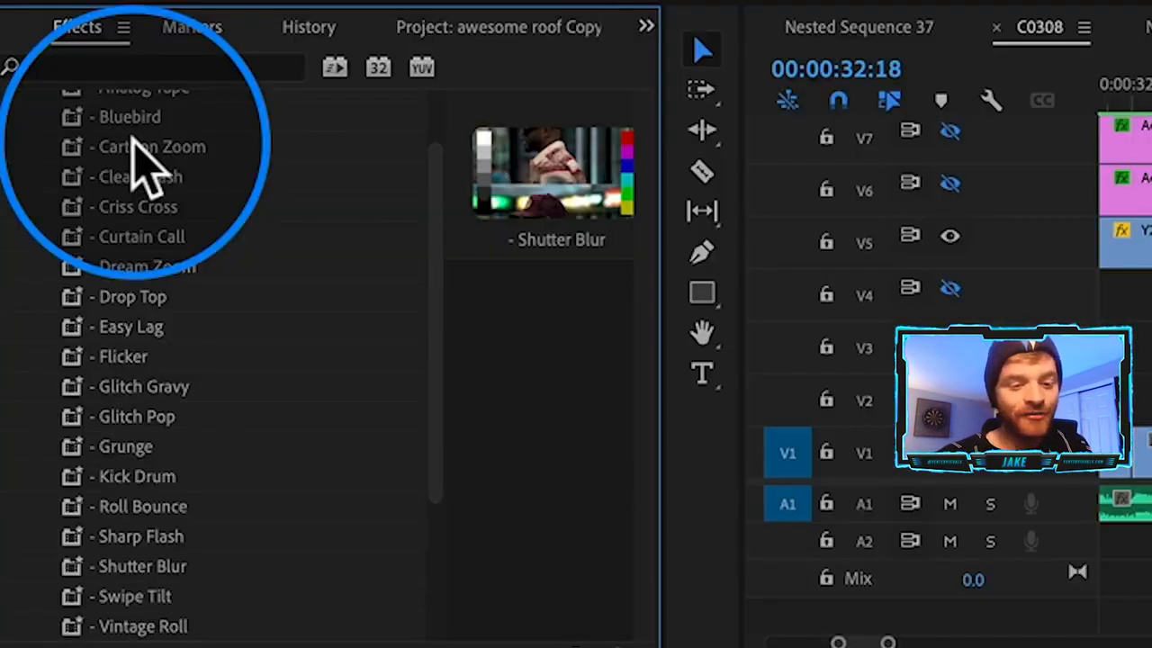
scroll(181, 457, "down", 5)
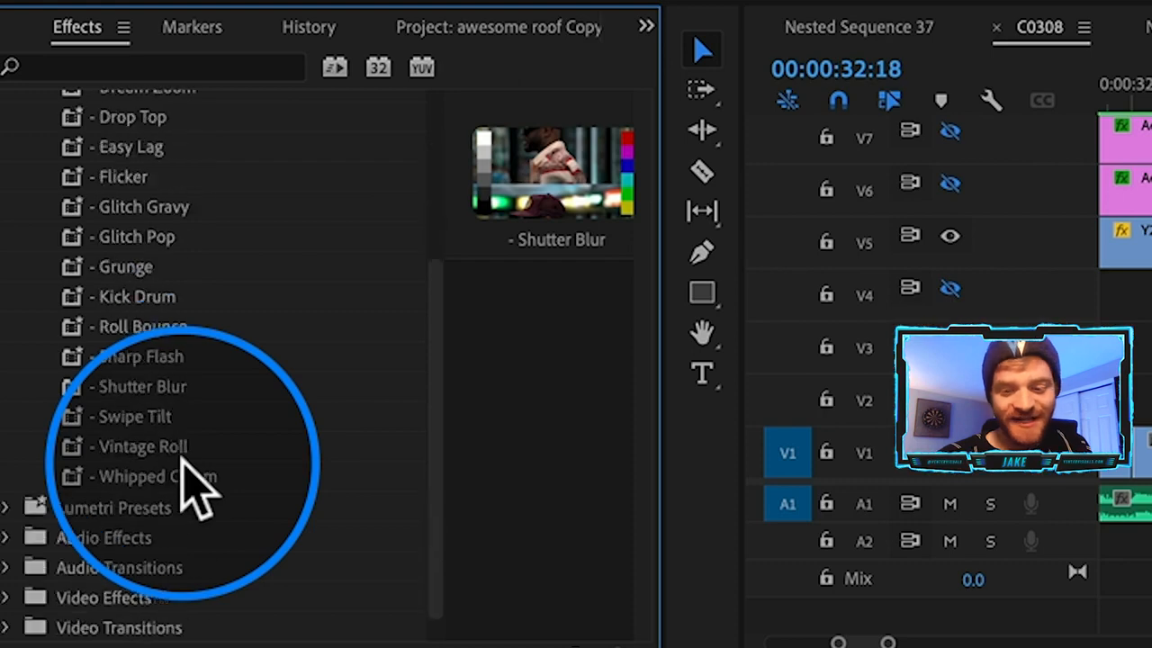
scroll(182, 457, "up", 5)
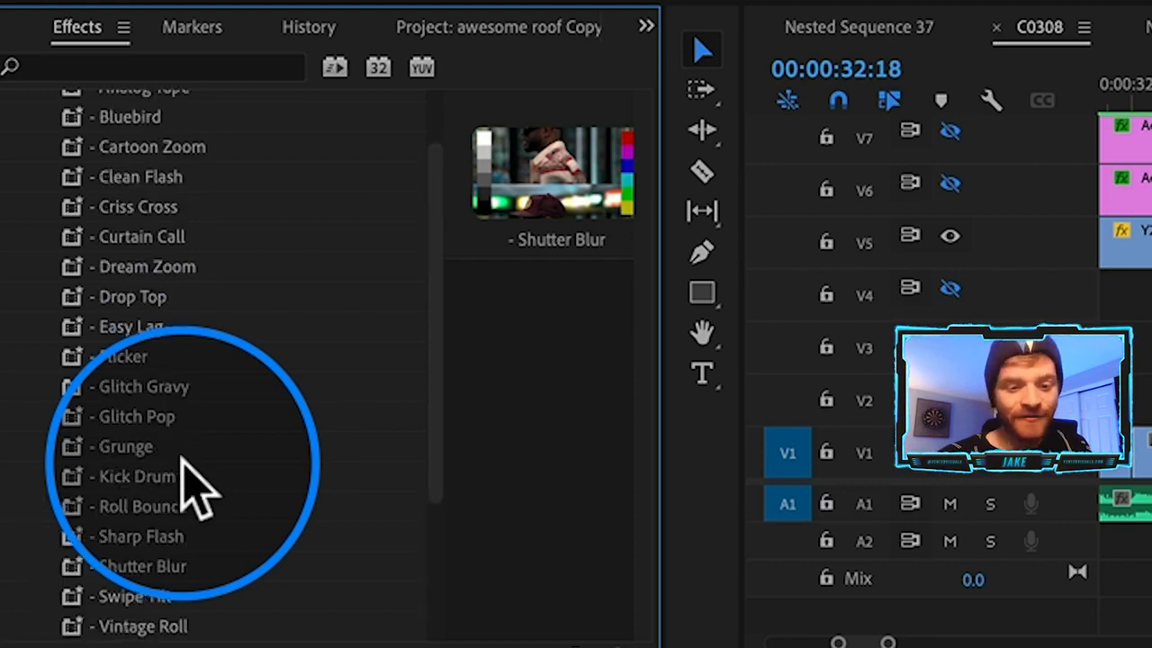
scroll(189, 482, "down", 3)
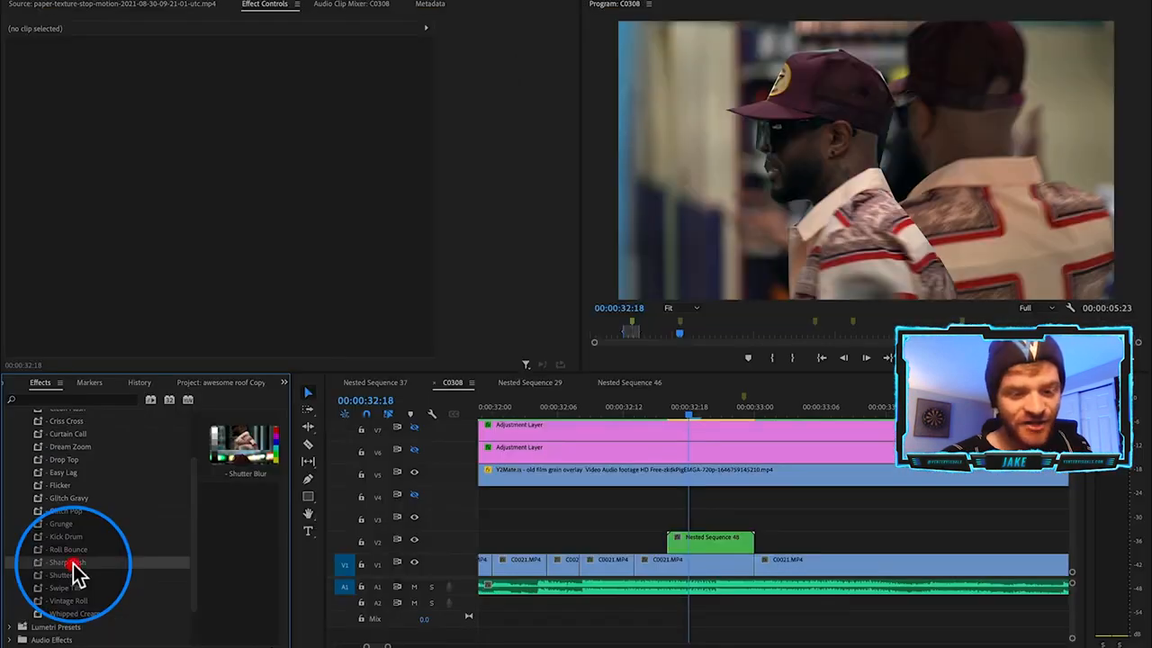
left_click_drag(73, 565, 707, 547)
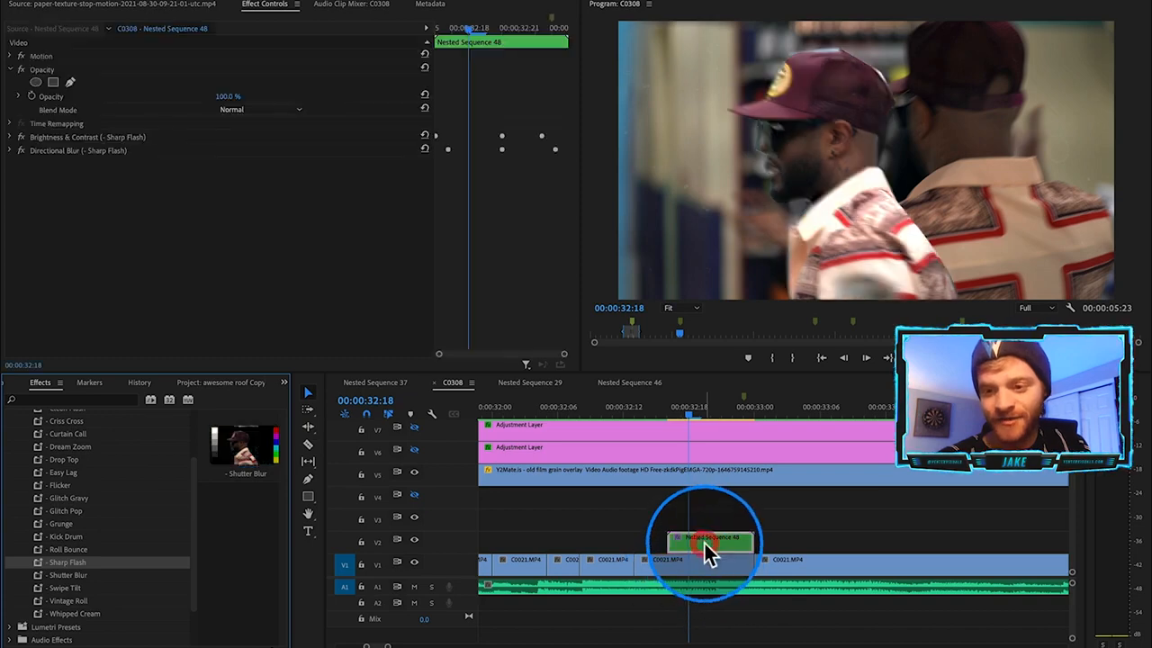
Preview the Sharp Flash effect over the nested clip and the cut after it, returning to 00:00:32:20.
left_click_drag(689, 409, 712, 410)
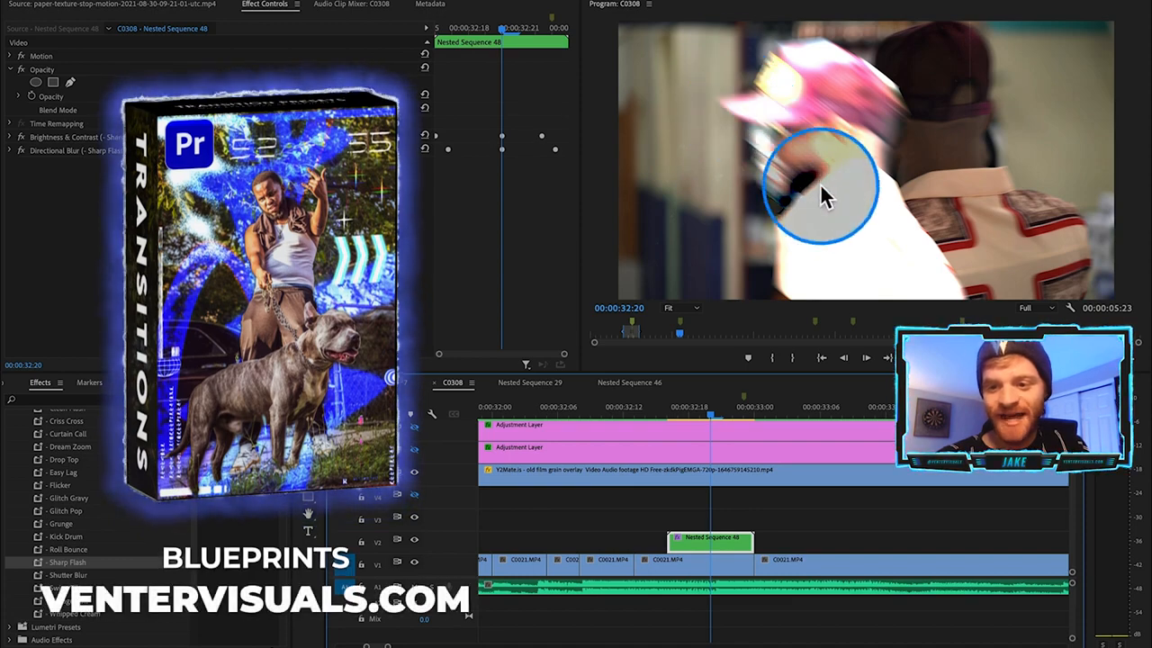
left_click(749, 414)
left_click_drag(754, 419, 625, 427)
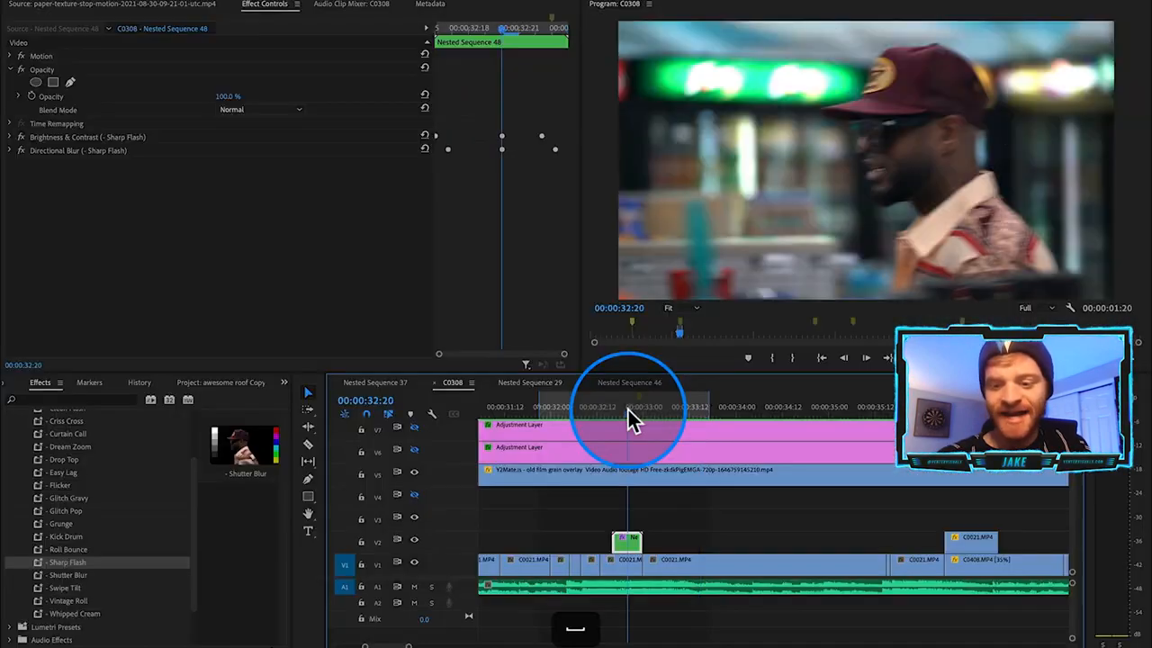
left_click(628, 409)
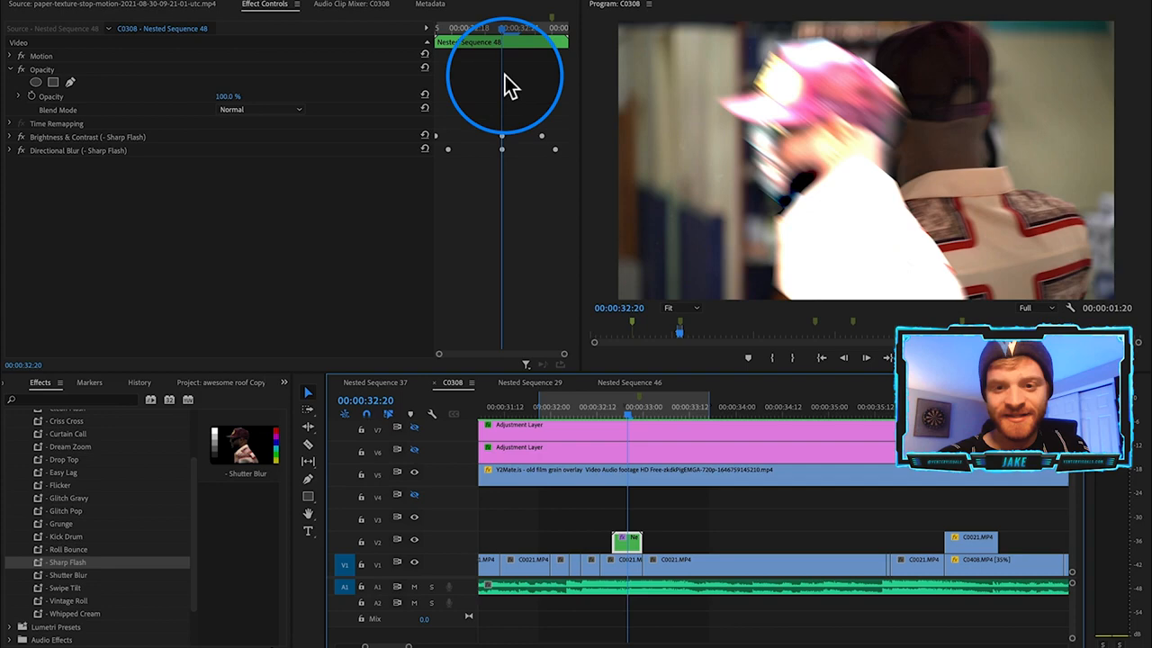
Delete the opening Sharp Flash keyframes and move the peak Brightness, Contrast and Blur Length keyframes to the nested clip's start at 00:00:32:16.
left_click_drag(442, 27, 501, 28)
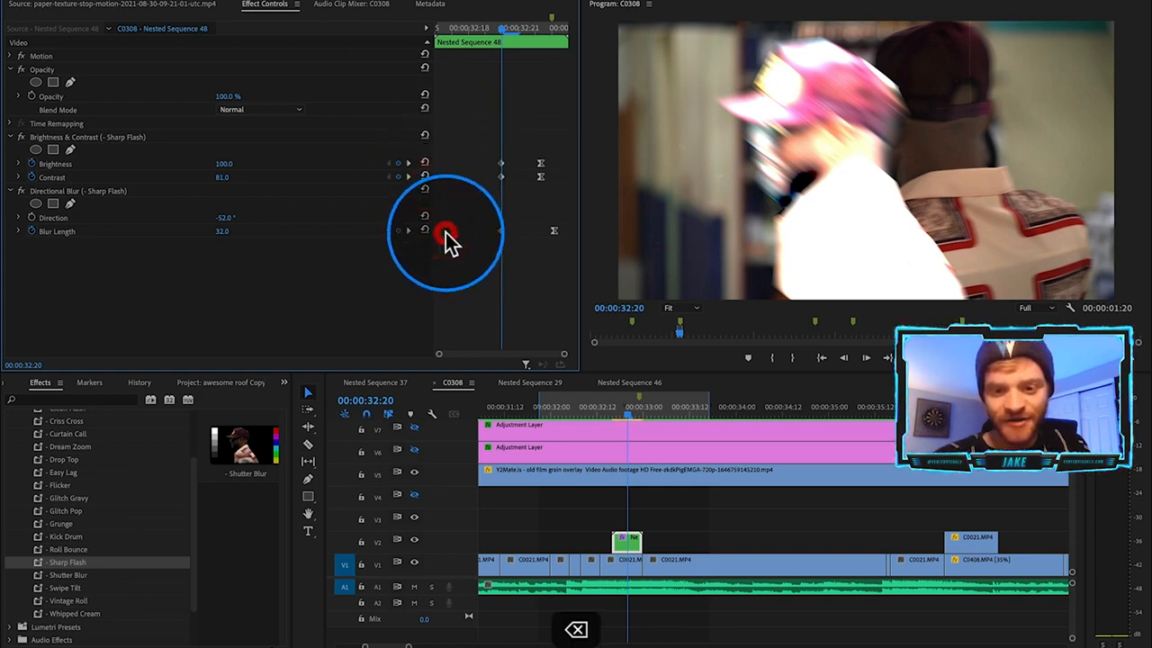
left_click_drag(522, 149, 468, 262)
left_click_drag(500, 177, 446, 176)
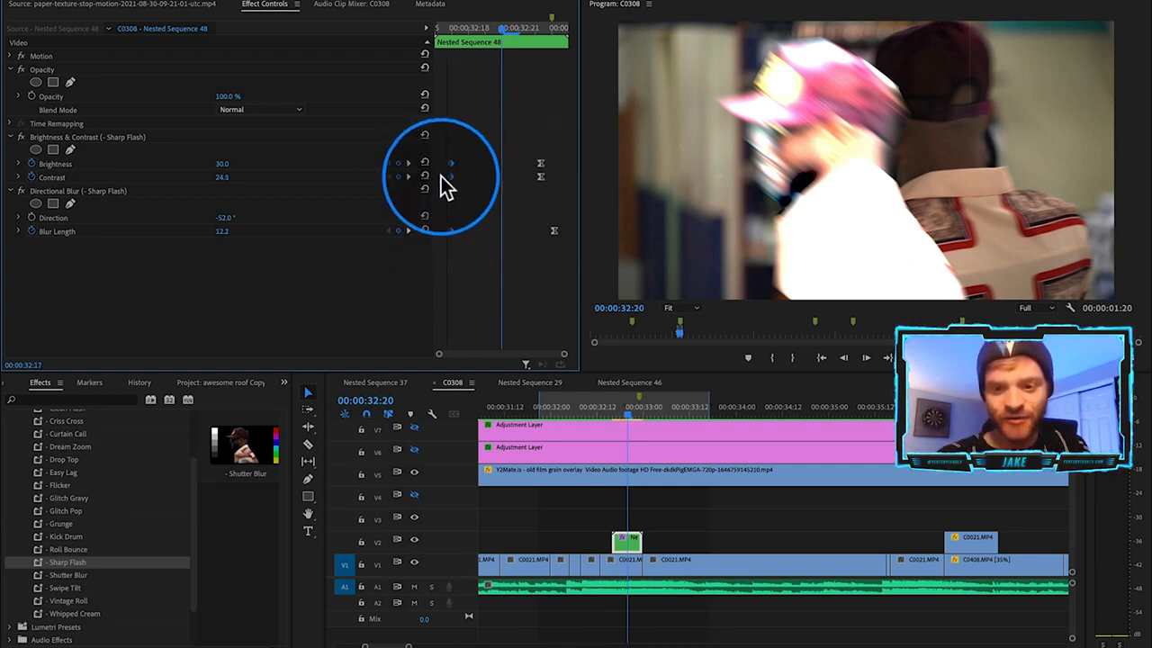
left_click_drag(468, 28, 413, 36)
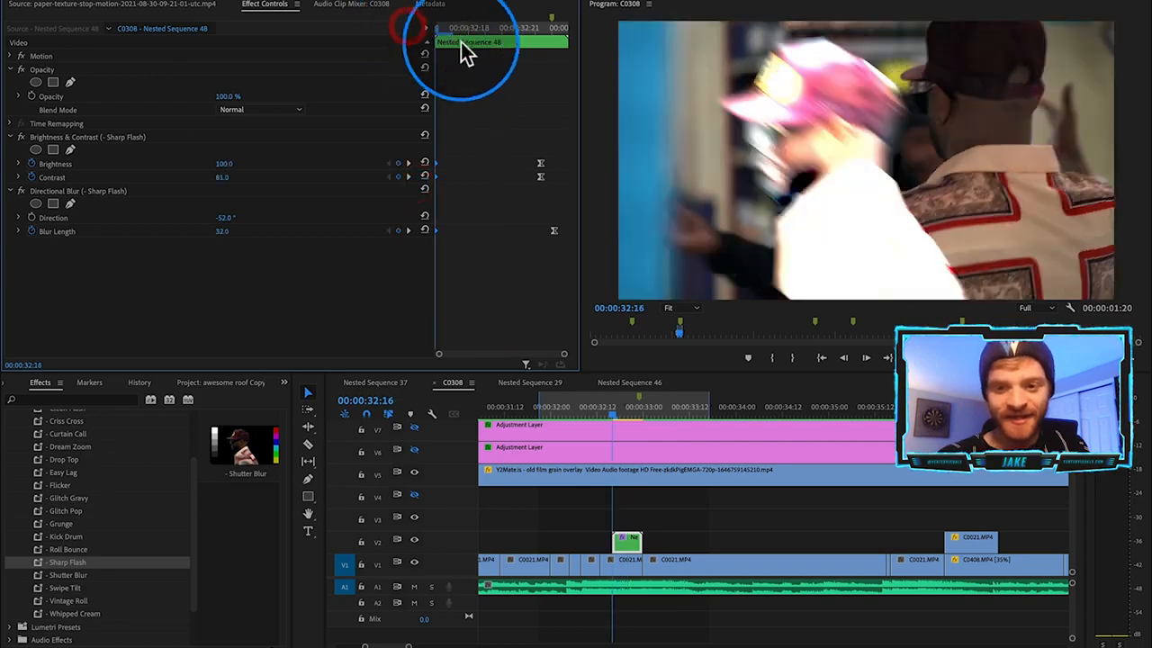
left_click_drag(439, 36, 509, 82)
Deselect the clip and play back the finished transition from before the nested clip.
left_click(703, 545)
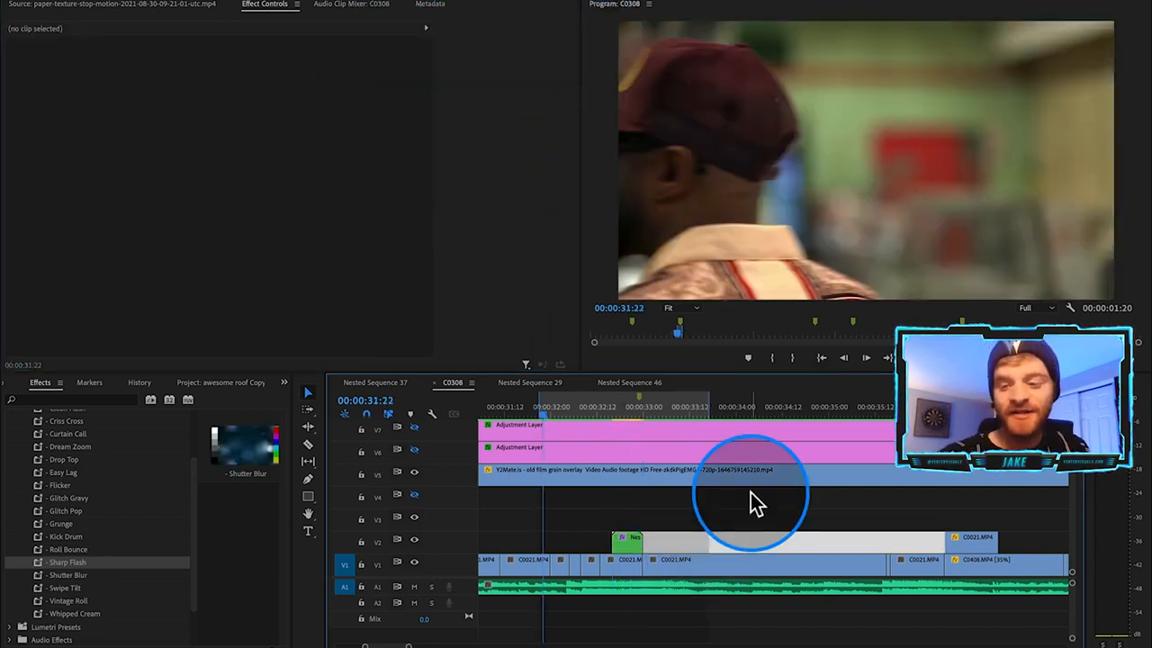
left_click(771, 498)
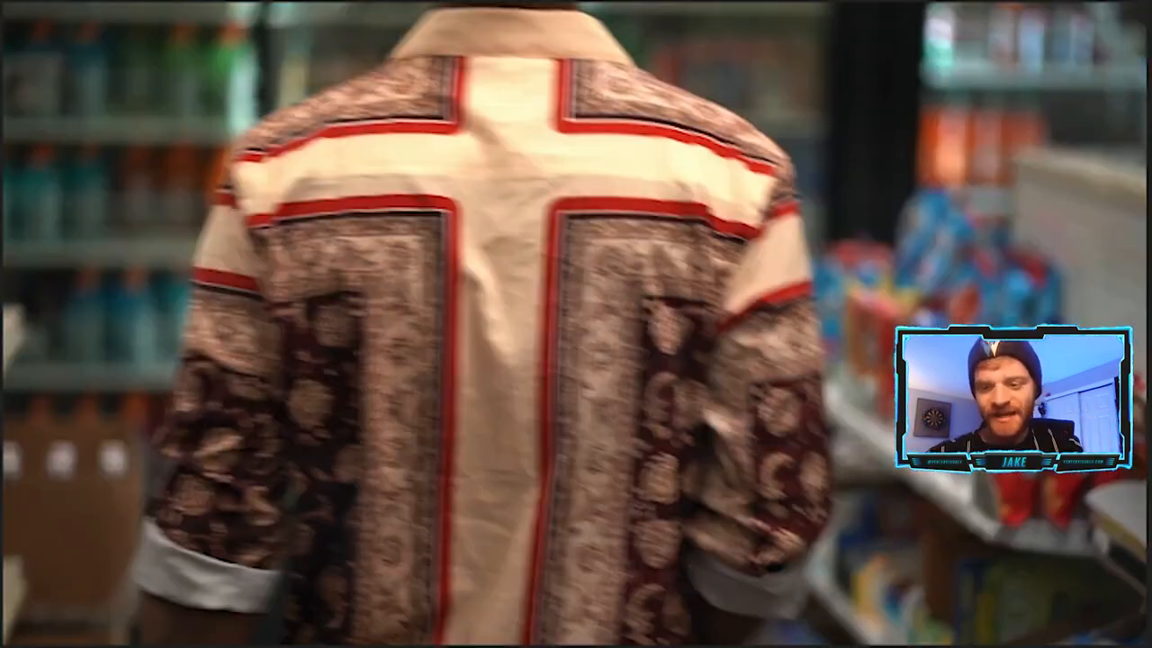
left_click(635, 412)
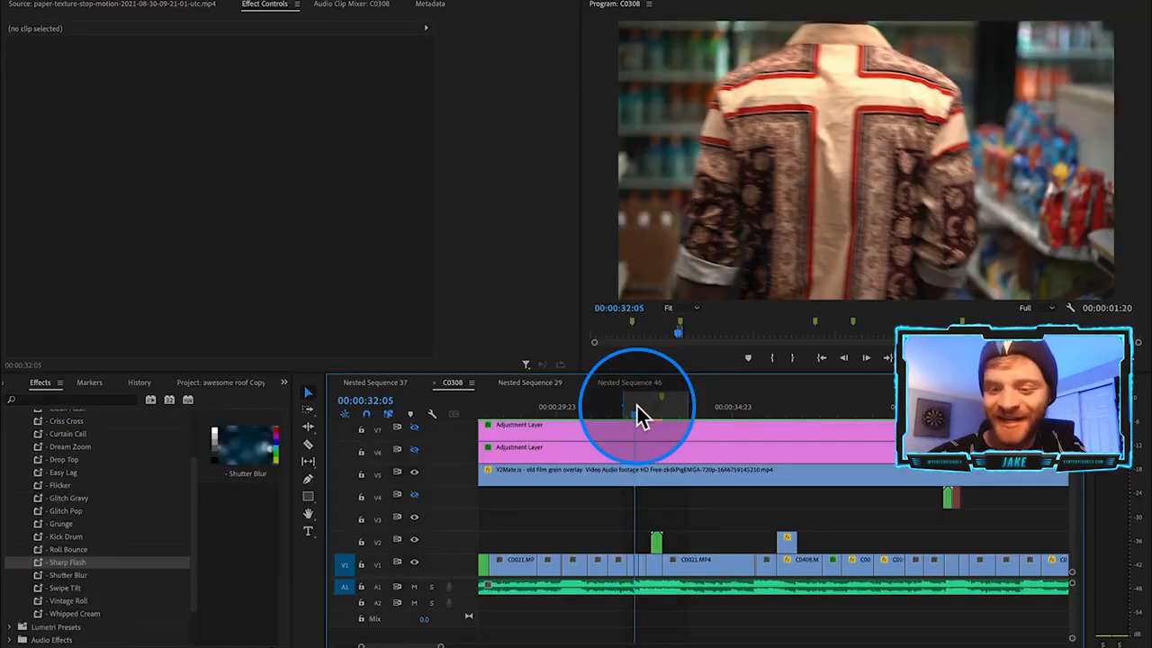
left_click_drag(636, 409, 575, 527)
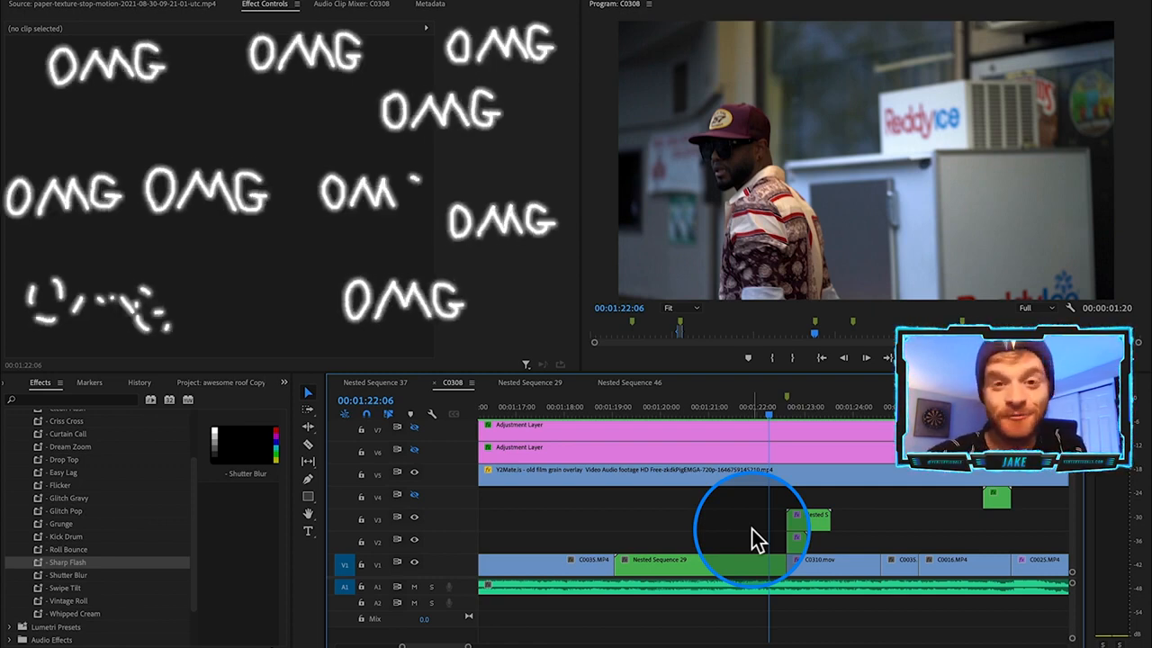
Remove the old nested clips on V2 and V3 above C0310.mov, and split Nested Sequence 29 on V1 at 00:01:22:00.
left_click(742, 415)
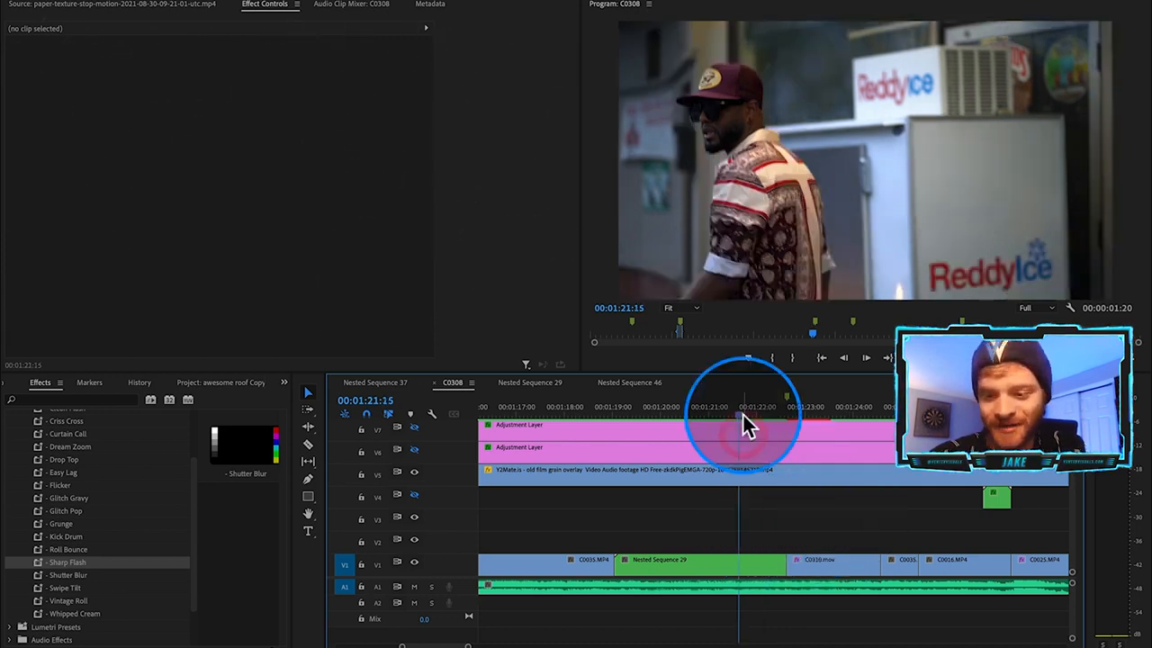
left_click_drag(744, 415, 711, 430)
key("=")
key("=")
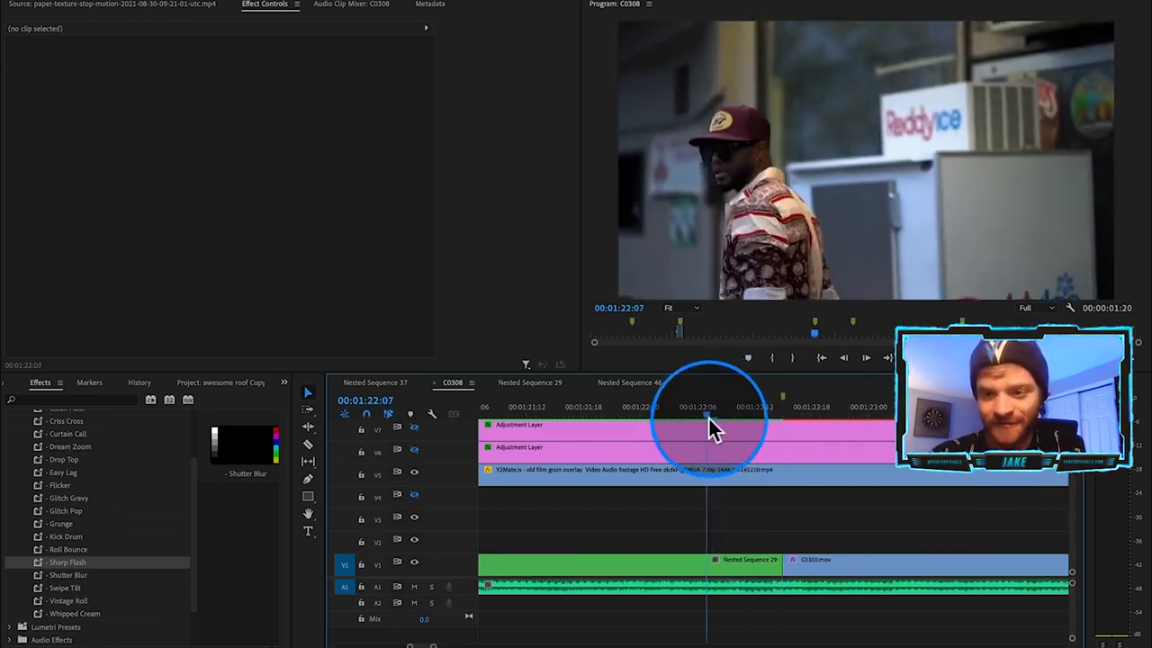
left_click_drag(708, 425, 784, 423)
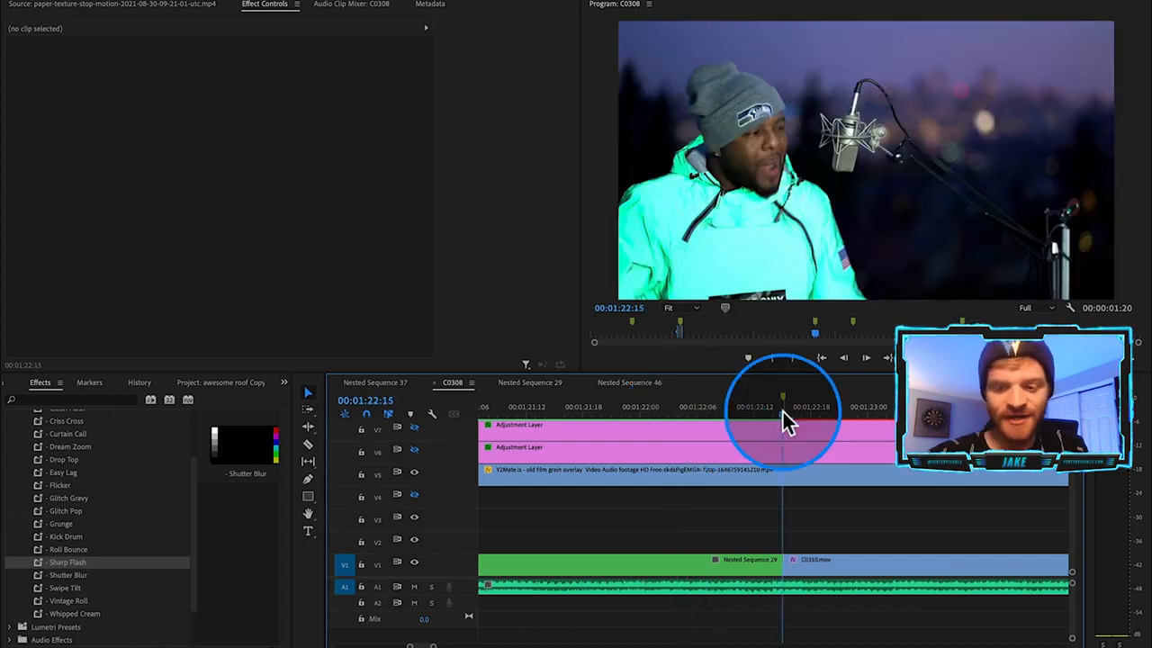
left_click_drag(783, 418, 640, 524)
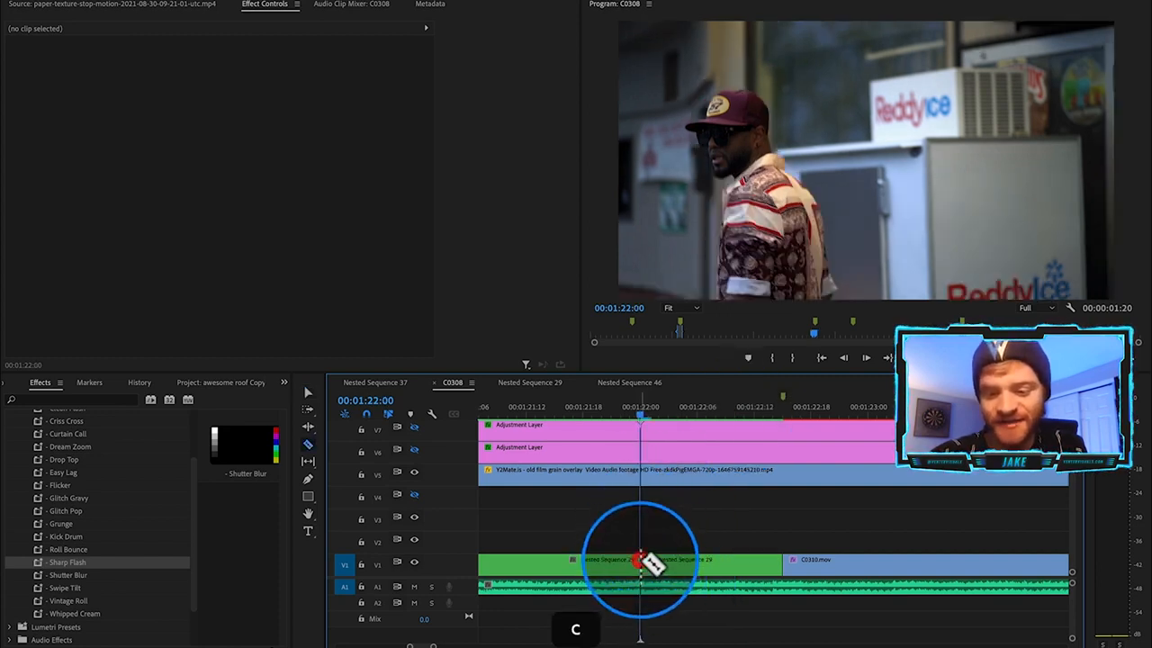
key("v")
Add a frame hold to the second part of Nested Sequence 29, starting at 00:01:22:00.
left_click(654, 563)
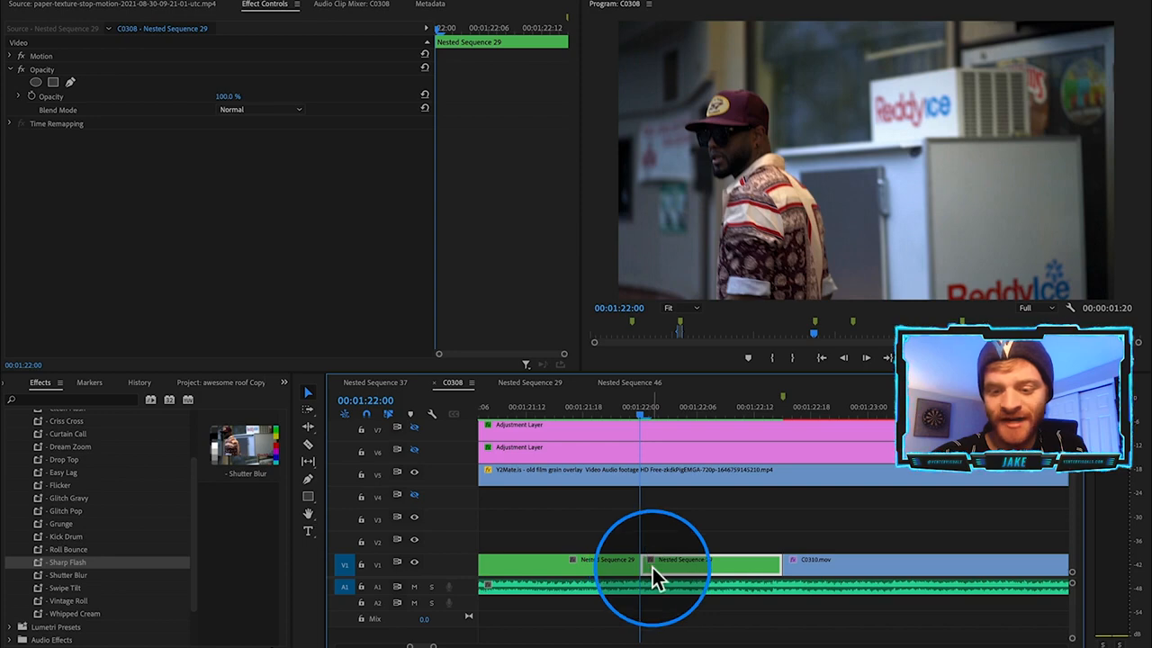
right_click(653, 568)
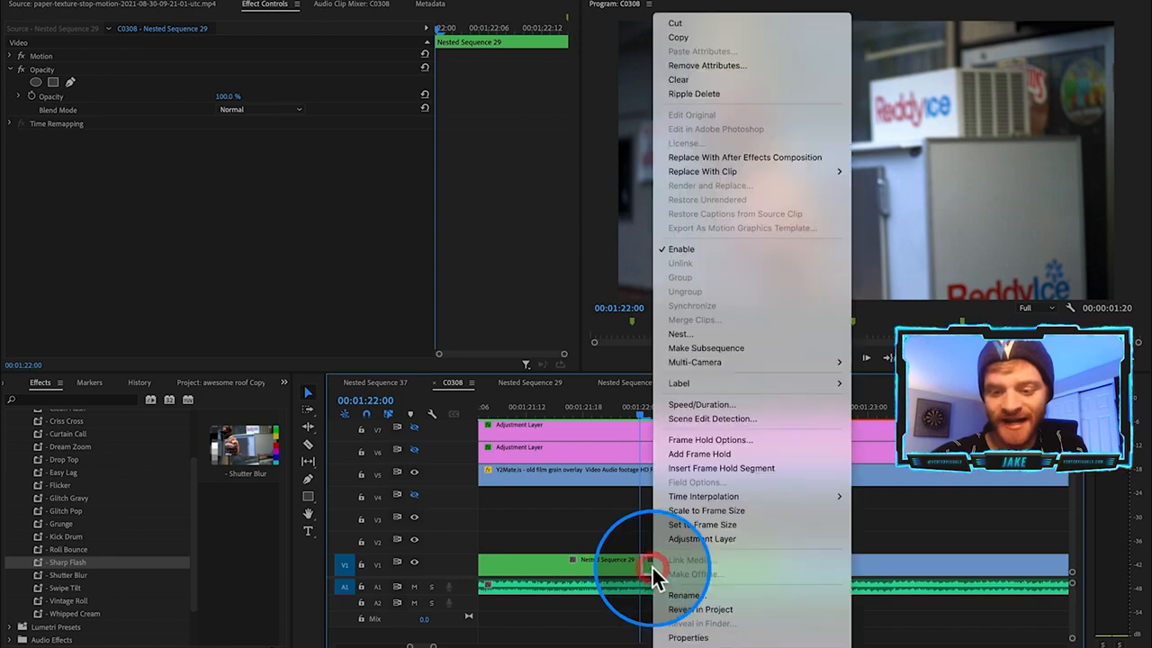
left_click(739, 454)
Duplicate the frozen Nested Sequence 29 piece onto the track above and move both copies up to V2 and V3.
left_click_drag(670, 407, 717, 501)
mouse_move(737, 569)
left_mouse_down("alt")
mouse_move(736, 540)
mouse_move(739, 550)
left_mouse_up("alt")
left_click(785, 501)
left_click_drag(785, 502, 732, 541)
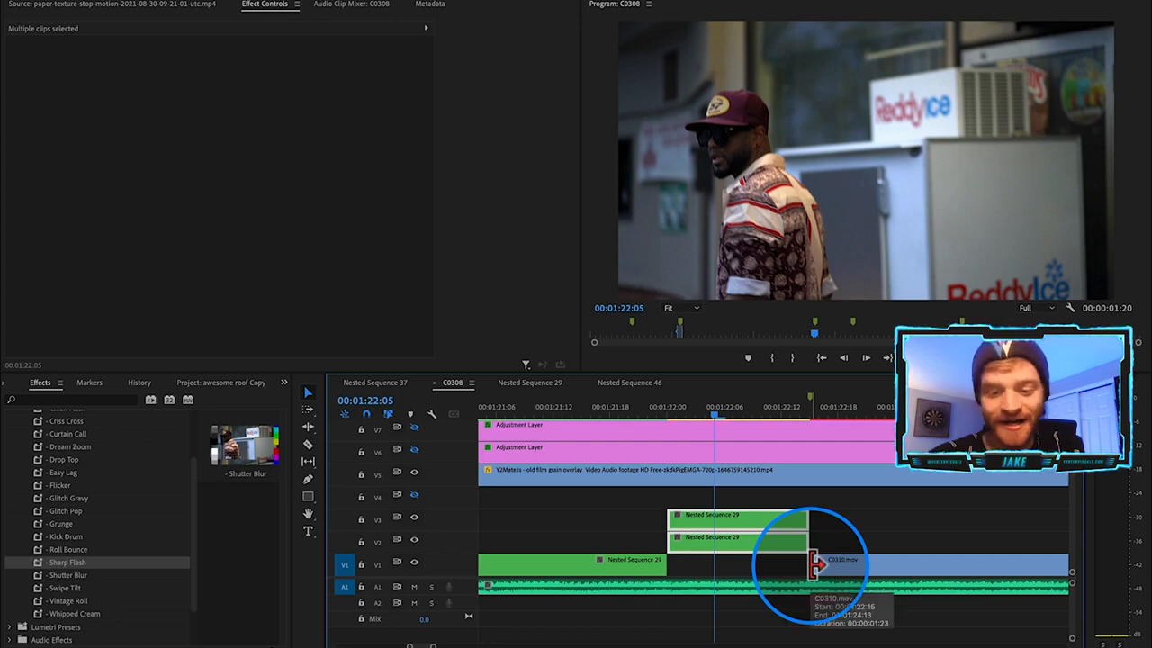
Extend the start of C0310.mov on V1 back to 00:01:22:00 beneath the stacked frozen copies.
left_click_drag(815, 565, 667, 566)
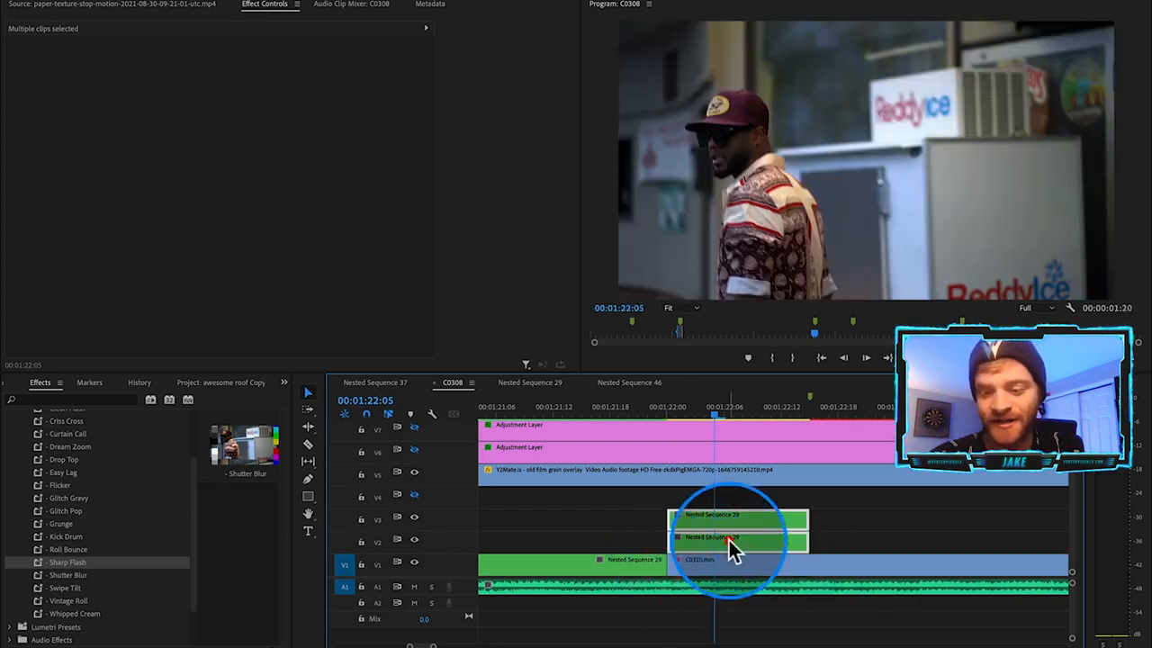
left_click(746, 538)
left_click(730, 521)
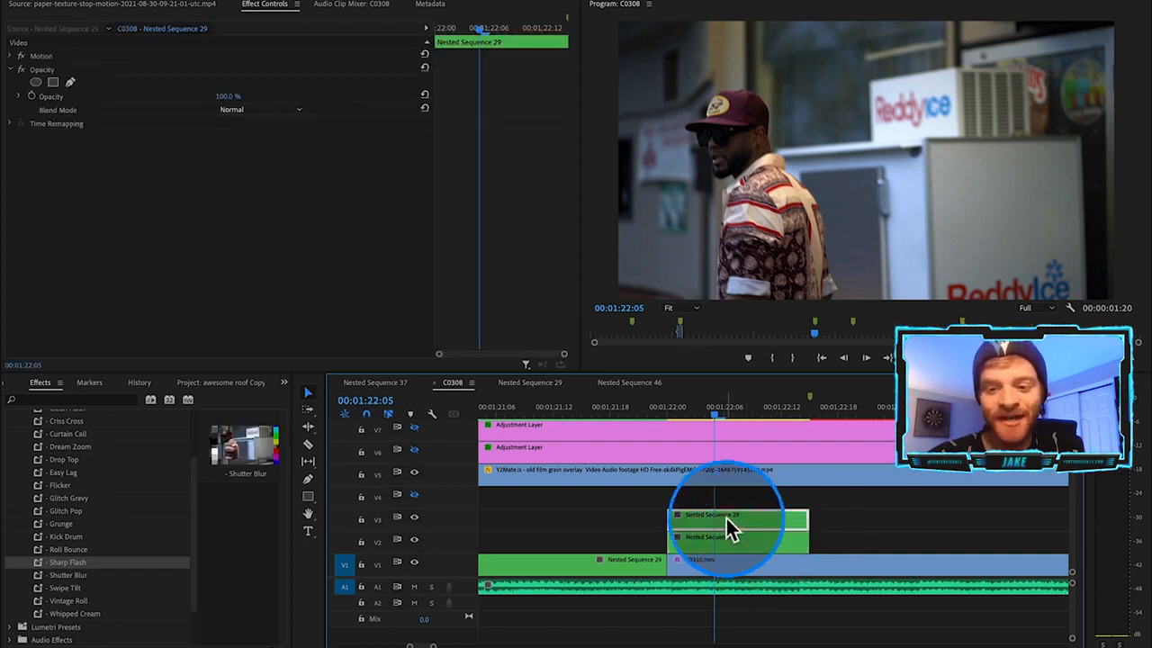
With V2 temporarily hidden, draw a freehand opacity mask around the man on the V3 frozen clip, using mask feather 0.
left_click(732, 193)
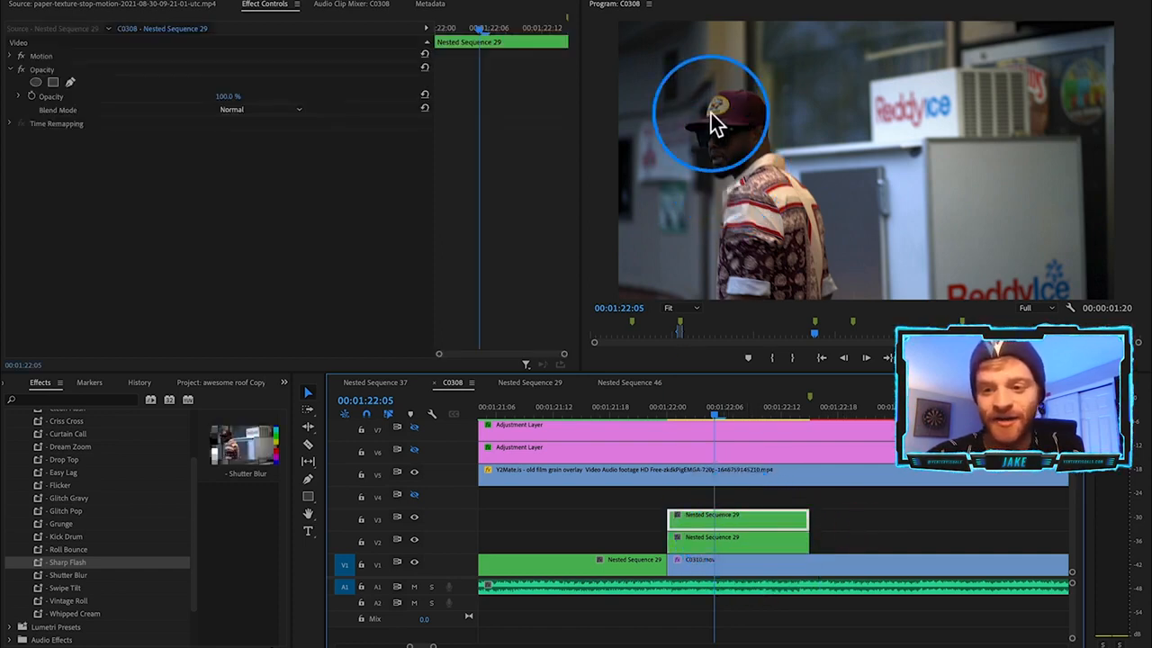
left_click(709, 544)
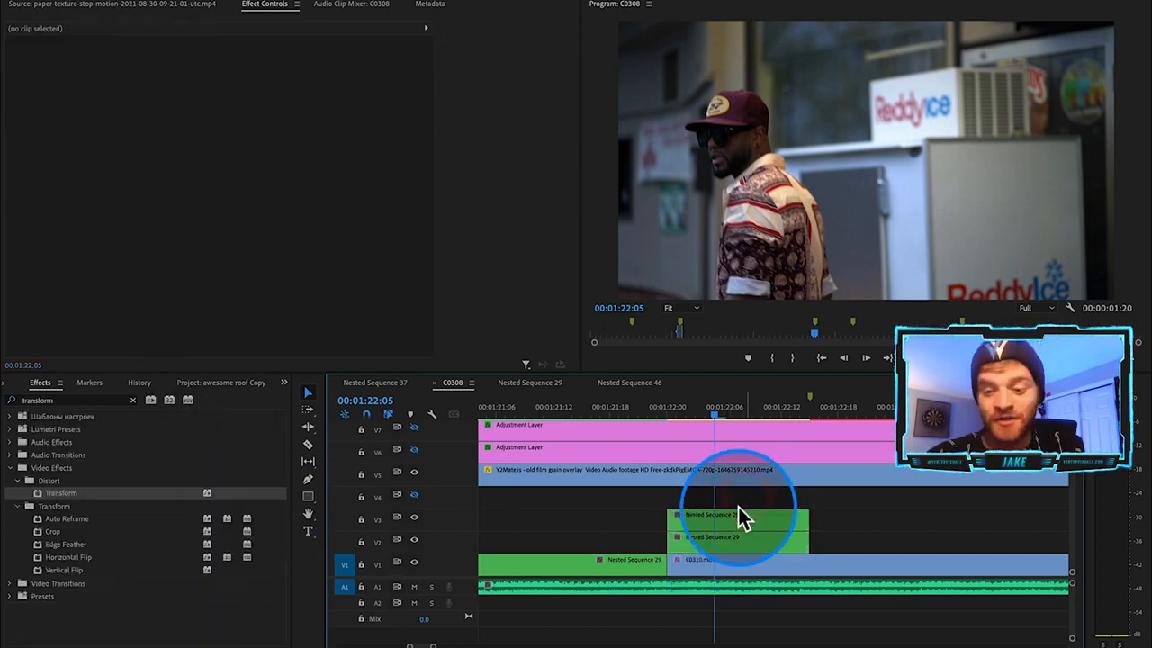
left_click(729, 516)
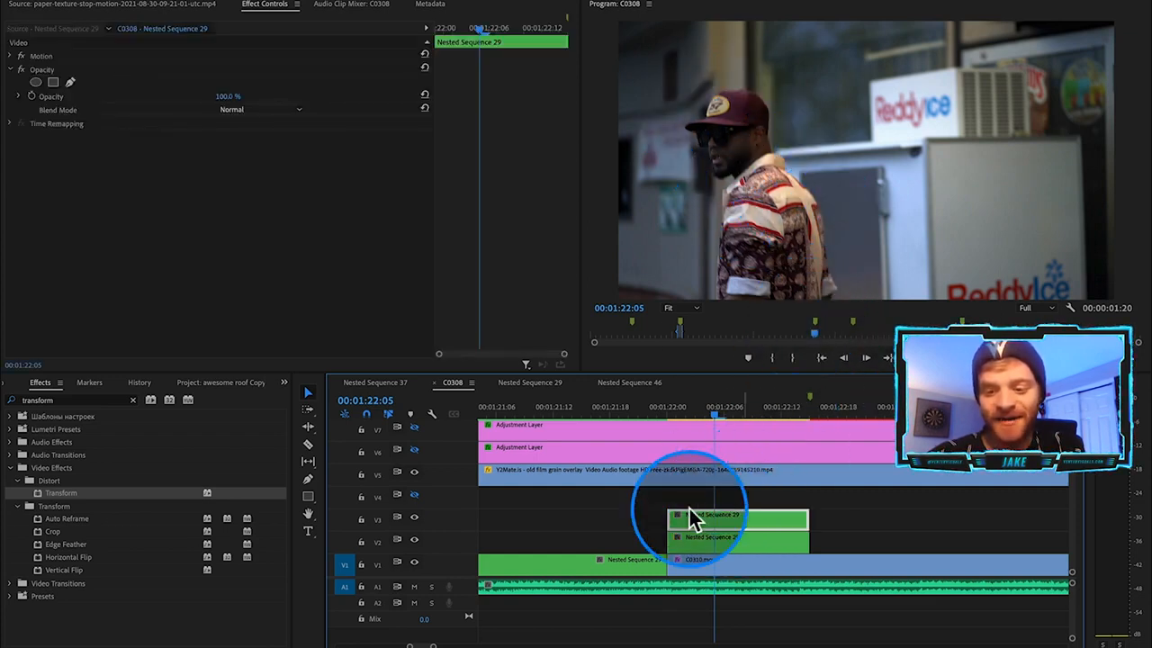
left_click(414, 539)
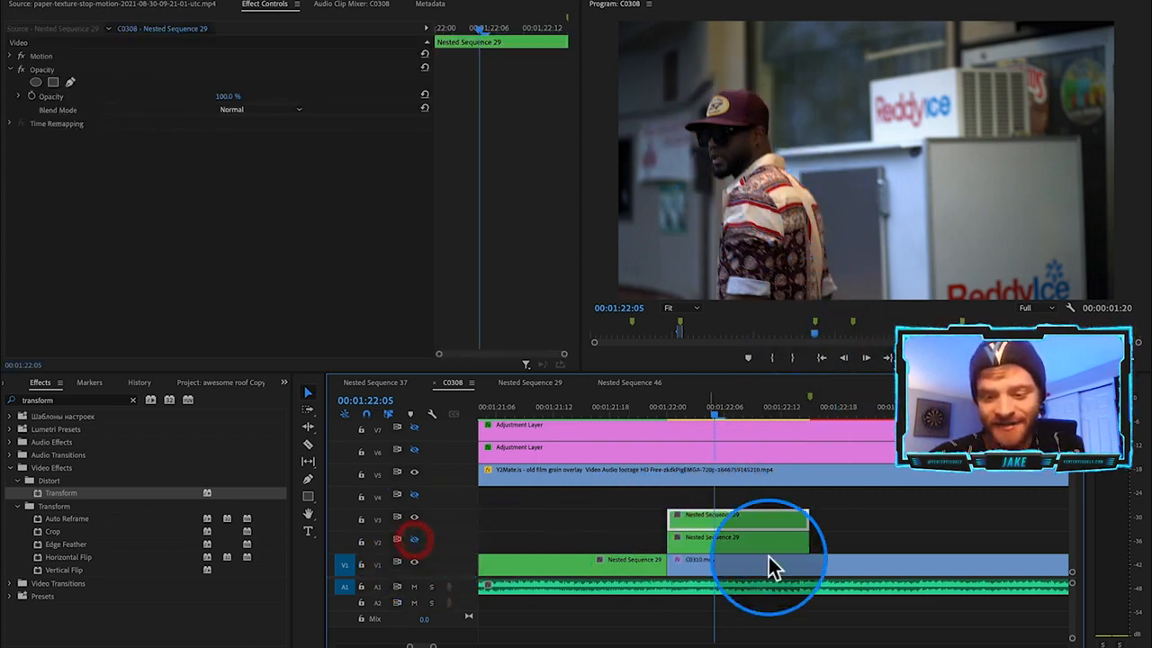
left_click(70, 82)
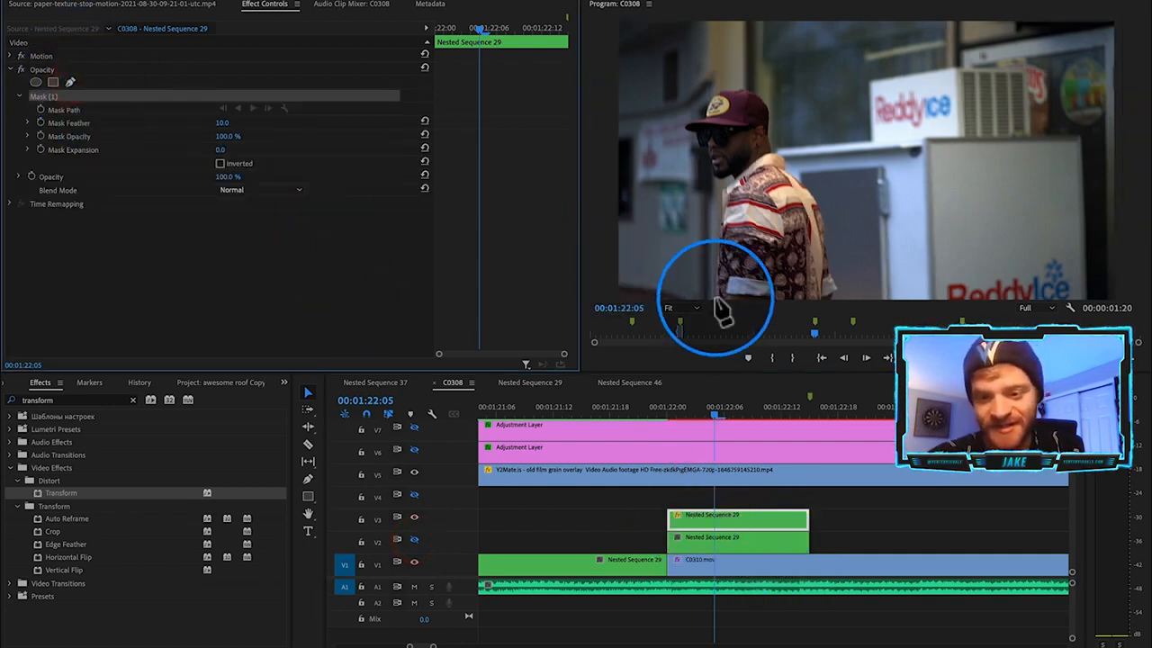
left_click(716, 301)
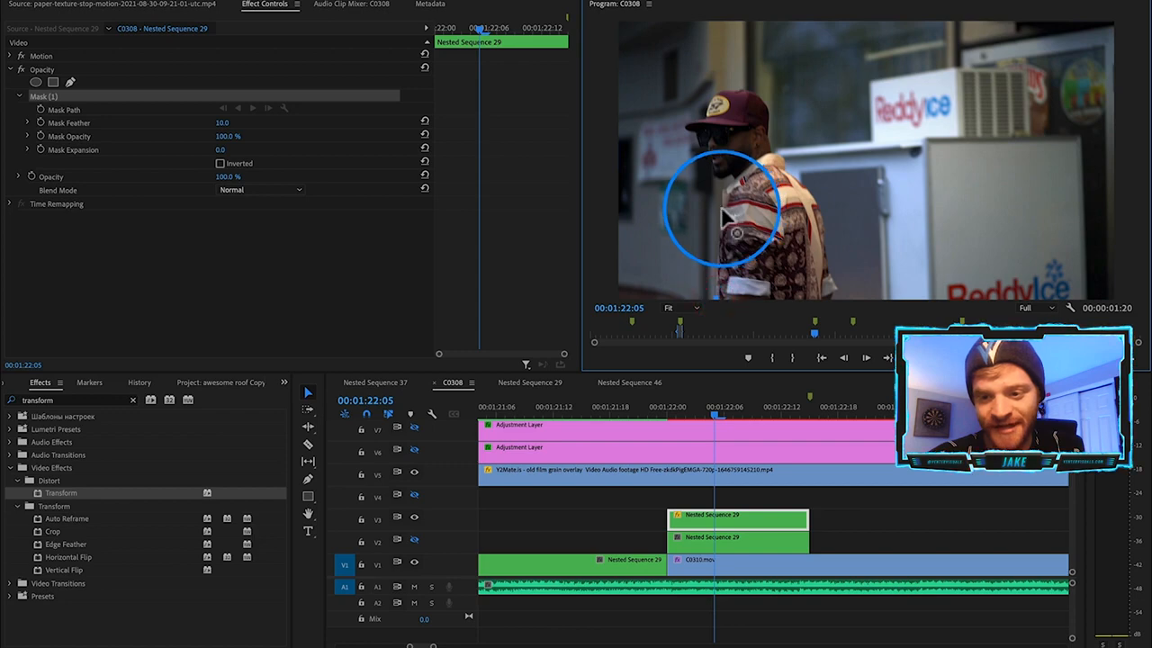
left_click(719, 209)
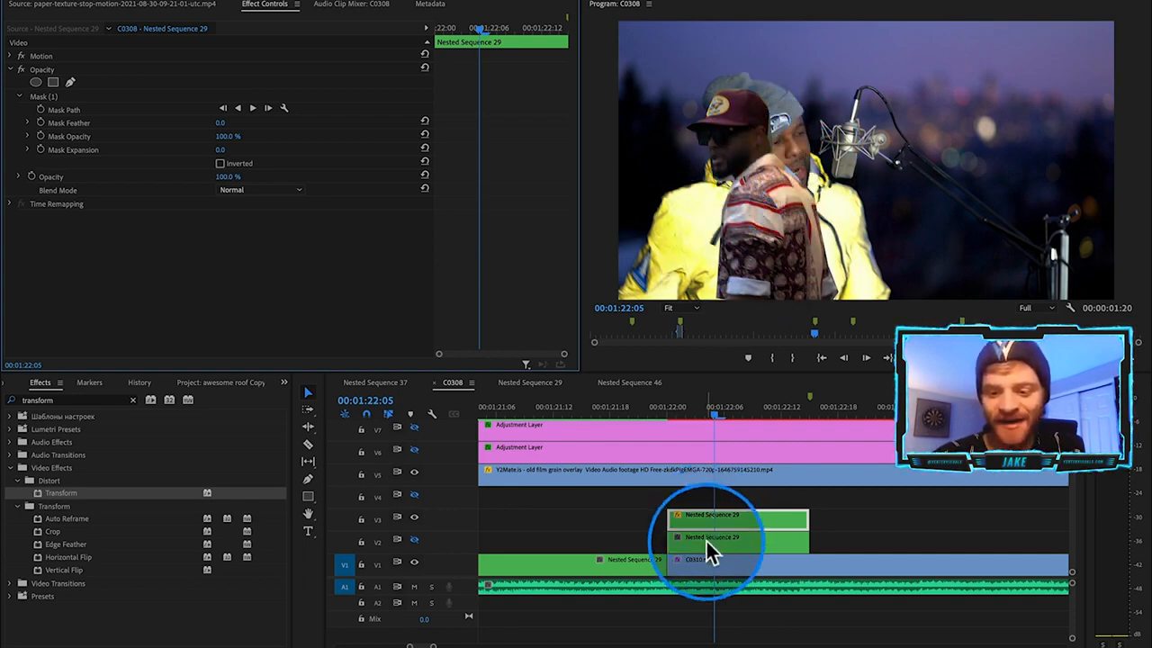
left_click(415, 541)
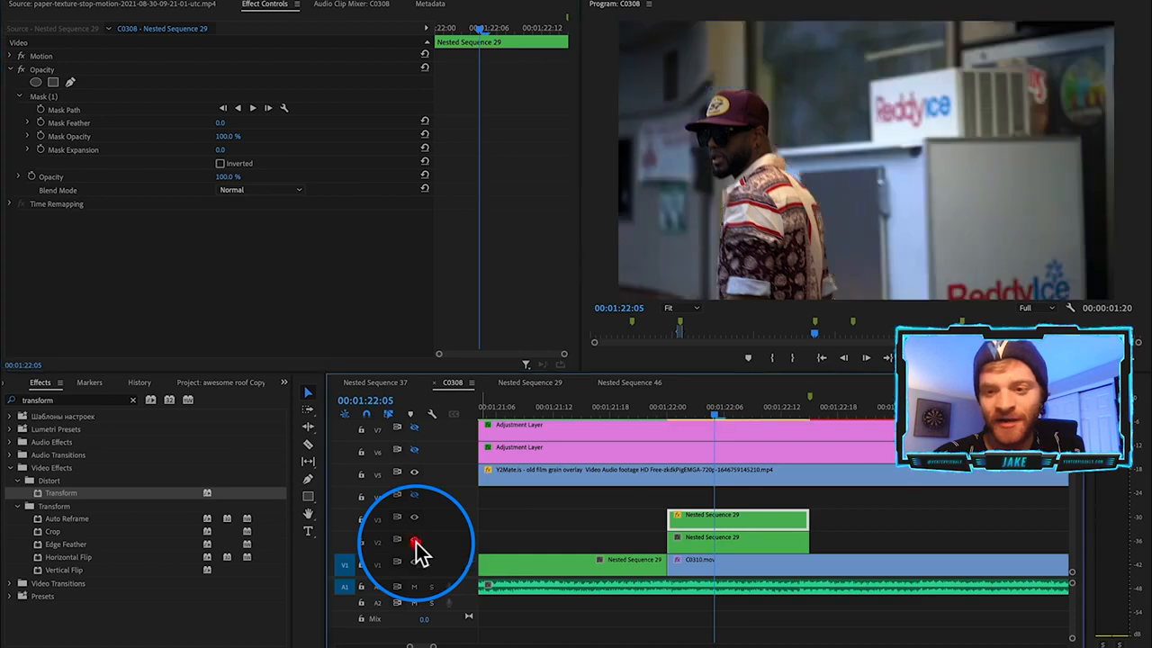
Find the Transform effect and apply it to the frozen Nested Sequence 29 clip on V2.
left_click(743, 539)
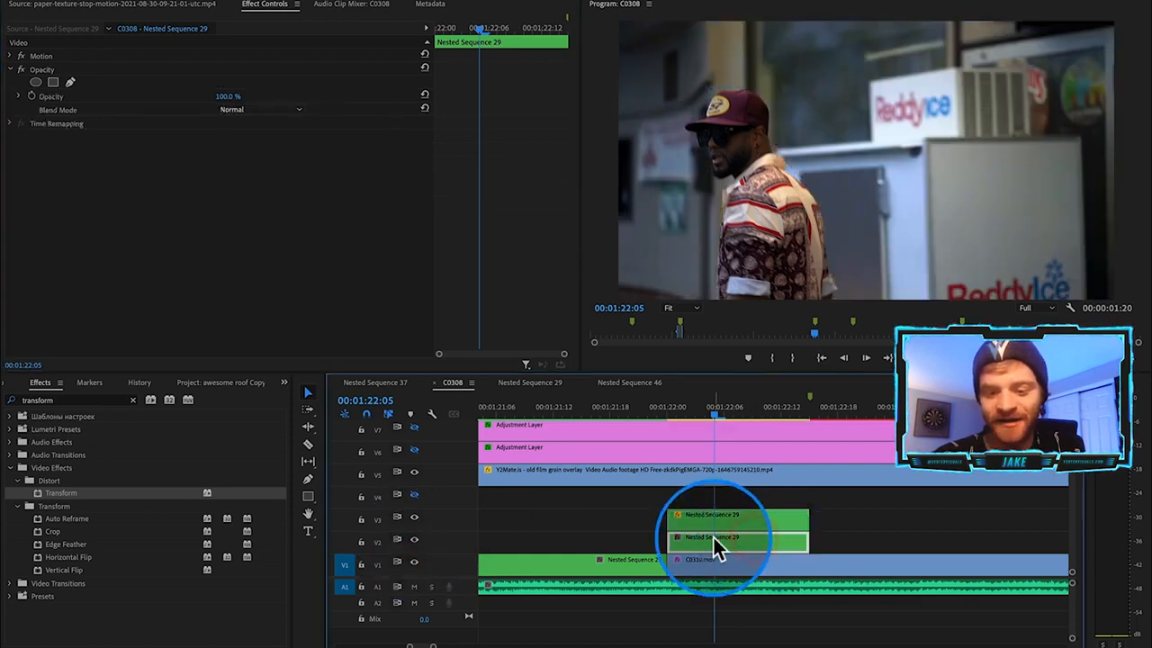
key("BackSpace")
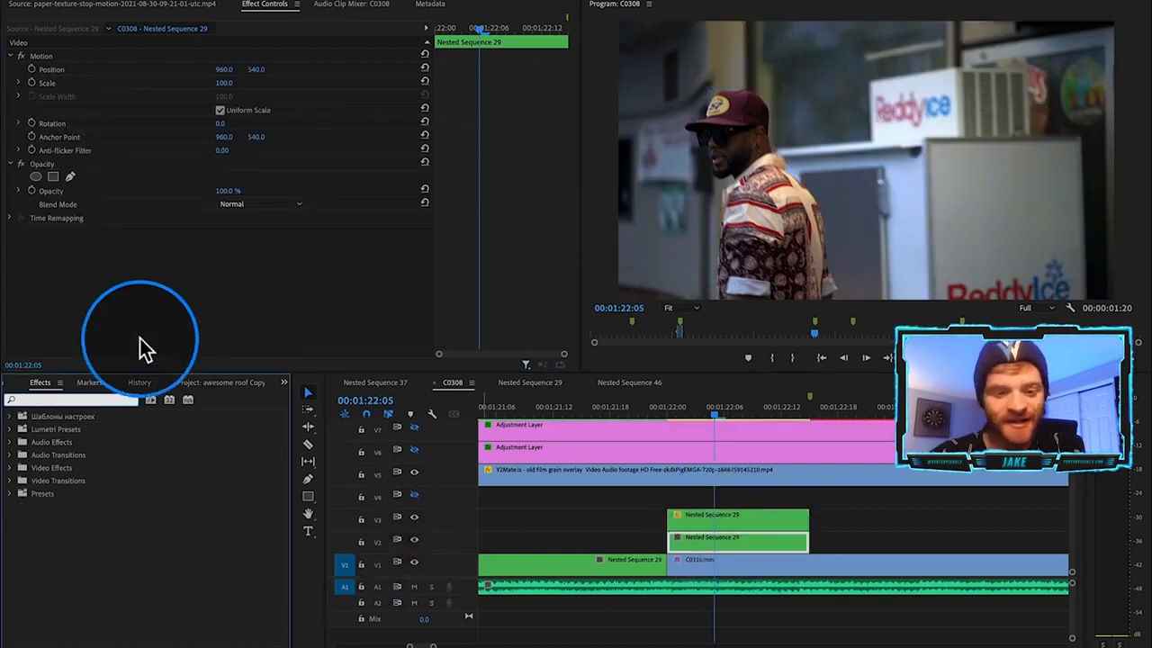
left_click(73, 401)
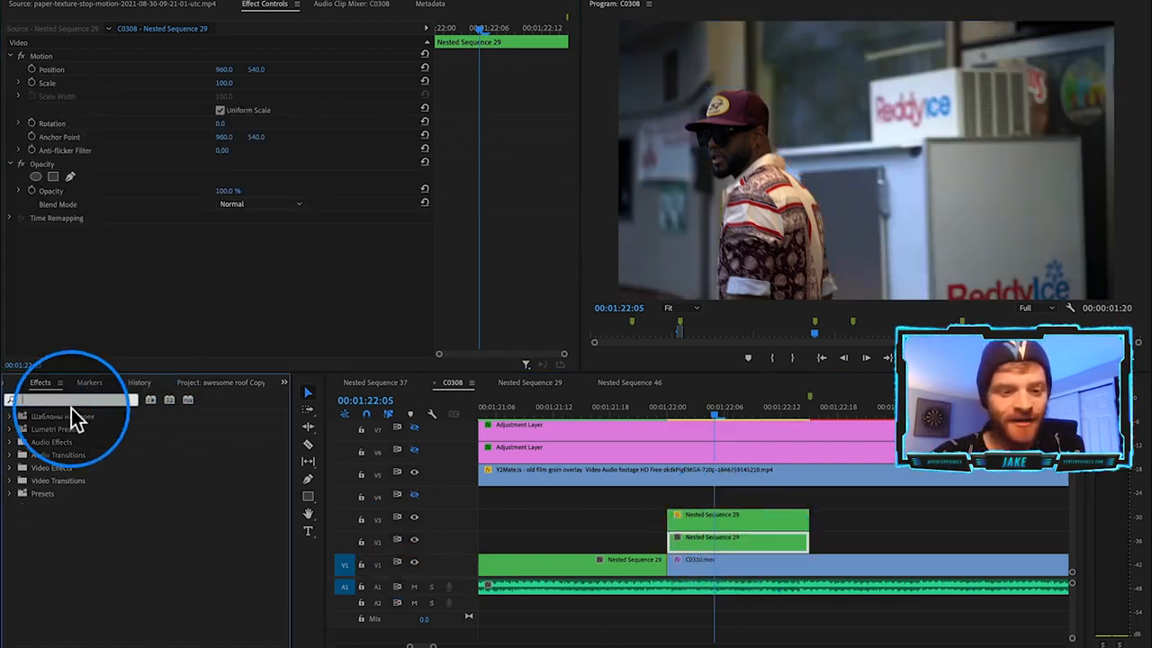
type("tran")
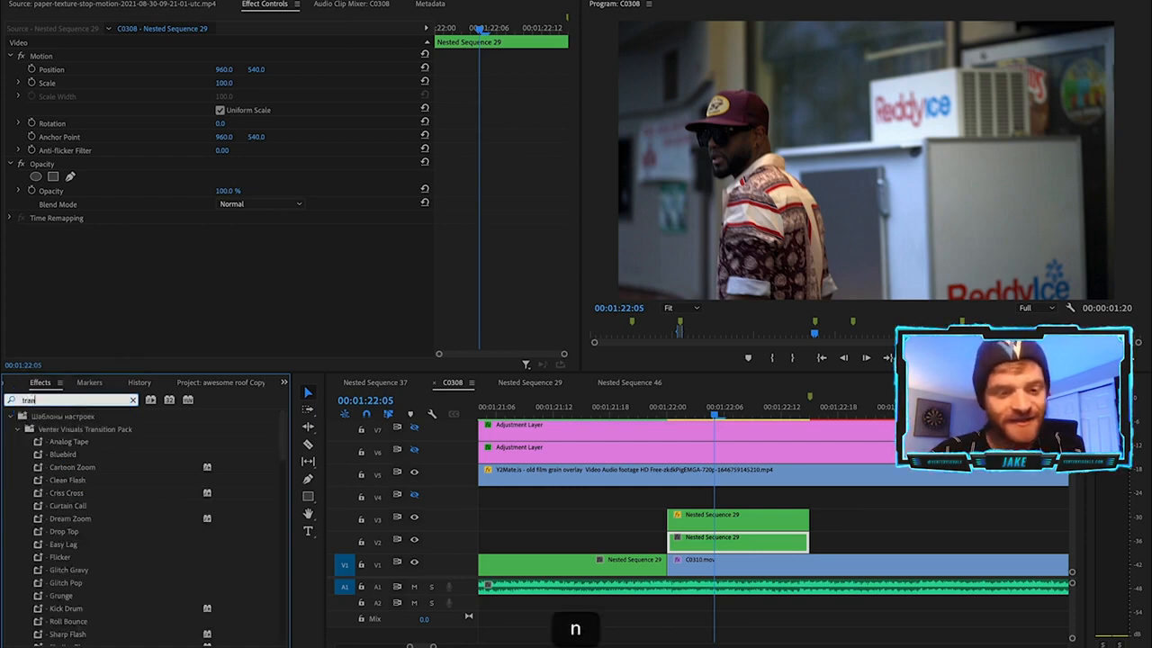
type("sform")
left_click_drag(52, 494, 704, 549)
Keyframe the V2 clip's Transform Position from 960, 540 at its start to 960, 1653 at its end.
scroll(82, 279, "down", 3)
left_click(32, 194)
left_click(465, 190)
left_click_drag(479, 194, 412, 194)
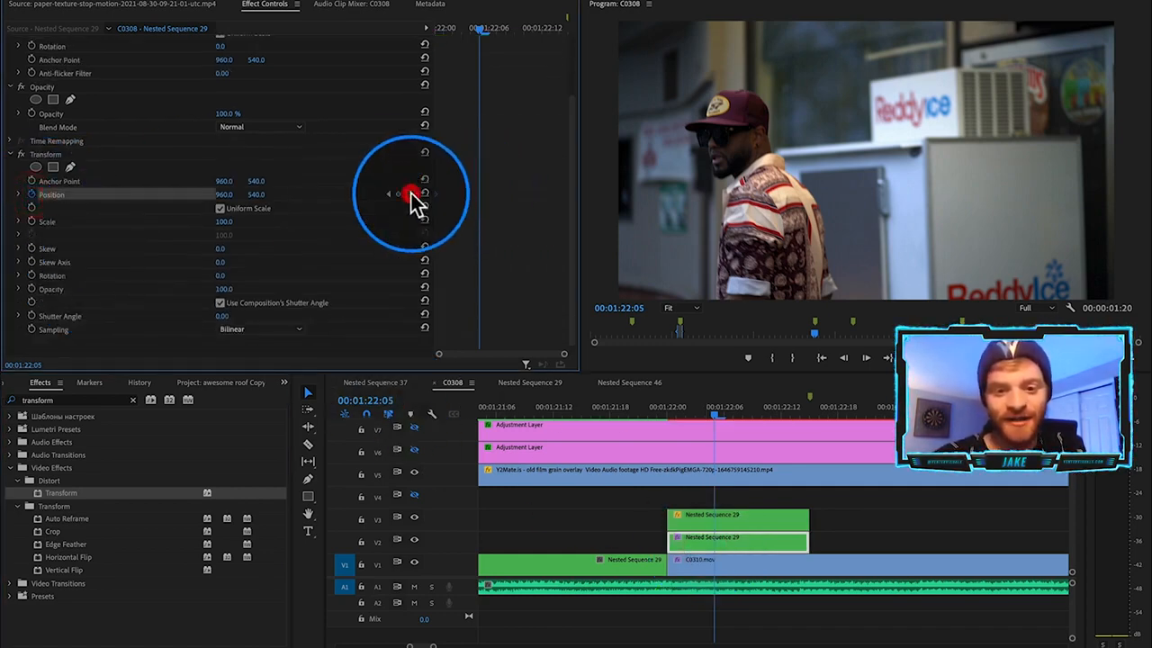
left_click_drag(256, 194, 889, 194)
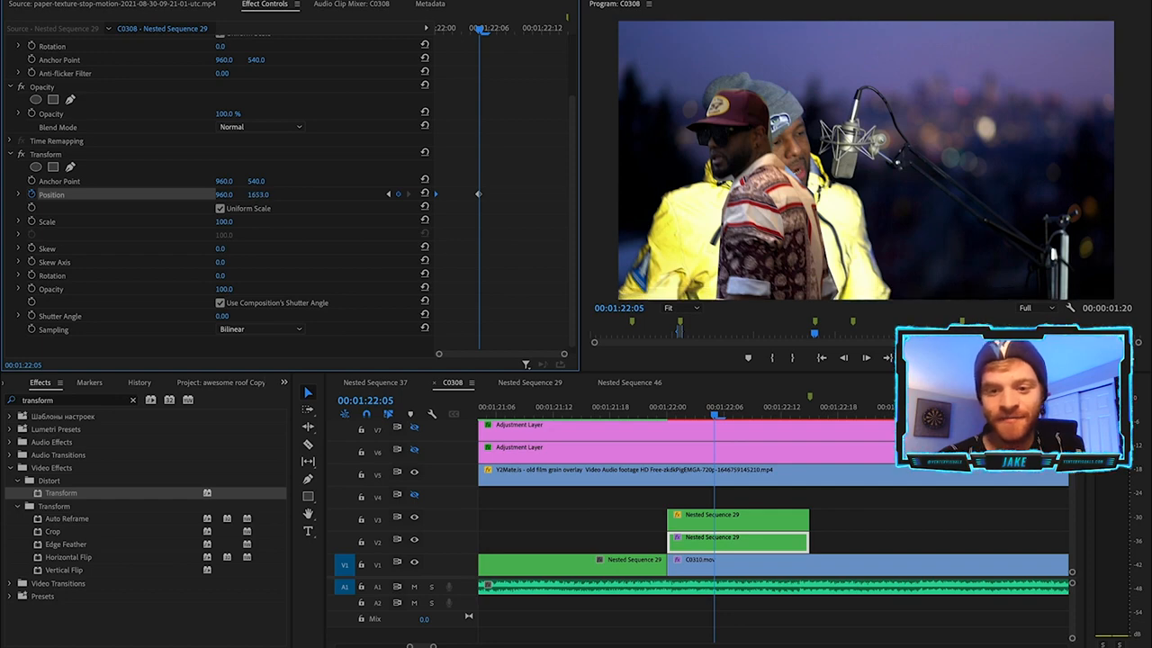
left_click_drag(483, 204, 578, 198)
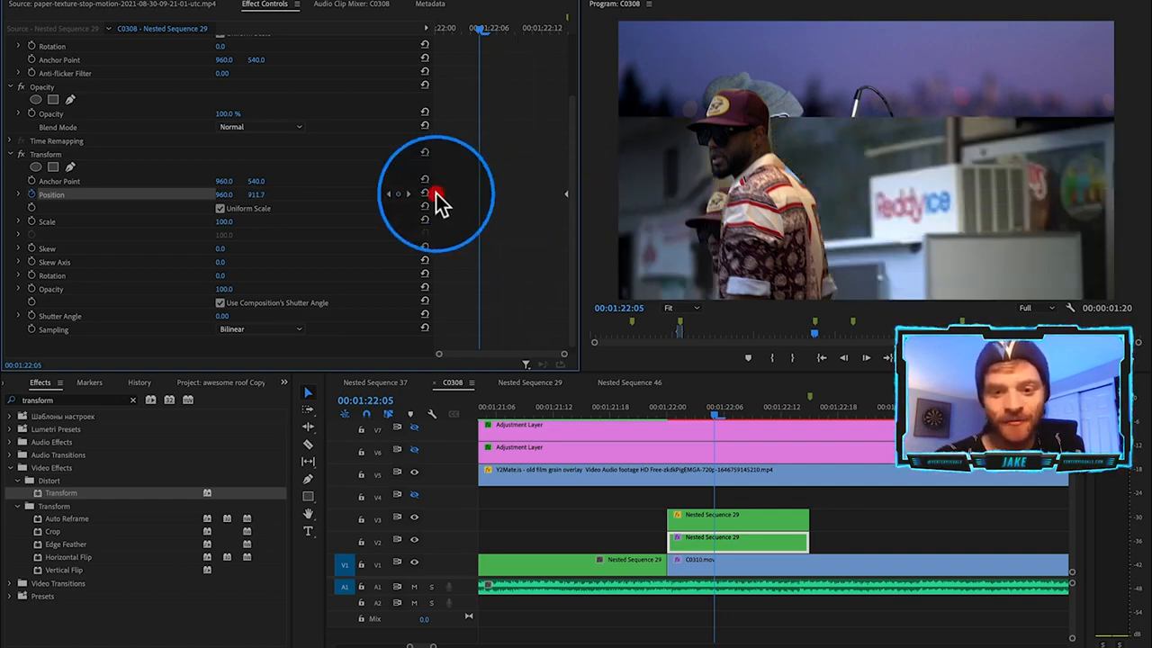
Apply Ease Out to the V2 clip's first Position keyframe and set the Transform shutter angle to 360.
right_click(436, 194)
mouse_move(483, 313)
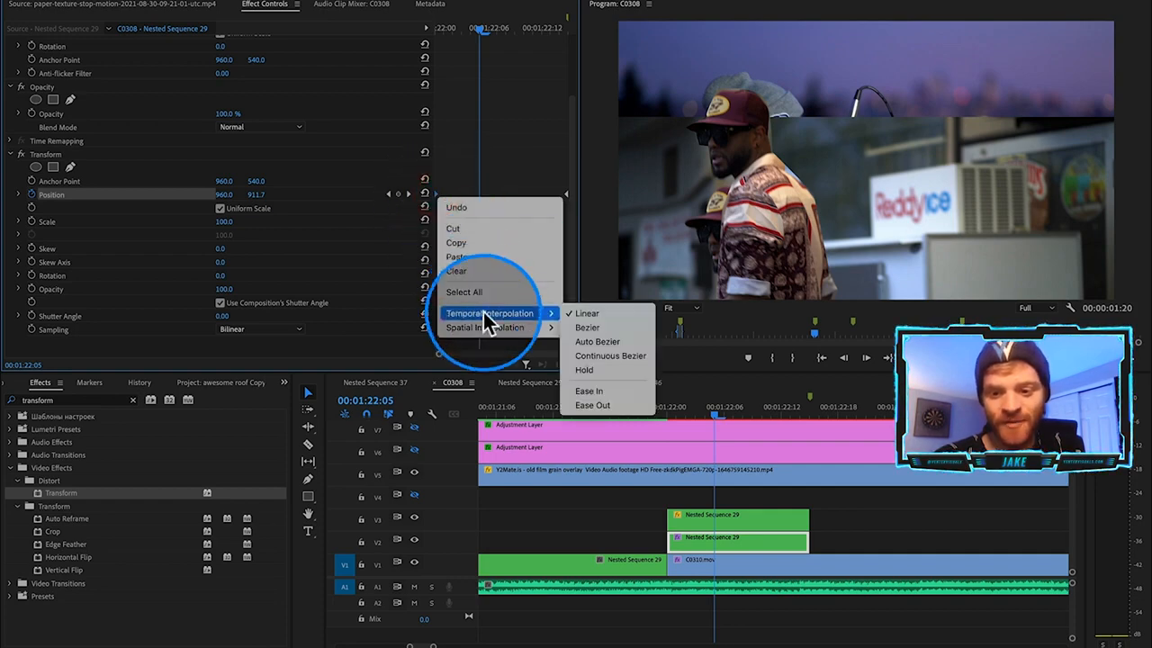
left_click(587, 405)
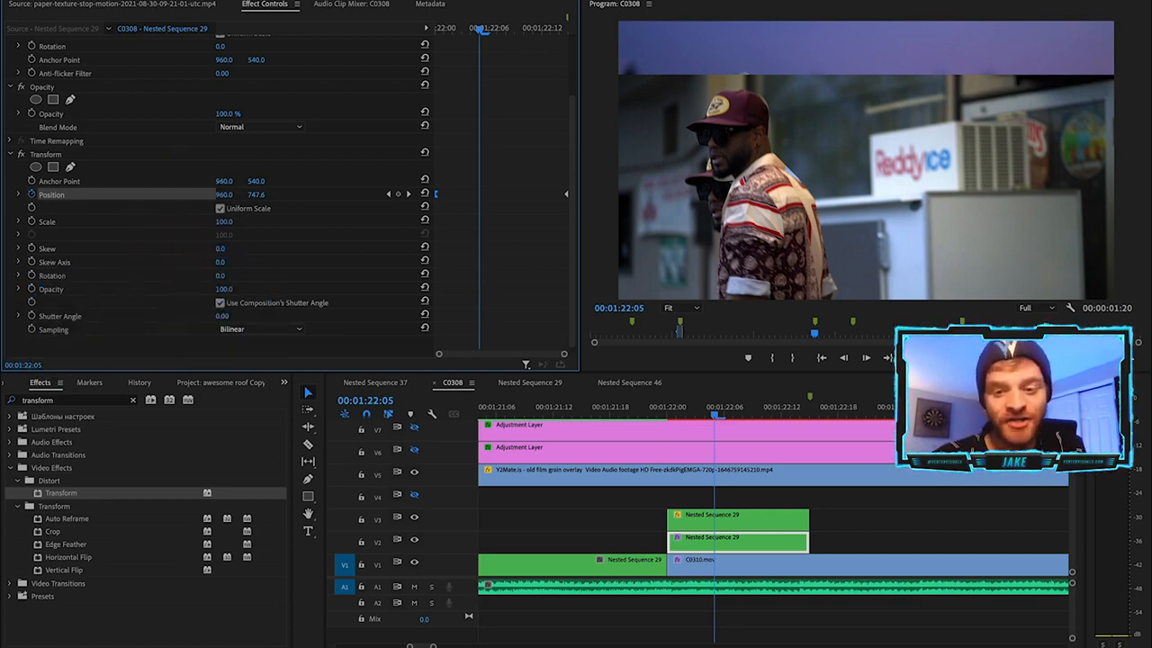
left_click_drag(223, 316, 441, 316)
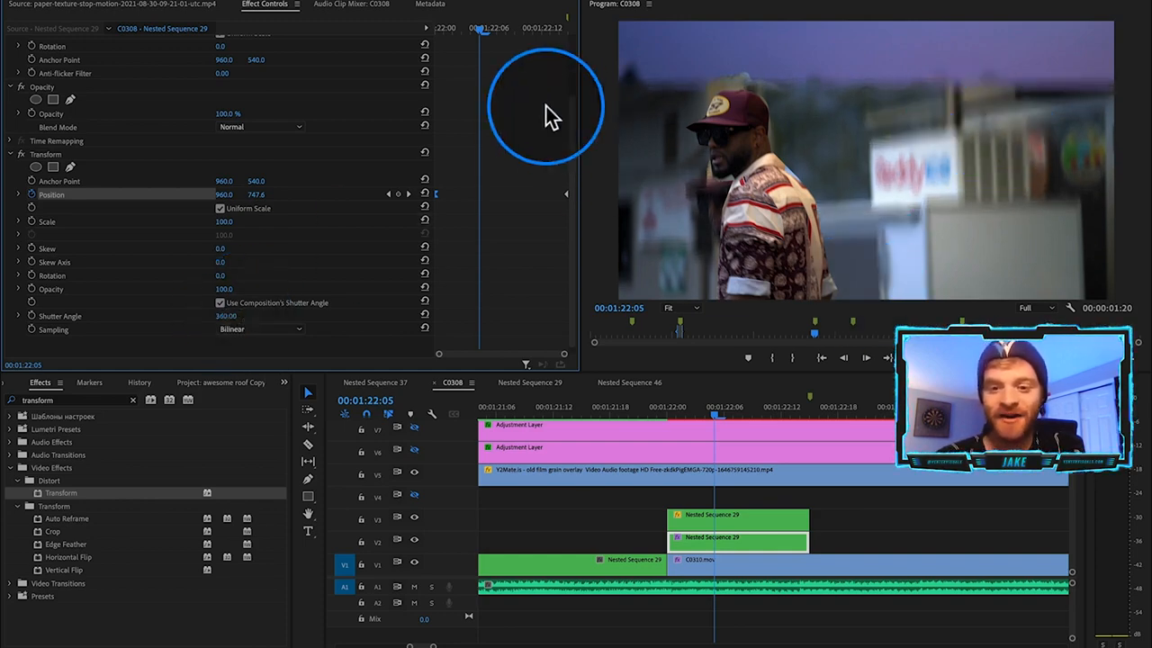
Scrub through the frozen clips to preview the V2 background sliding down behind the masked man.
left_click(517, 28)
left_click_drag(524, 27, 388, 56)
left_click_drag(663, 416, 789, 421)
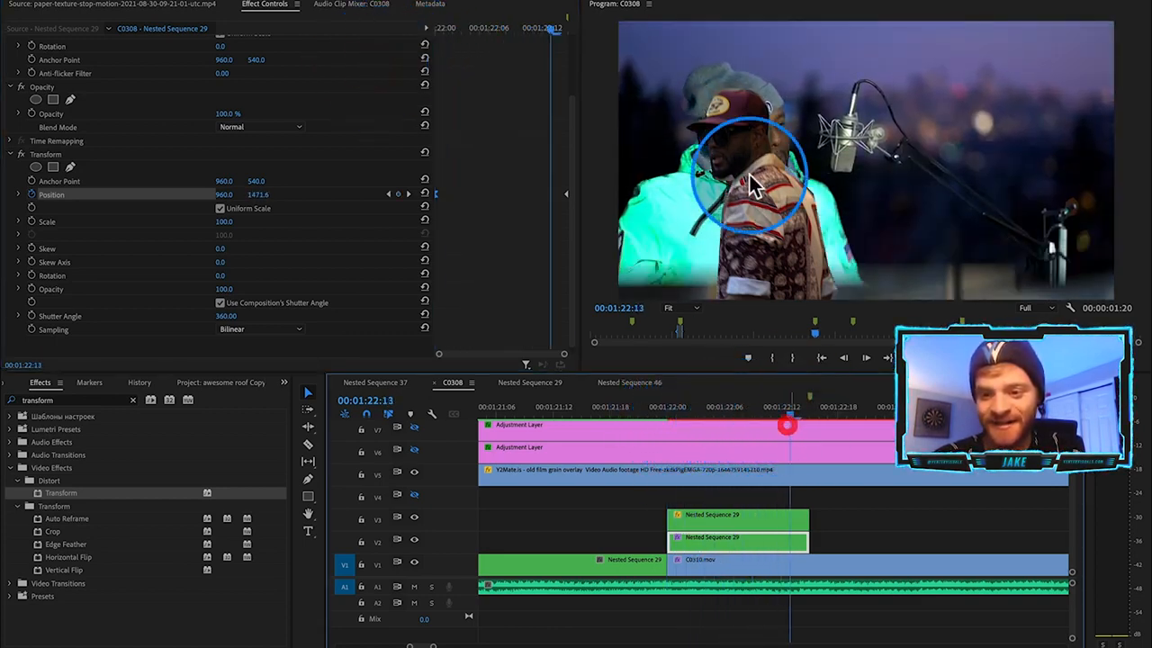
left_click_drag(792, 410, 735, 416)
Check the masked V3 clip by toggling its track's visibility, and nest it under the default name.
left_click(741, 519)
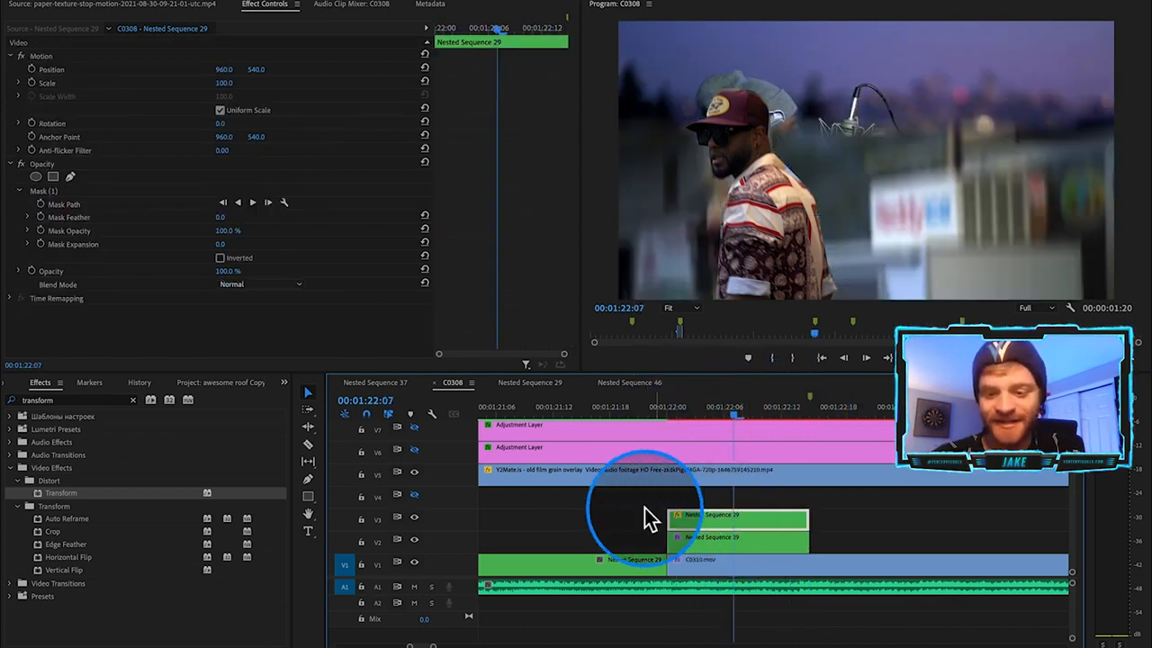
left_click(414, 518)
left_click(414, 517)
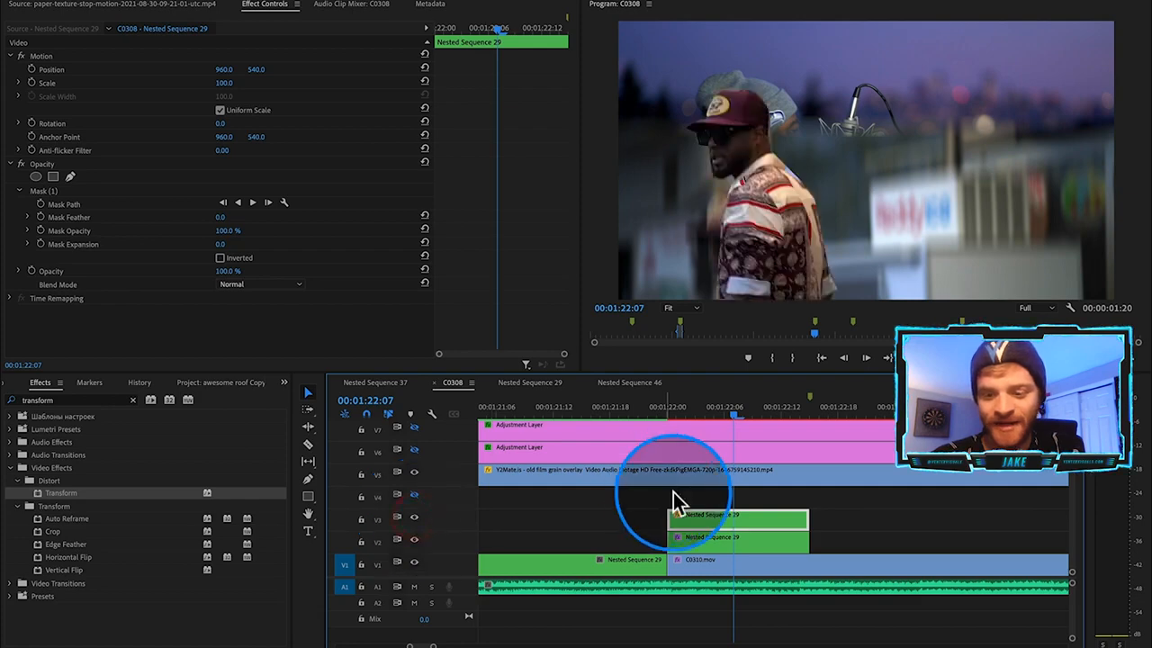
right_click(756, 527)
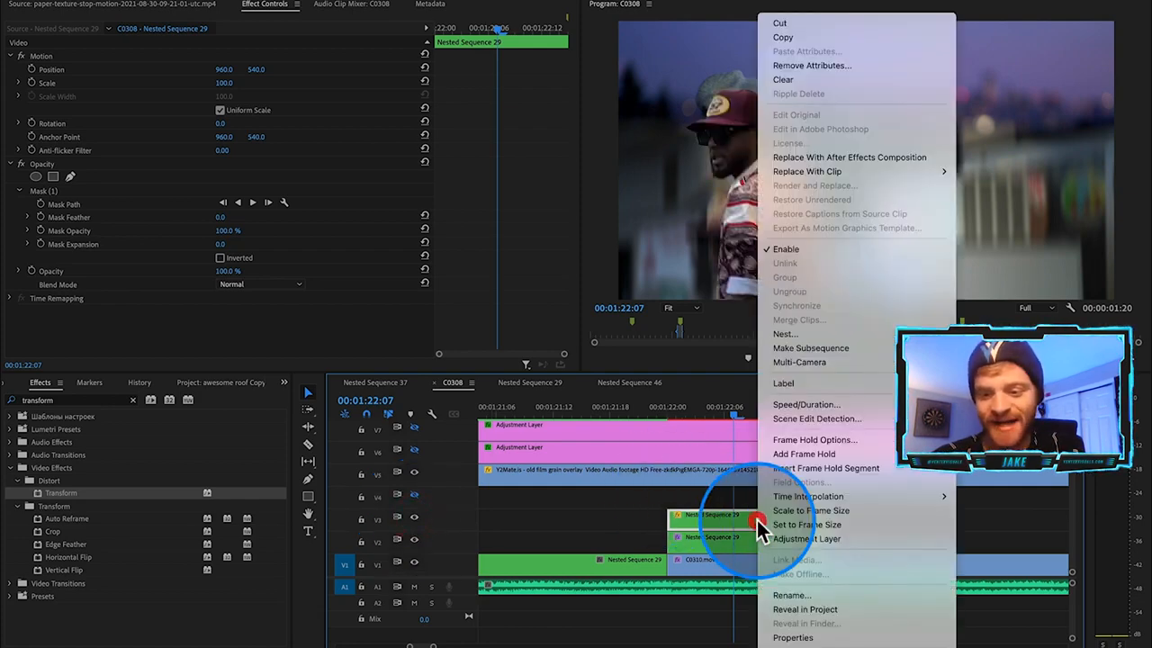
left_click(799, 331)
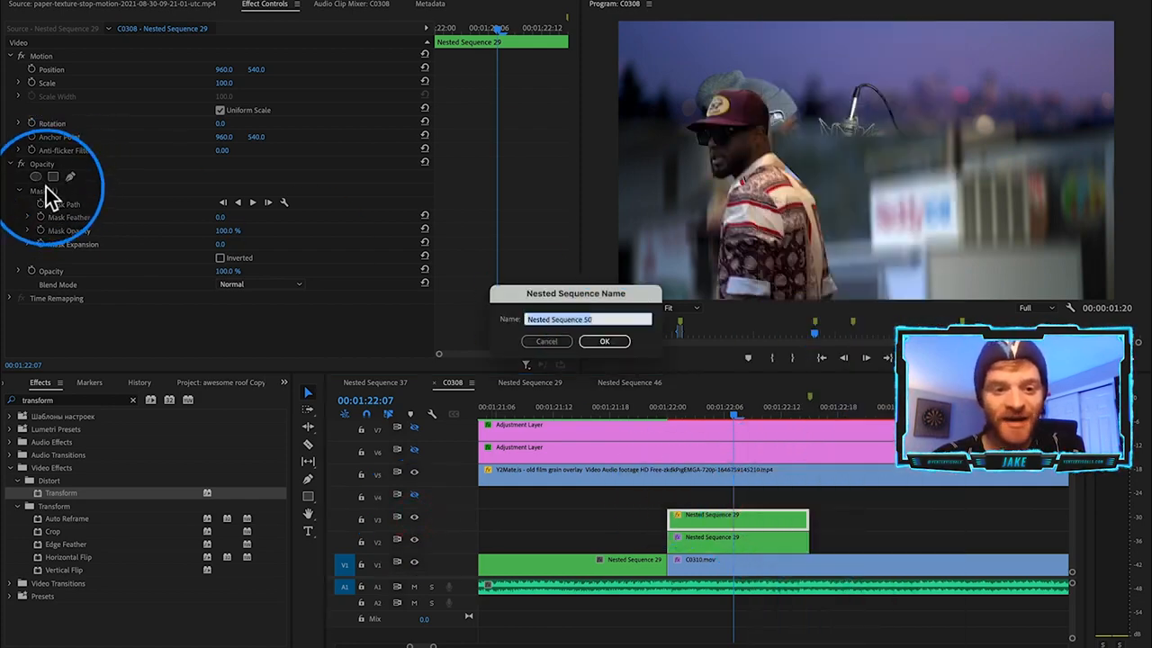
left_click(605, 341)
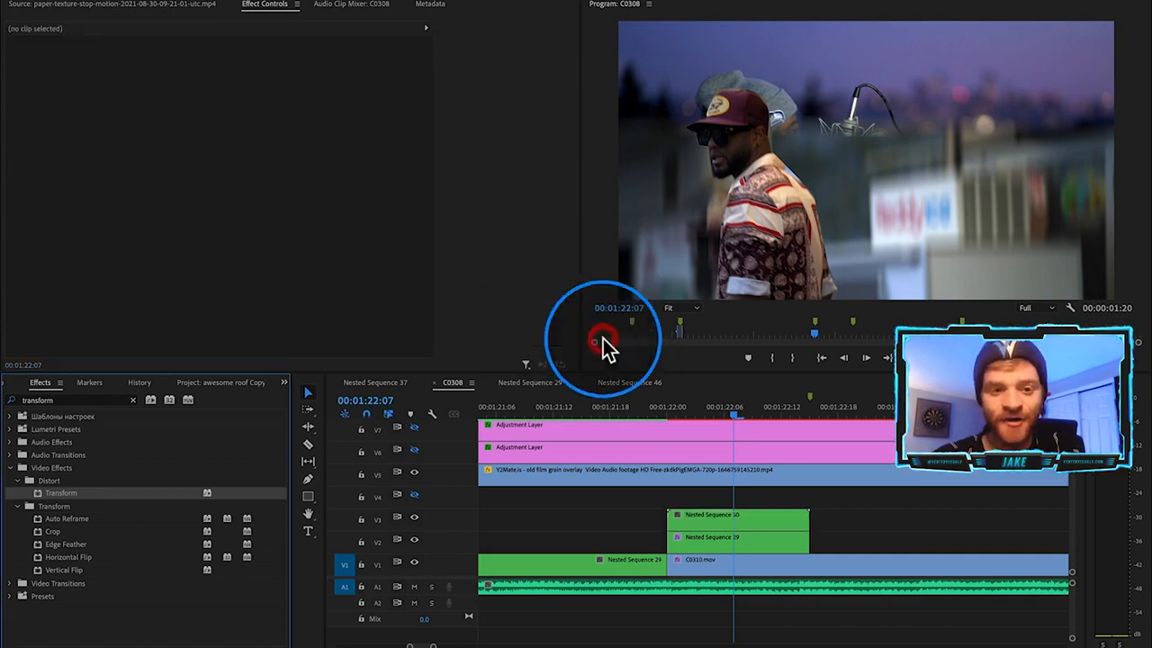
Apply the Transform effect to the nested masked clip on V3.
left_click(732, 522)
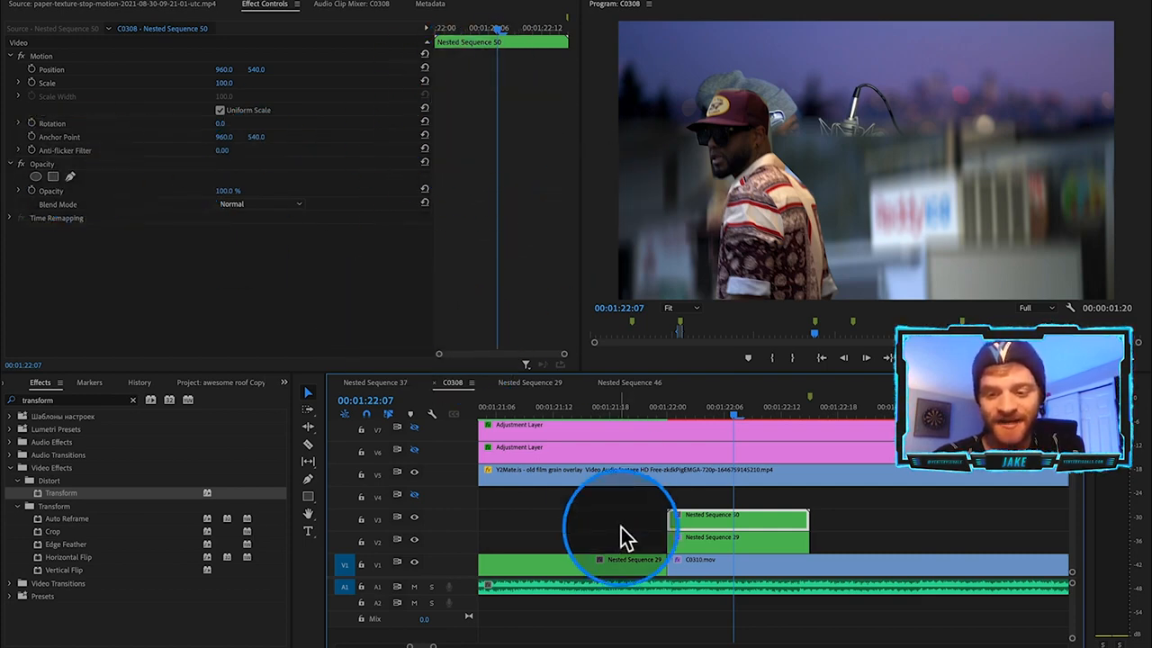
left_click_drag(46, 494, 780, 522)
scroll(62, 270, "down", 3)
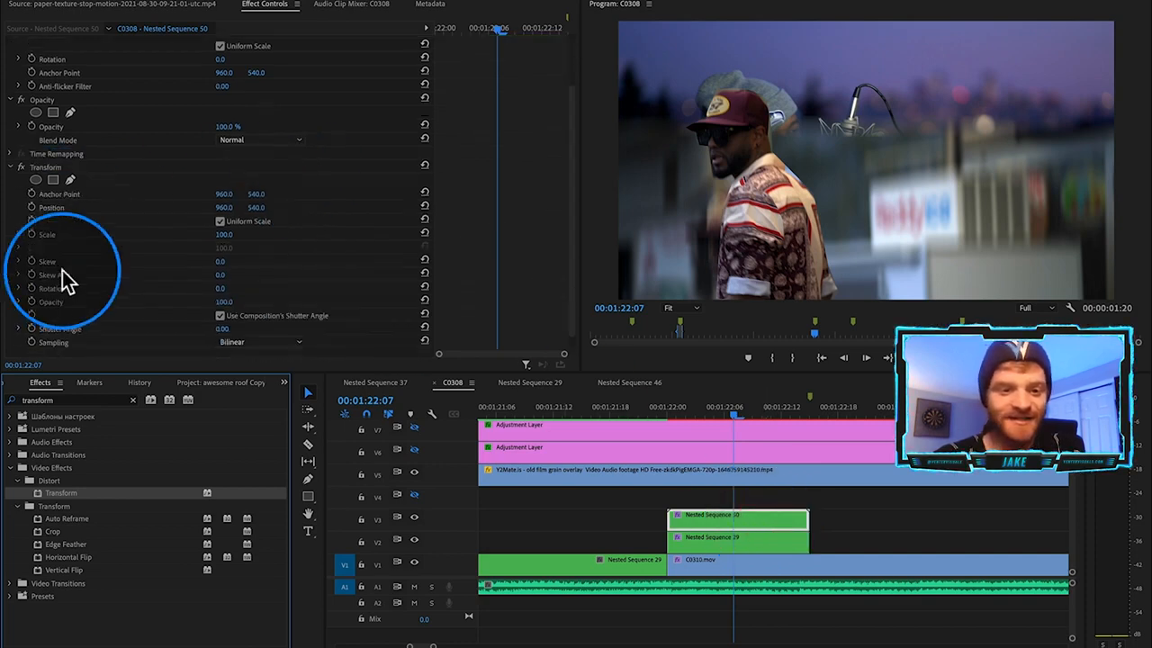
Keyframe the V3 clip's Transform Position from 960, 540 at 00:01:22:07 to 14, 540 at the clip's end.
left_click(32, 188)
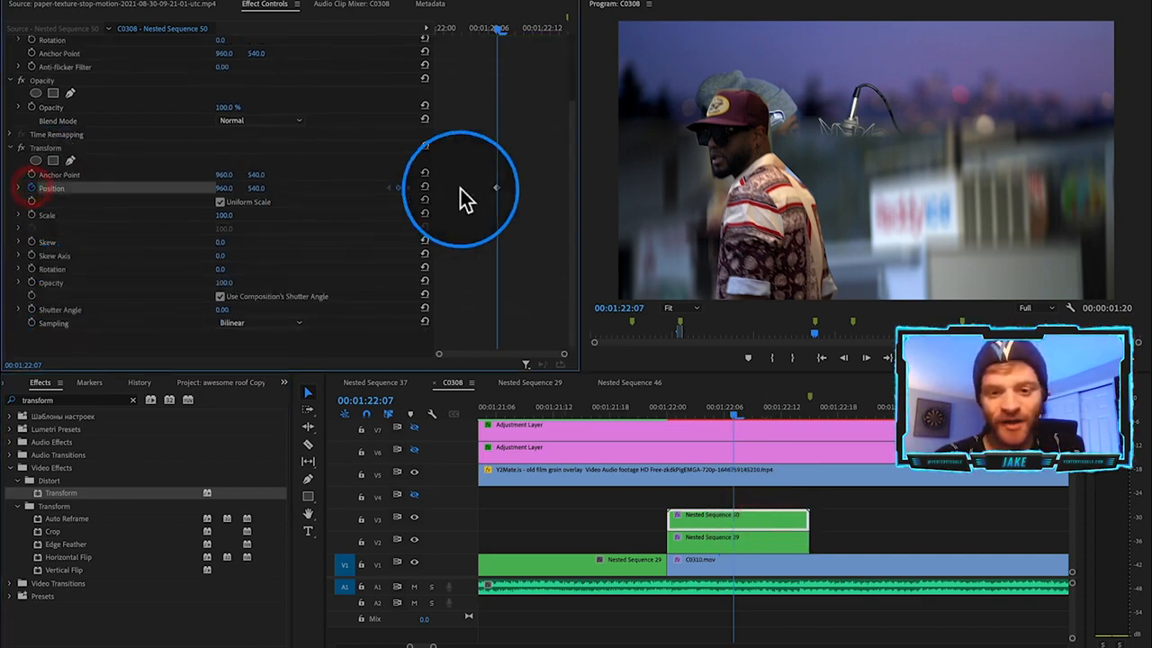
left_click(432, 190)
left_click_drag(225, 188, 126, 188)
left_click_drag(229, 188, 583, 192)
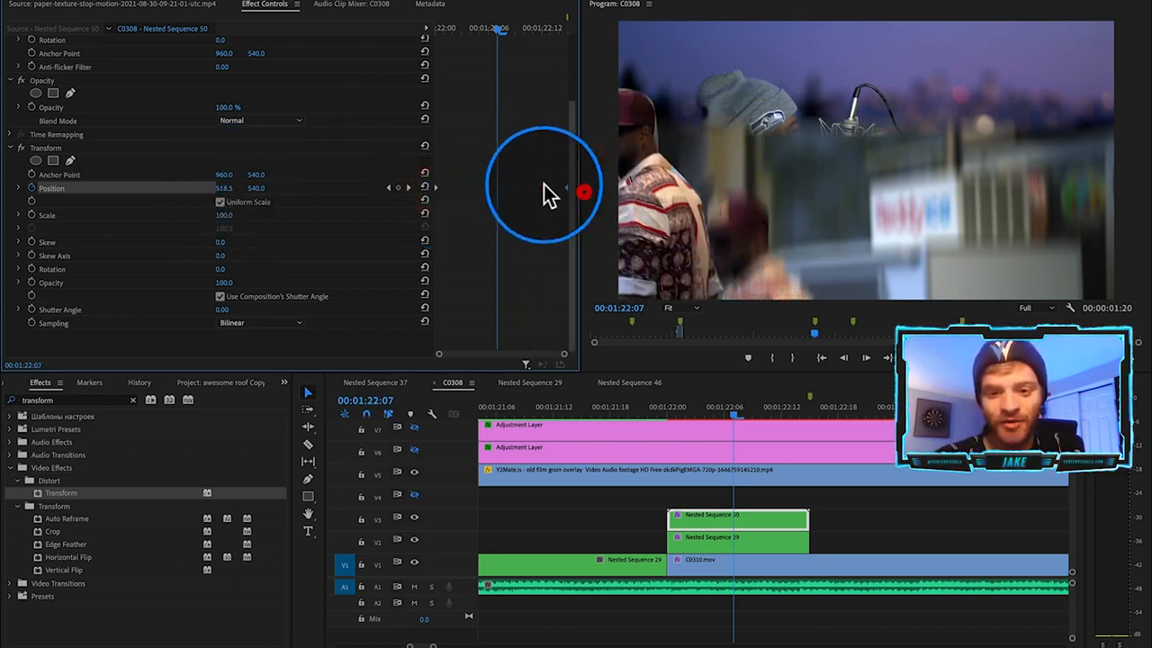
left_click(426, 188)
Apply Ease Out to the V3 clip's first Position keyframe and set its Transform shutter angle to 285.
right_click(498, 188)
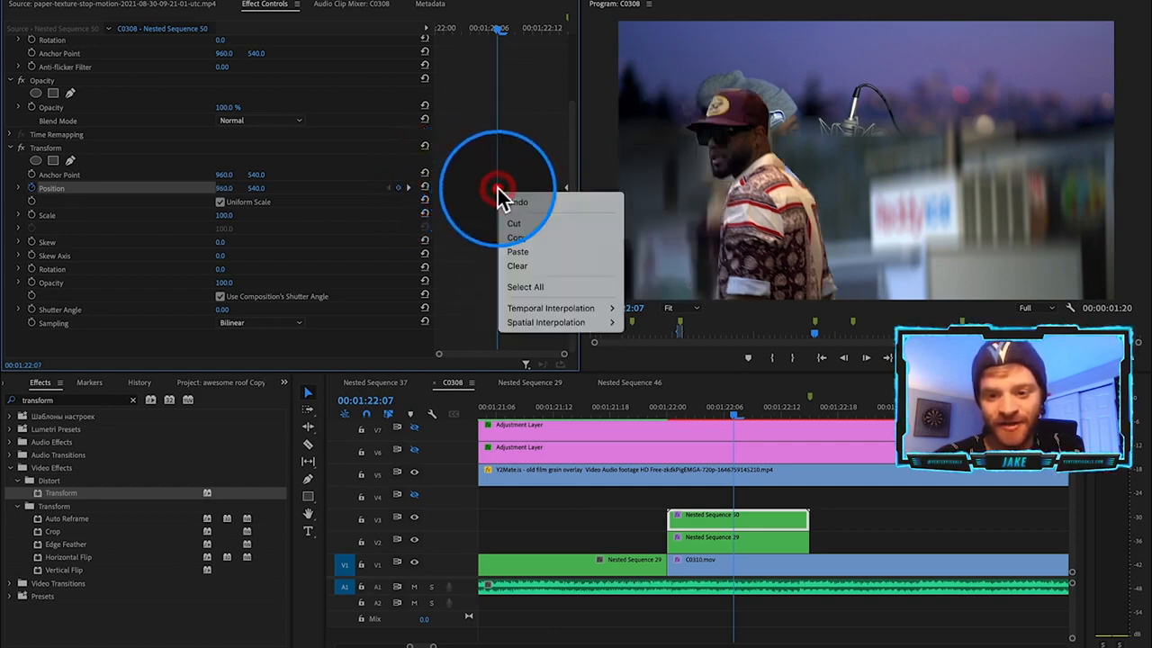
mouse_move(540, 310)
left_click(653, 400)
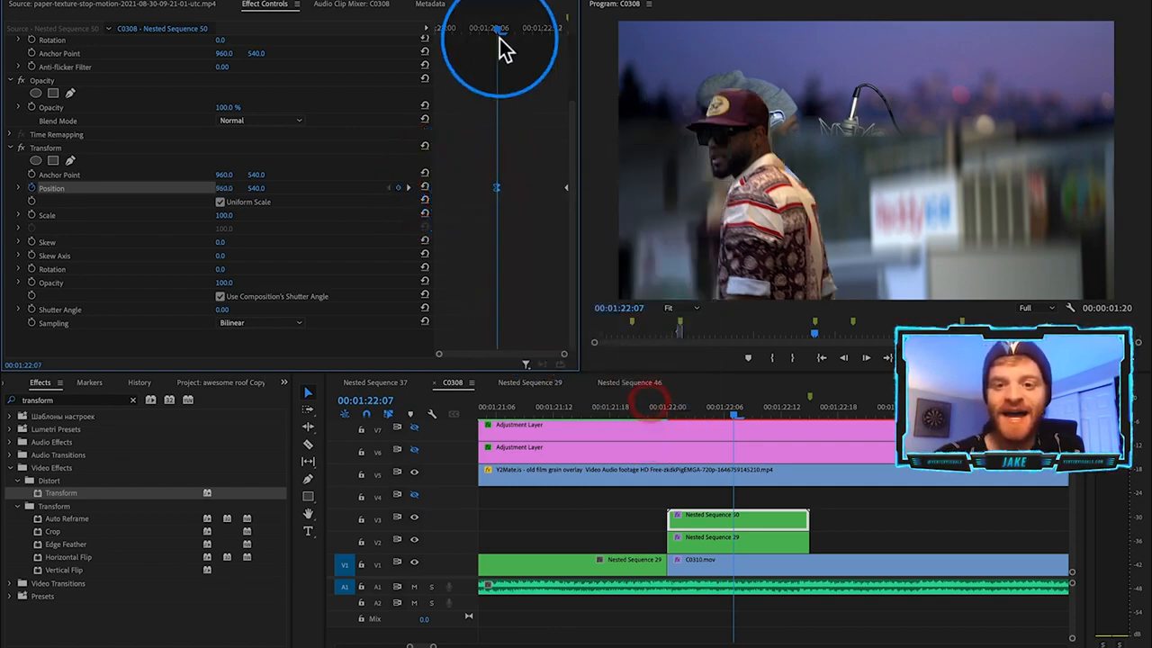
left_click_drag(501, 34, 502, 63)
left_click(260, 211)
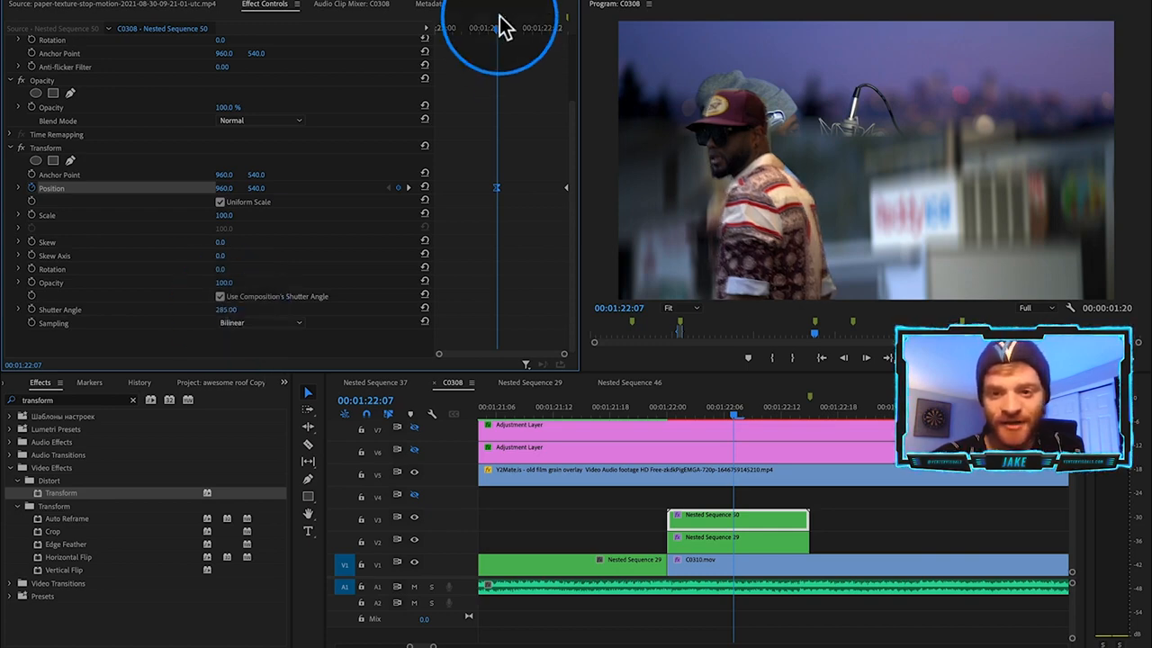
Scrub through to 00:01:22:15 to preview the masked man sliding out over the next shot.
left_click_drag(511, 30, 612, 53)
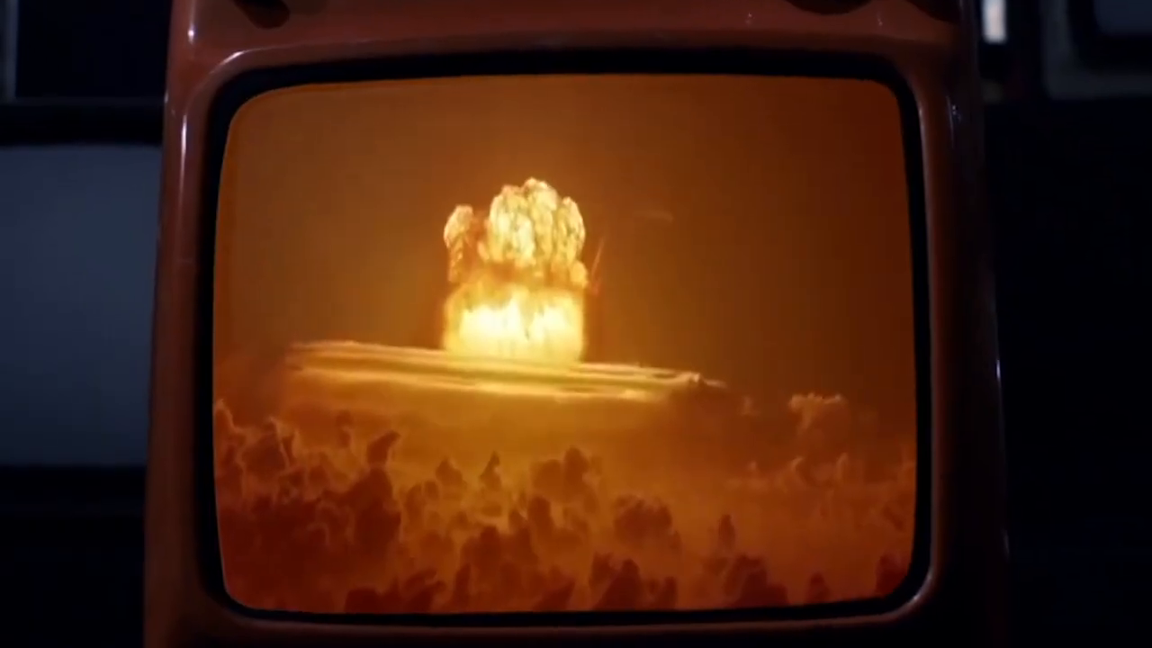
left_click(868, 527)
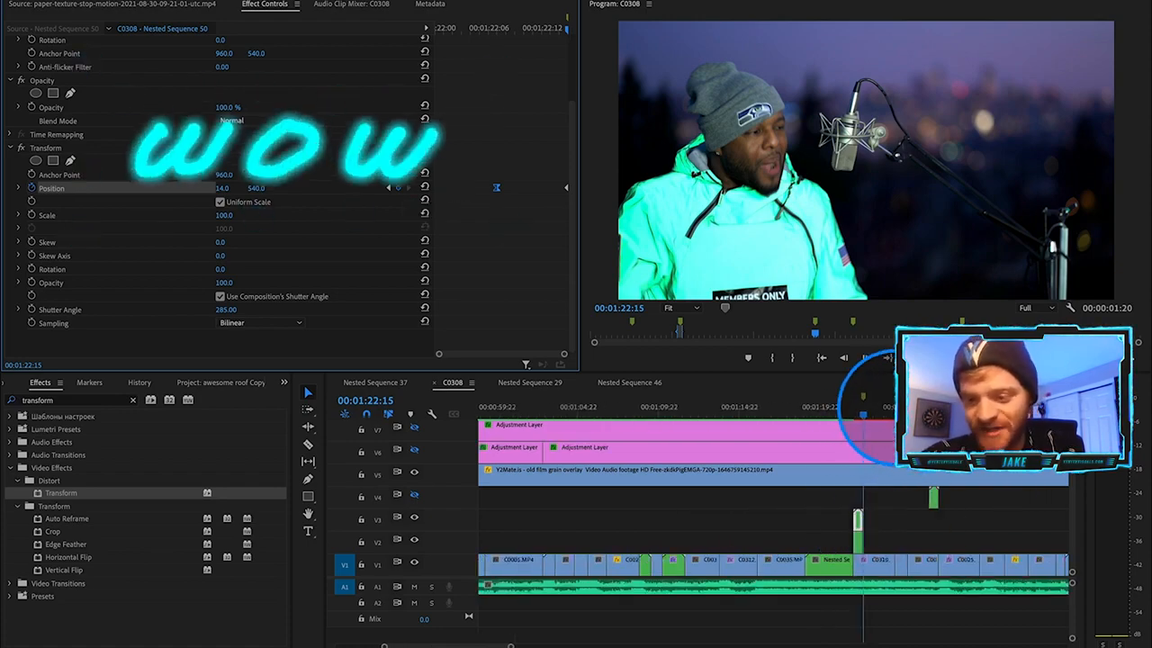
Scrub through the existing nested piano transition around 00:01:35 and the start of the C0407.MP4 clip.
scroll(885, 497, "up", 3)
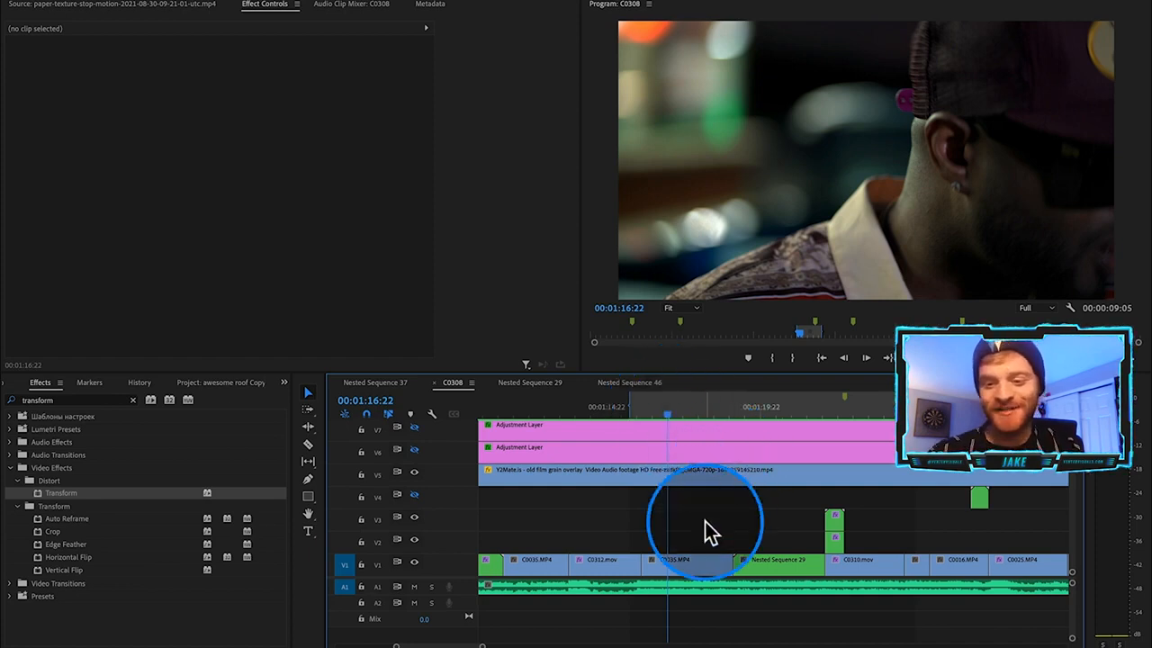
scroll(705, 524, "down", 5)
left_click(771, 409)
scroll(757, 423, "up", 5)
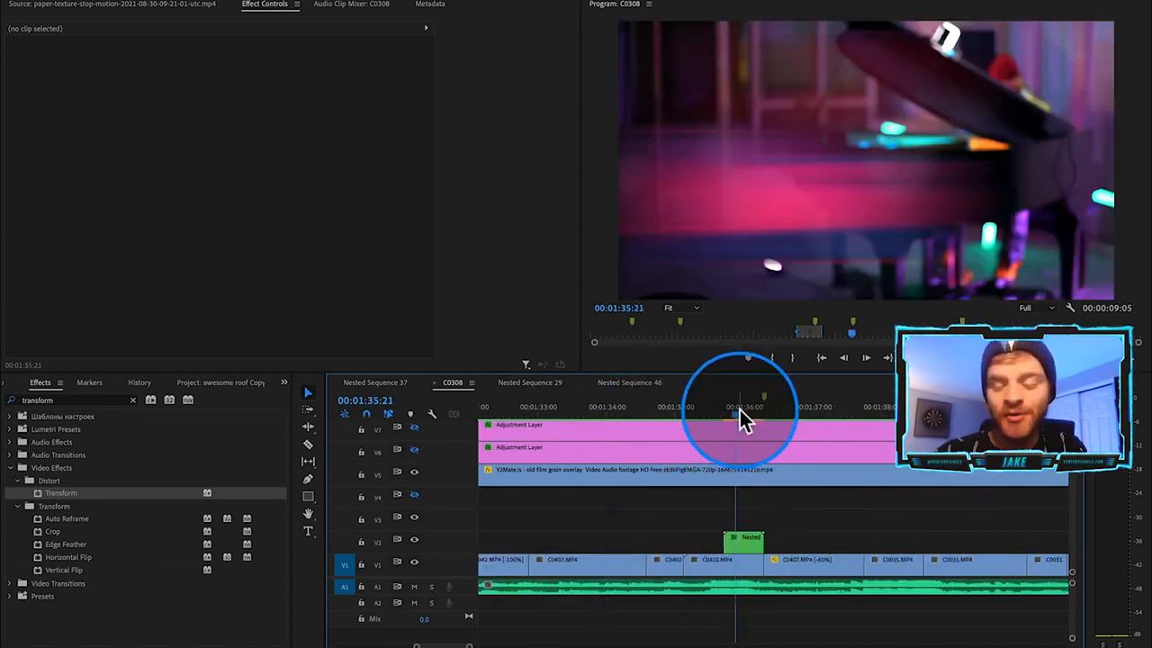
left_click_drag(740, 412, 717, 429)
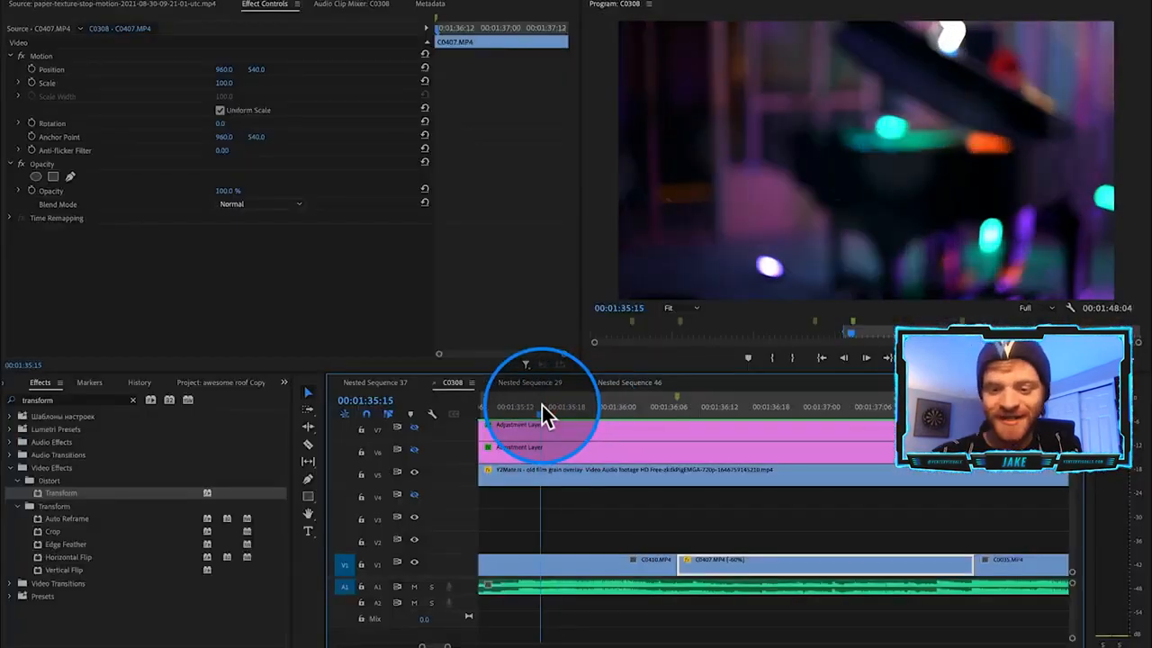
left_click_drag(543, 406, 763, 432)
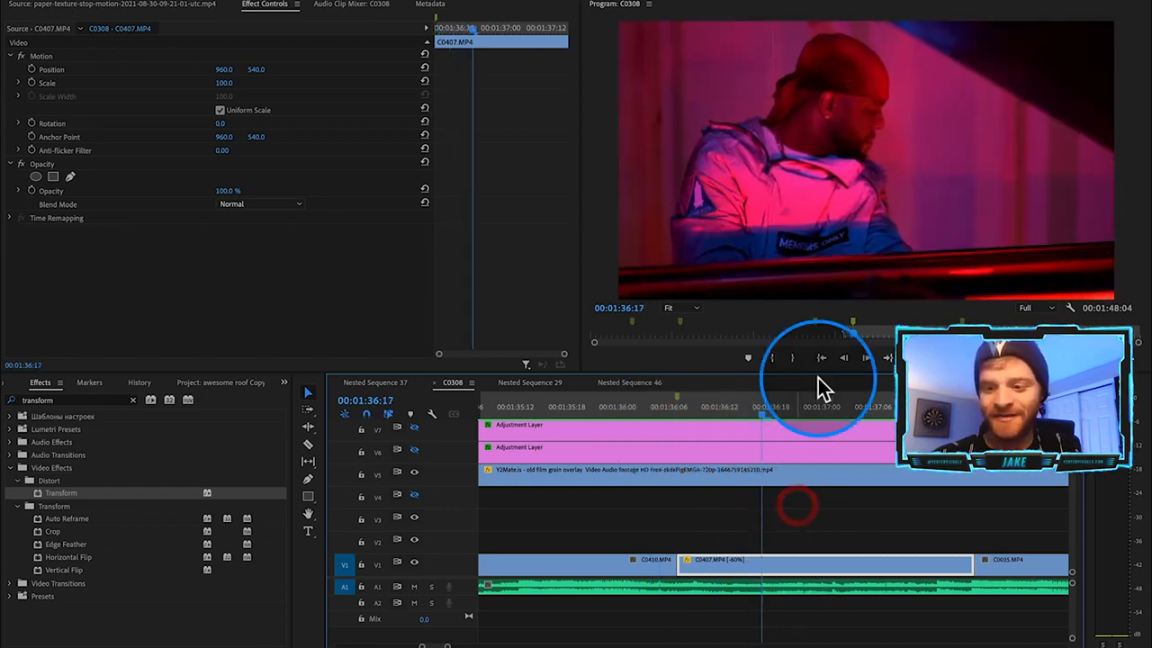
Duplicate the C0407.MP4 clip from its start onto V2 and add a frame hold to the copy at 00:01:36:07.
left_click_drag(706, 395, 677, 414)
left_click(692, 559)
left_click_drag(693, 557, 692, 551)
right_click(692, 544, "alt")
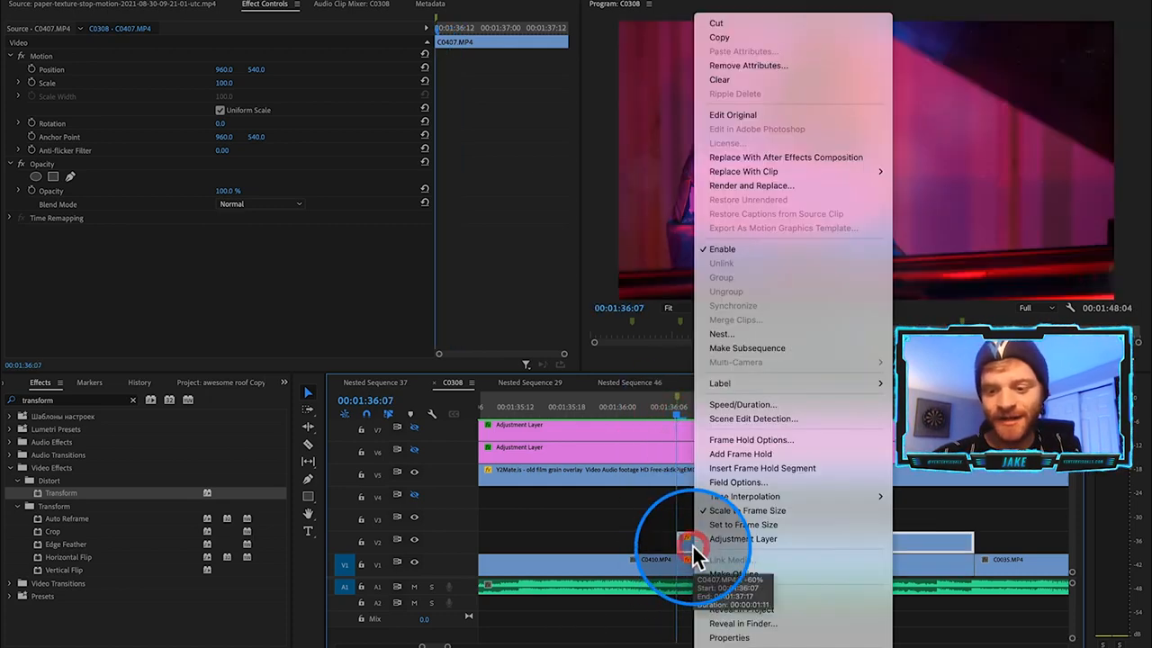
left_click(748, 454)
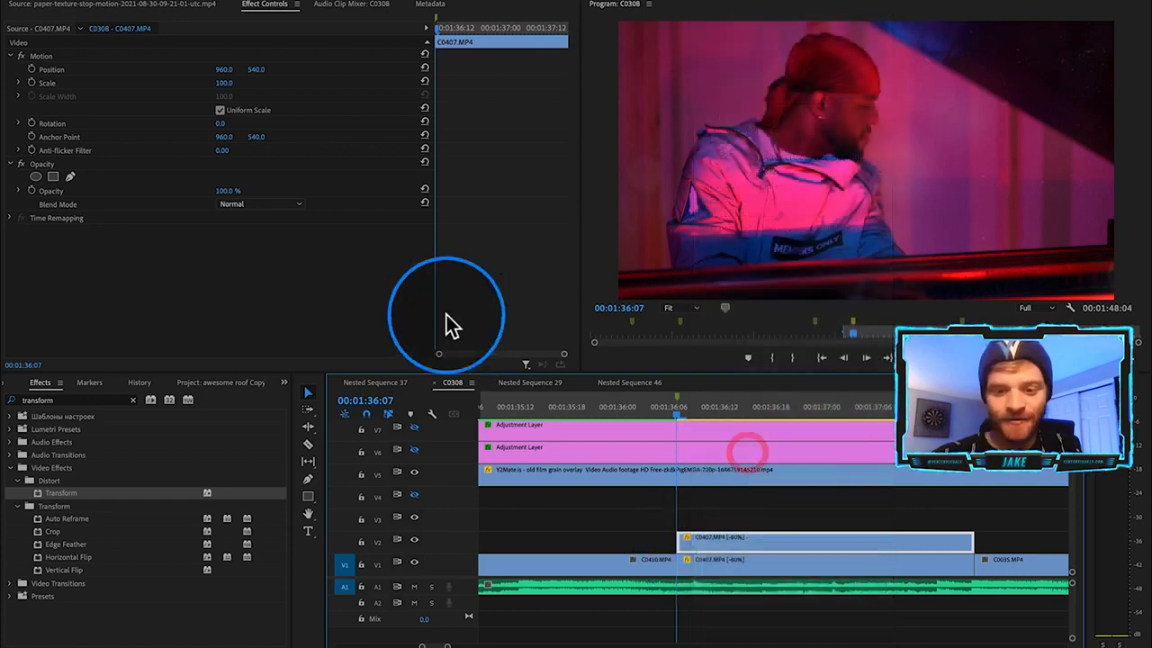
Move the frozen V2 clip earlier over the C0410.MP4 shot, cut it at 00:01:36:07 and delete the part past the cut.
left_click_drag(699, 538, 578, 550)
key("c")
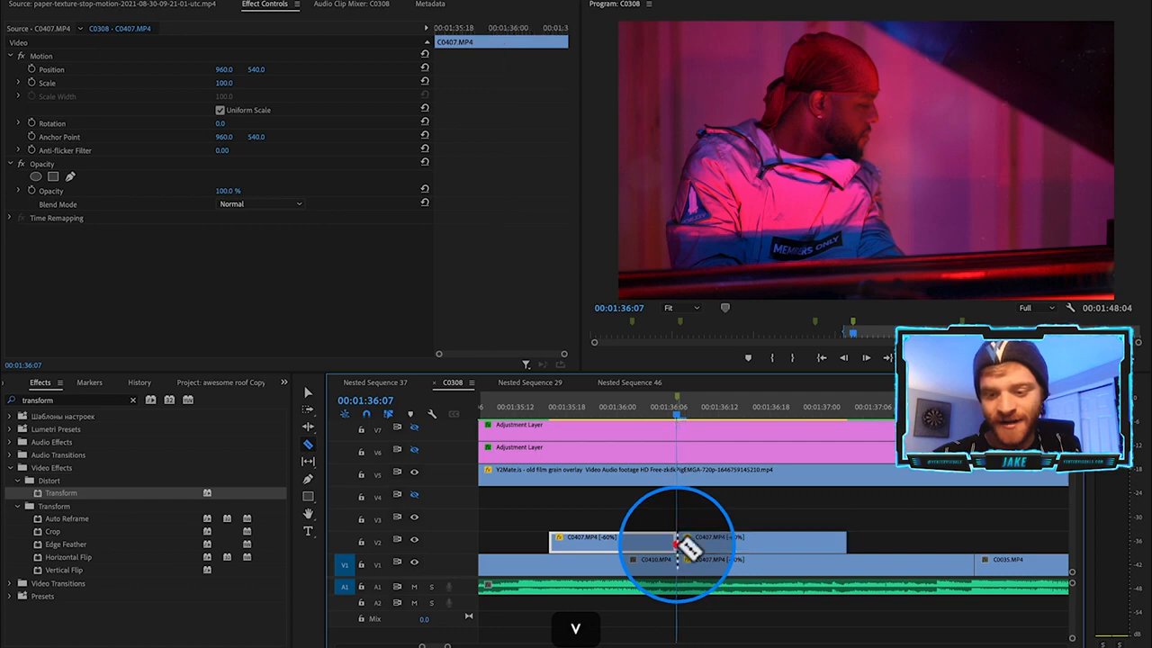
left_click(681, 550)
key("BackSpace")
scroll(711, 486, "up", 3)
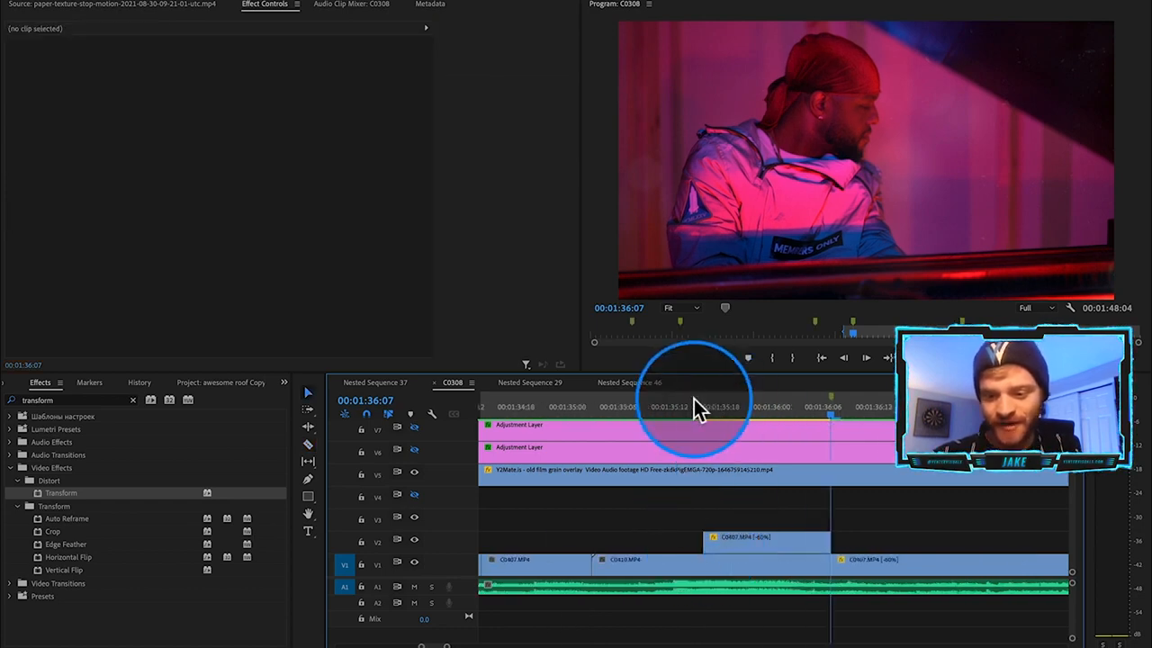
Play the section from 00:01:35:03 and trim the frozen V2 clip's start to 00:01:35:19.
left_click_drag(698, 406, 595, 437)
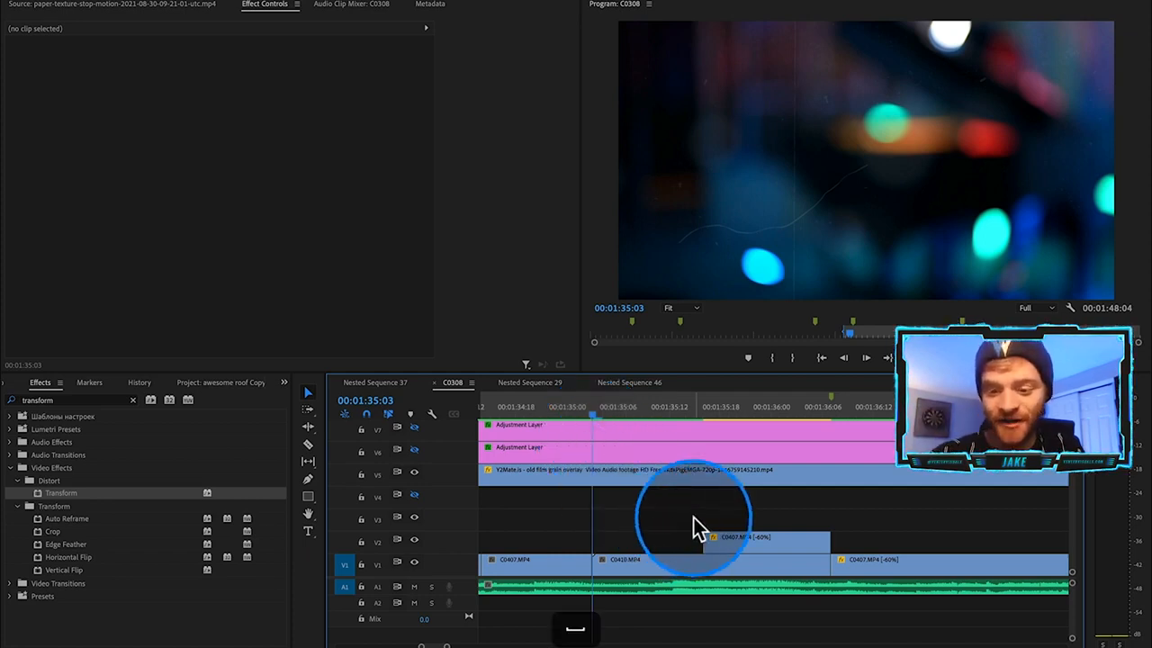
key("space")
key("space")
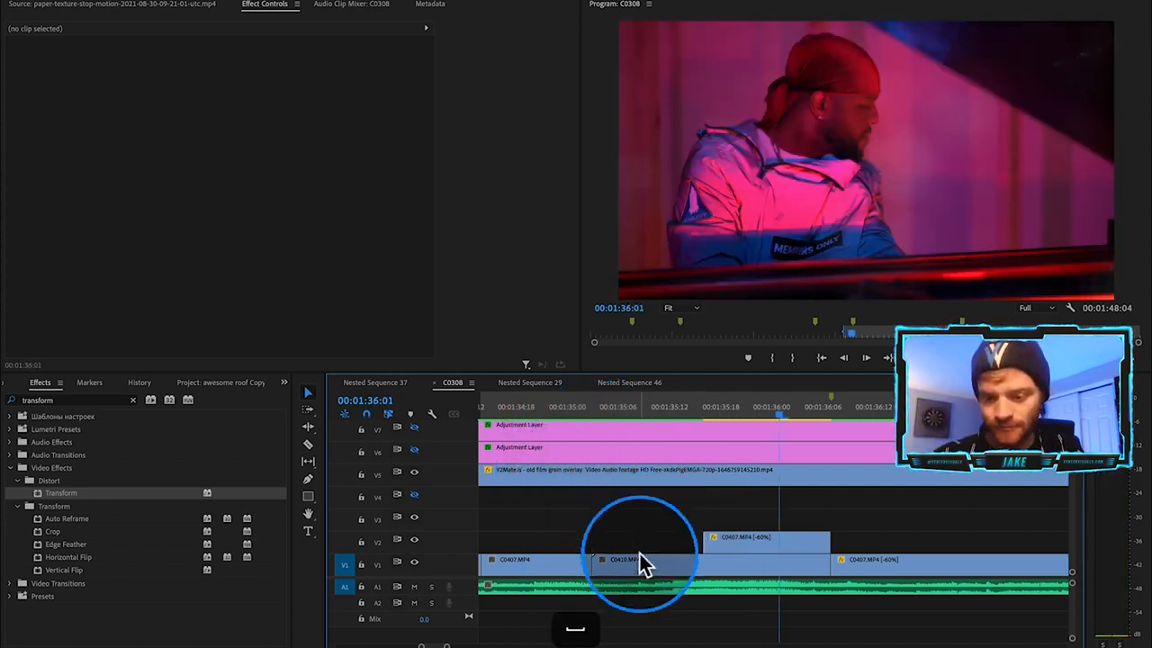
left_click_drag(716, 547, 733, 538)
Draw an Opacity pen mask around the man on the frozen V2 clip and set its Mask Feather to 0.
left_click(750, 411)
scroll(796, 567, "up", 2)
left_click(793, 541)
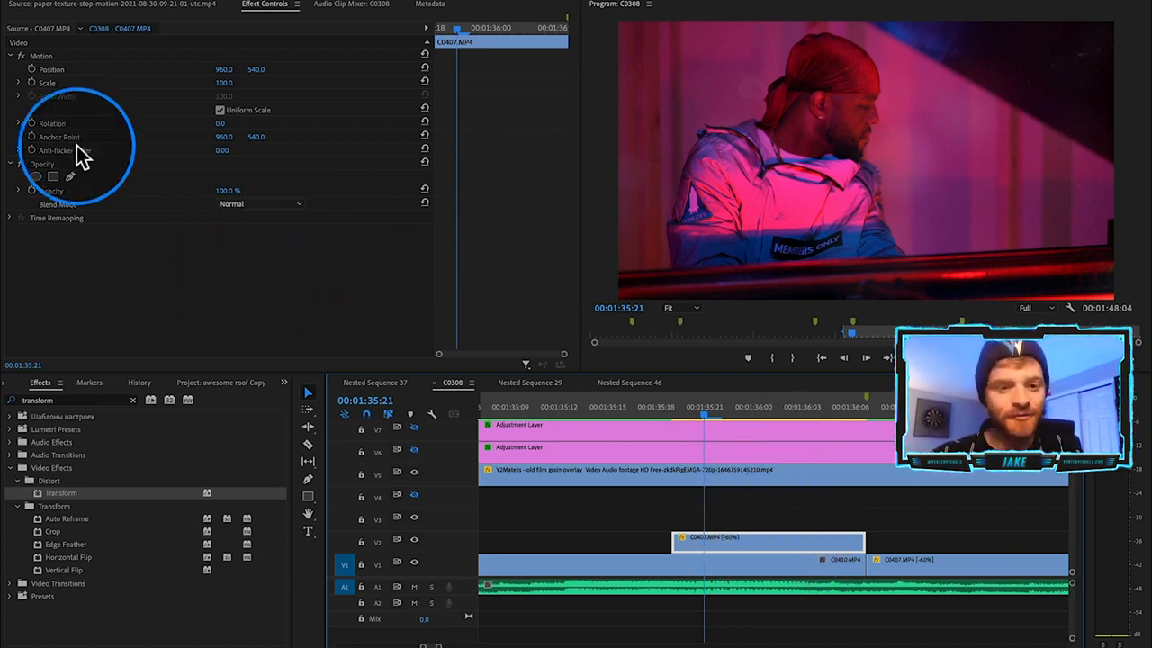
left_click(70, 177)
left_click(672, 268)
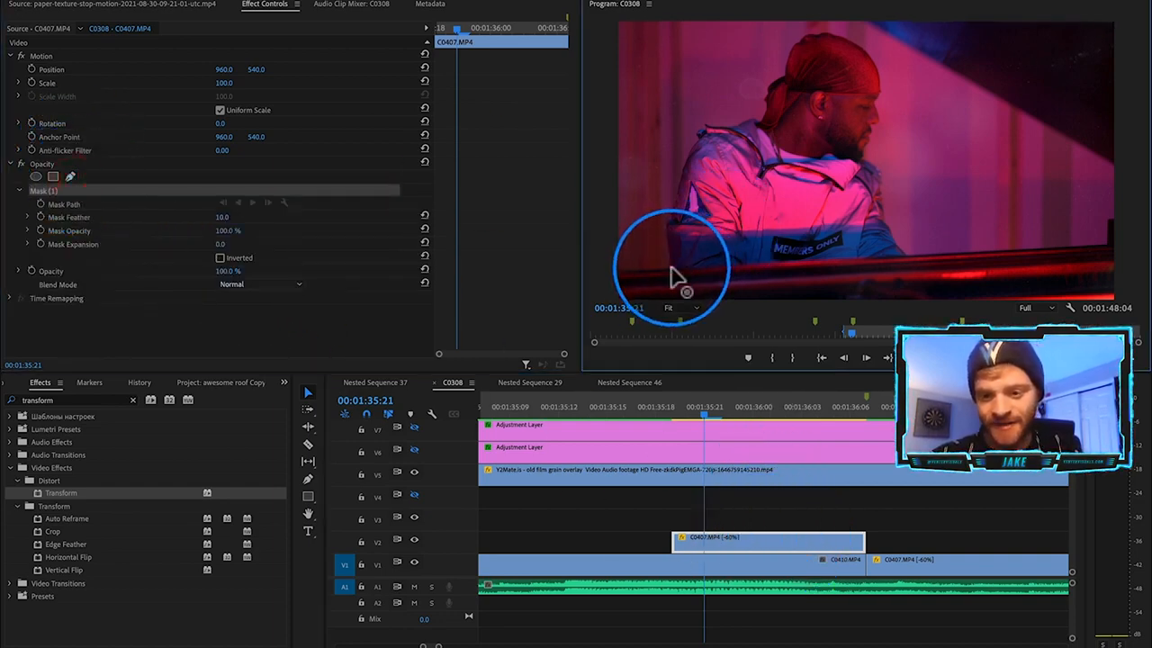
left_click(664, 225)
left_click(700, 131)
left_click(765, 115)
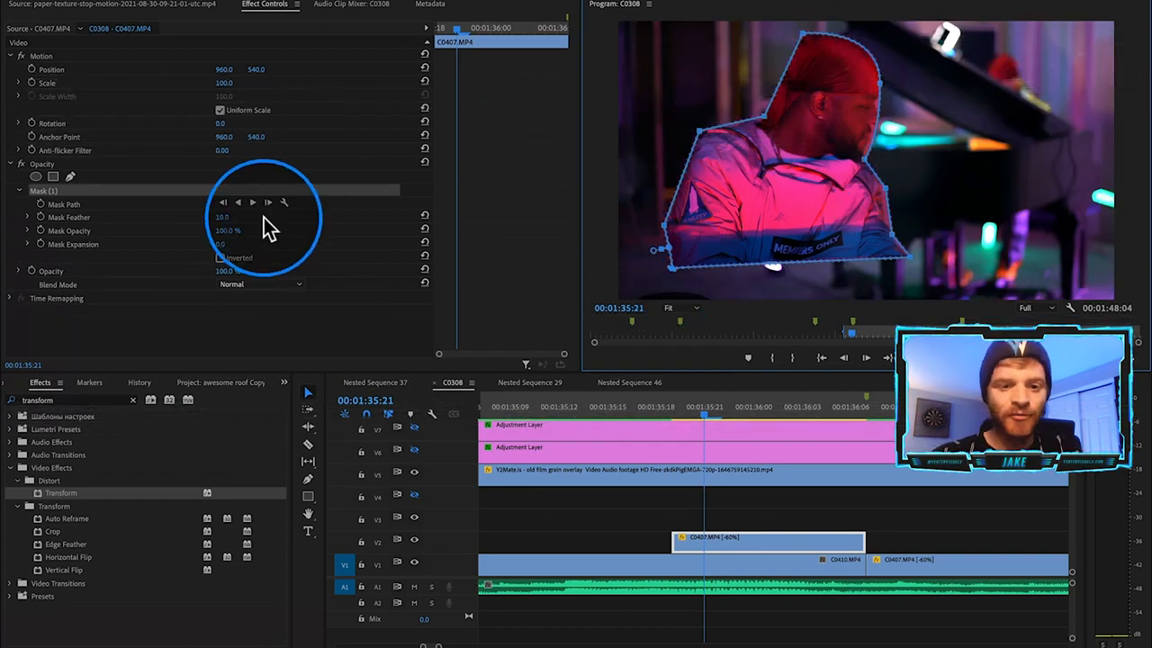
left_click_drag(223, 218, 180, 218)
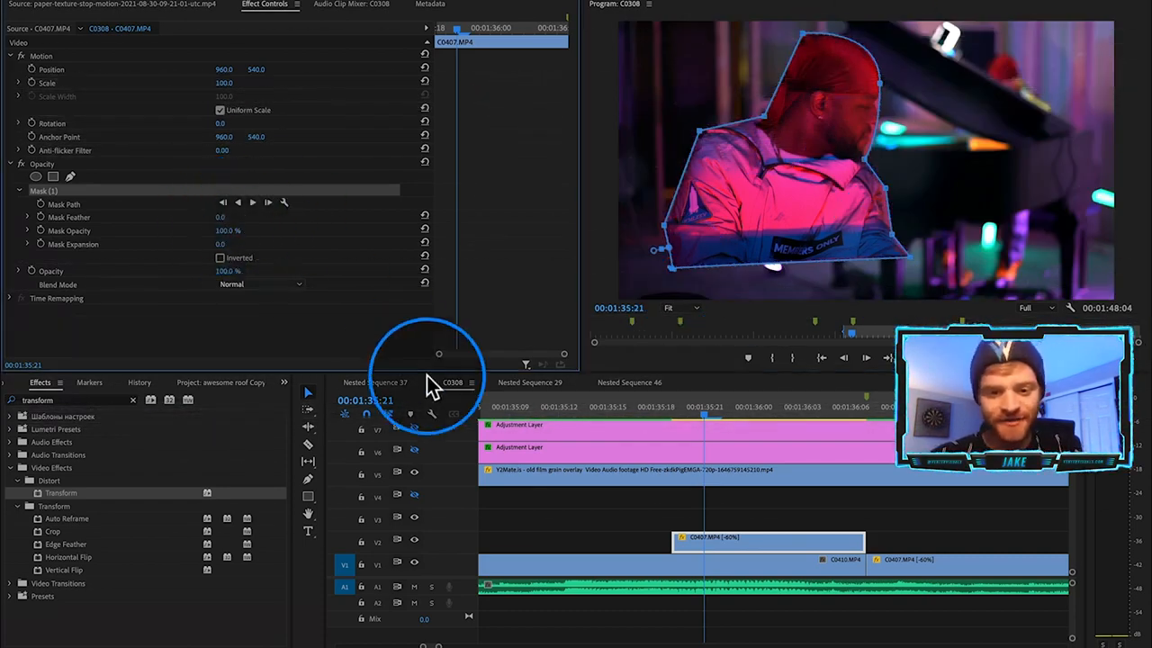
Nest the masked frozen clip on V2, keeping the suggested name.
left_click(751, 509)
right_click(752, 509)
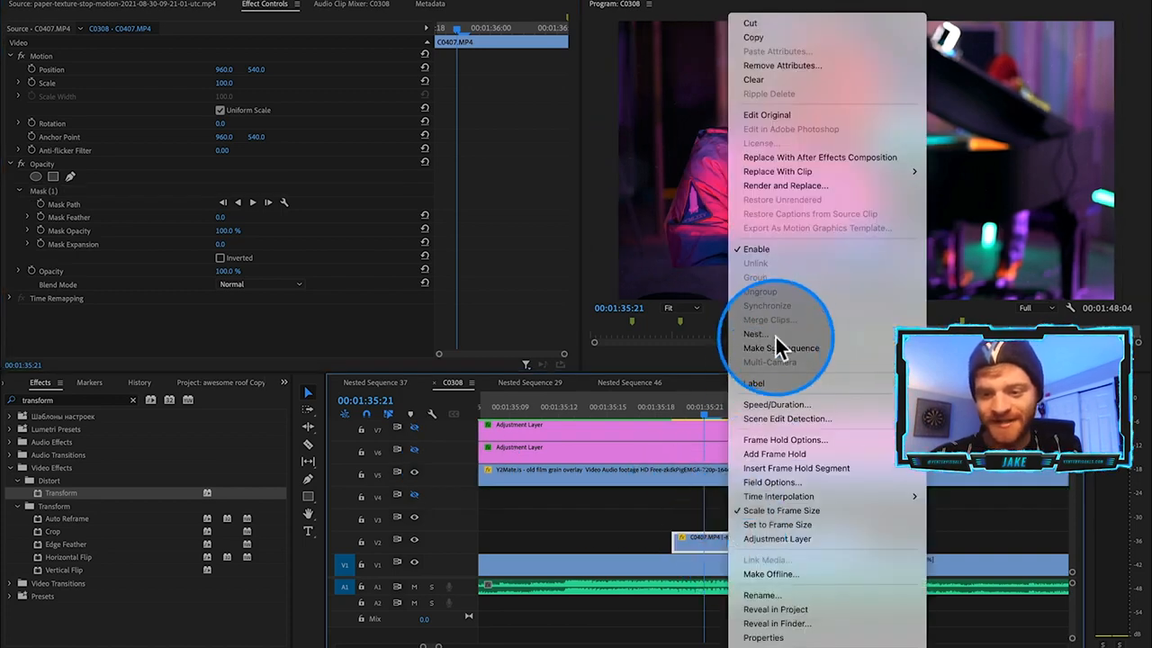
left_click(775, 335)
left_click(592, 344)
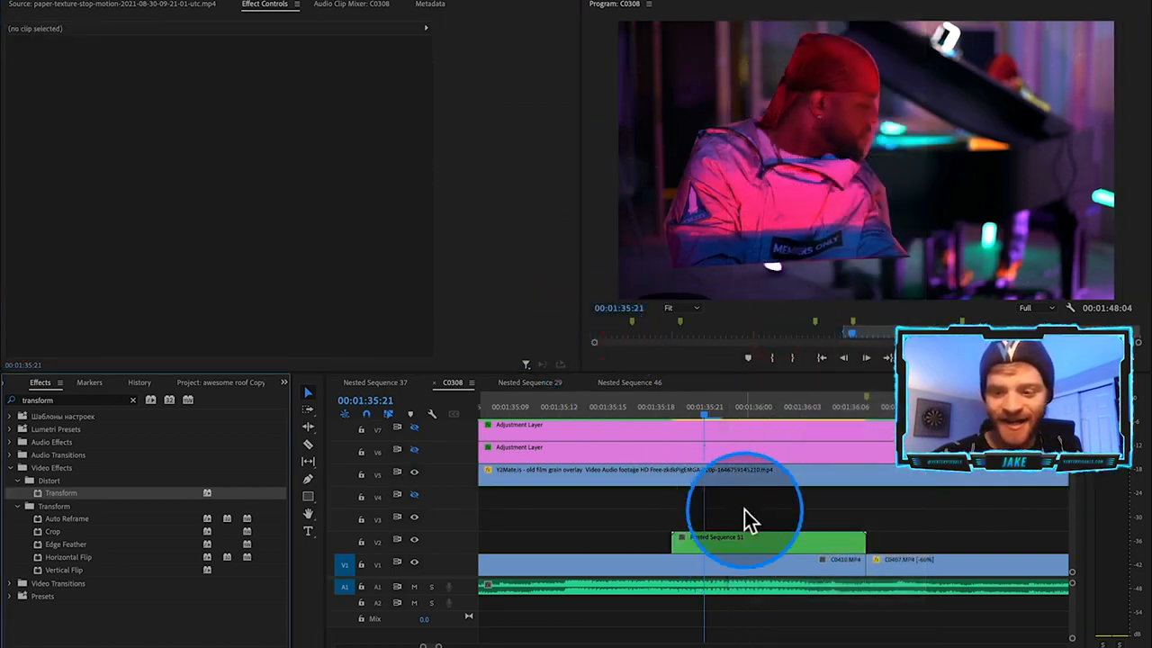
Apply the Fast Blur effect to the nested V2 clip and set its Blur Dimensions to Horizontal.
left_click(131, 400)
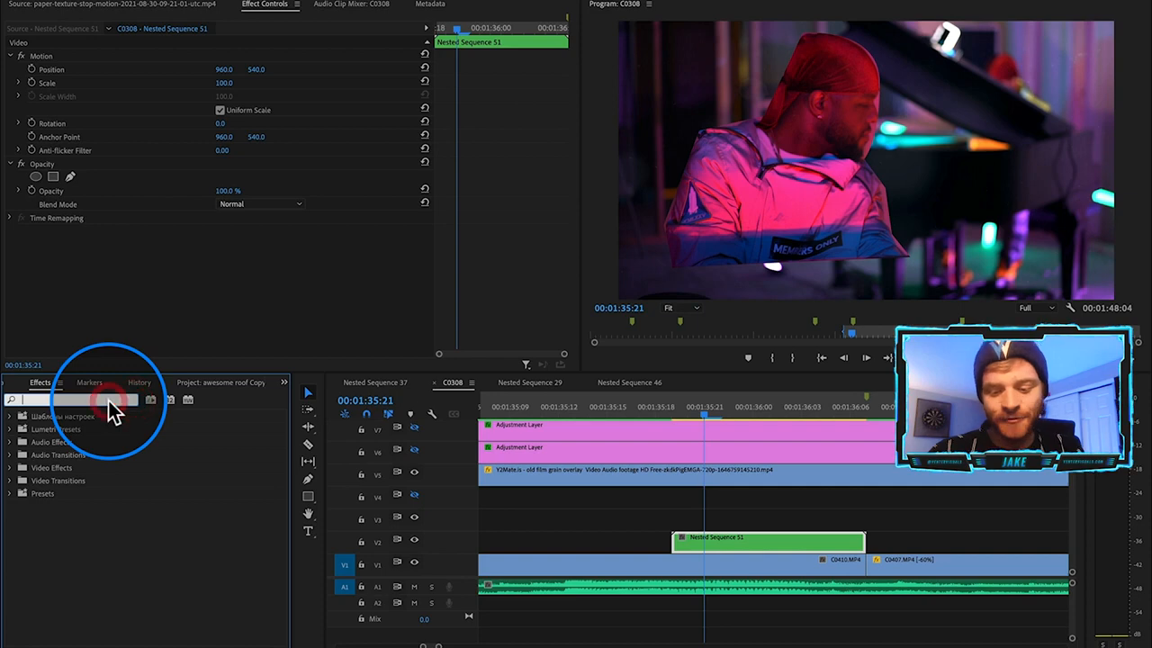
type("fast blur")
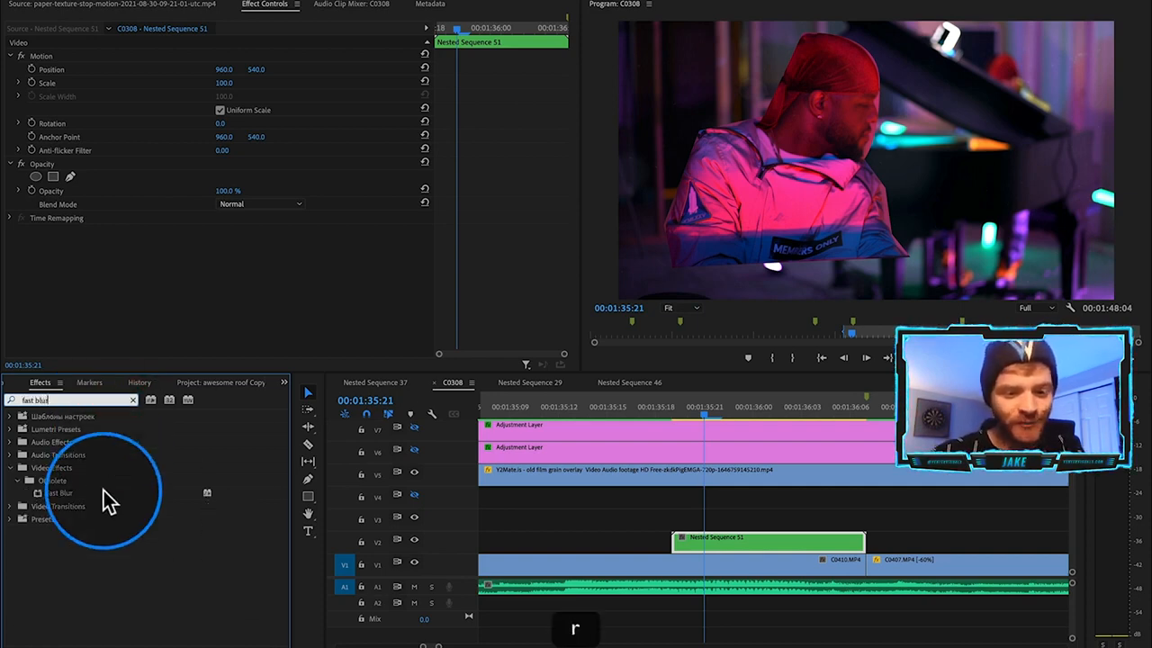
left_click_drag(85, 494, 792, 553)
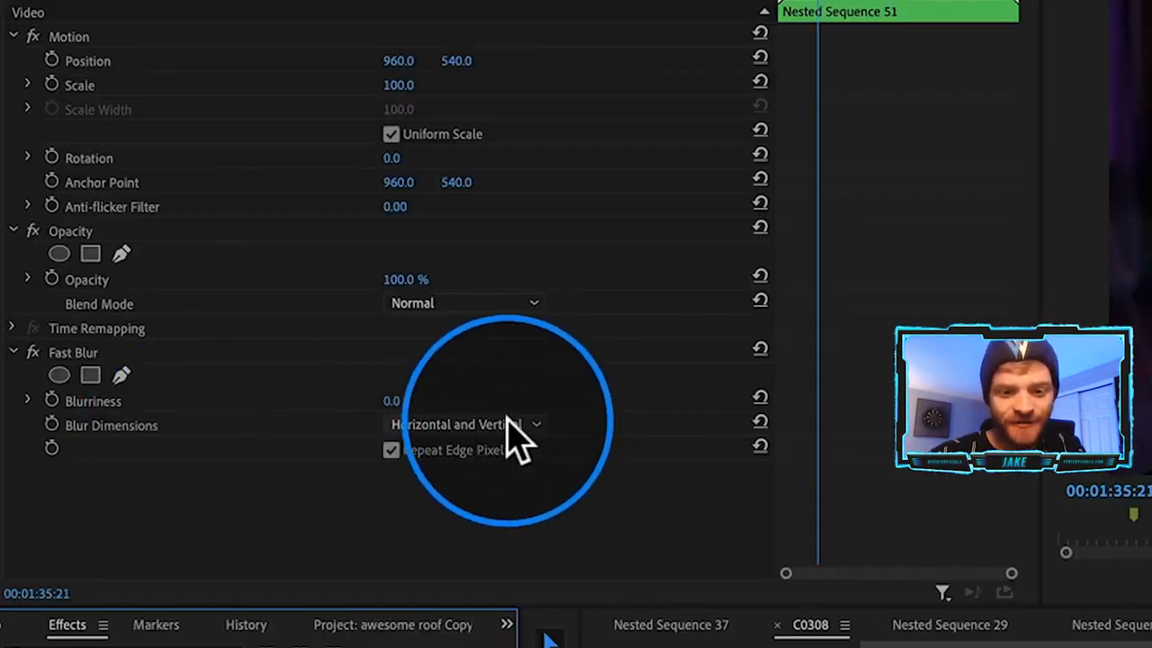
left_click(512, 425)
left_click(494, 472)
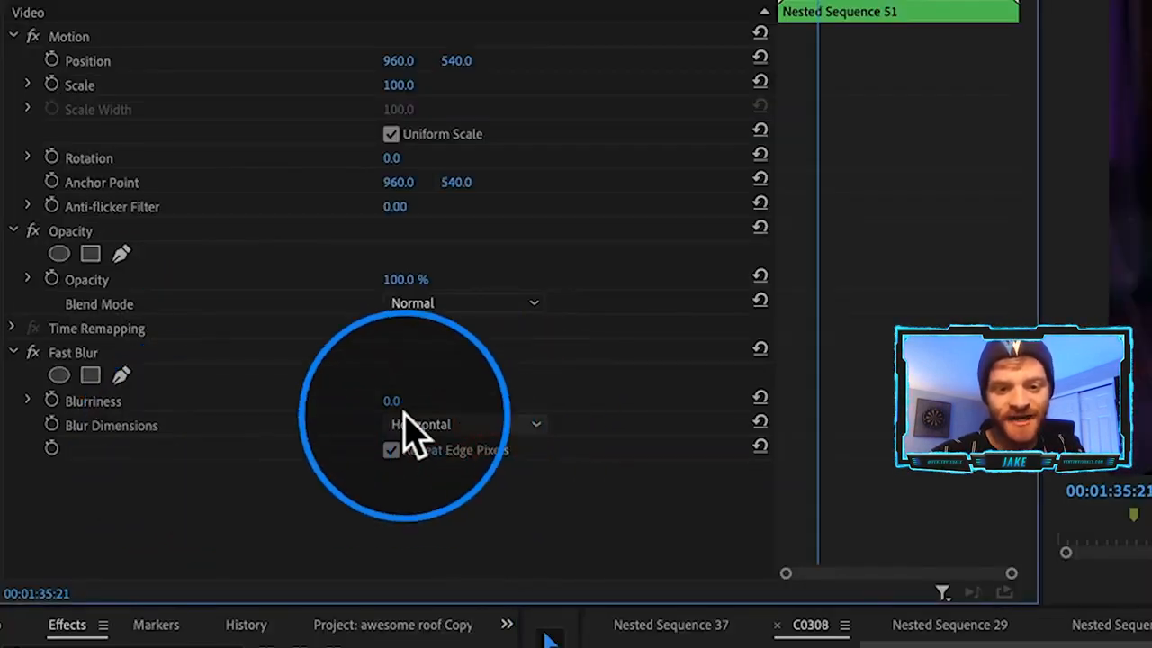
Keyframe the nested clip's Fast Blur Blurriness from 900 at the clip's start to 0 at its end.
left_click(51, 400)
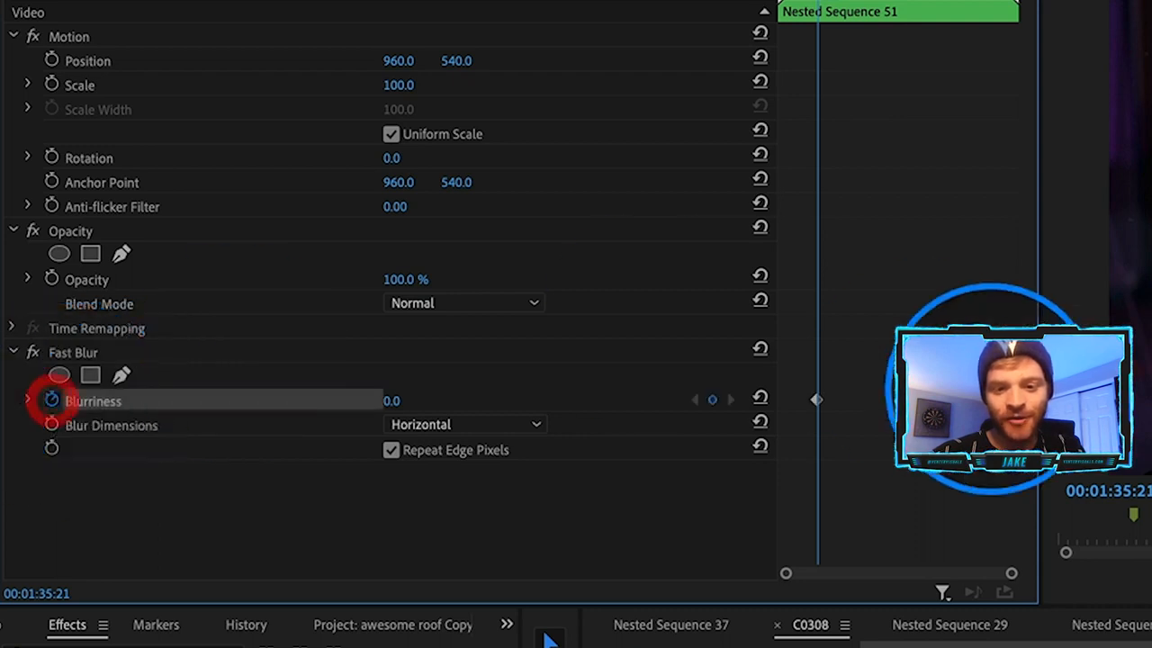
left_click_drag(817, 401, 928, 400)
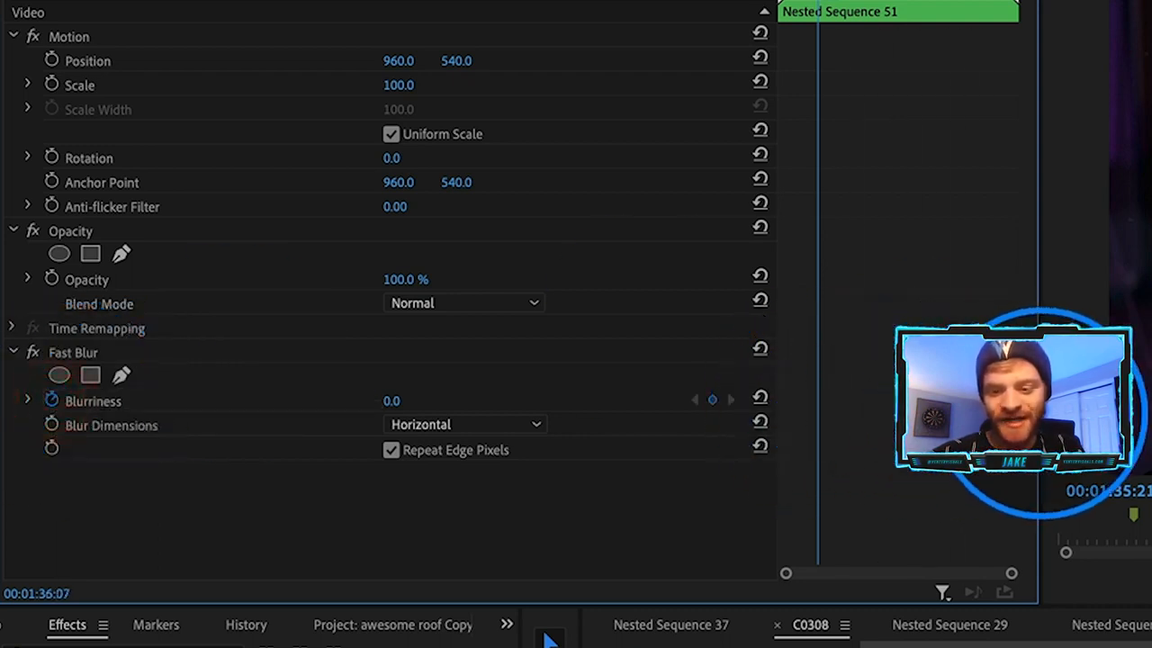
left_click_drag(392, 402, 450, 401)
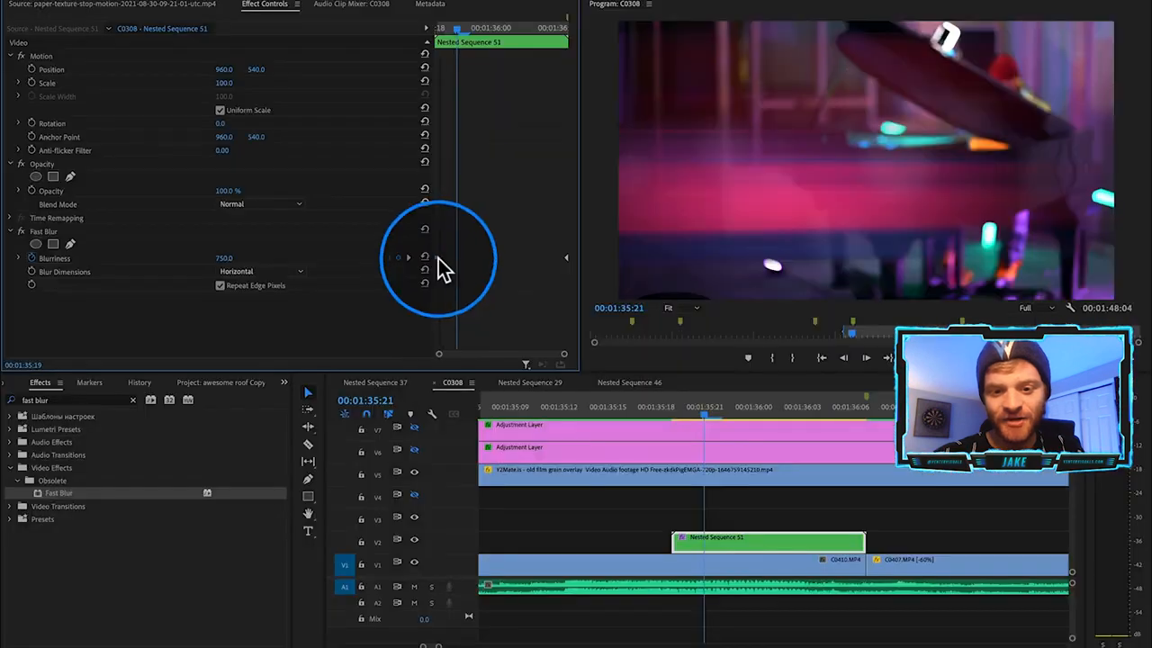
left_click_drag(438, 259, 428, 261)
left_click_drag(457, 31, 415, 33)
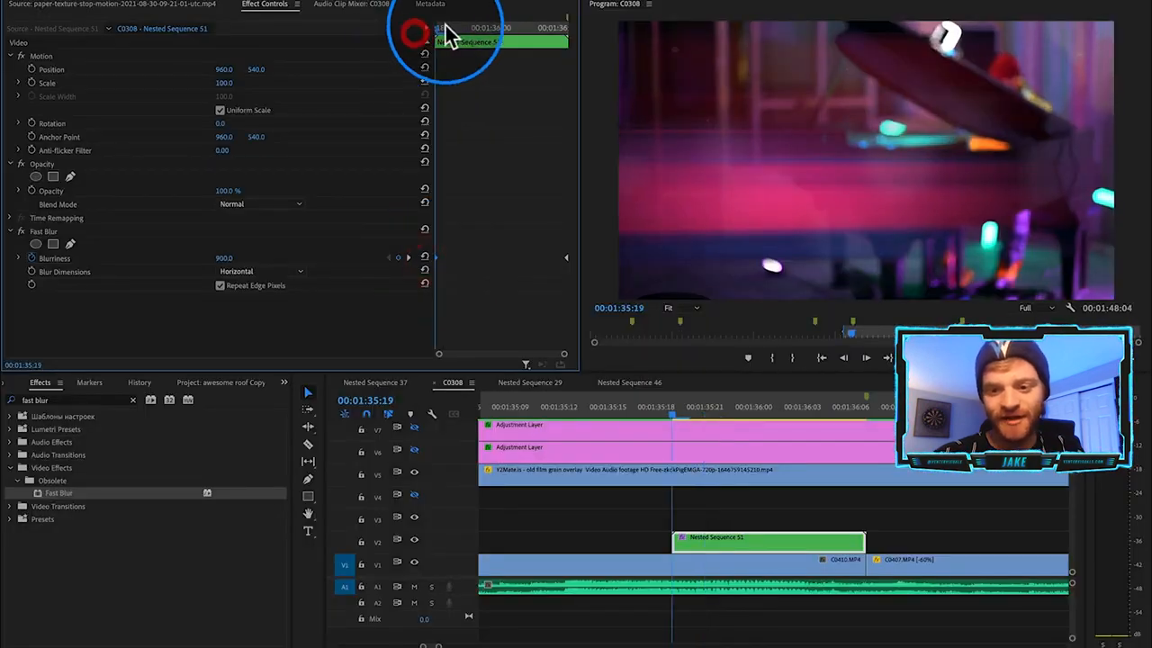
Step frame by frame through the nested clip's blur and ease its final Blurriness keyframe.
left_click_drag(448, 7, 562, 50)
key("Right")
key("Left")
key("Right")
key("Left")
key("Left")
key("Left")
key("Left")
key("Left")
key("Left")
key("Left")
key("Left")
key("Left")
key("Left")
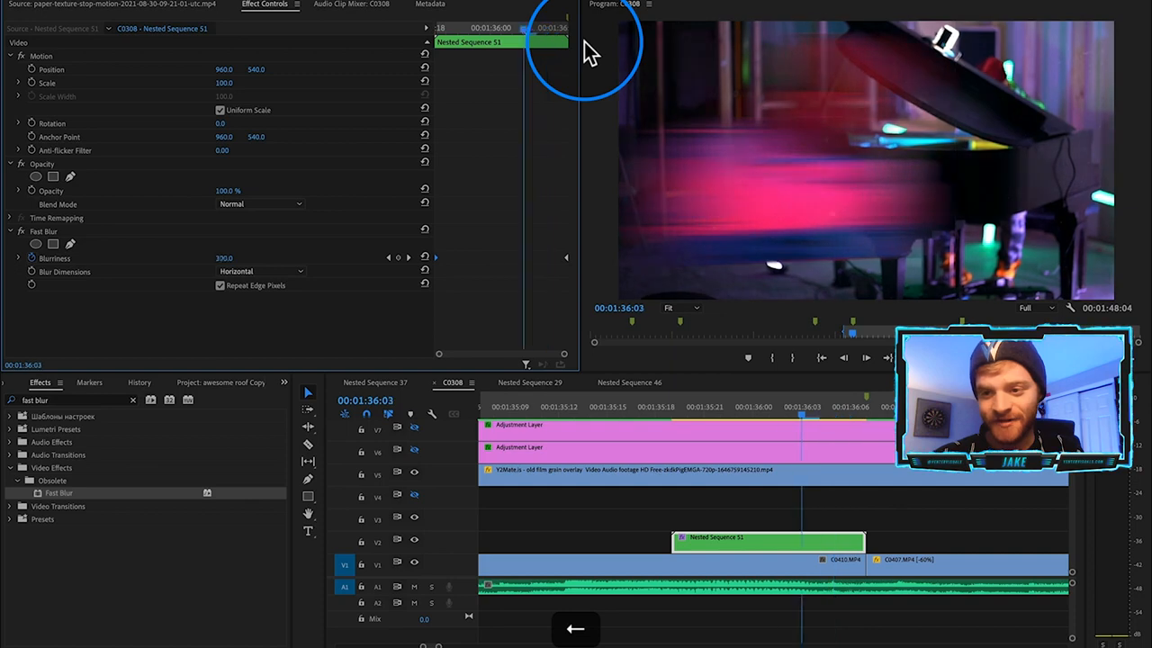
key("Right")
key("Right")
key("Right")
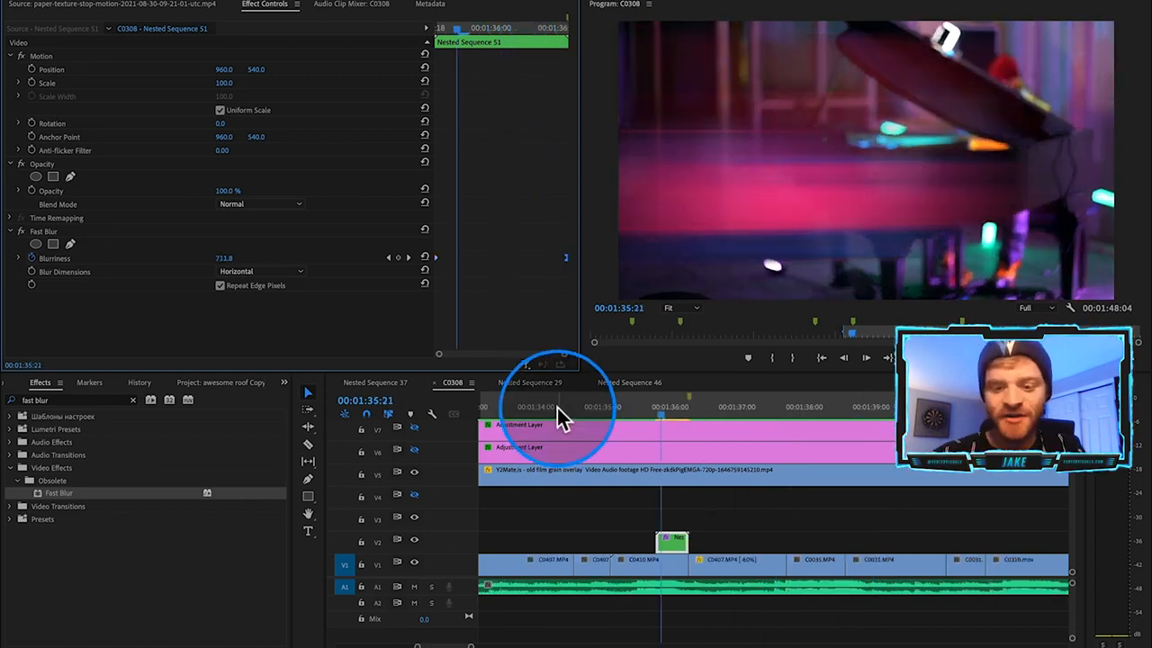
Mark an In to Out range around the blur transition, ending at 00:01:36:22, and play it back.
left_click(557, 409)
key("i")
left_click(732, 408)
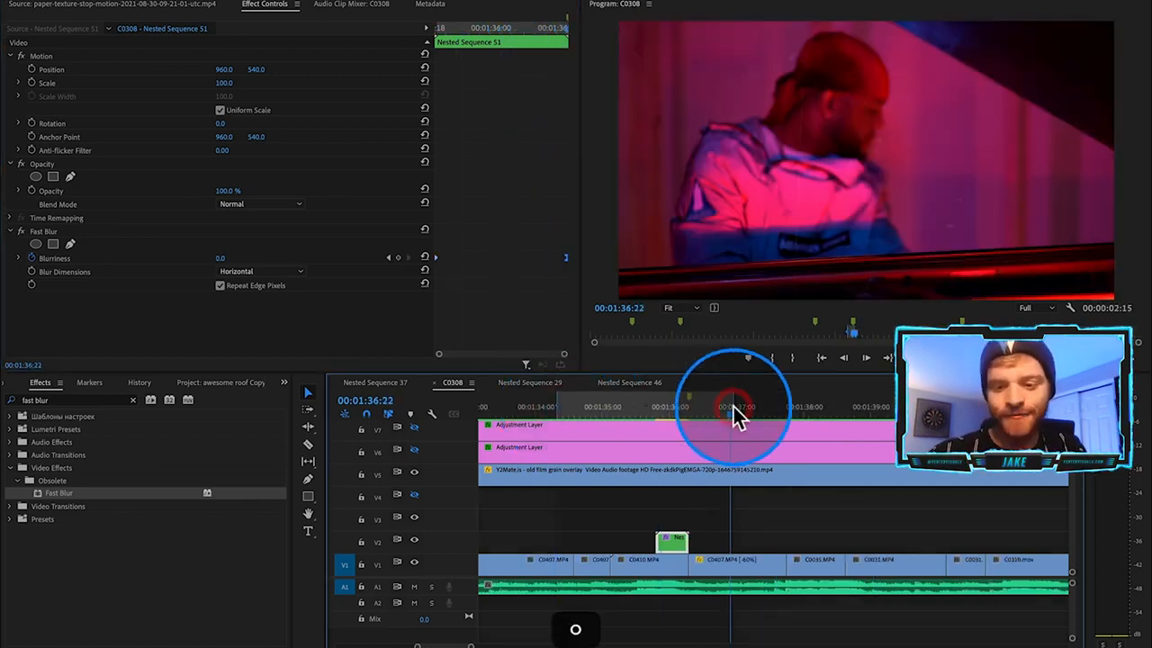
left_click(352, 273)
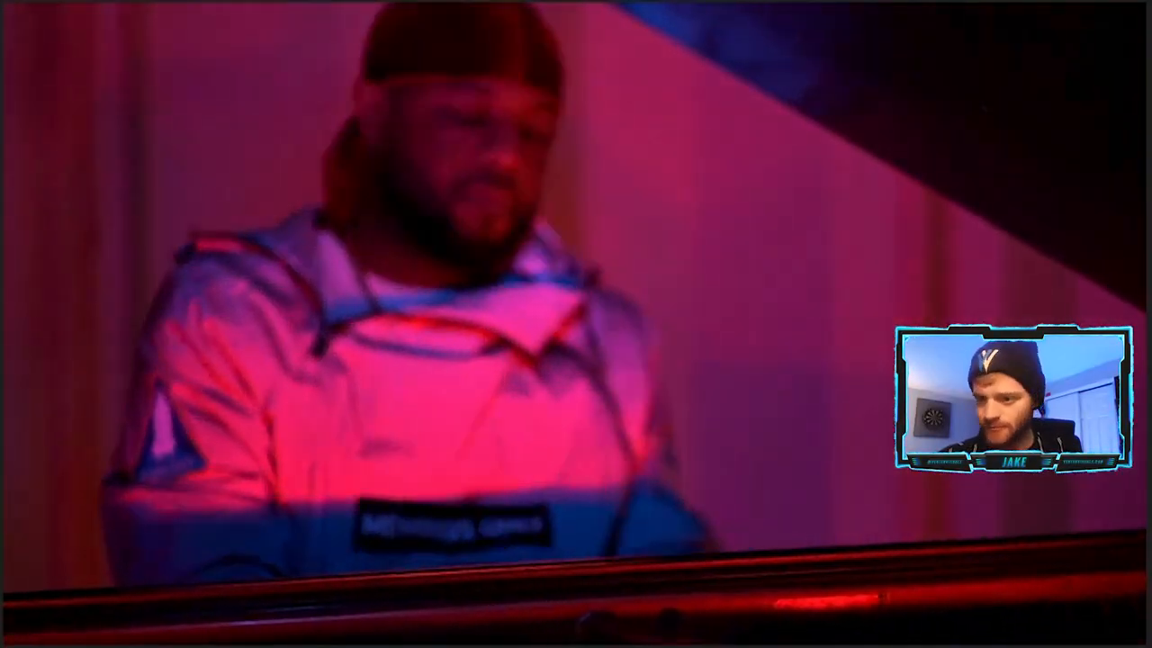
Cut the C0310.mov clip on V1 at 00:02:17:14 and select the part before the cut.
left_click(738, 566)
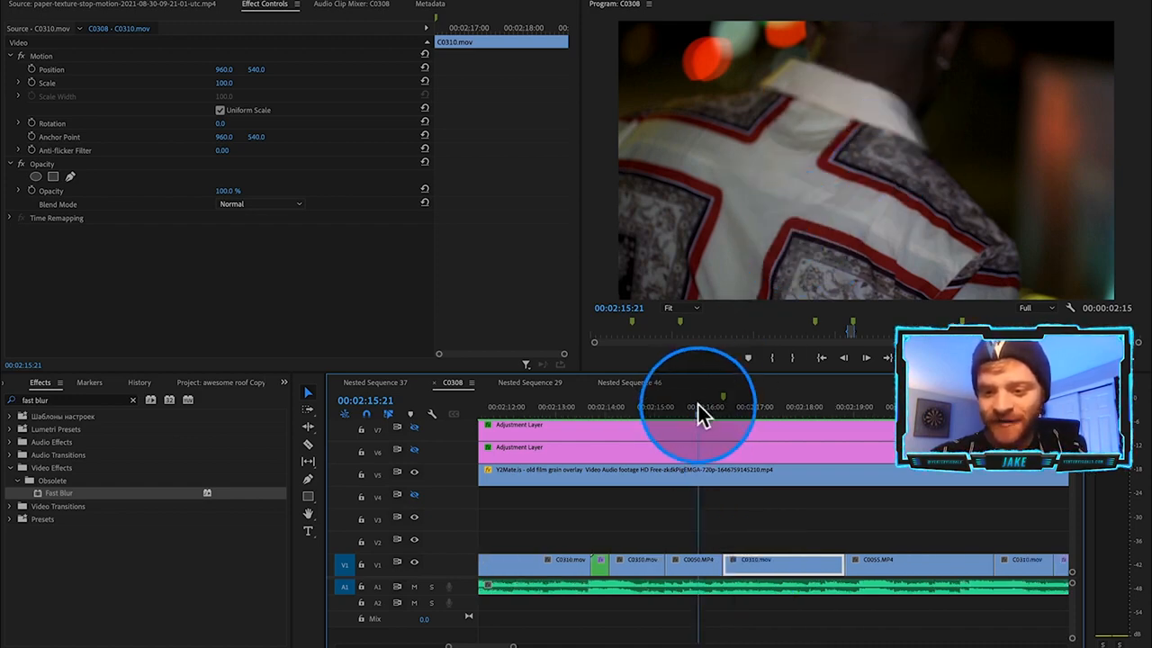
left_click_drag(698, 407, 781, 431)
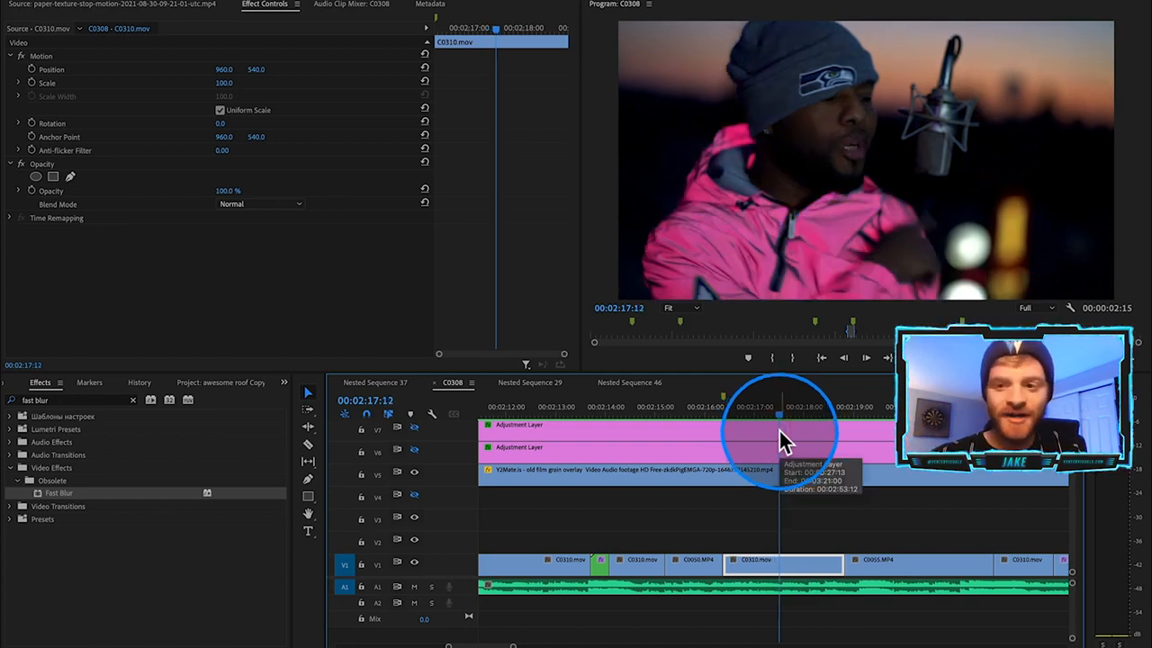
key("=")
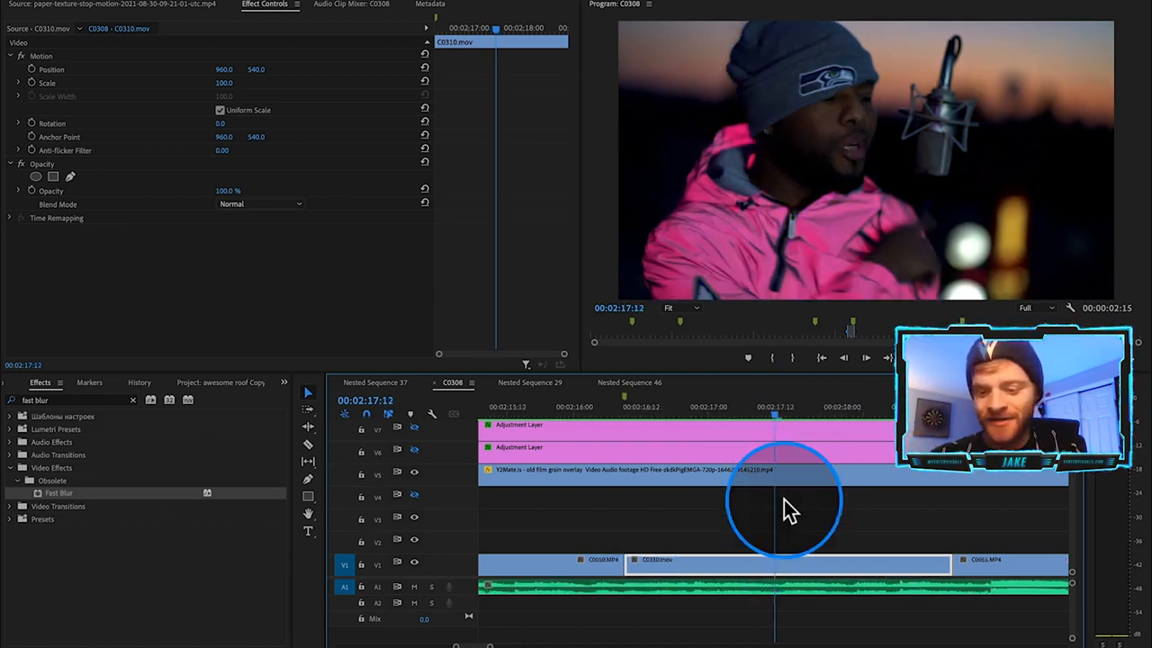
left_click_drag(778, 414, 785, 412)
key("=")
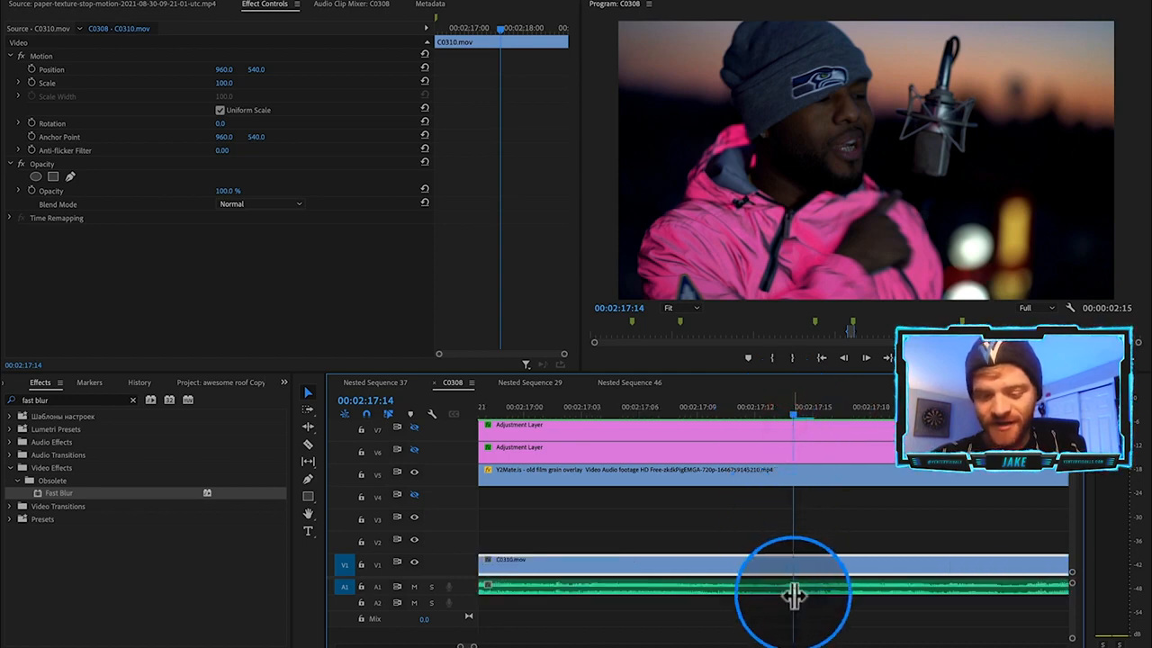
key("c")
left_click(794, 568)
left_click(709, 568)
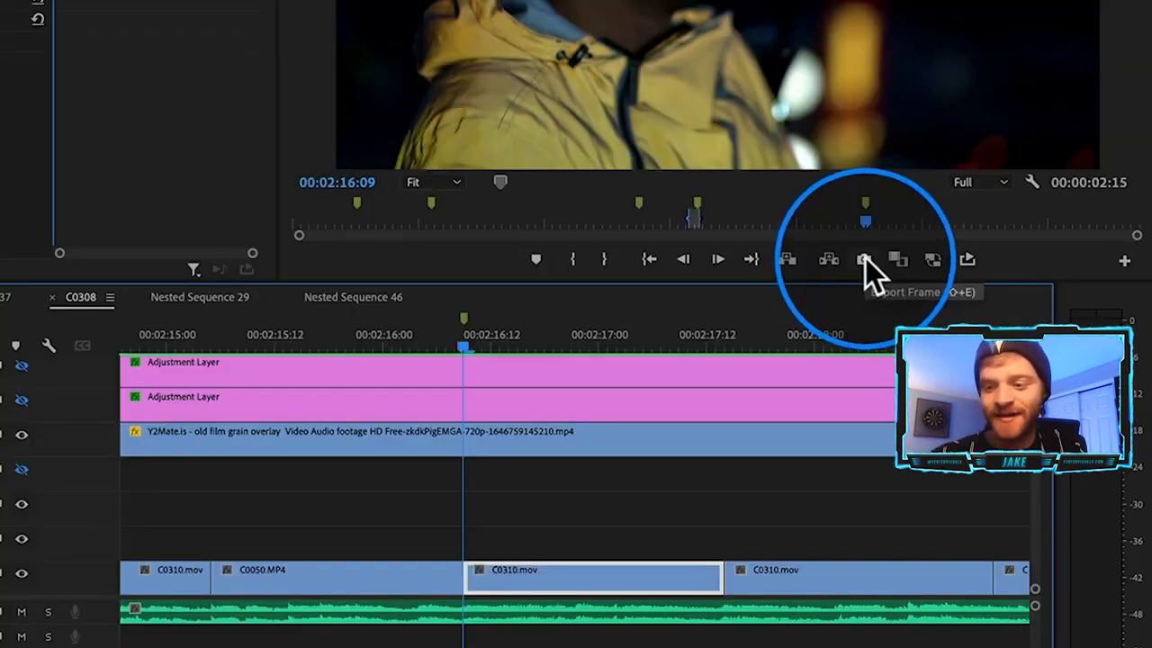
Export the frame at 00:02:16:09 as a PNG named 1 to the Desktop, with import into the project enabled.
left_click(866, 258)
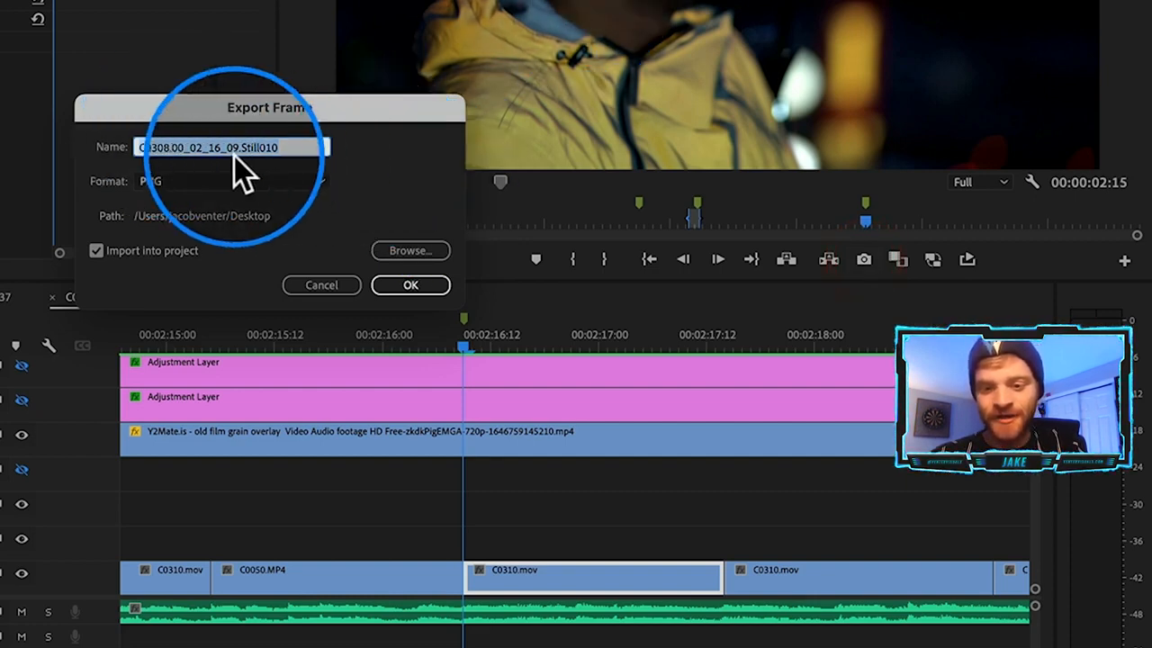
type("1")
left_click(412, 285)
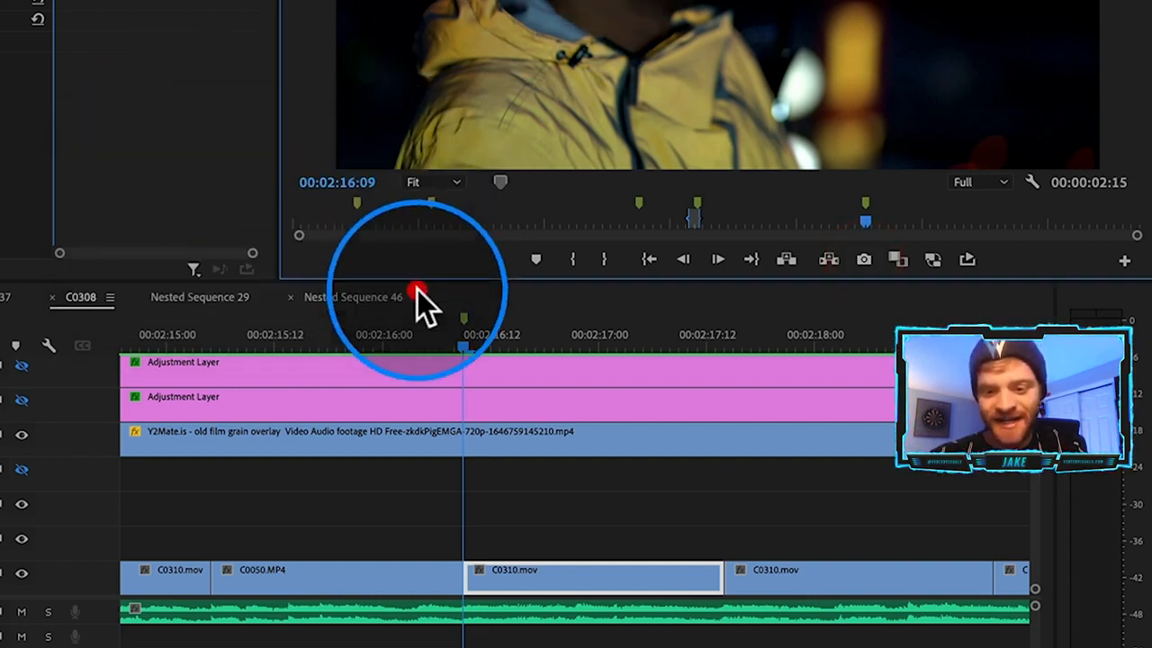
Move four frames ahead to 00:02:16:13 and export that frame as a PNG named 2, imported into the project.
left_click(505, 501)
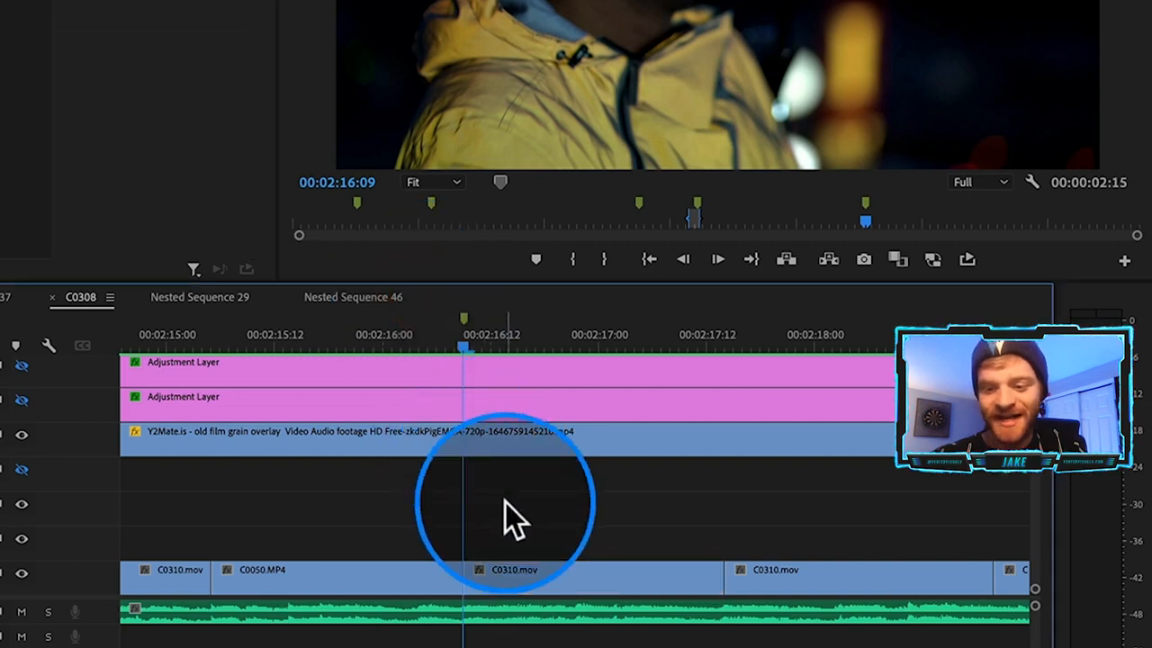
key("Right")
key("Right")
key("Right")
key("Right")
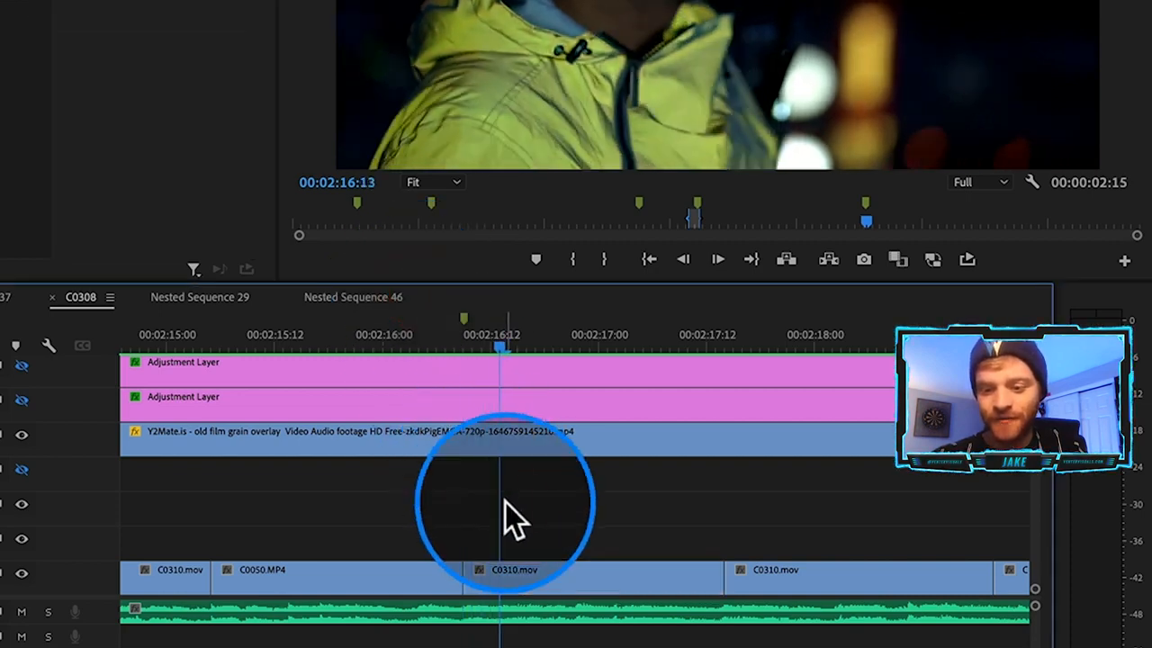
left_click(866, 259)
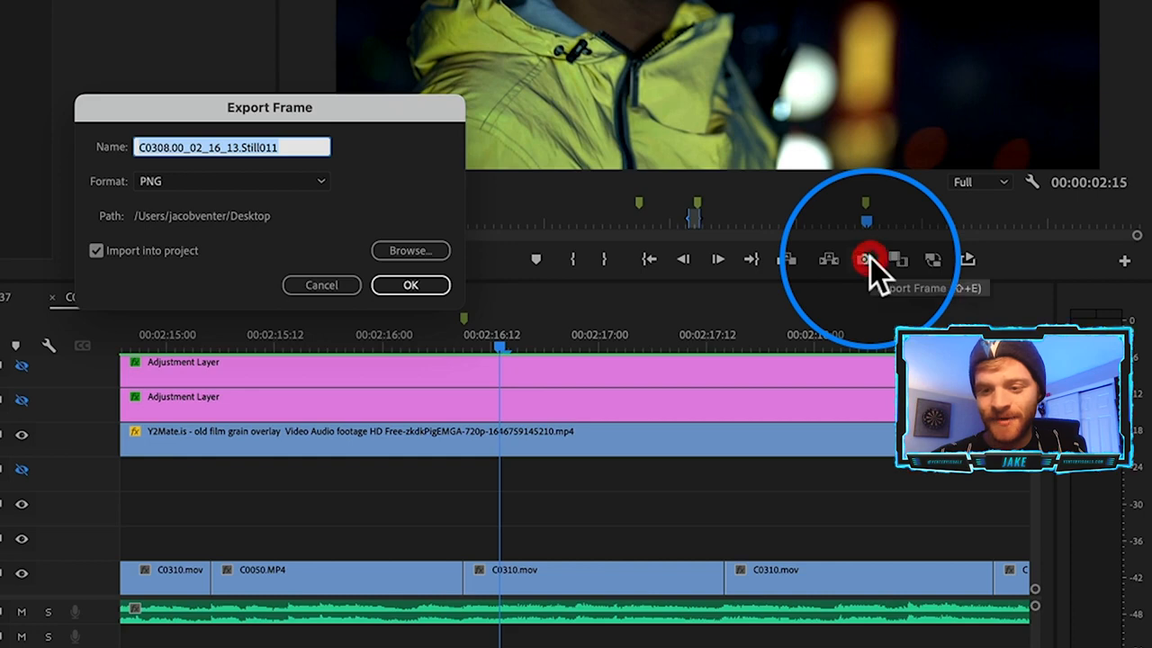
type("2")
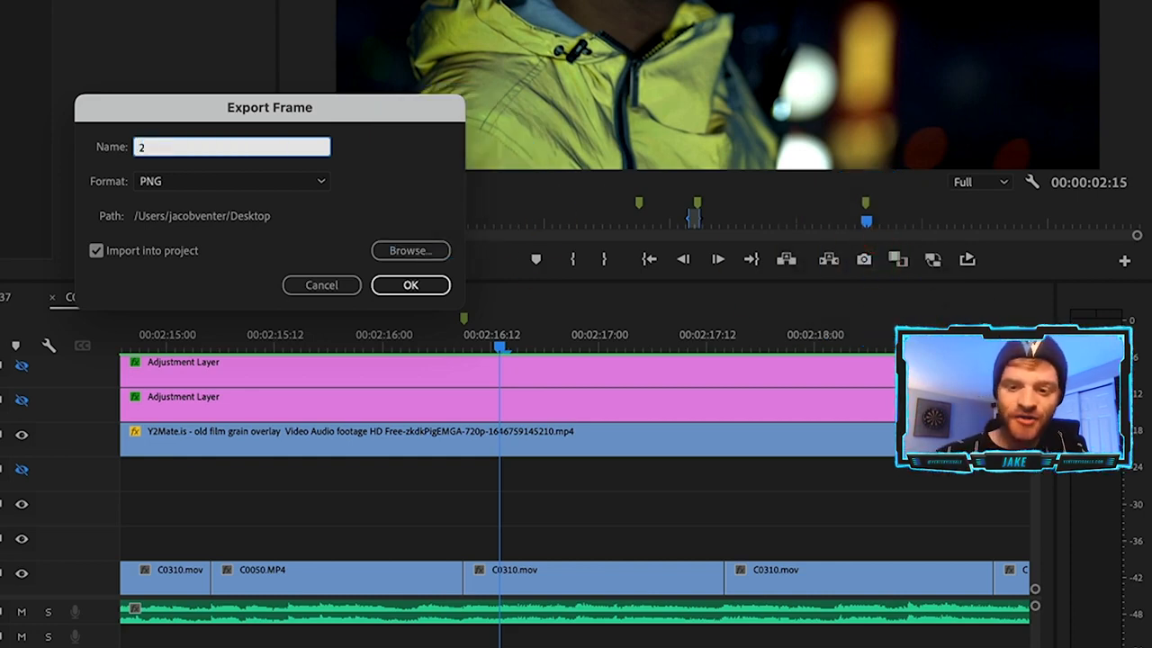
key("Return")
left_click(630, 579)
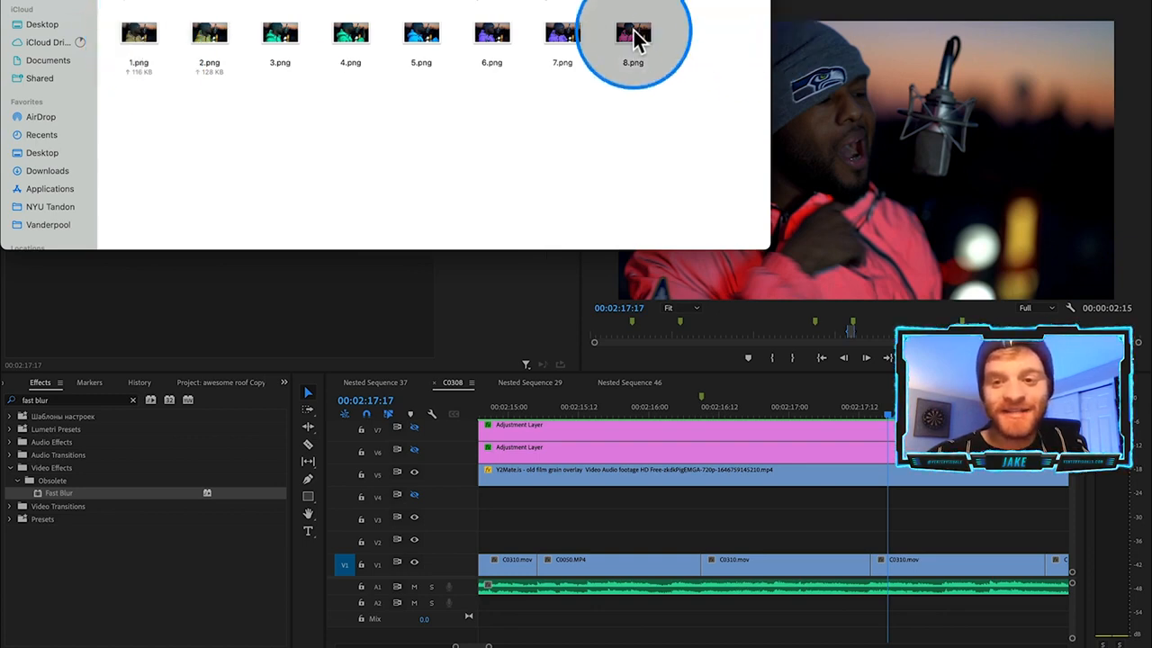
Preview the exported stills 1.png to 8.png in Finder, stepping forward and back through the sequence.
left_click(147, 43)
key("space")
key("Right")
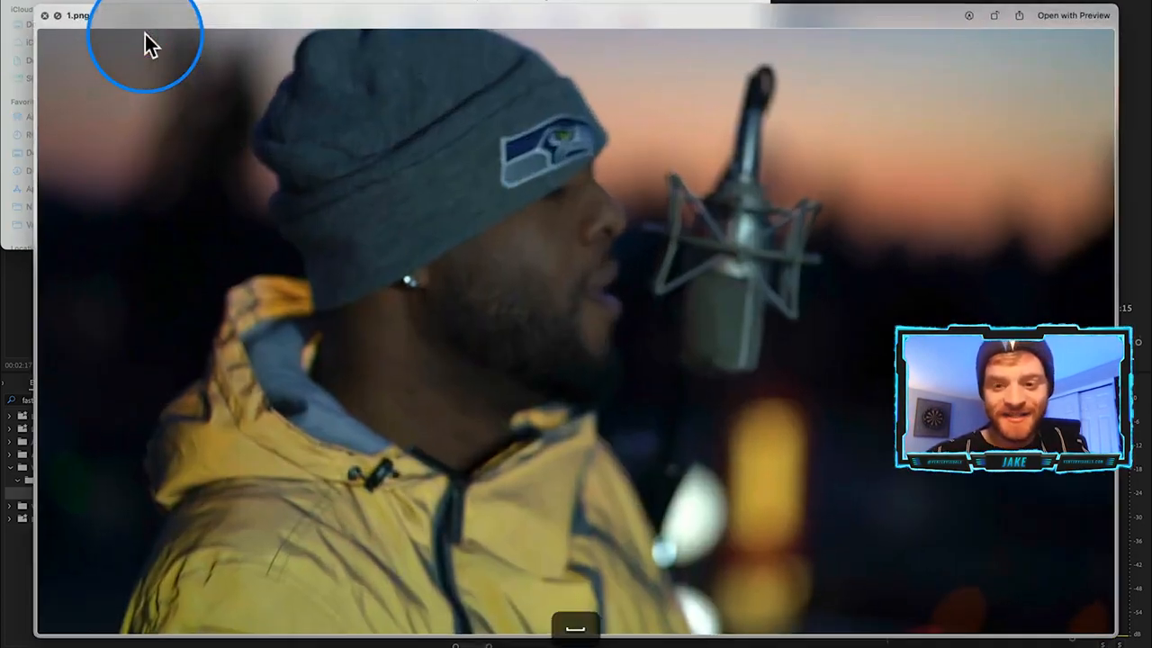
key("Right")
key("Right")
key("Right")
key("Right")
key("Right")
key("Right")
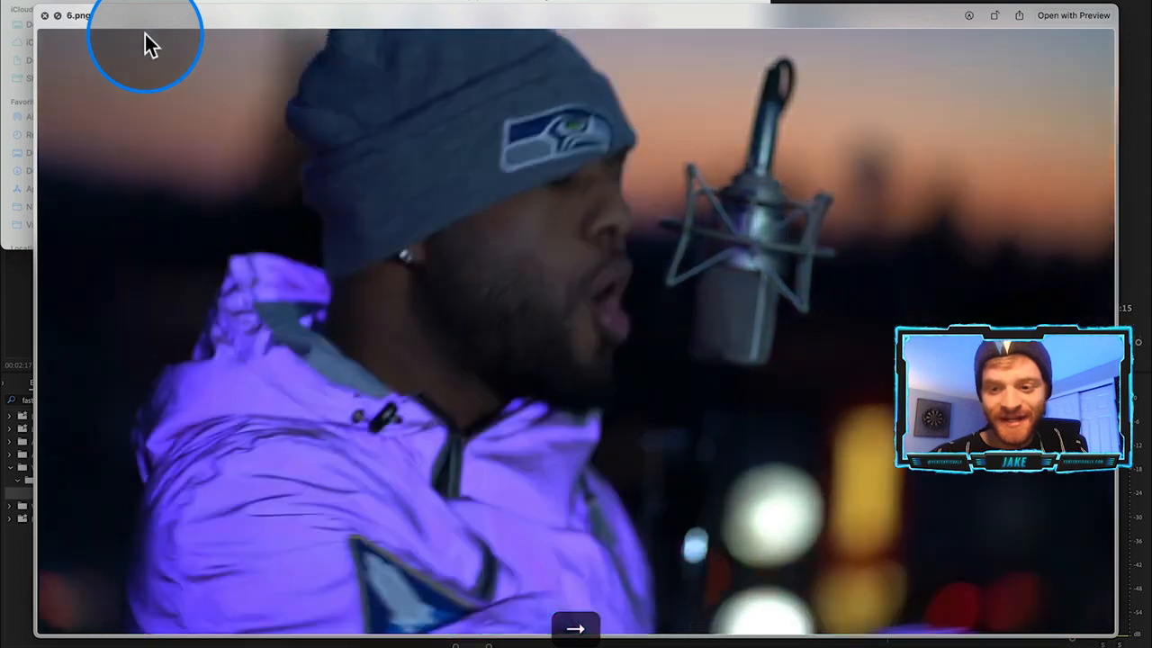
key("Right")
key("Right")
key("Right")
key("Right")
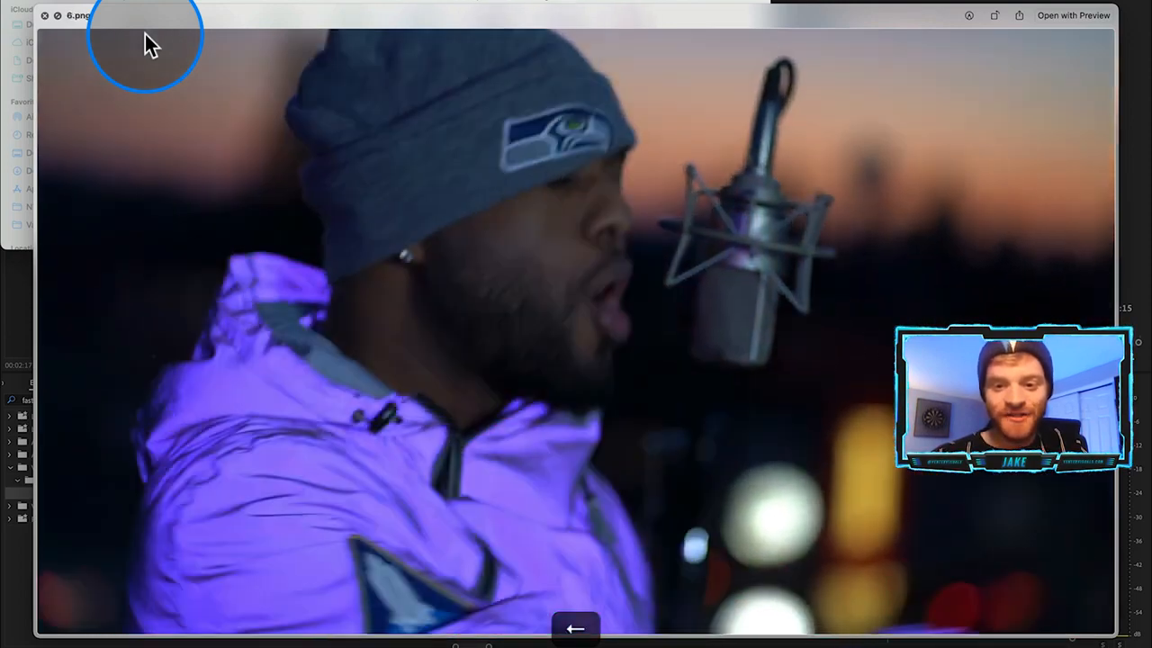
key("Left")
key("Left")
key("Left")
key("Left")
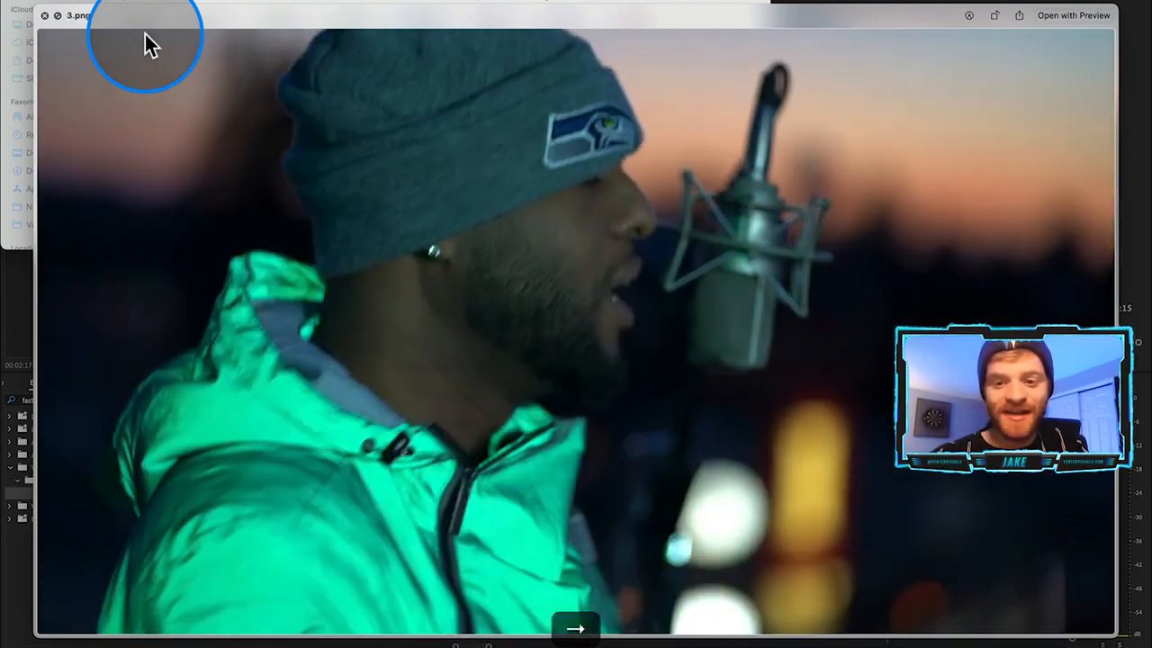
key("Left")
key("Left")
key("Left")
key("Left")
key("Left")
key("Left")
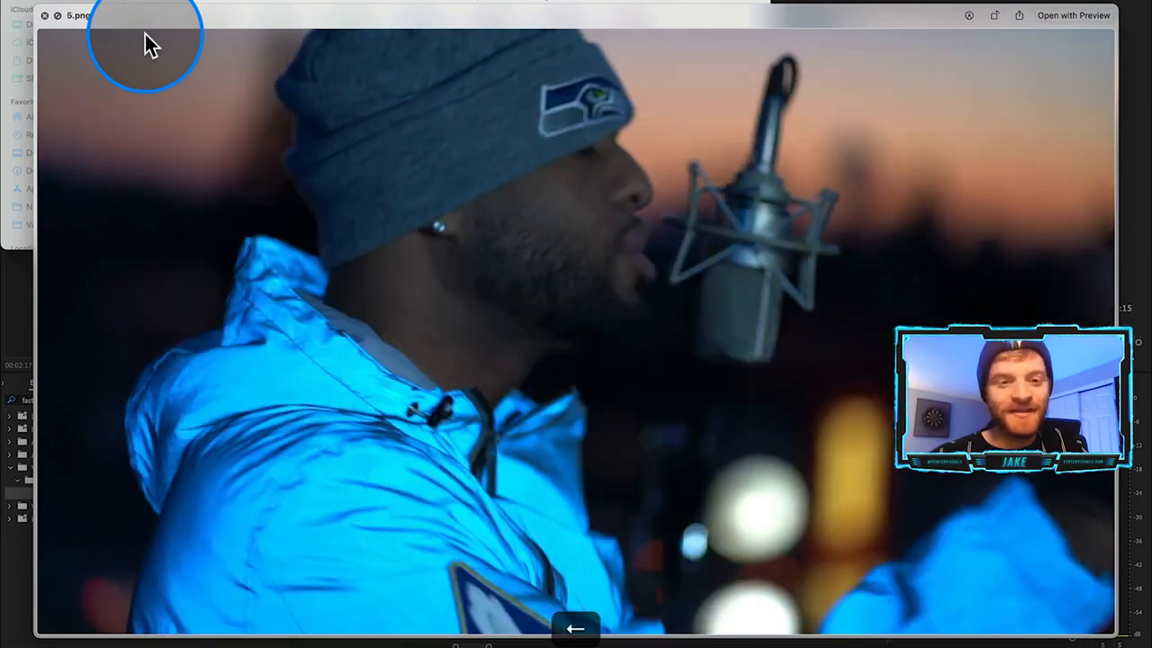
key("space")
Select the stills 1.png to 8.png and open them all in Adobe Photoshop 2022.
left_click_drag(676, 36, 115, 97)
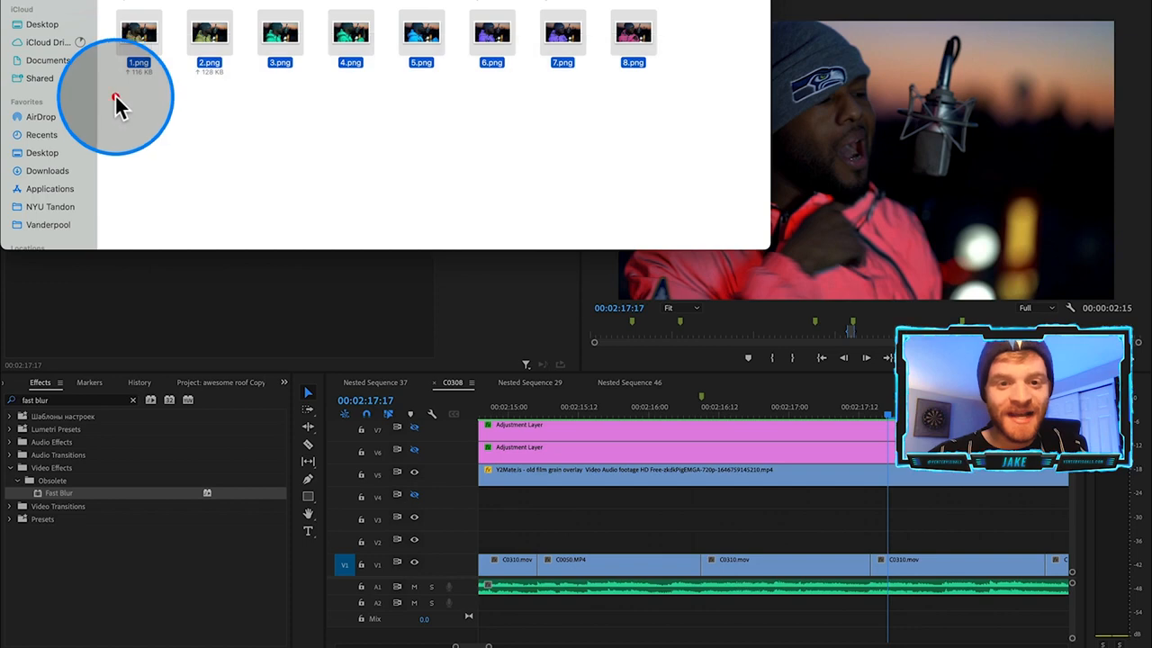
right_click(149, 41)
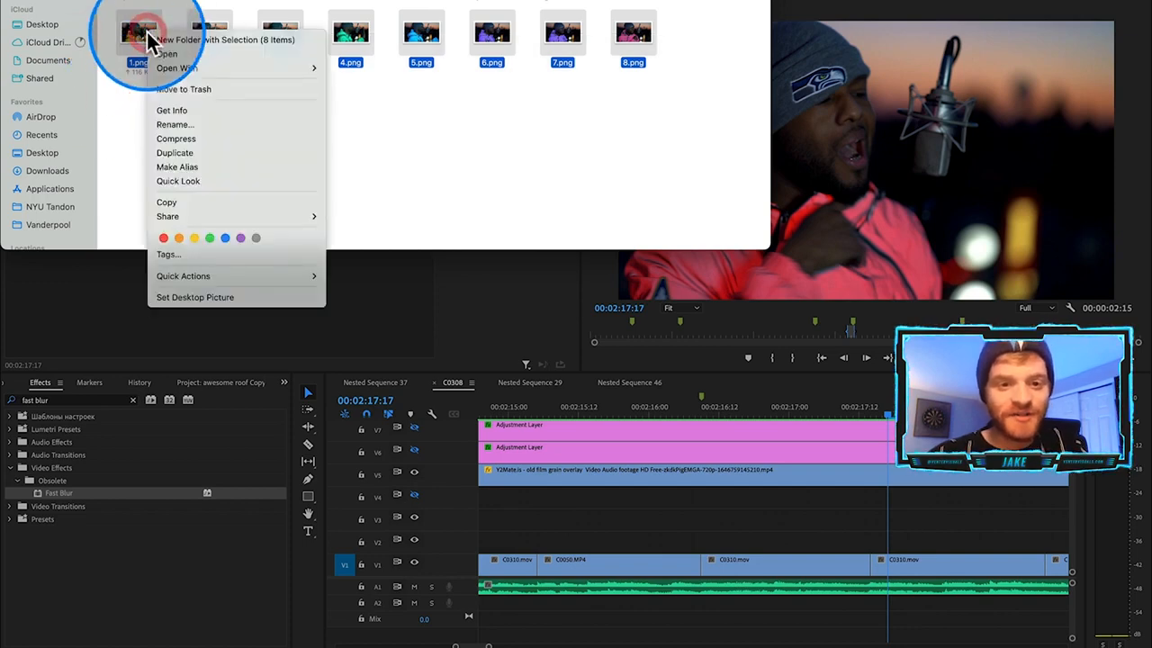
mouse_move(225, 69)
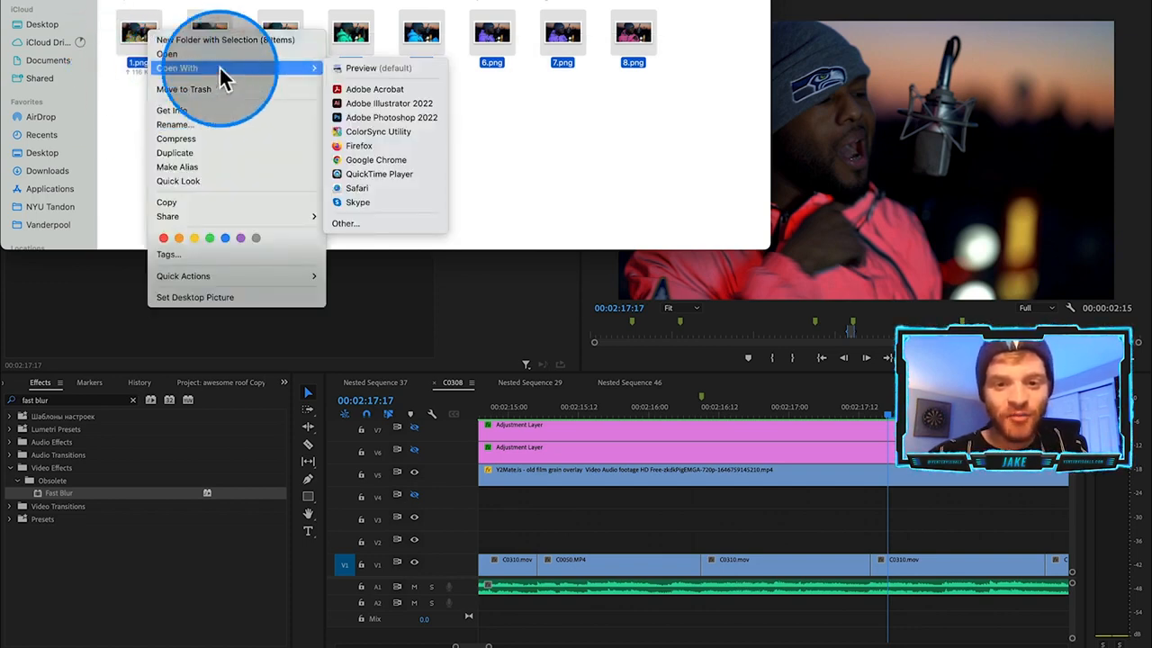
left_click(385, 119)
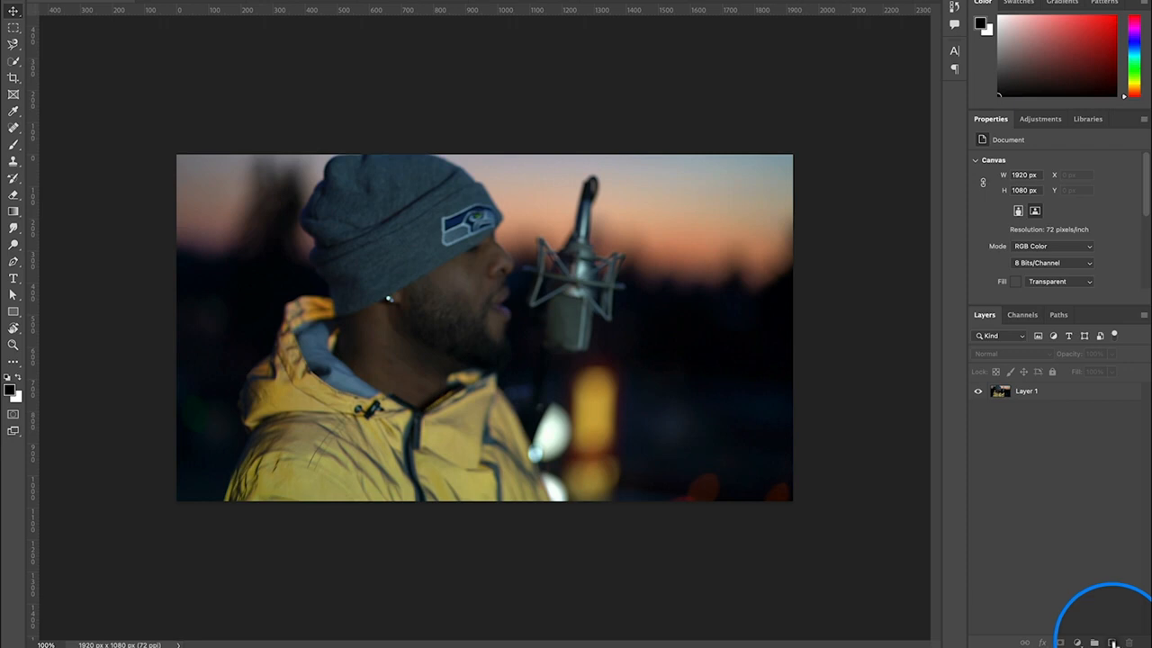
Add a new layer to 1.png and set the Brush to KYLE Ultimate Pencil Hard at 28 px.
left_click(1112, 643)
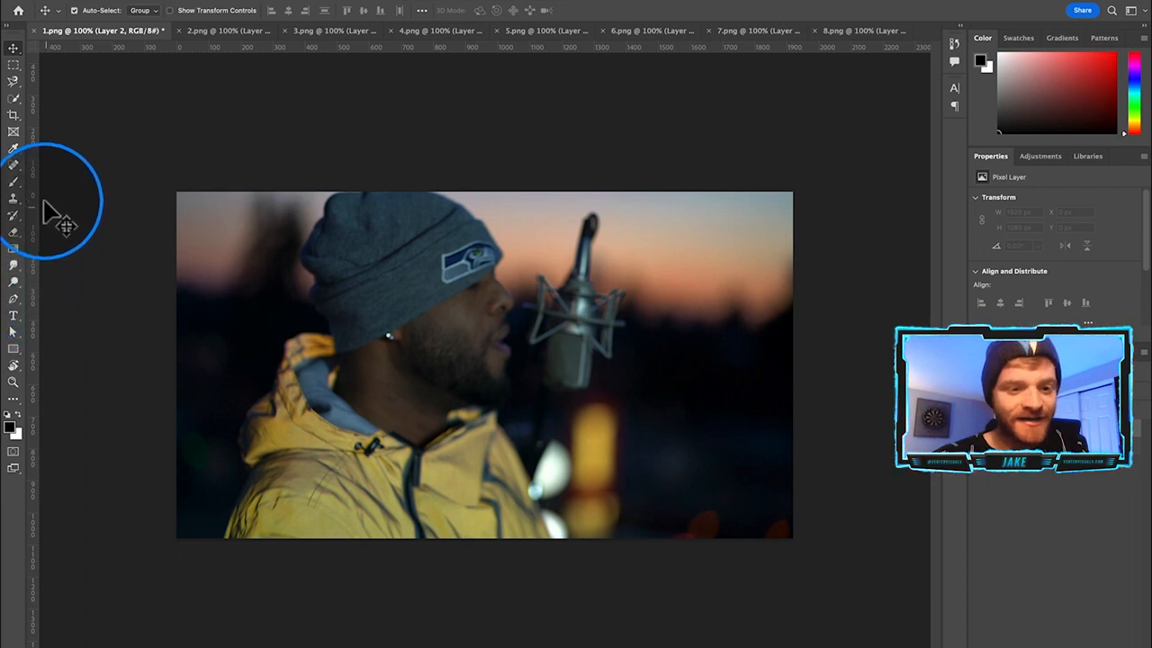
left_click(13, 183)
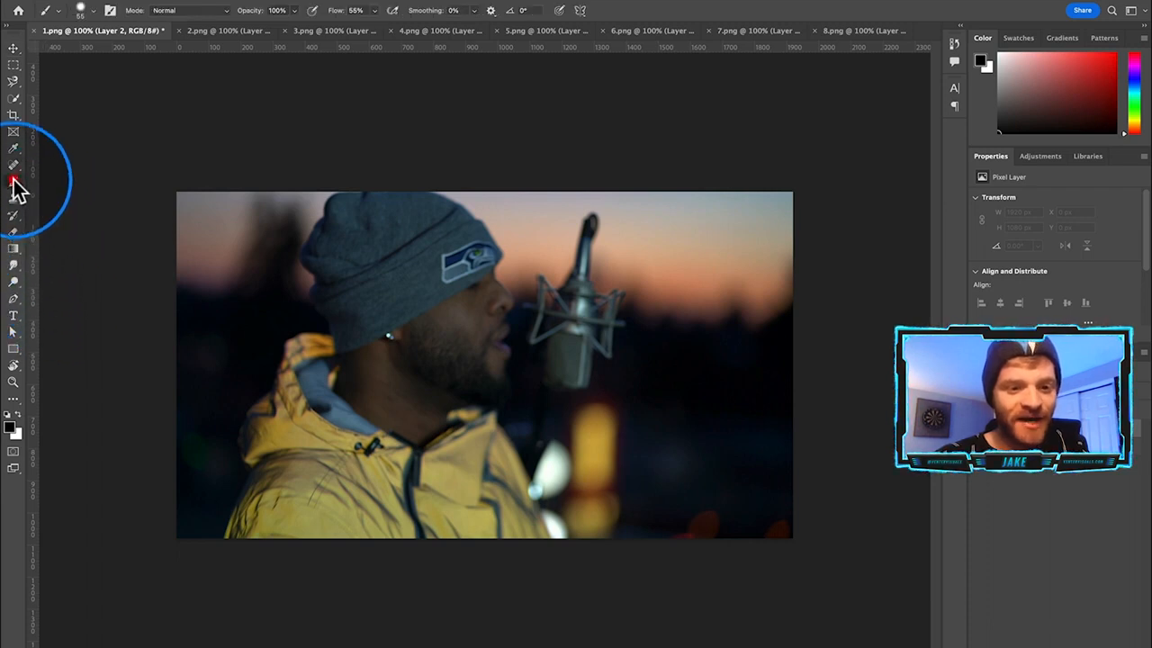
left_click(93, 11)
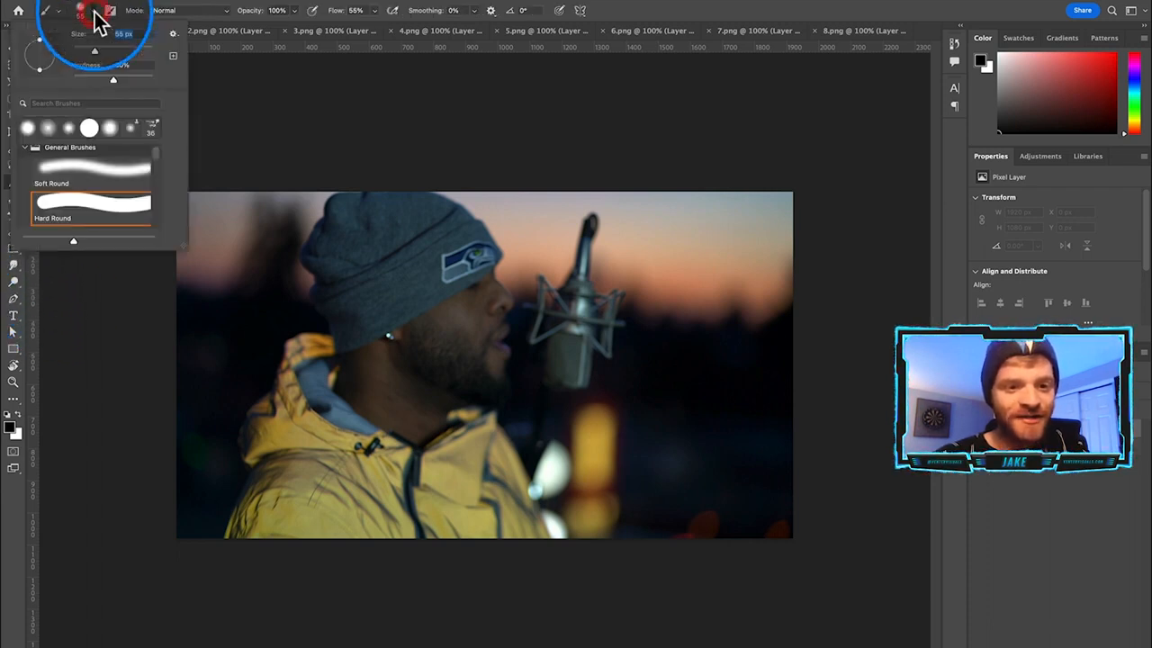
left_click(154, 135)
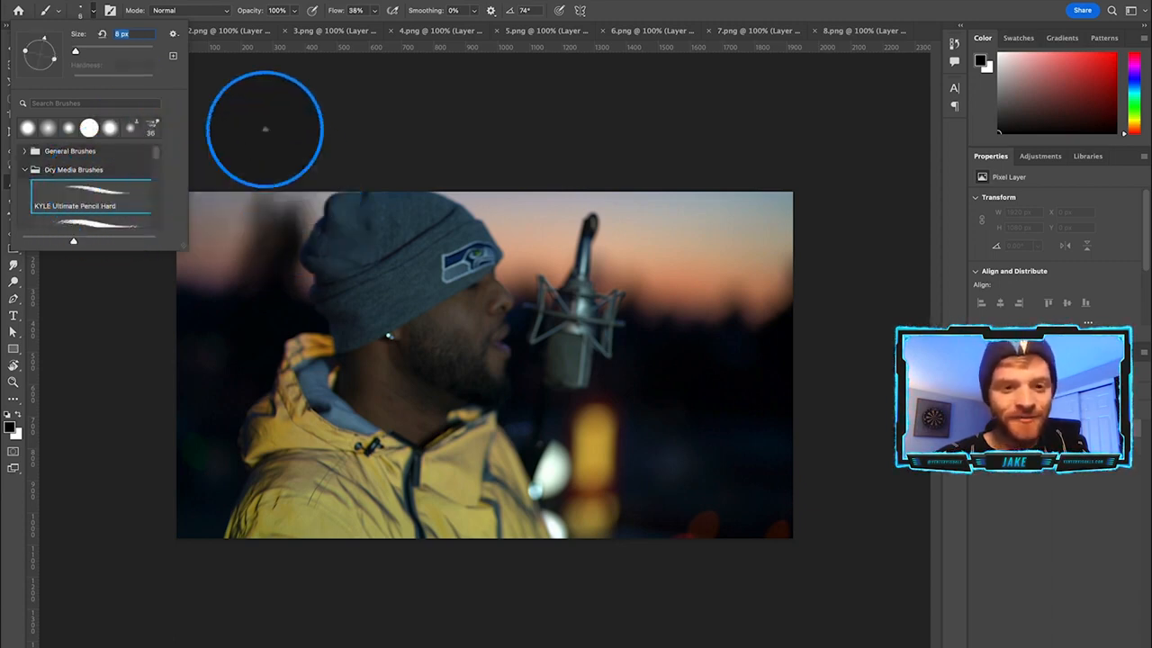
left_click_drag(76, 52, 83, 53)
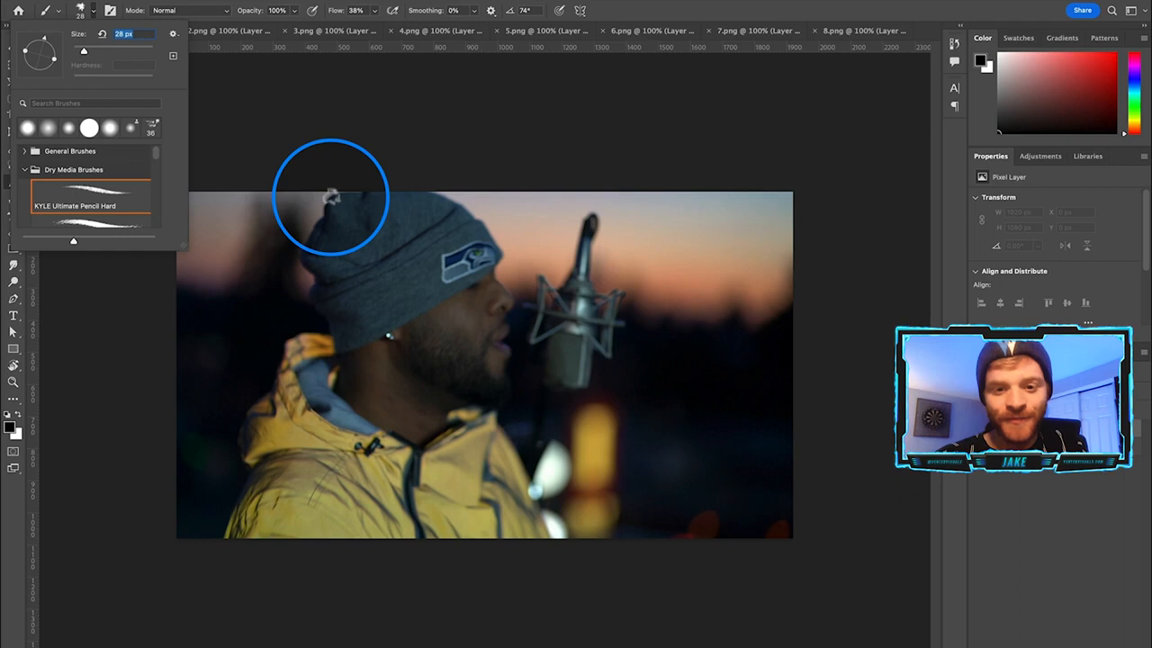
left_click(332, 196)
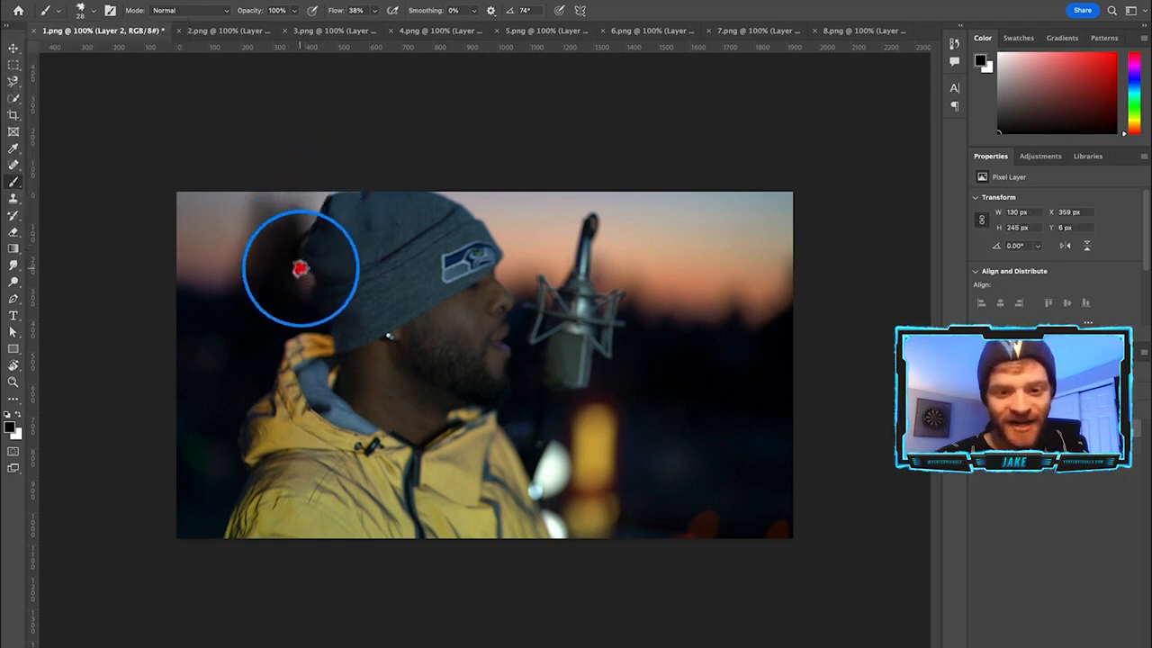
left_click(314, 304, "shift")
left_click_drag(298, 254, 317, 221)
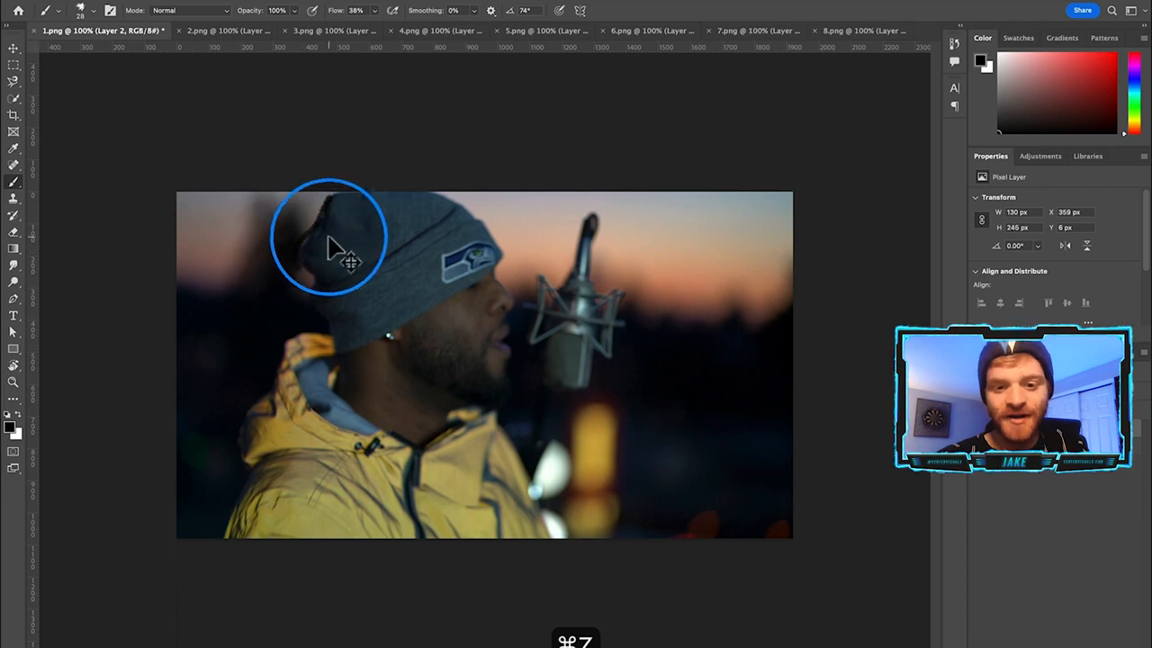
key("super+z")
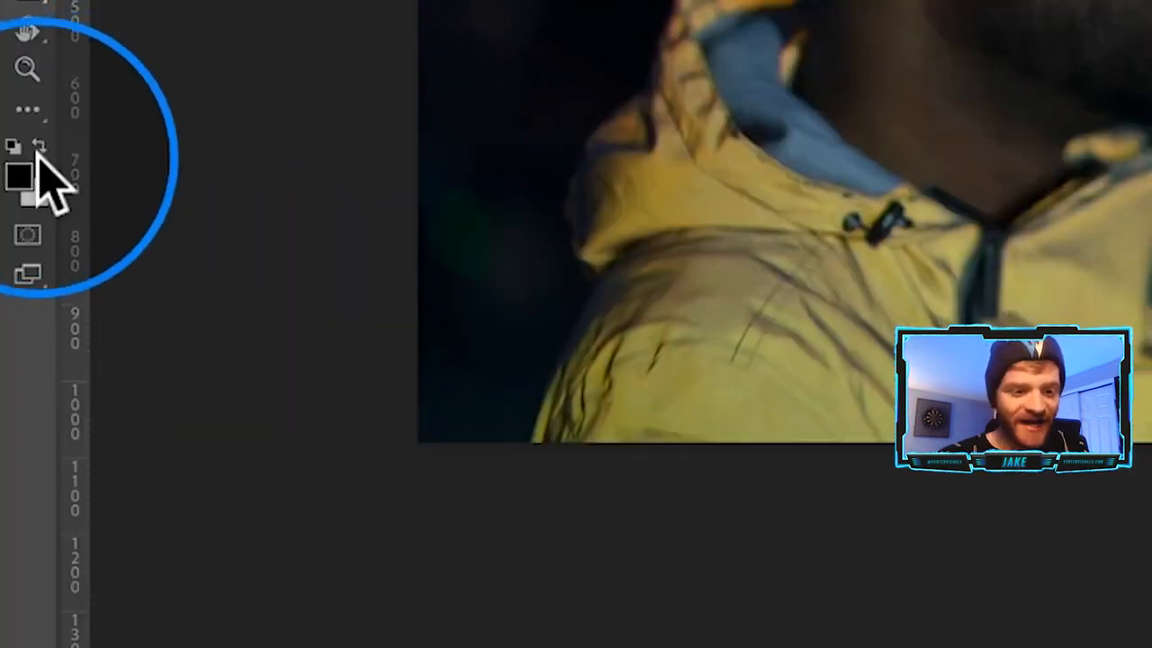
Switch the foreground color to white and paint sketch strokes along the beanie, hood, jacket back and jawline.
left_click(18, 414)
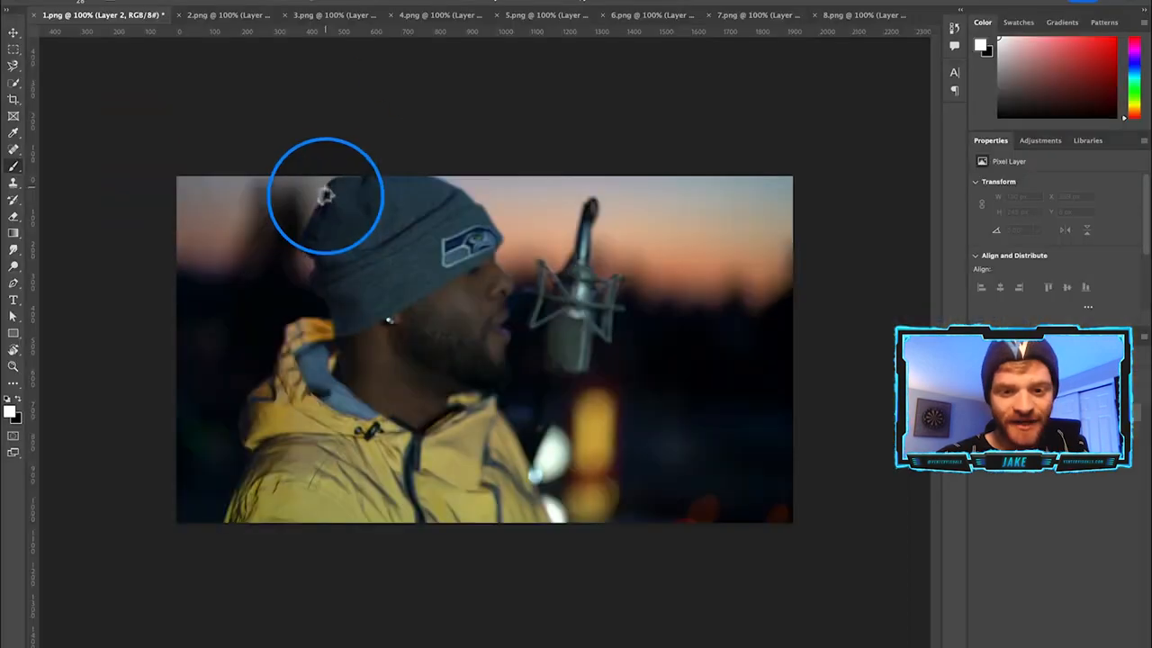
mouse_move(312, 222)
left_mouse_down()
mouse_move(317, 310)
mouse_move(273, 369)
left_mouse_up()
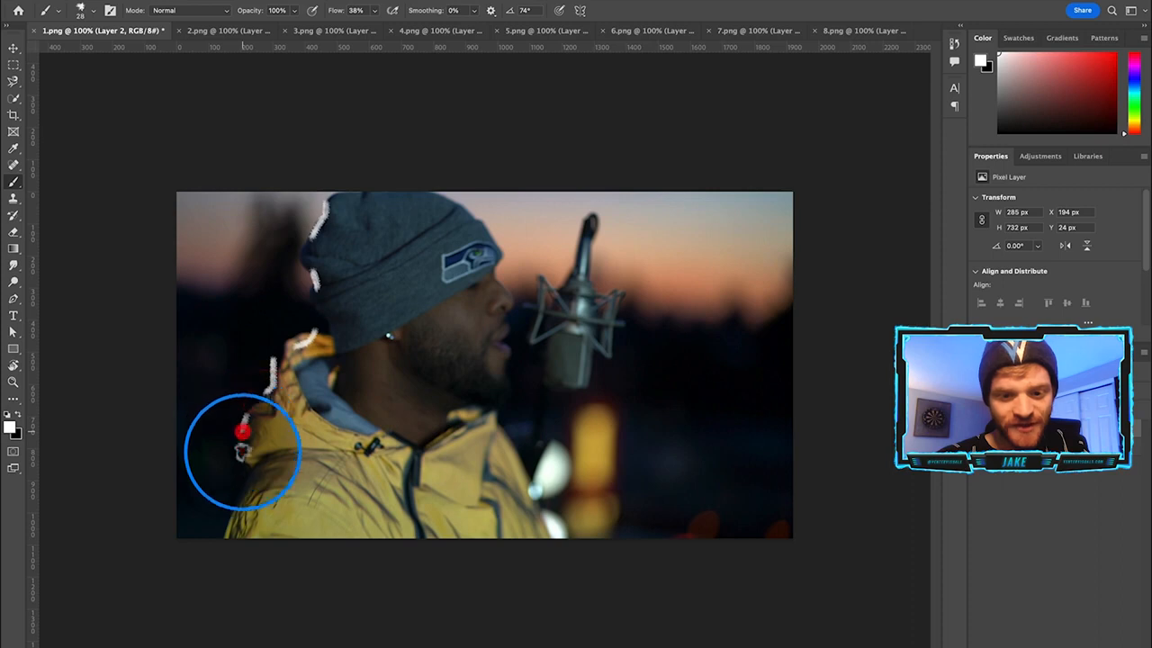
left_click_drag(249, 467, 246, 489)
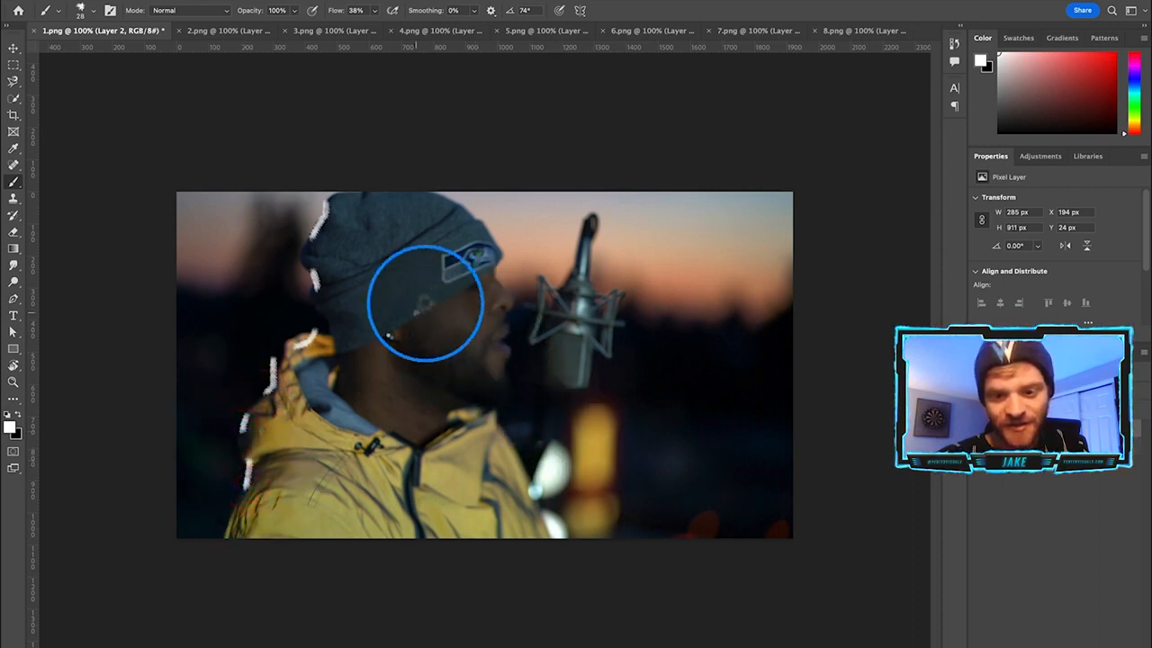
left_click_drag(417, 312, 455, 283)
left_click_drag(444, 214, 412, 248)
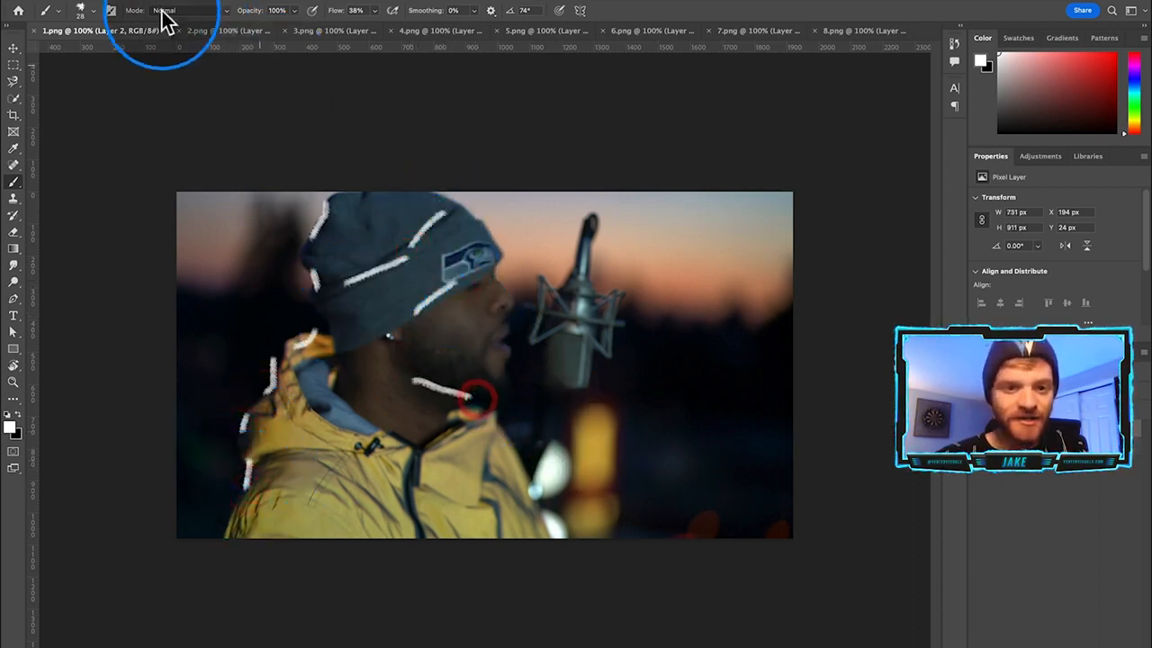
Reduce the brush to 9 px and draw thin white lines around the face, microphone and jacket front.
left_click(97, 11)
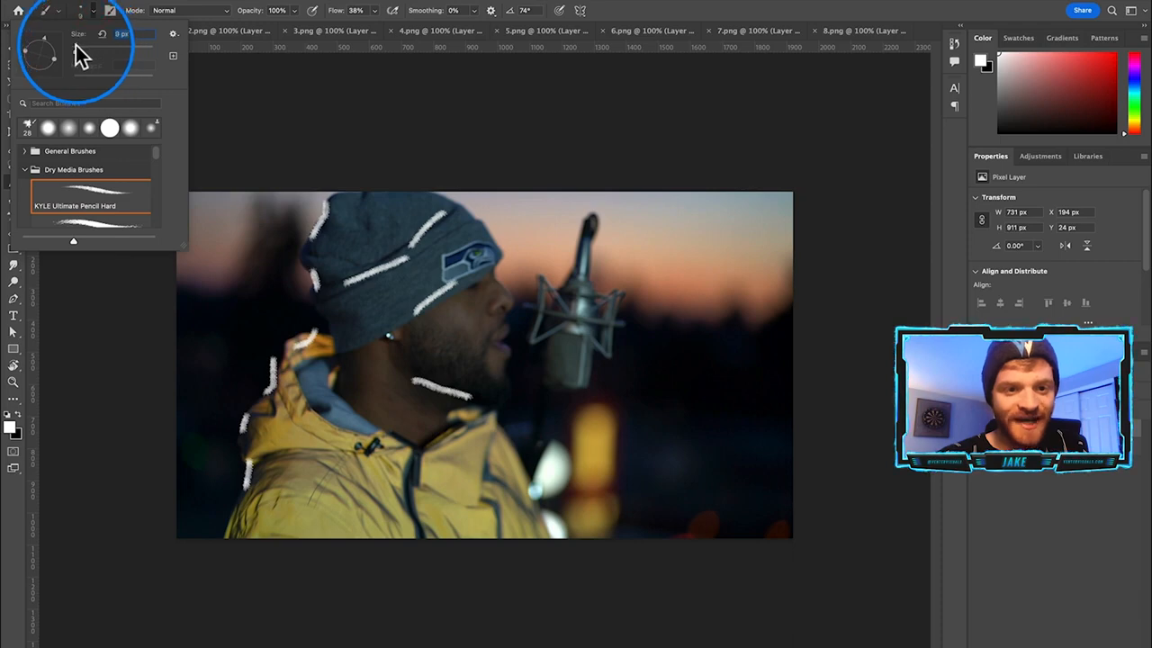
mouse_move(484, 224)
left_mouse_down()
mouse_move(519, 308)
mouse_move(511, 340)
mouse_move(522, 342)
mouse_move(530, 312)
left_mouse_up()
left_click_drag(515, 368, 528, 353)
left_click_drag(472, 287, 482, 286)
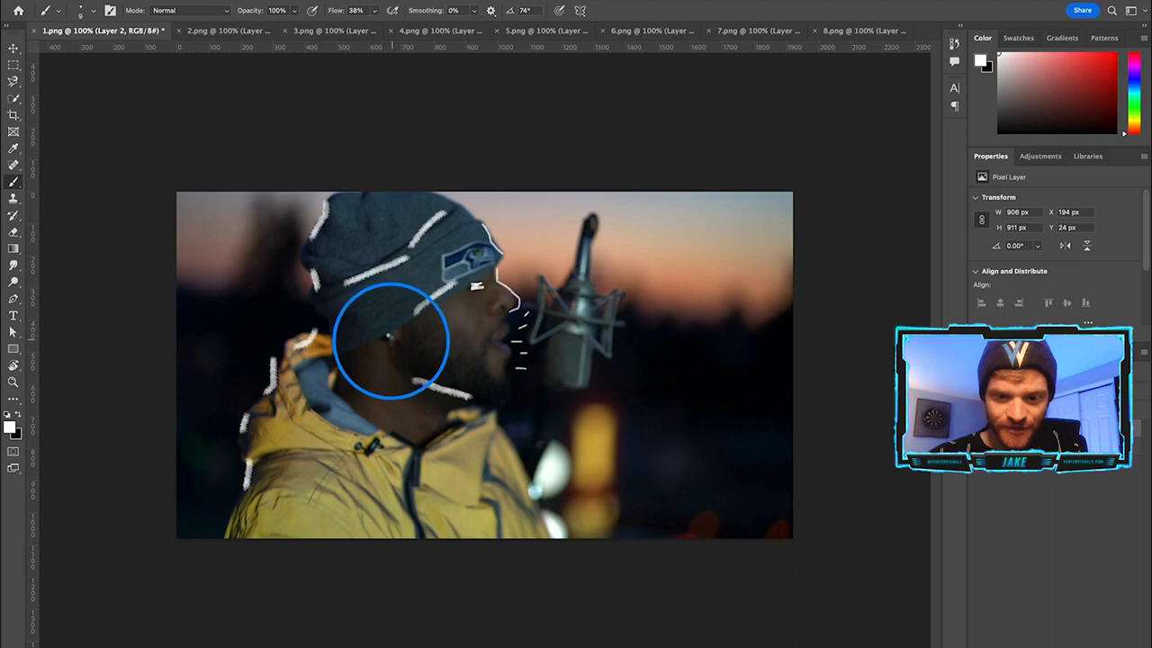
left_click_drag(366, 452, 405, 486)
mouse_move(321, 475)
left_mouse_down()
mouse_move(353, 502)
mouse_move(363, 476)
left_mouse_up()
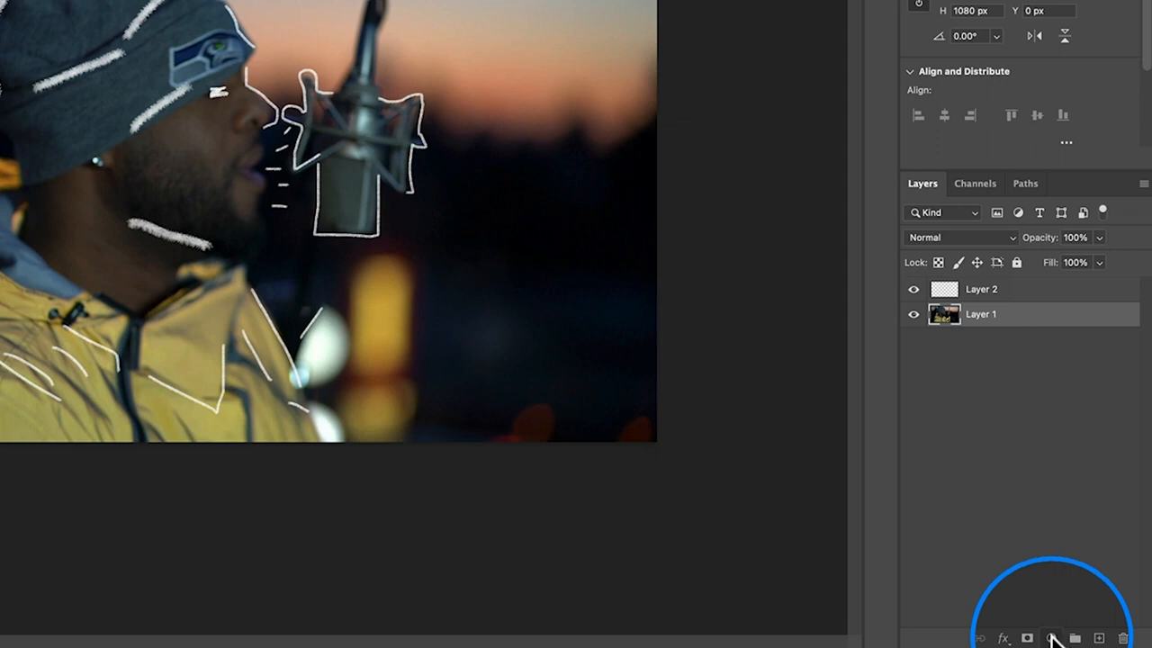
Add a Hue/Saturation adjustment above Layer 1 with Hue -180 and Saturation -43.
left_click(1052, 638)
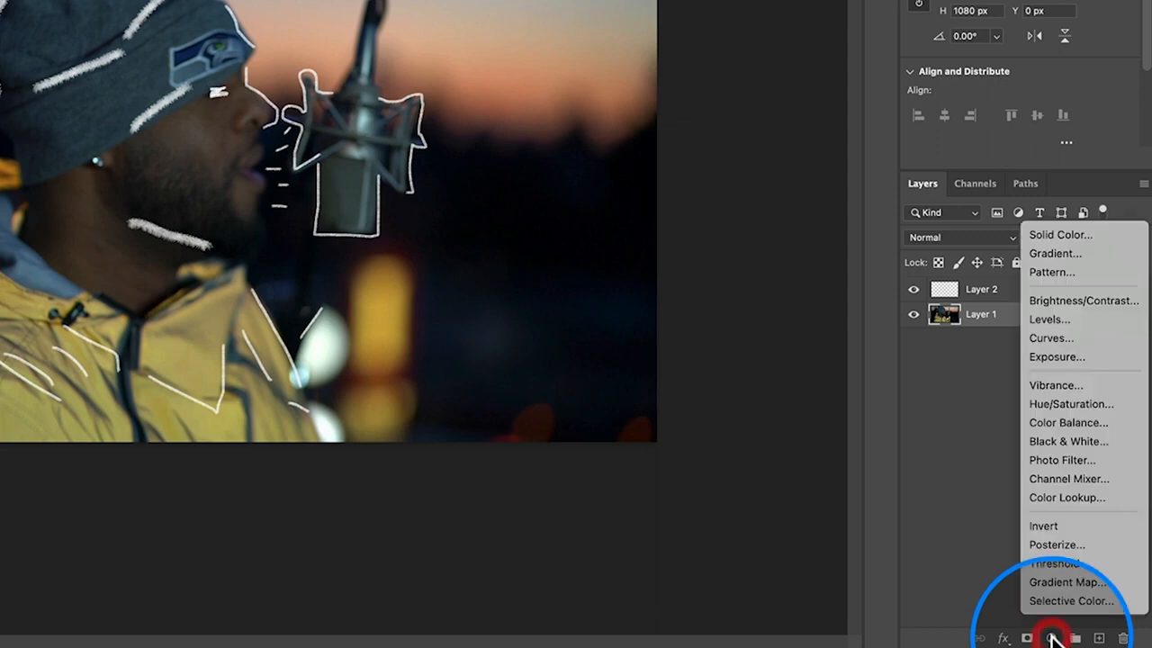
left_click(1077, 404)
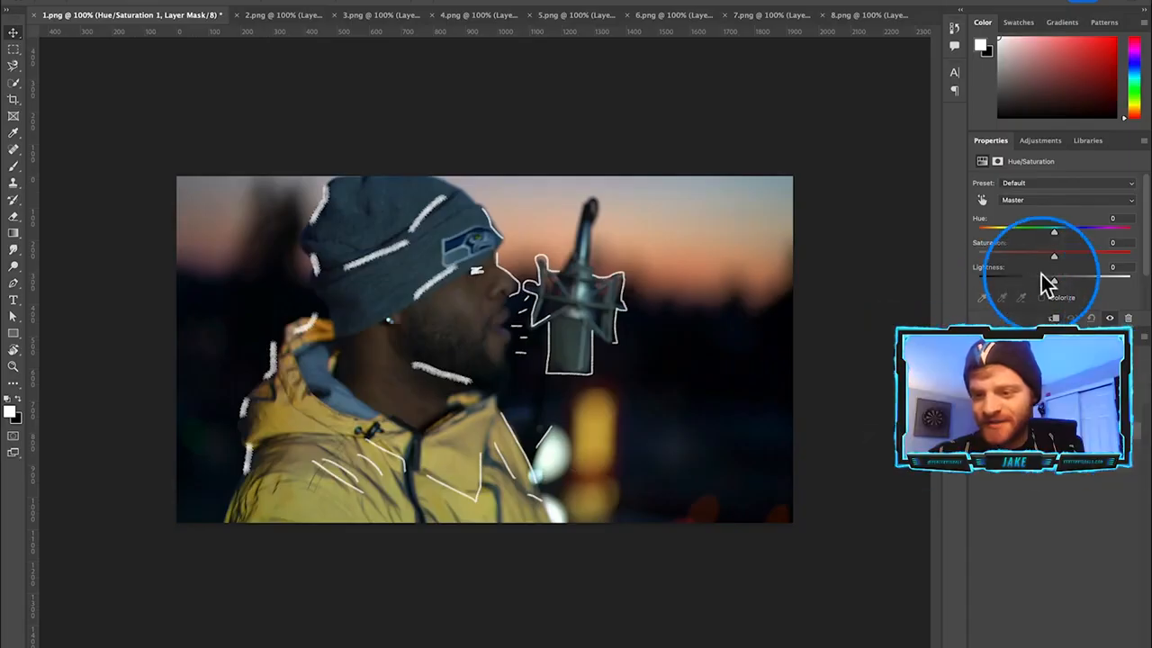
left_click_drag(1051, 253, 1021, 258)
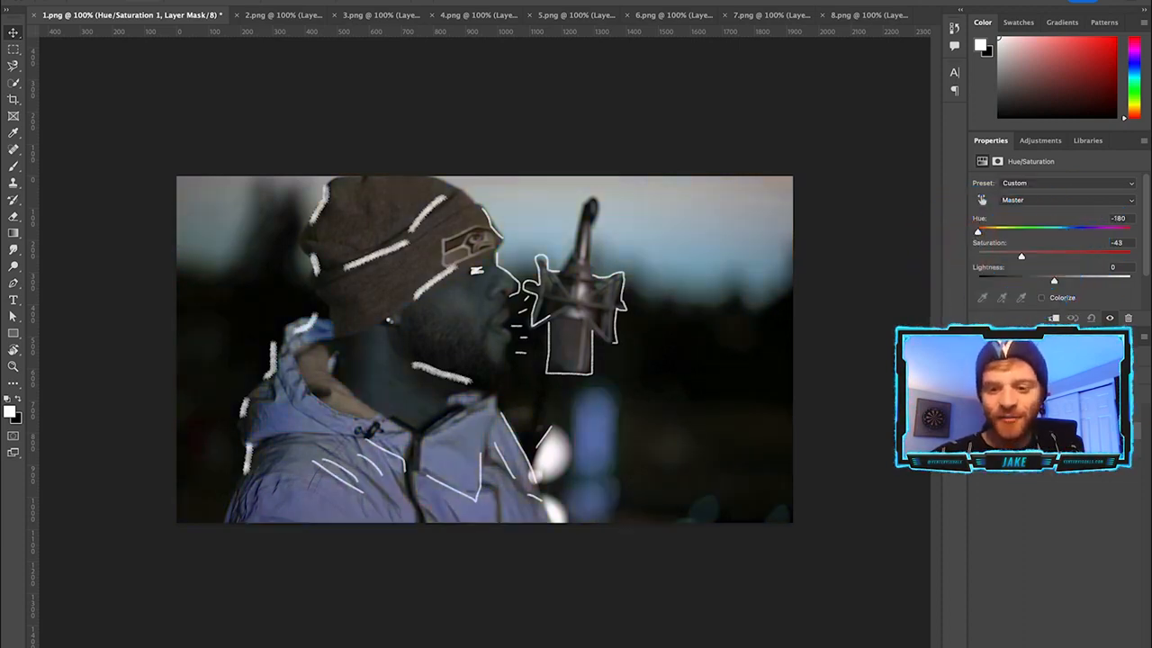
Select the Hue/Saturation adjustment layer in 1.png and switch to the 2.png document.
left_click(1044, 412)
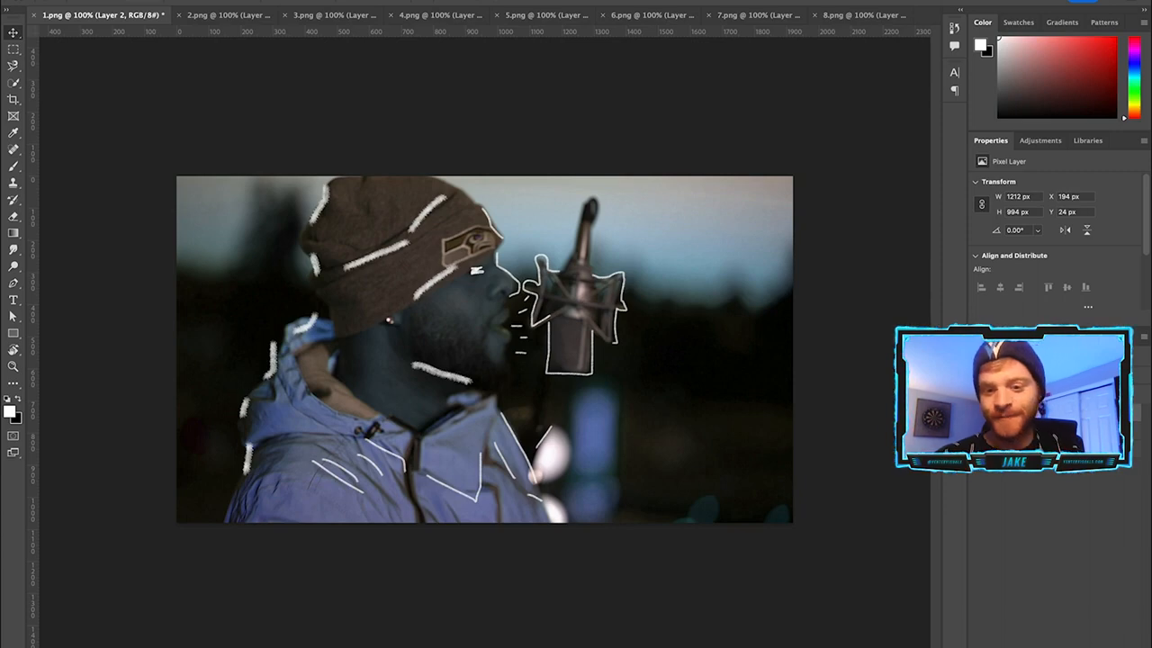
left_click(1068, 432)
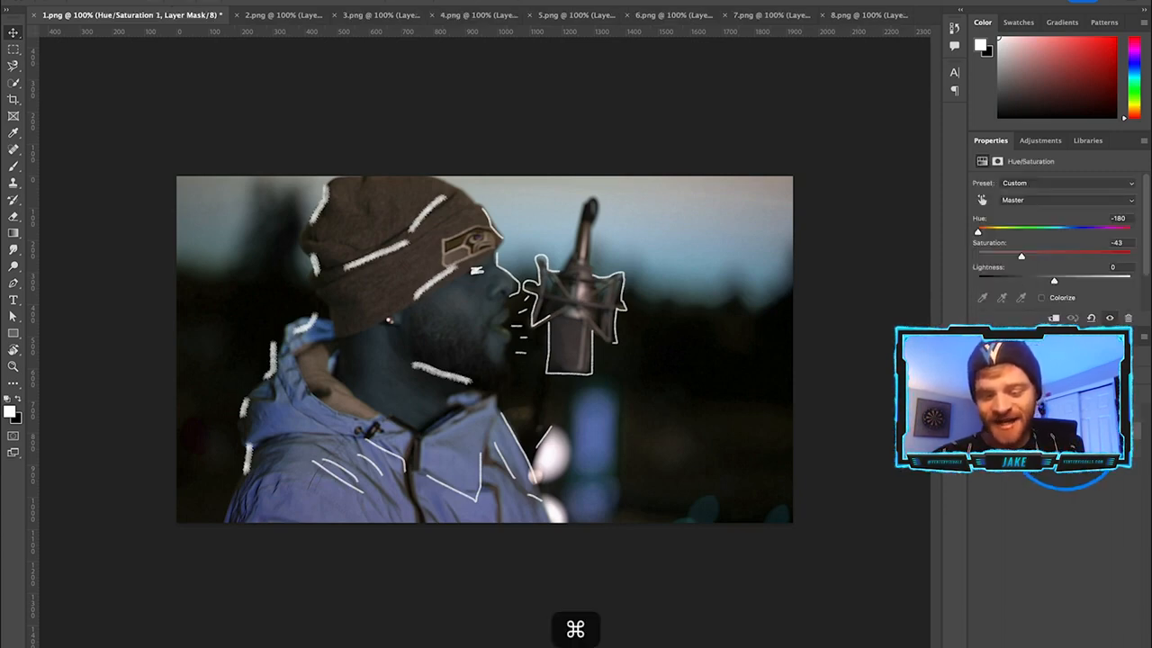
left_click(280, 15)
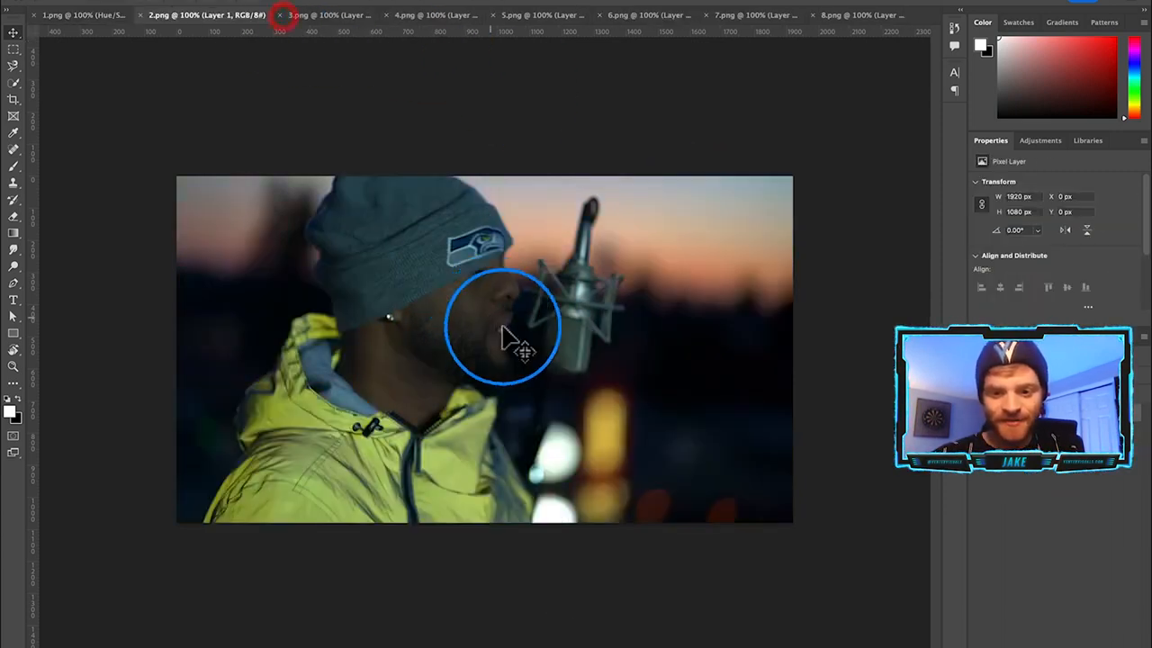
Paste the copied Hue/Saturation adjustment layer into each of the documents 2.png through 8.png.
key("super+v")
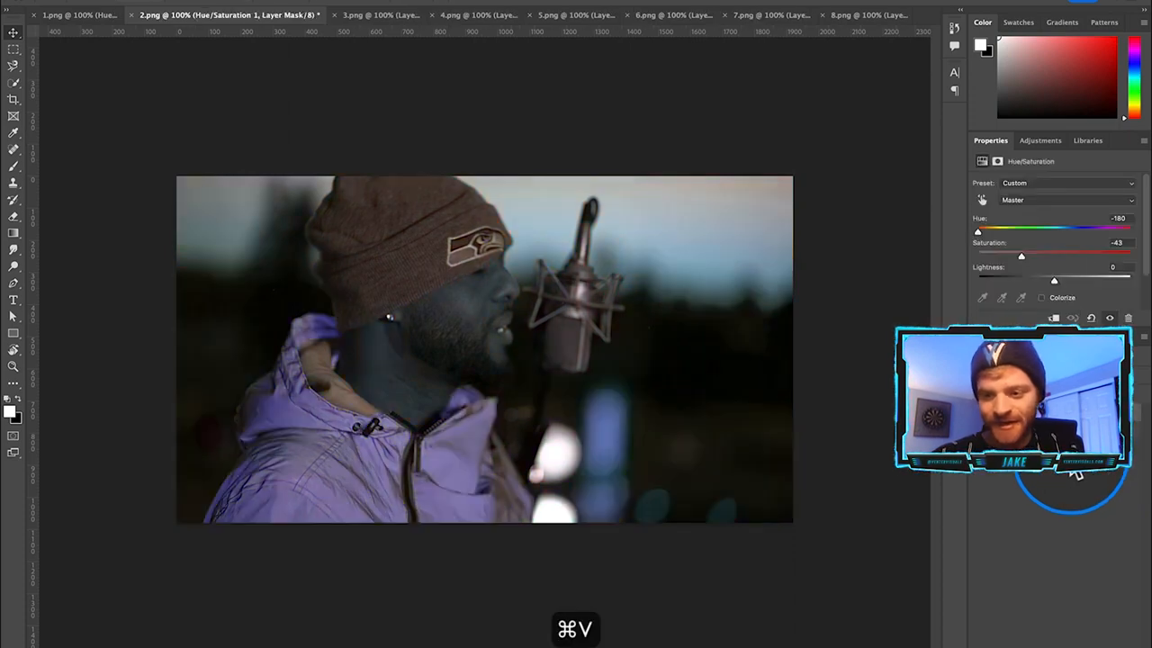
left_click(365, 16)
key("super+v")
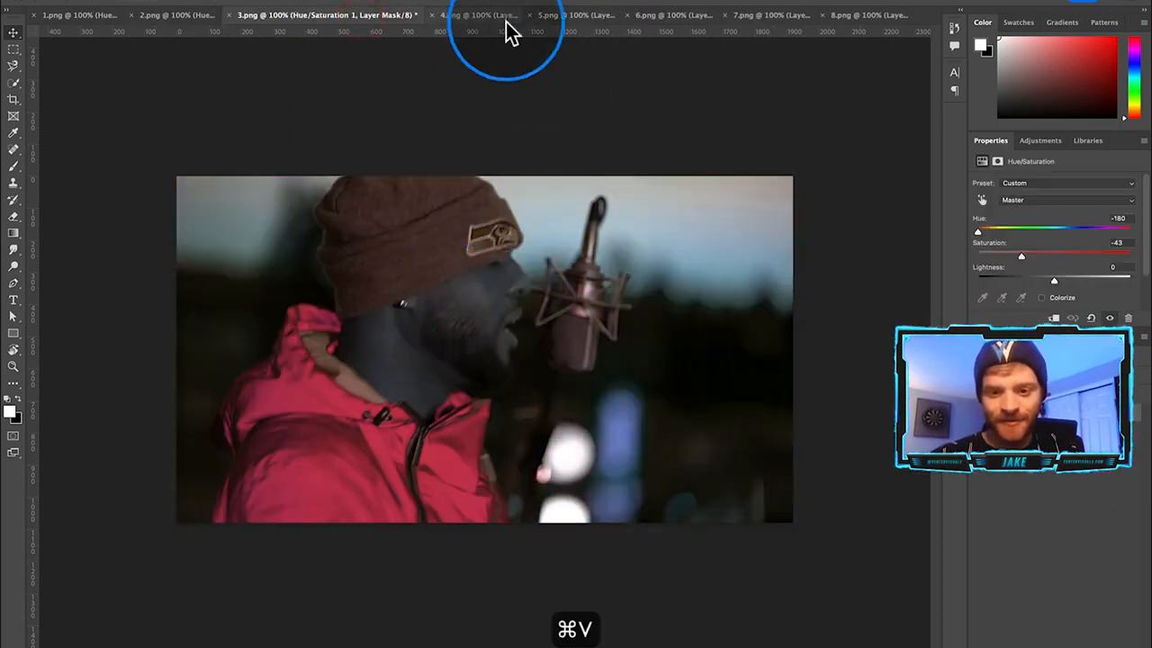
left_click(477, 15)
key("super+v")
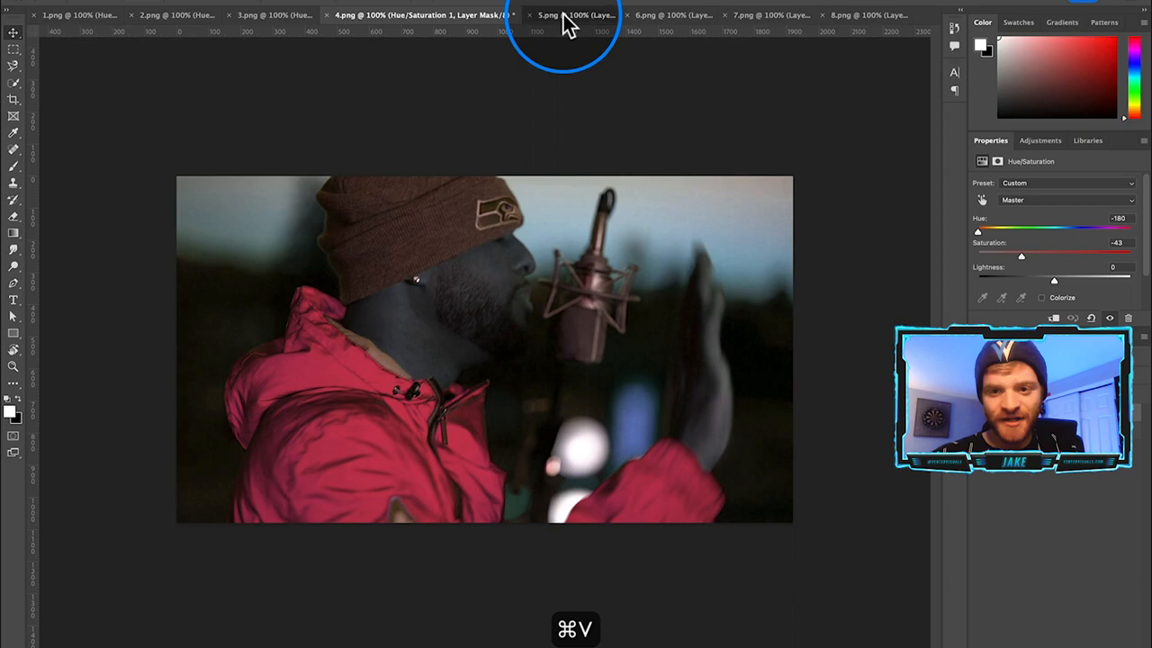
left_click(567, 19)
key("super+v")
left_click(663, 18)
key("super+v")
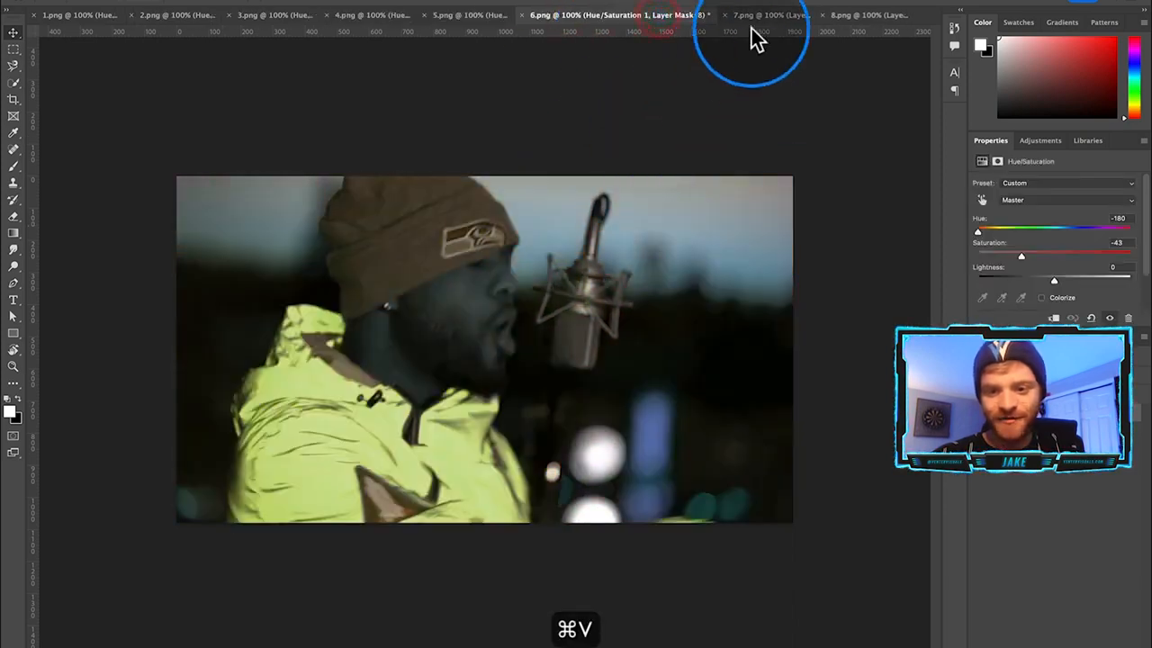
left_click(772, 18)
key("super+v")
left_click(856, 19)
key("super+v")
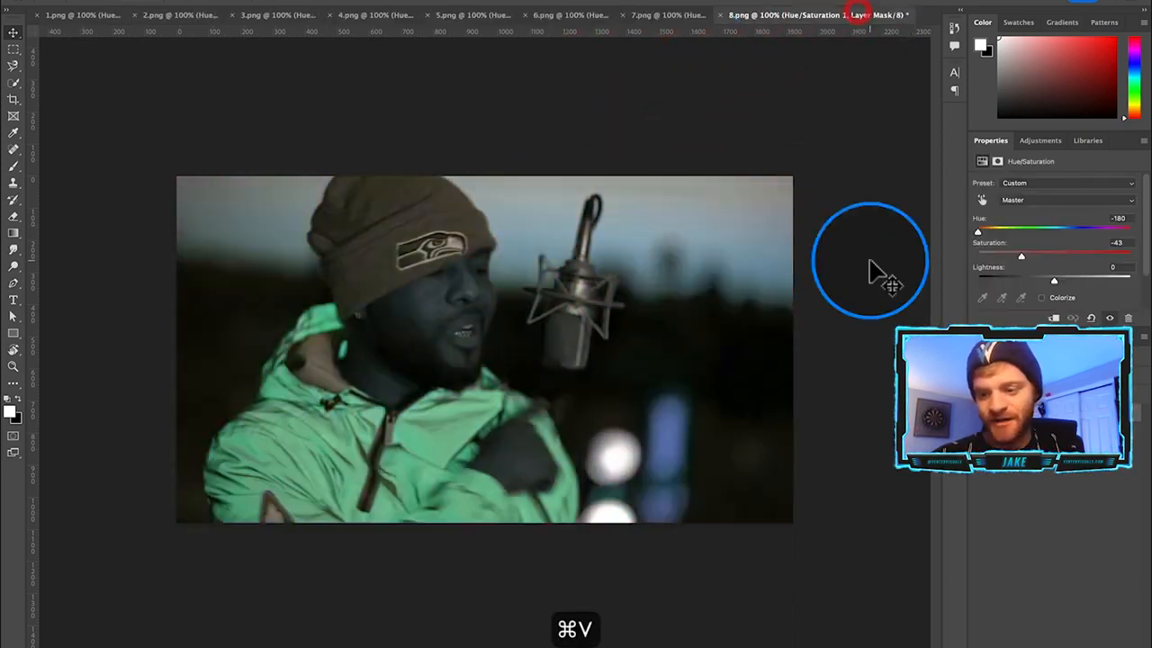
Add a new layer in 2.png and brush thin white lines along the beanie, hood and jacket.
left_click(168, 16)
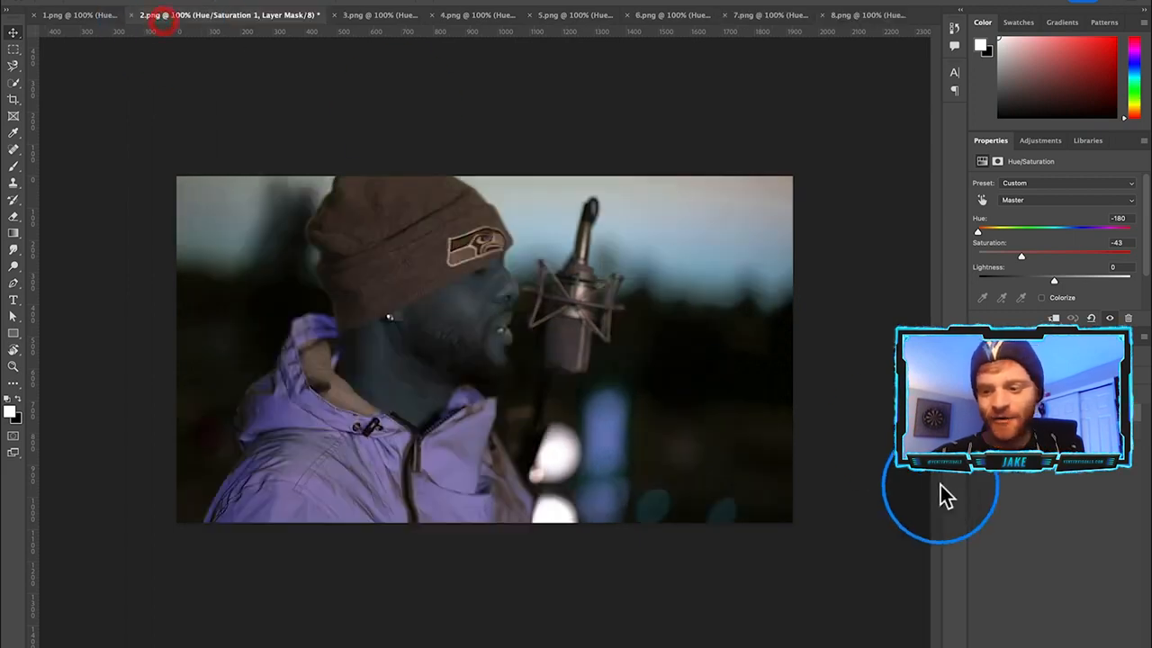
left_click(1114, 647)
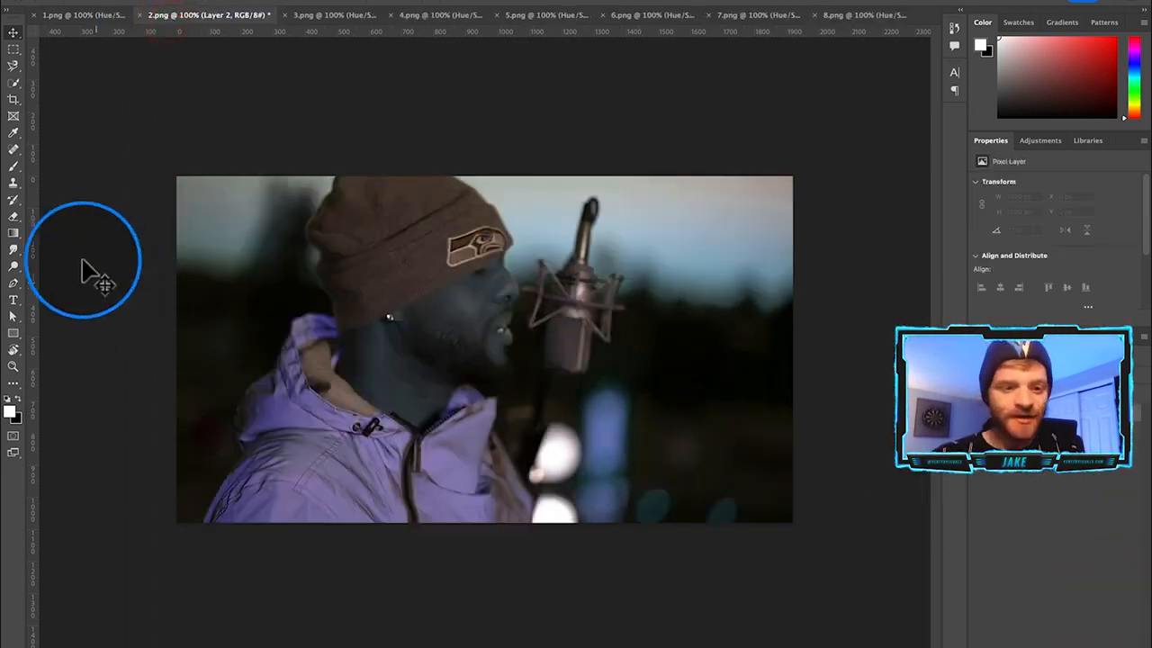
left_click(14, 167)
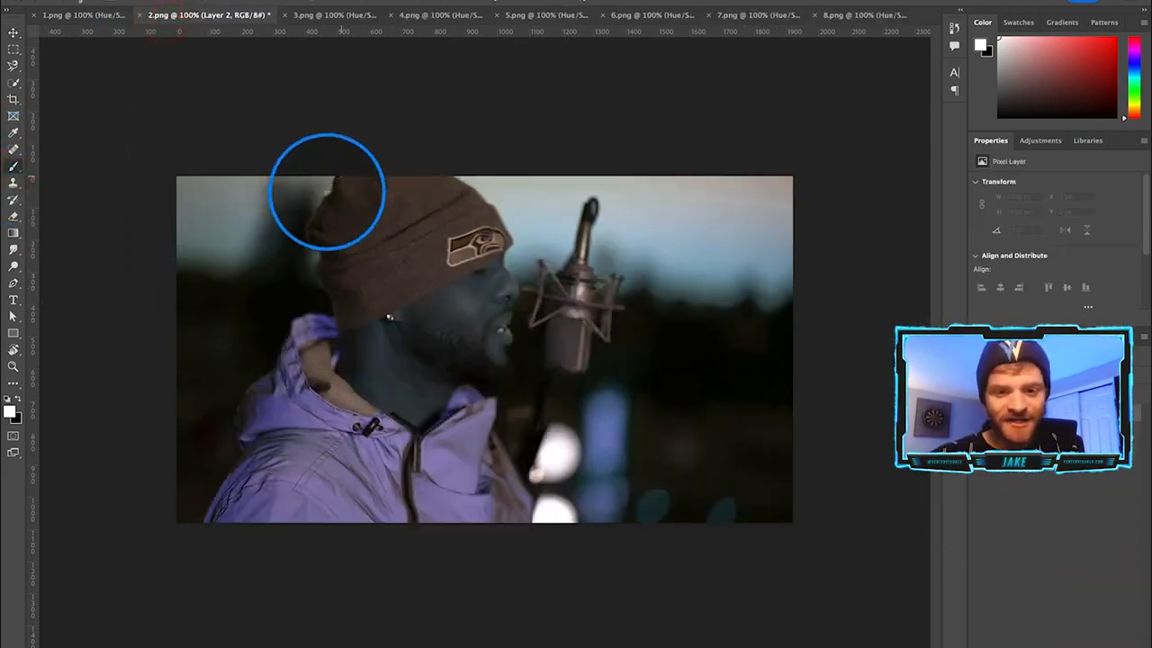
left_click_drag(334, 154, 303, 258)
mouse_move(330, 295)
left_mouse_down()
mouse_move(311, 358)
mouse_move(287, 370)
left_mouse_up()
left_click_drag(265, 437, 201, 526)
mouse_move(317, 449)
left_mouse_down()
mouse_move(364, 447)
mouse_move(401, 478)
left_mouse_up()
left_click_drag(295, 457, 372, 494)
Paint small white marks on the eye, brow and cheek of the man in 2.png.
left_click_drag(473, 277, 483, 269)
left_click(514, 278)
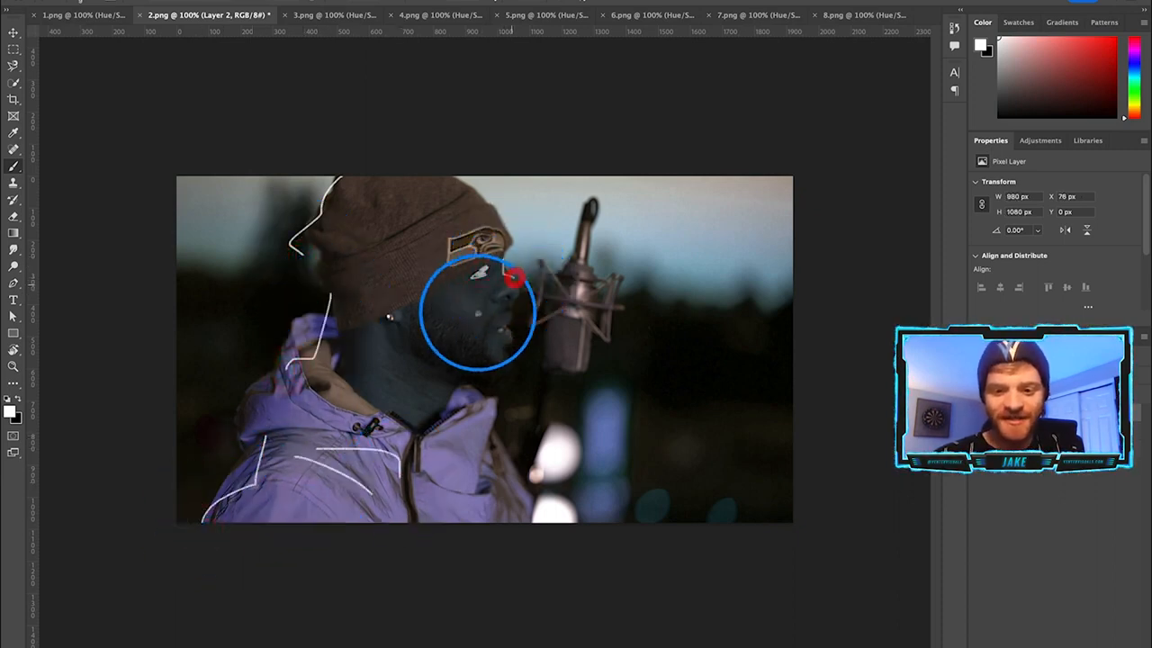
left_click_drag(459, 312, 470, 317)
left_click_drag(451, 320, 477, 351)
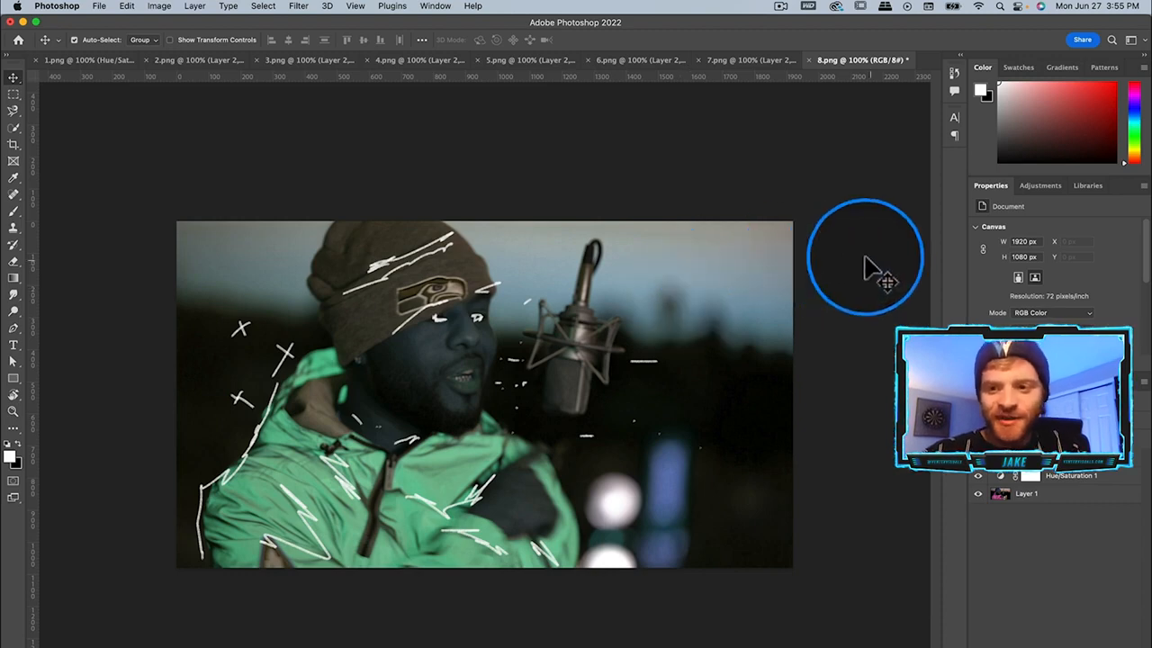
Review the sketch lines on the decorated frames from 7.png back to 1.png.
left_click(744, 62)
left_click(631, 63)
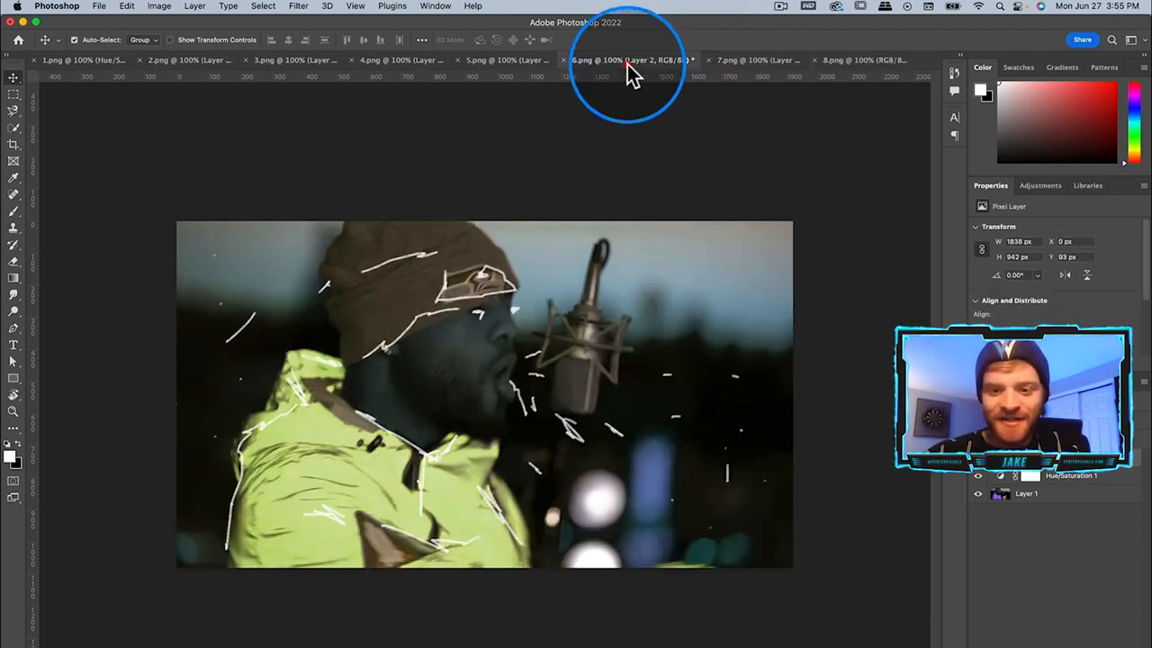
left_click(482, 63)
left_click(376, 63)
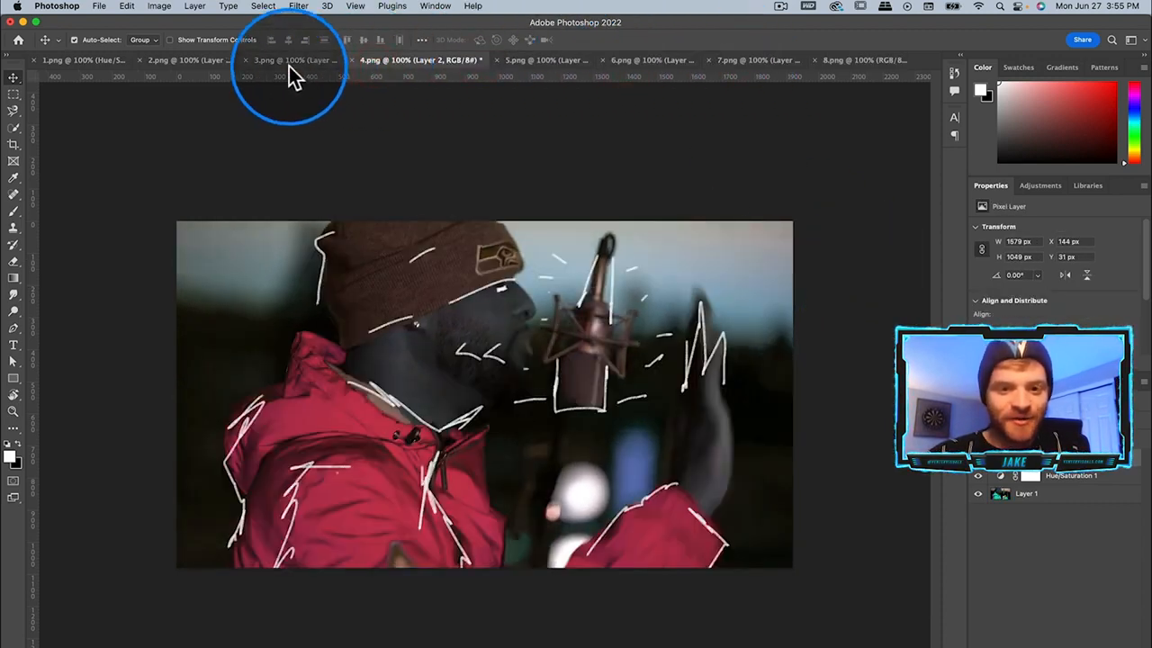
left_click(289, 65)
left_click(191, 66)
left_click(94, 65)
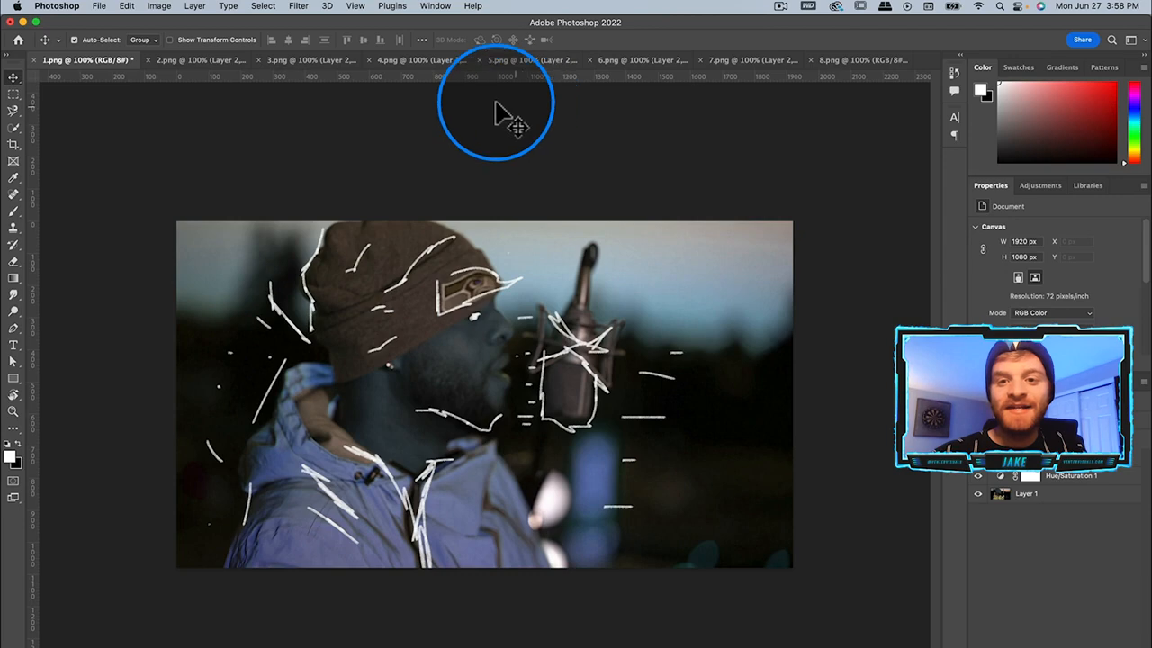
Quick-export 1.png as a PNG into a new Desktop folder named CUT OUT PNGS.
left_click(99, 6)
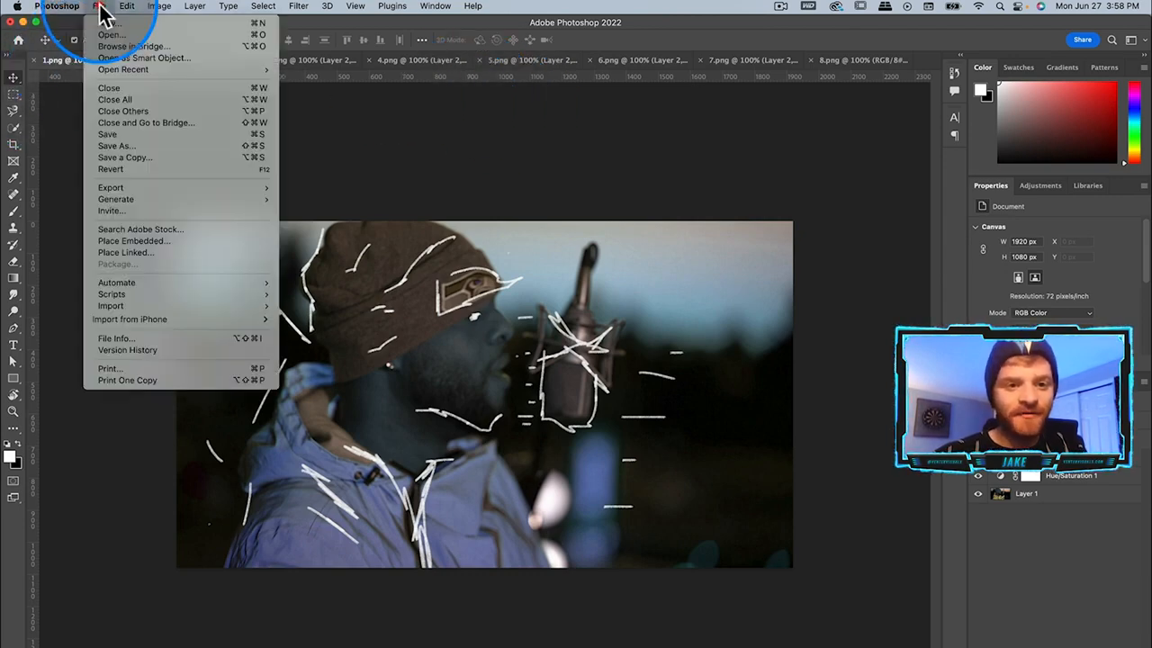
mouse_move(123, 189)
left_click(323, 187)
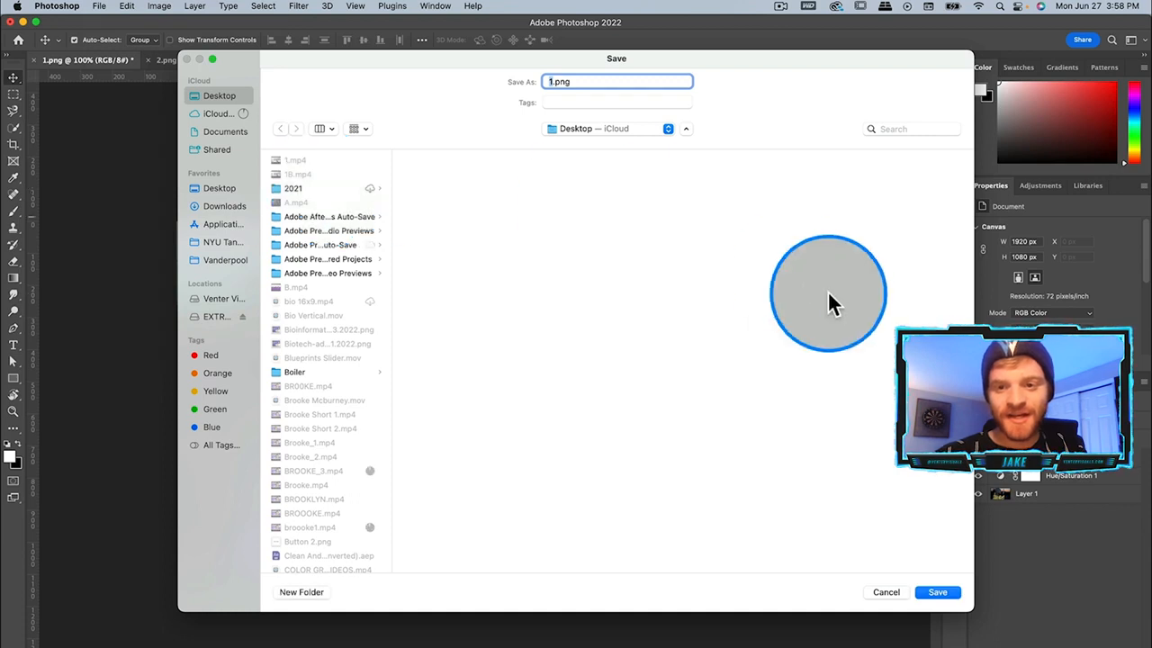
left_click(314, 598)
type("CU")
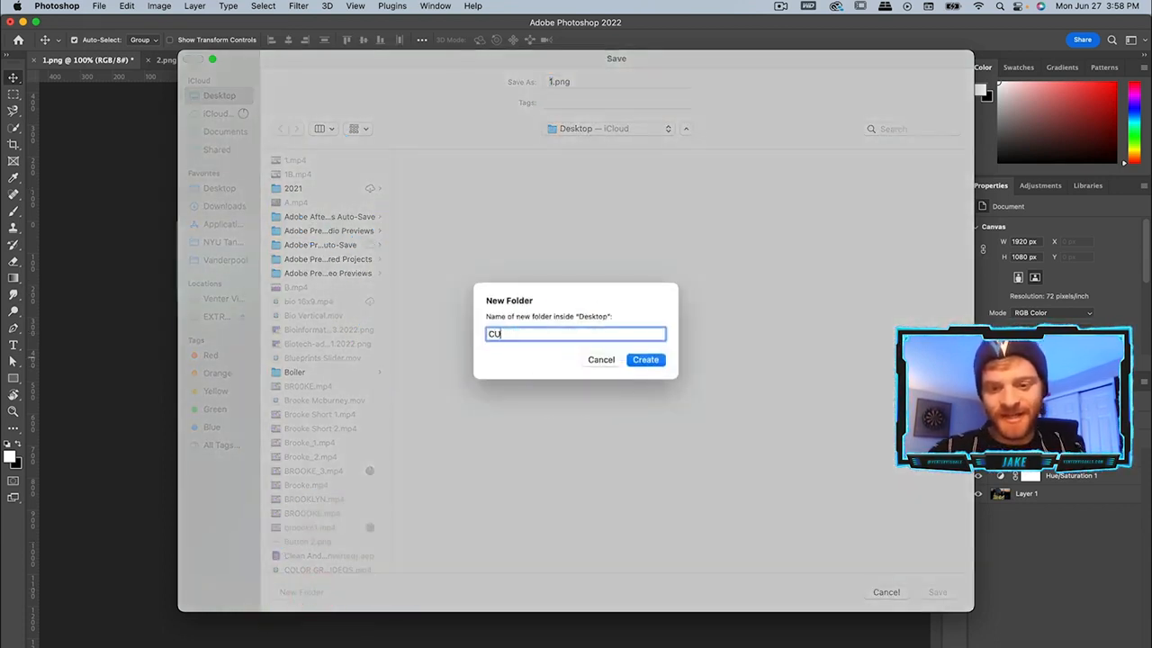
type("T OUT PNGS")
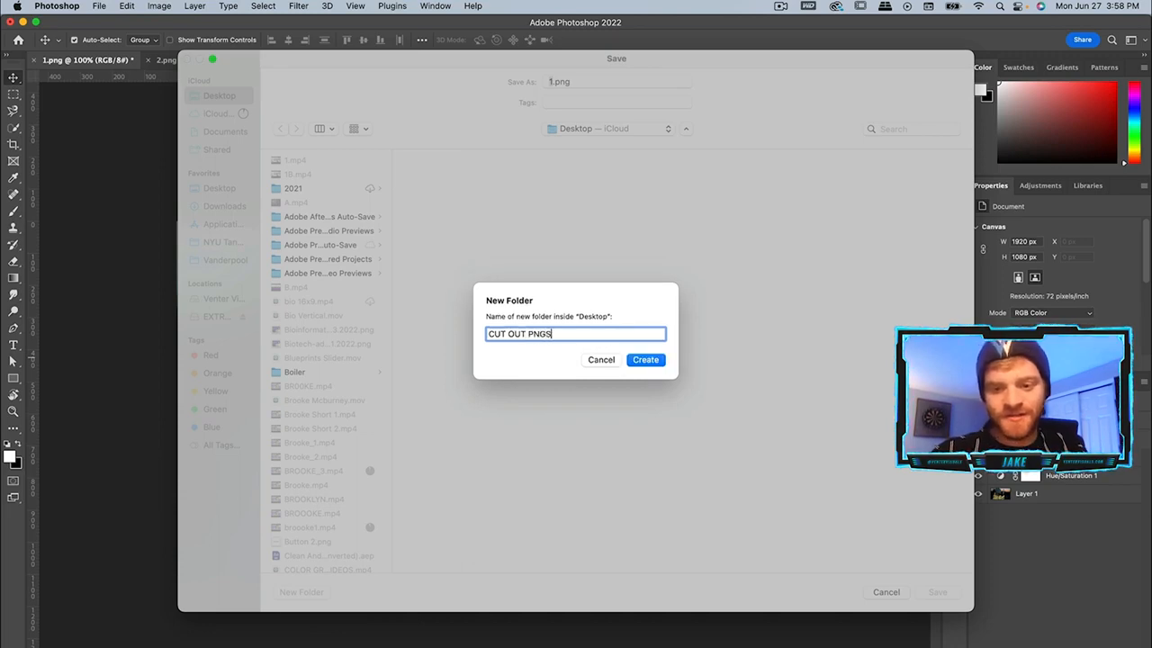
key("Return")
left_click(938, 593)
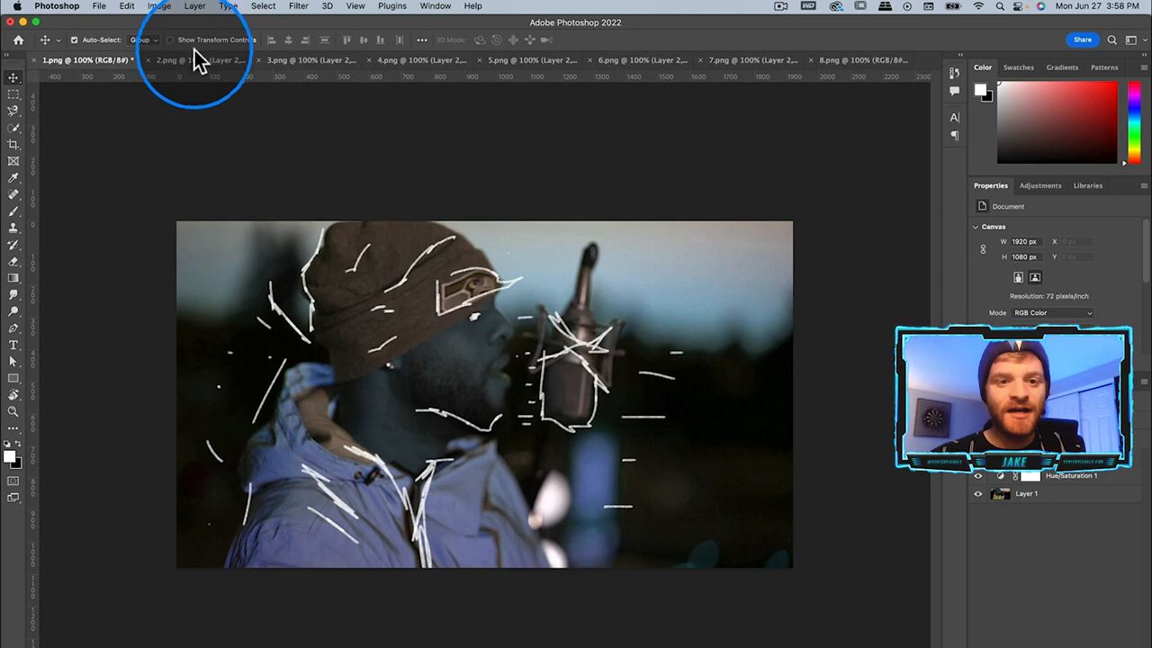
Quick-export 2.png as a PNG into the CUT OUT PNGS folder and switch to 3.png.
left_click(197, 60)
left_click(99, 6)
mouse_move(128, 193)
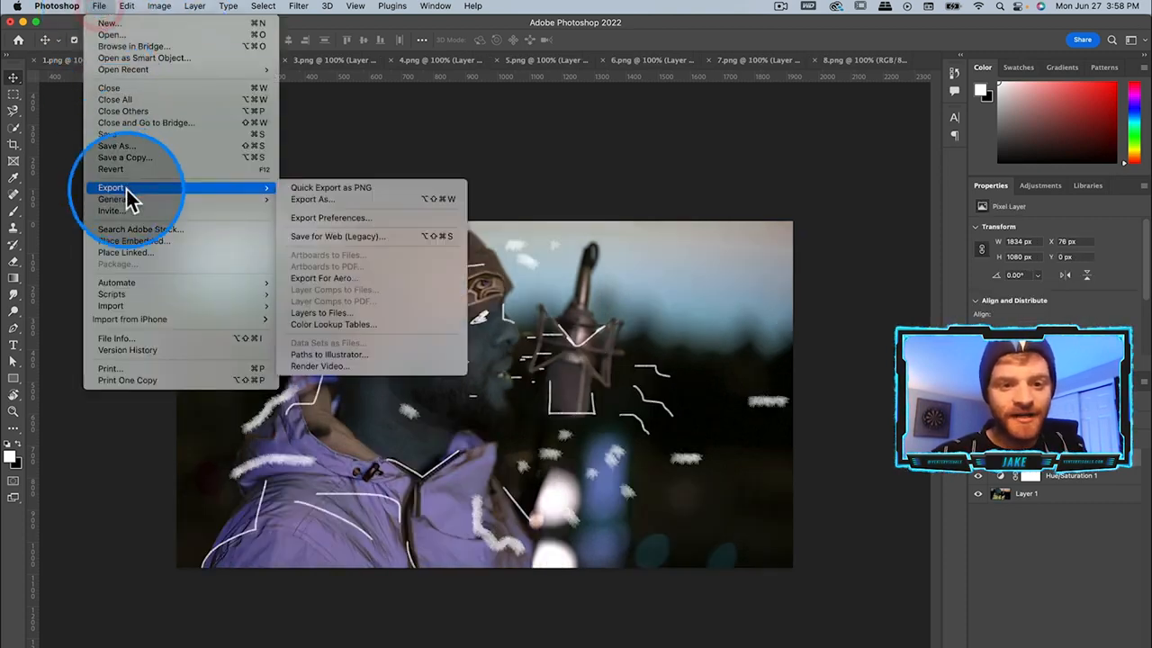
left_click(425, 189)
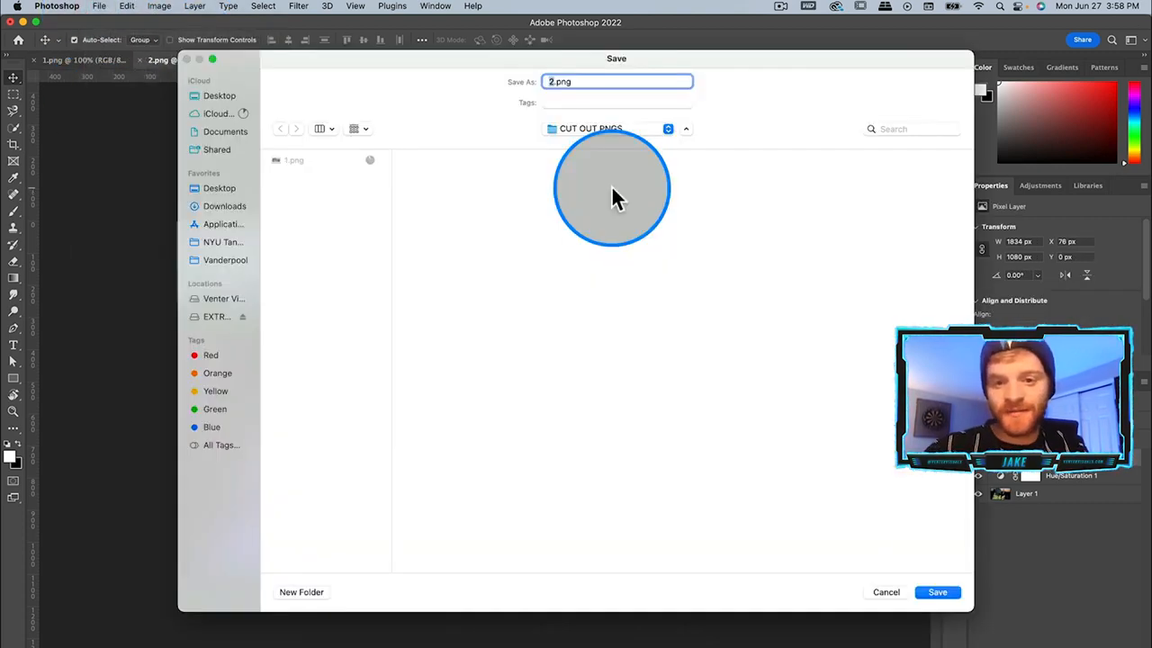
left_click(932, 594)
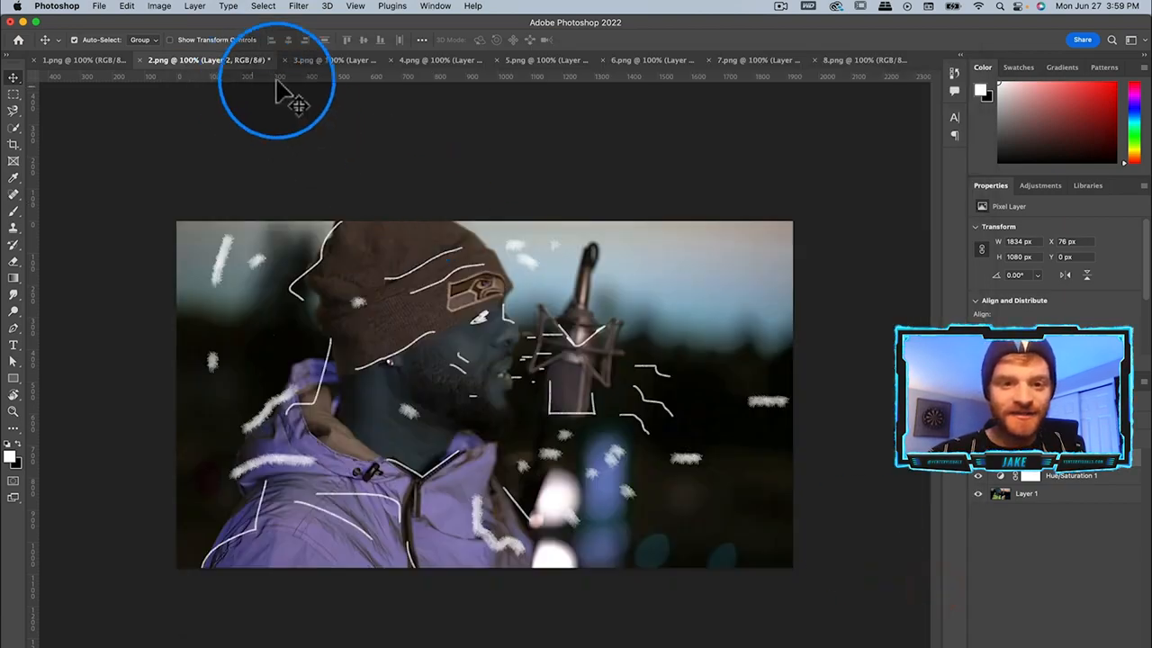
left_click(334, 59)
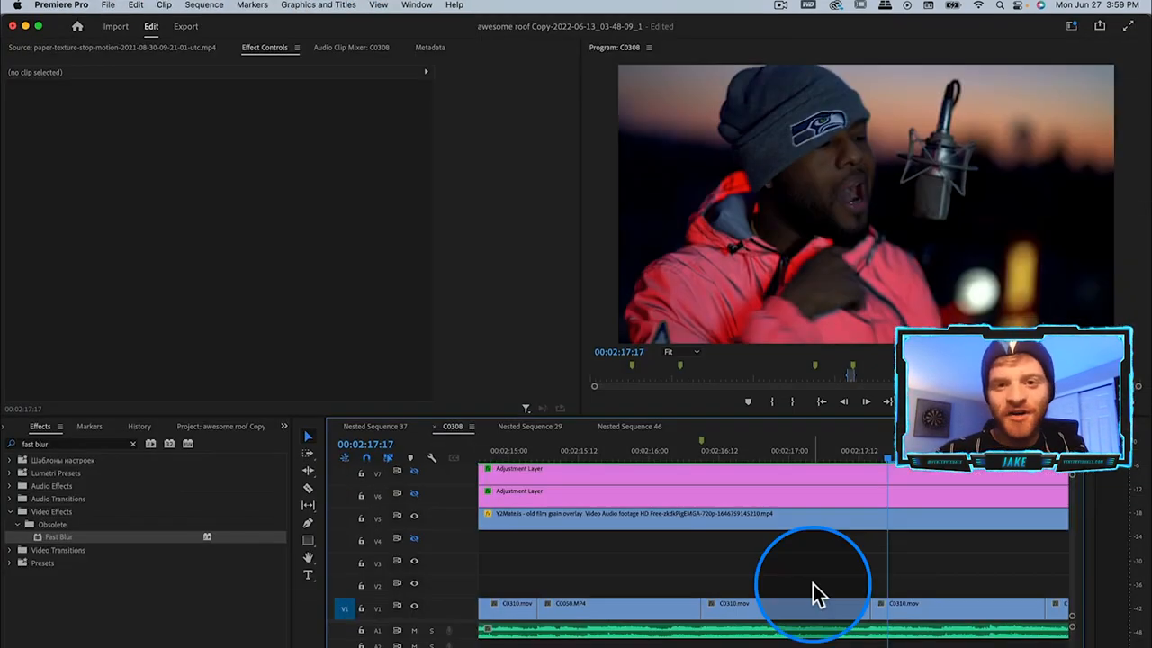
In Premiere Pro's Timeline preferences, switch the unit of the still image default duration to Frames.
scroll(813, 584, "right", 3)
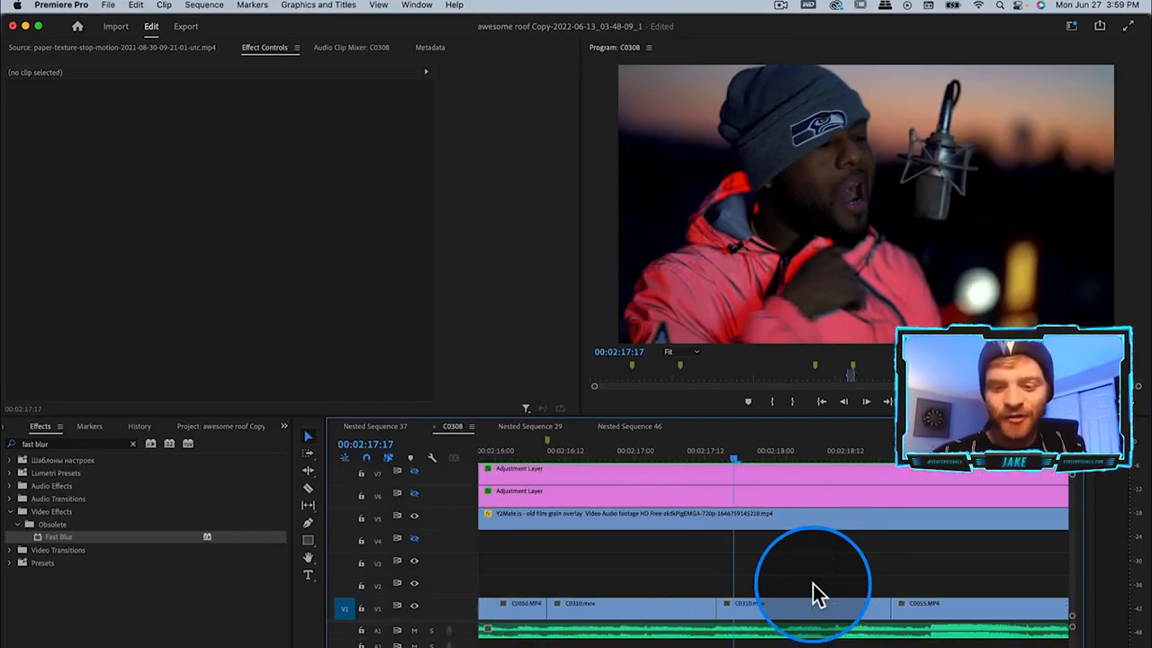
scroll(655, 595, "left", 2)
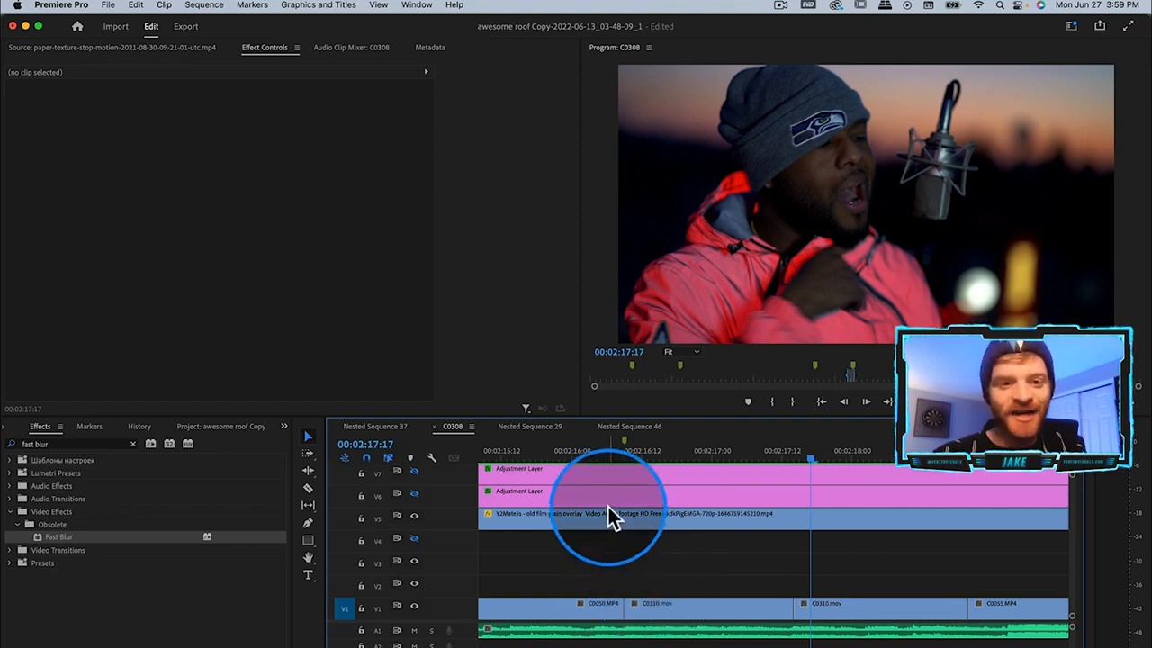
left_click(81, 6)
left_click(69, 6)
left_click(70, 6)
mouse_move(69, 45)
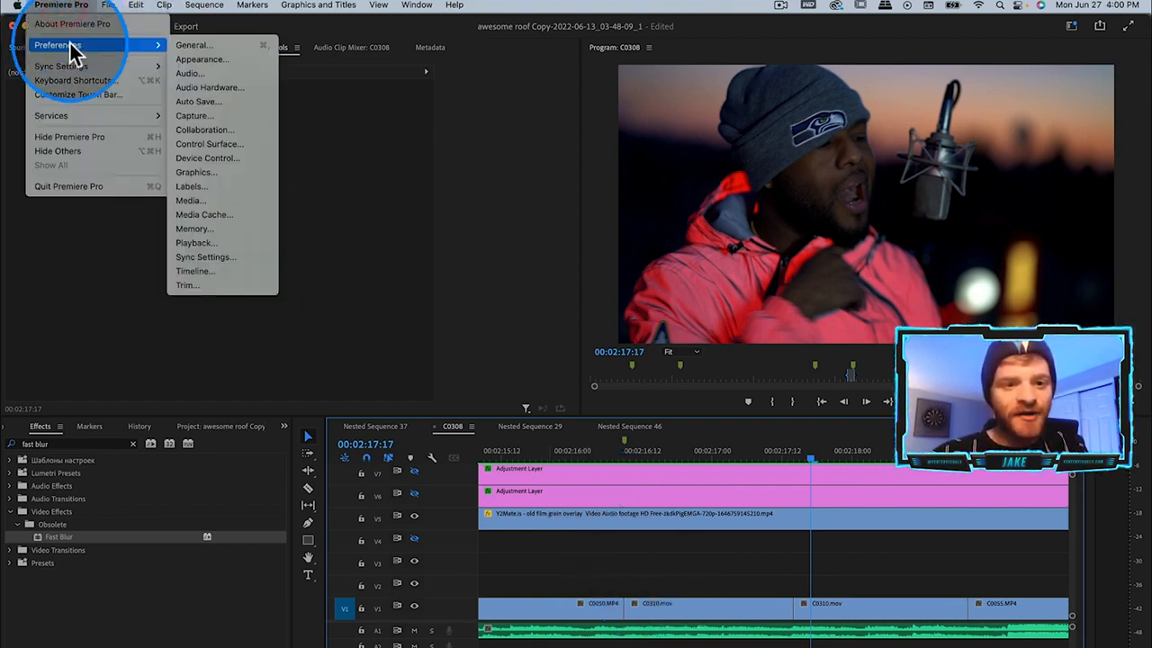
left_click(226, 270)
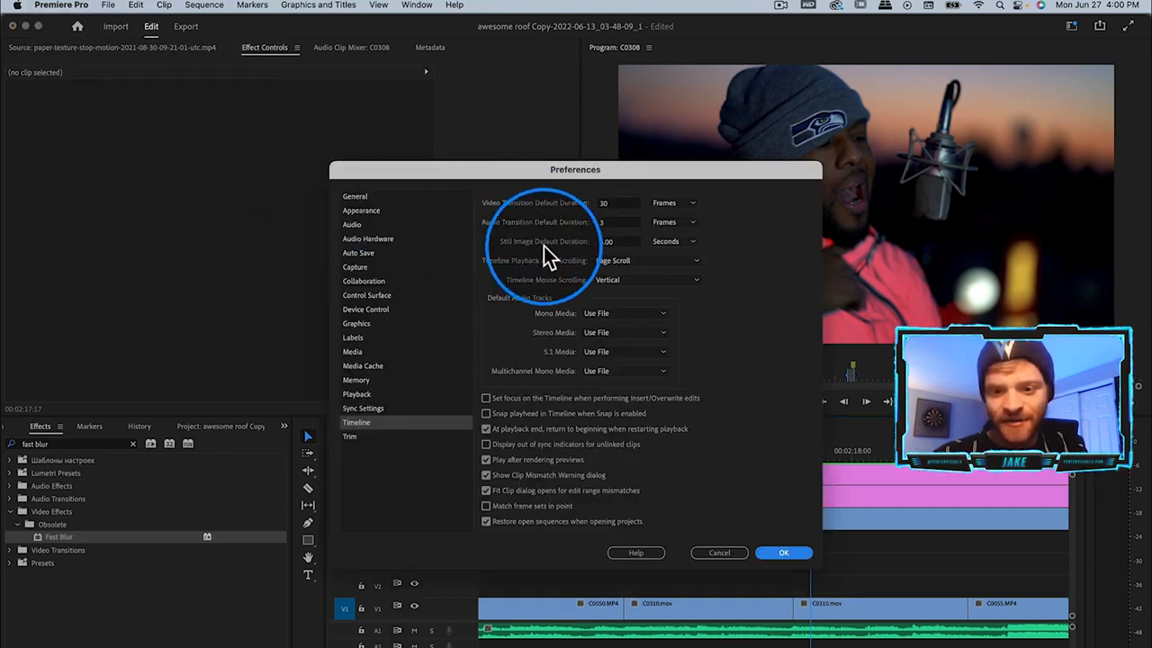
left_click(604, 243)
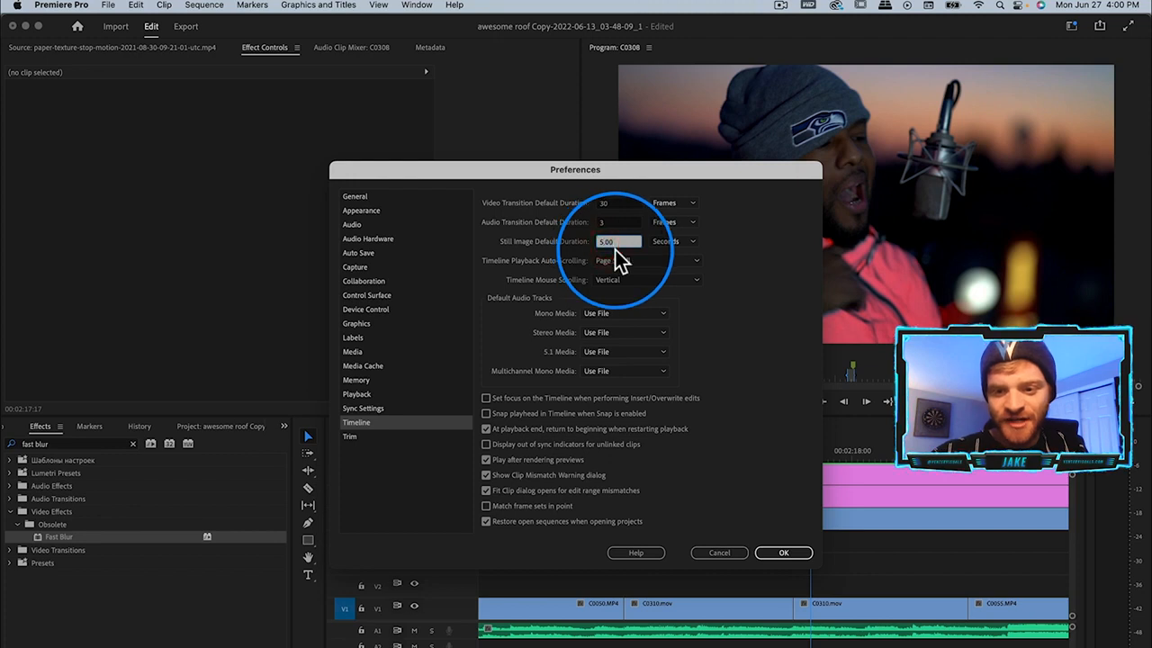
left_click(657, 240)
left_click(667, 258)
left_click(611, 241)
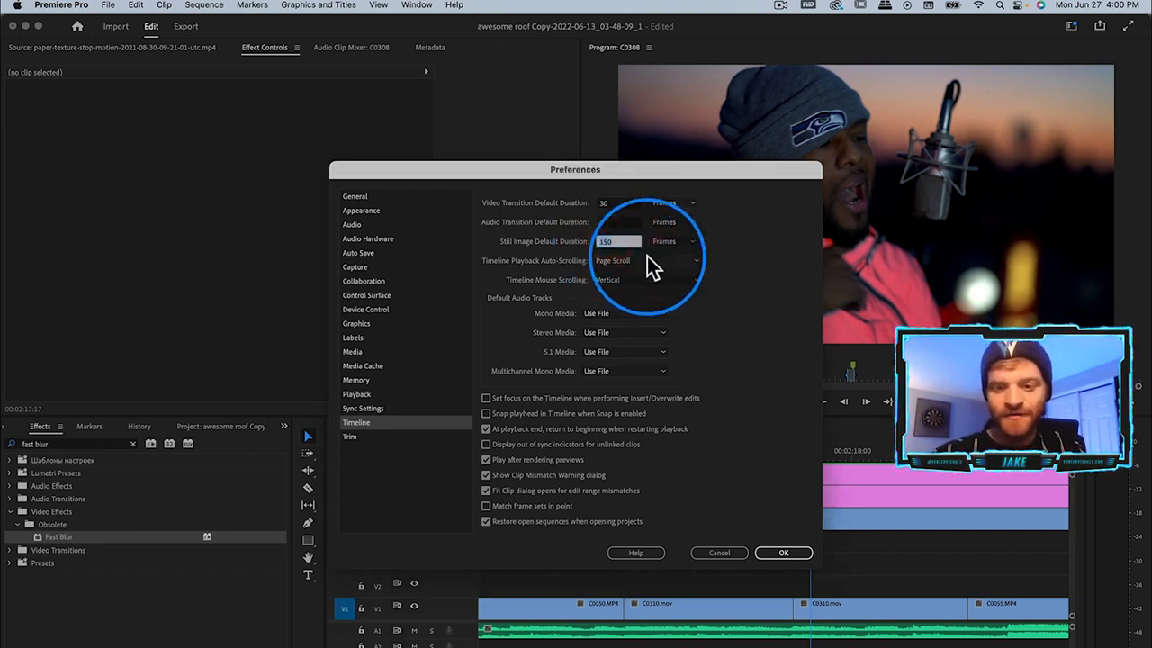
left_click(784, 553)
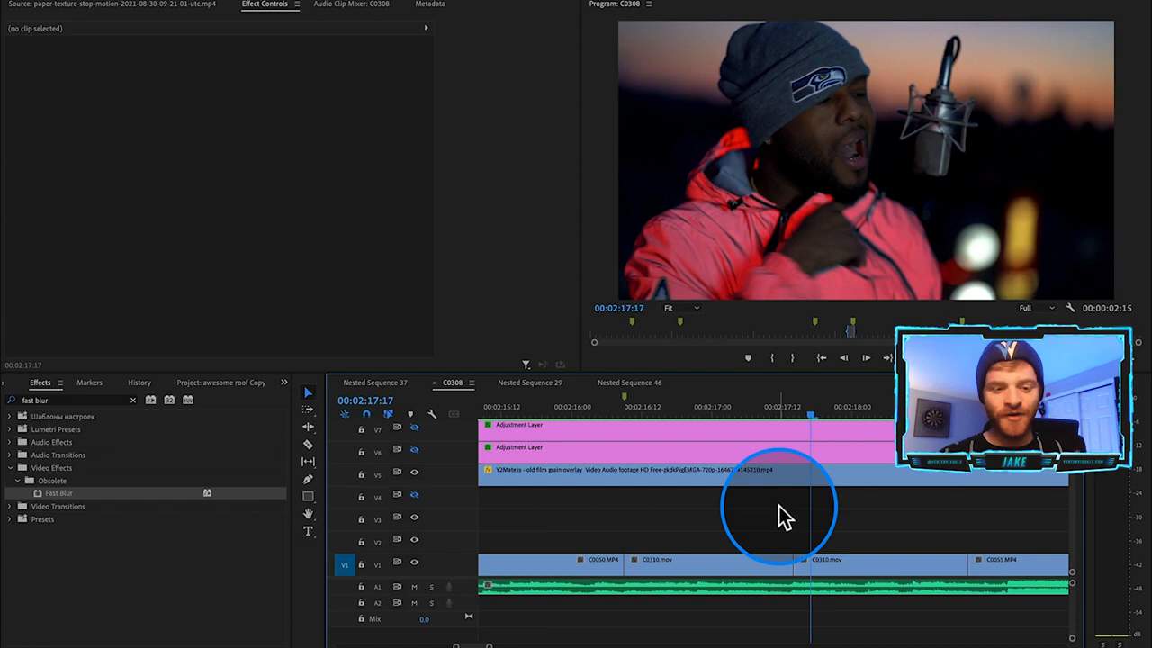
Switch to the Finder folder of exported PNGs and preview the images from 8.png back to 2.png.
left_click(216, 630)
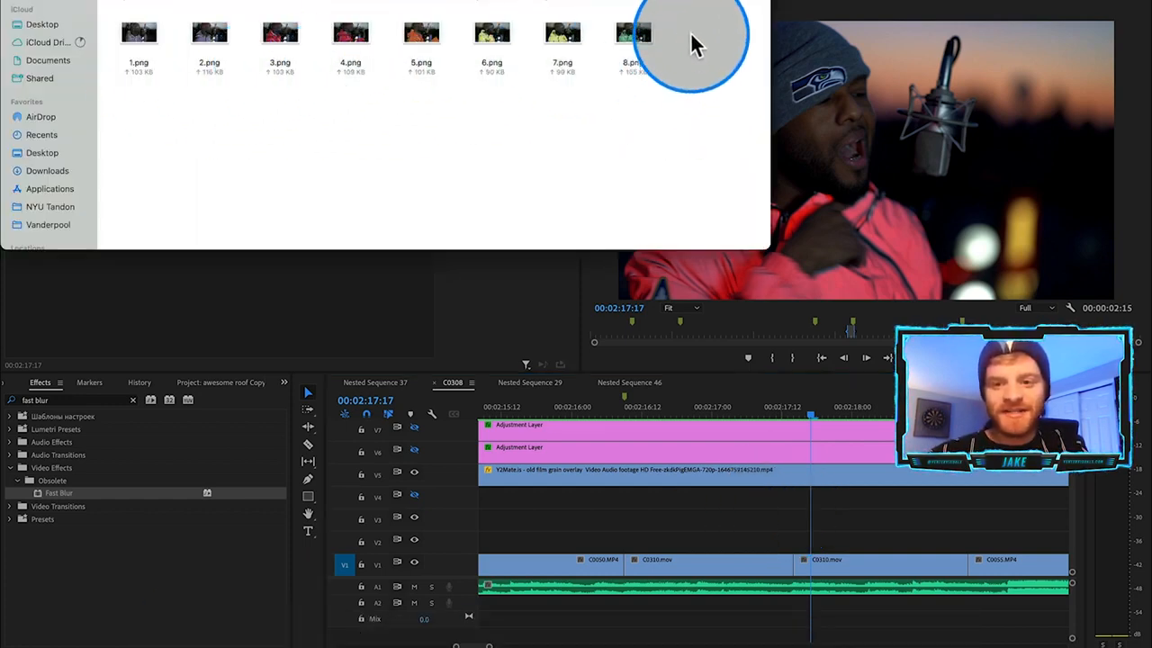
left_click(630, 34)
key("space")
key("Left")
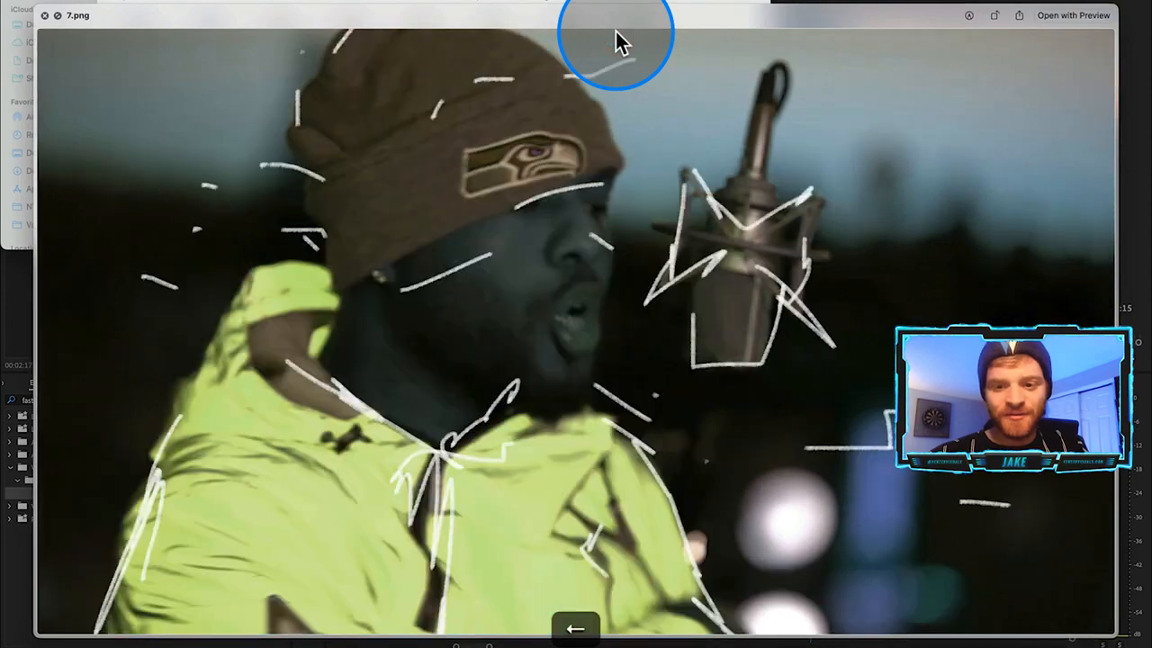
key("Left")
key("Left")
key("Left")
key("Left")
key("Left")
key("space")
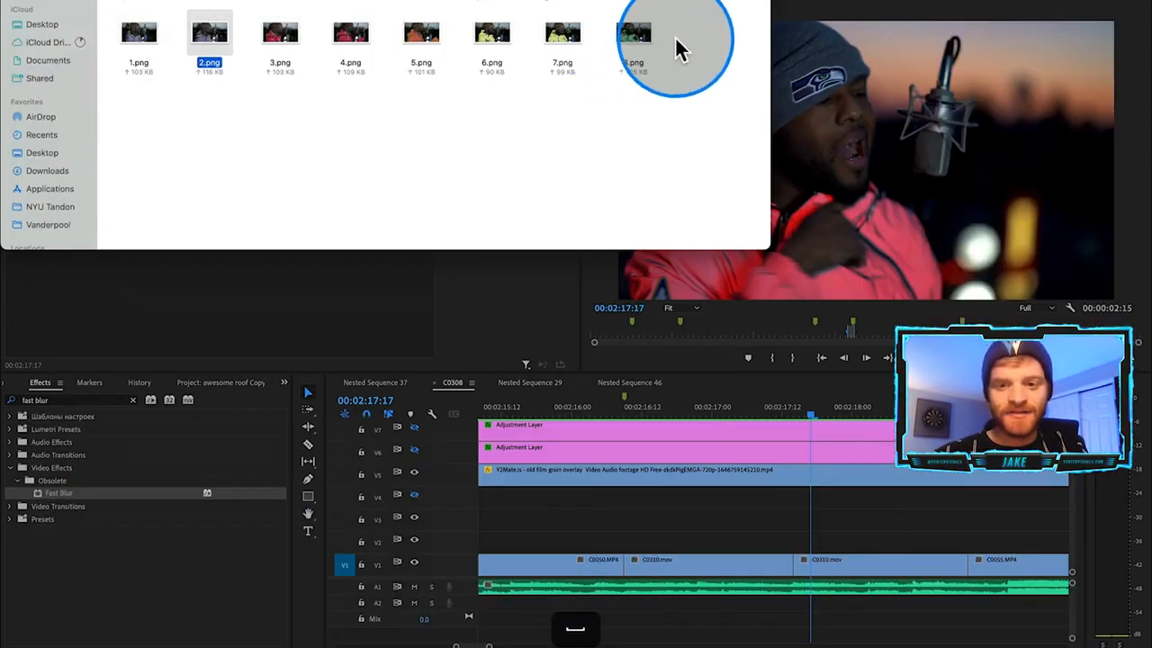
Place all eight PNGs, 1.png to 8.png, on track V2 from the start of the C0310.mov clip below the marker.
left_click_drag(702, 39, 123, 96)
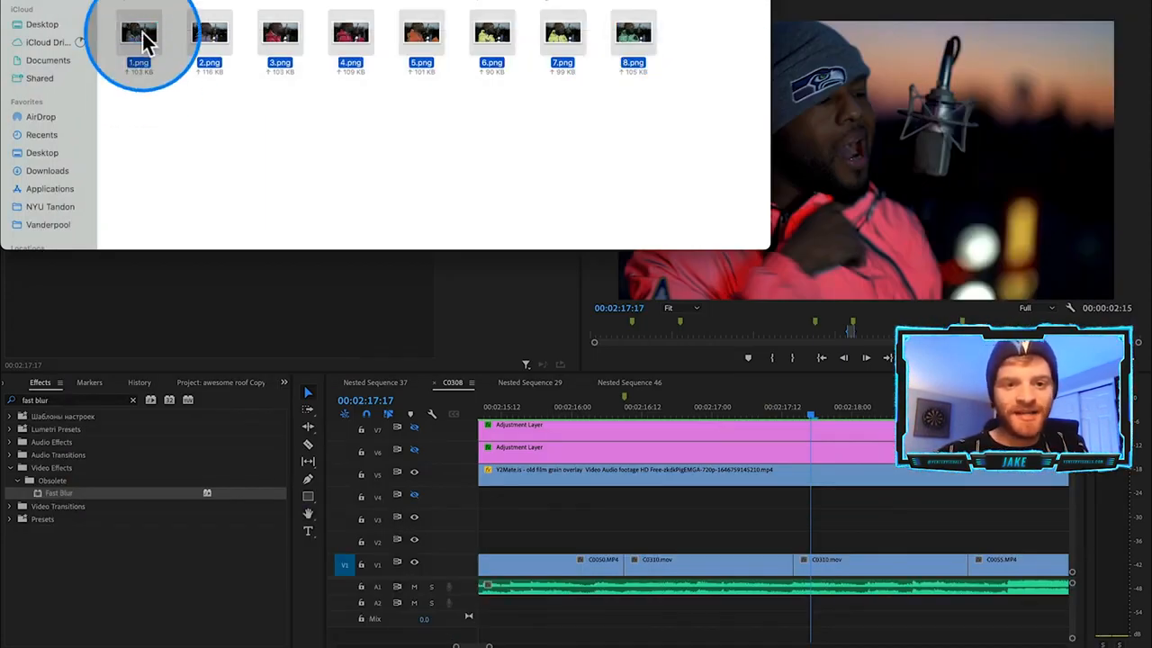
left_click_drag(142, 41, 723, 549)
left_click_drag(666, 411, 889, 522)
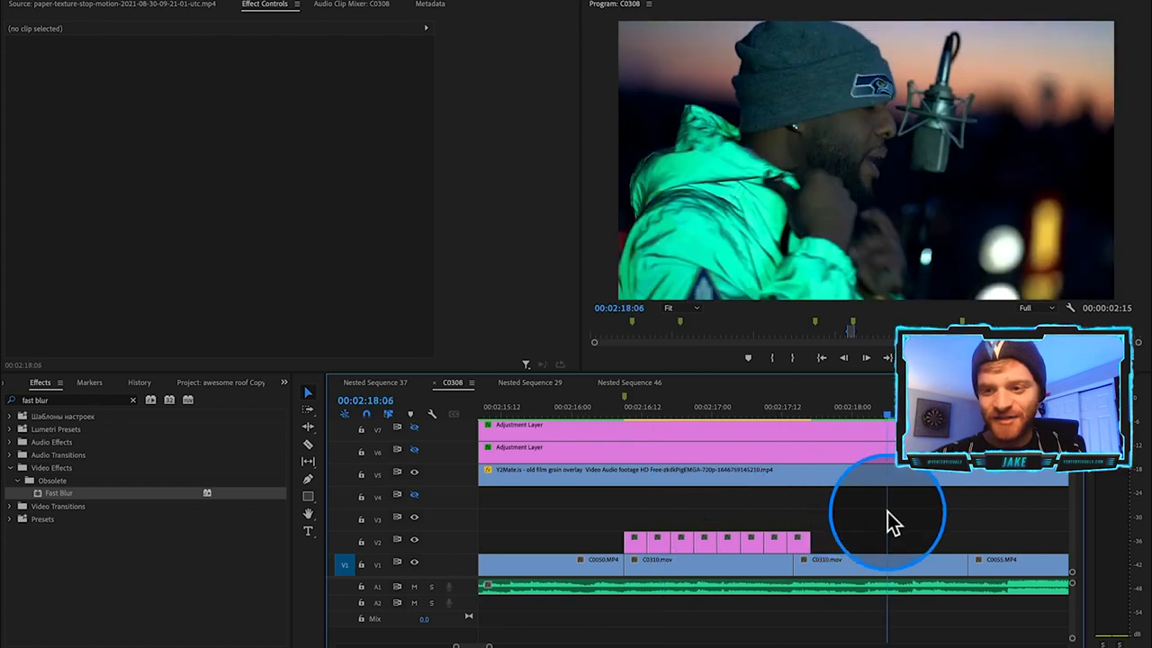
scroll(728, 571, "down", 5)
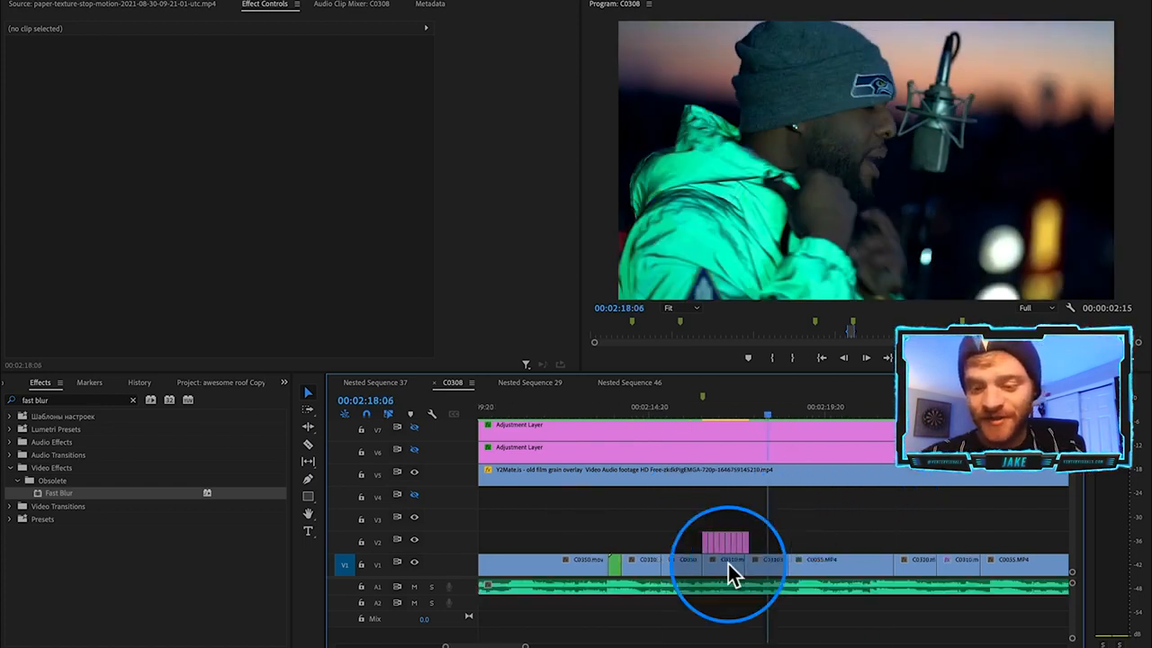
Play back the transition and nest the eight PNG stills on track V2 into a single sequence with the default name.
left_click(682, 410)
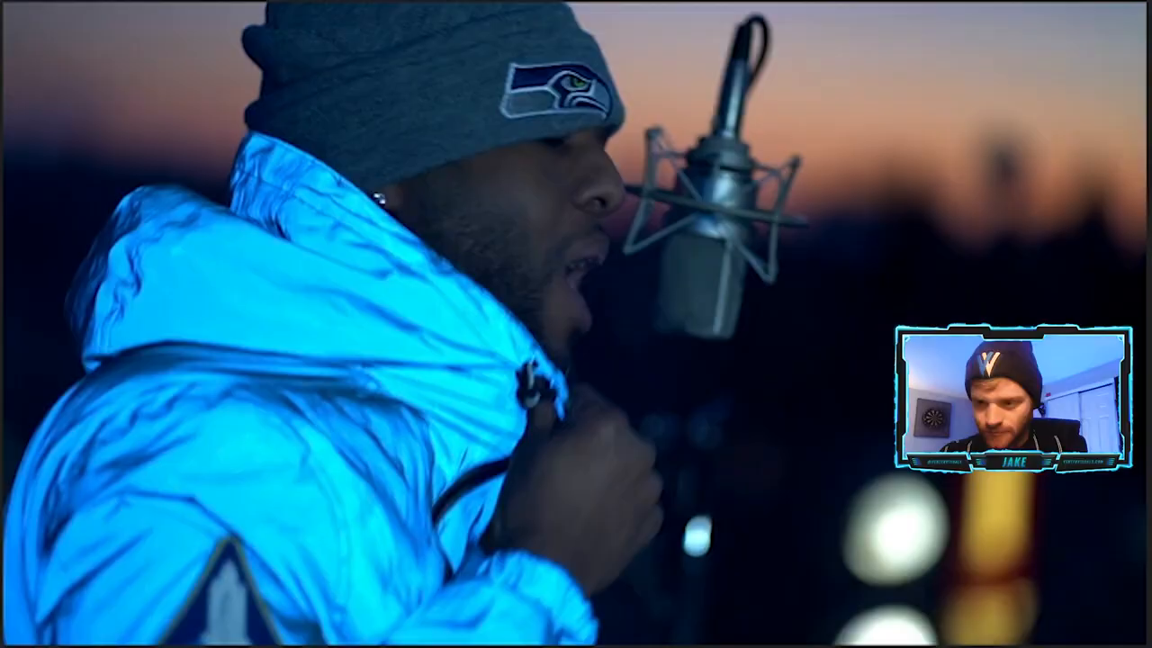
left_click(737, 509)
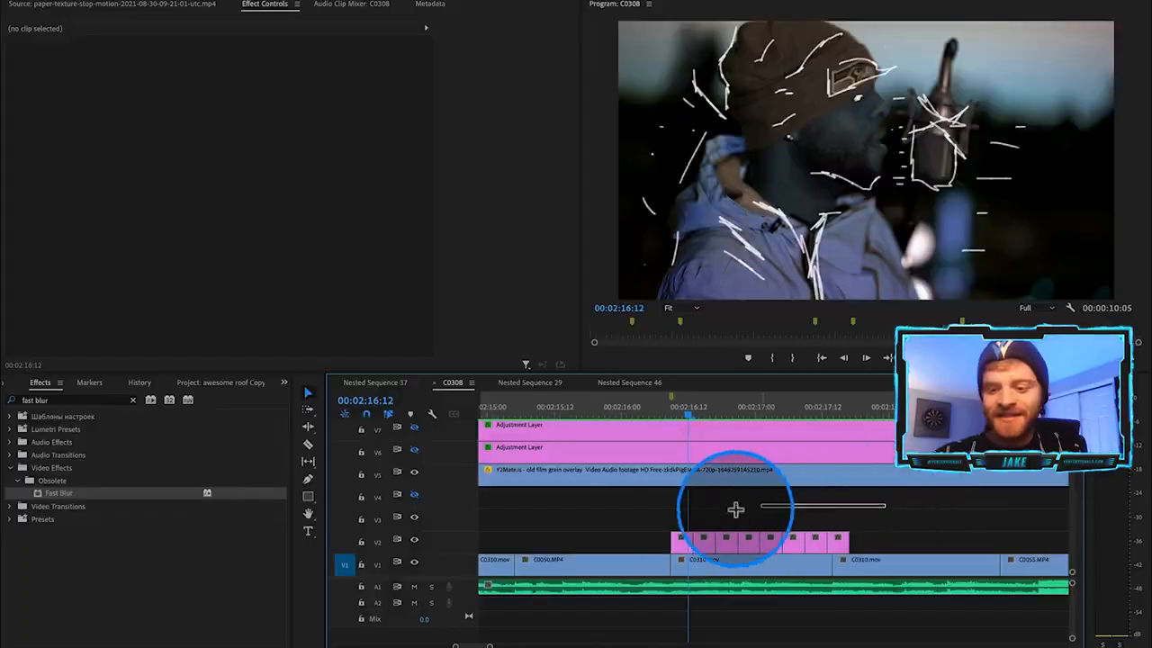
left_click_drag(736, 510, 667, 539)
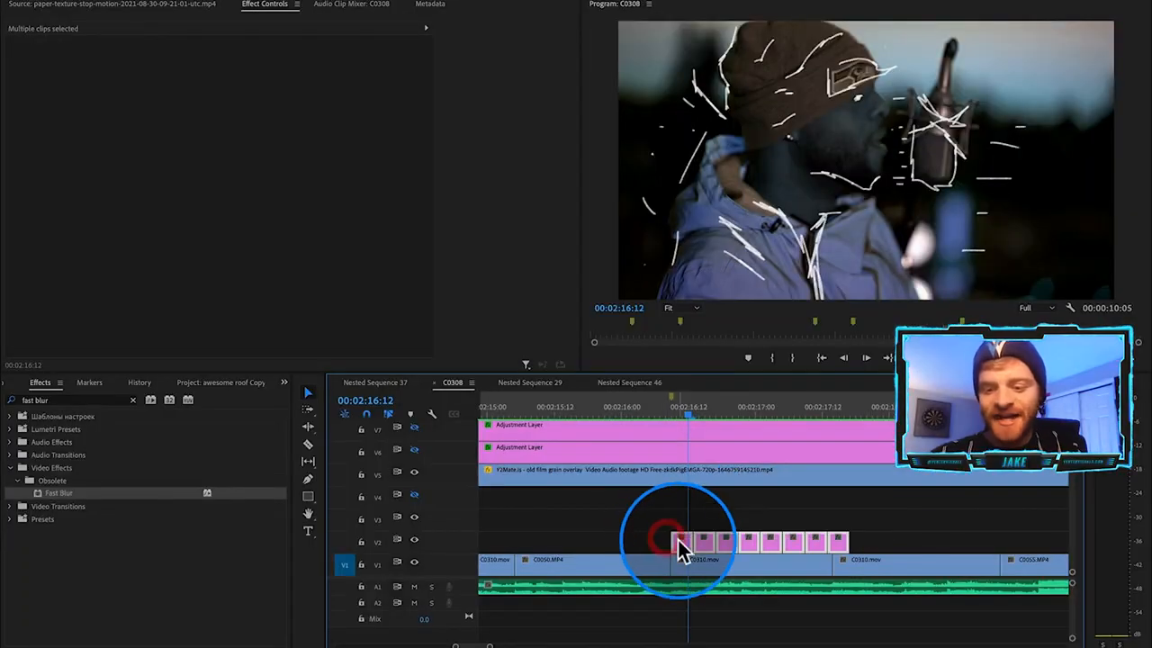
right_click(684, 560)
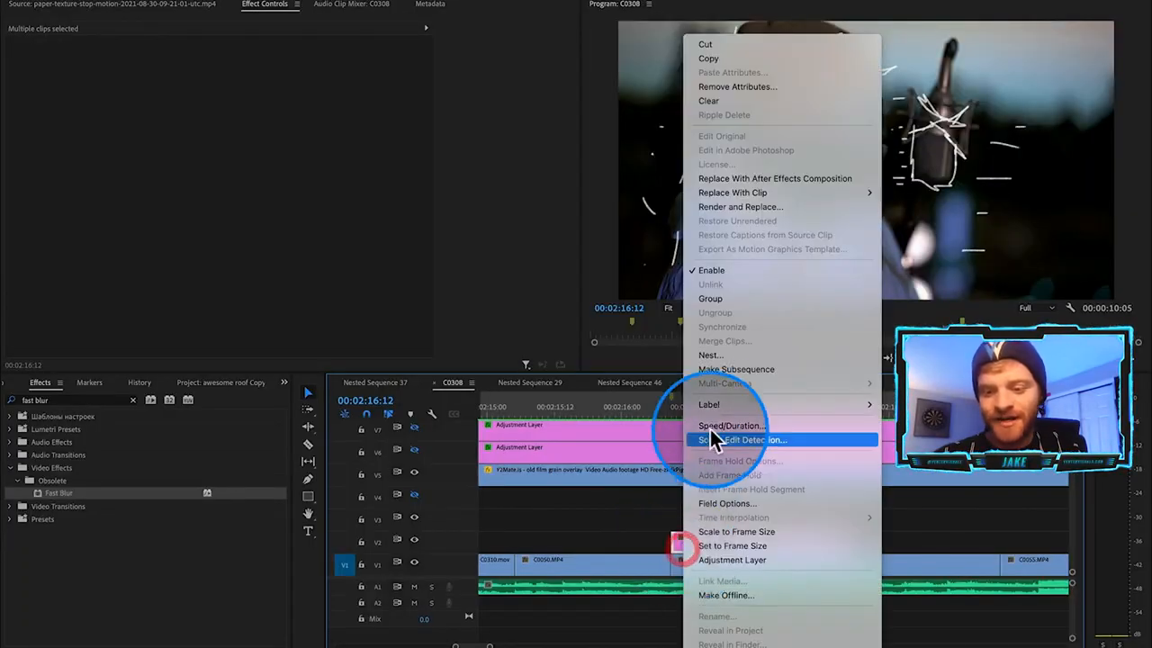
left_click(708, 355)
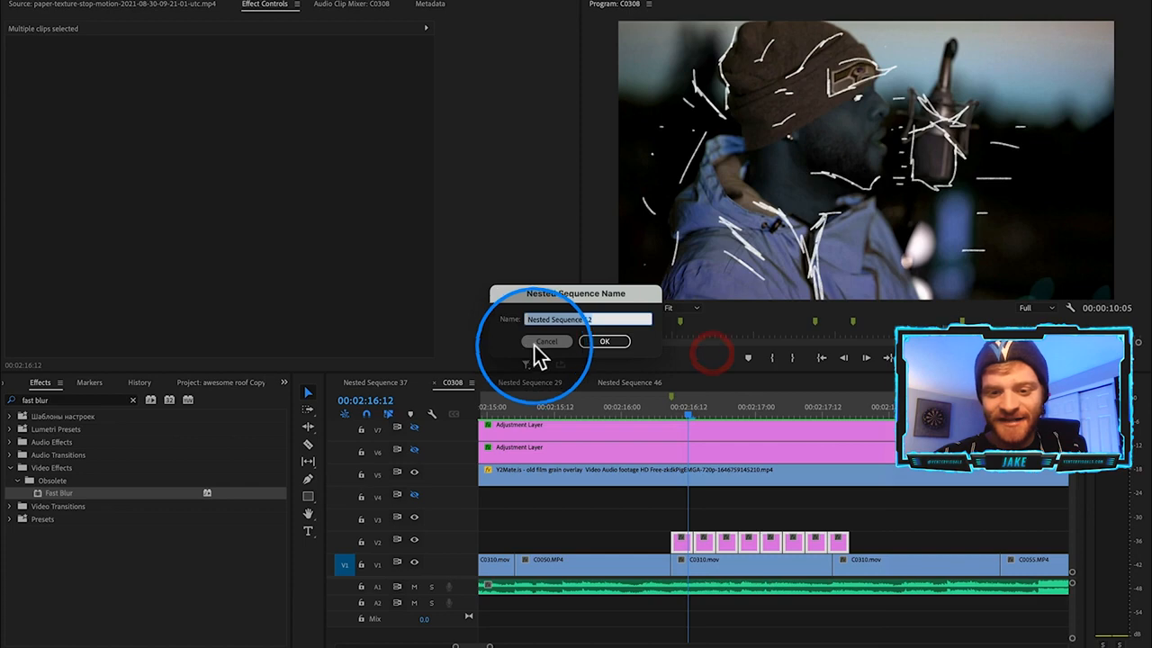
left_click(594, 342)
Speed up the nested sequence on V2 to 123.08% so it ends with the C0310.mov clip below it.
left_click(711, 545)
key("super+r")
type("123.07")
key("Return")
Set the speed of the nested sequence on V2 to 150%.
left_click(706, 553)
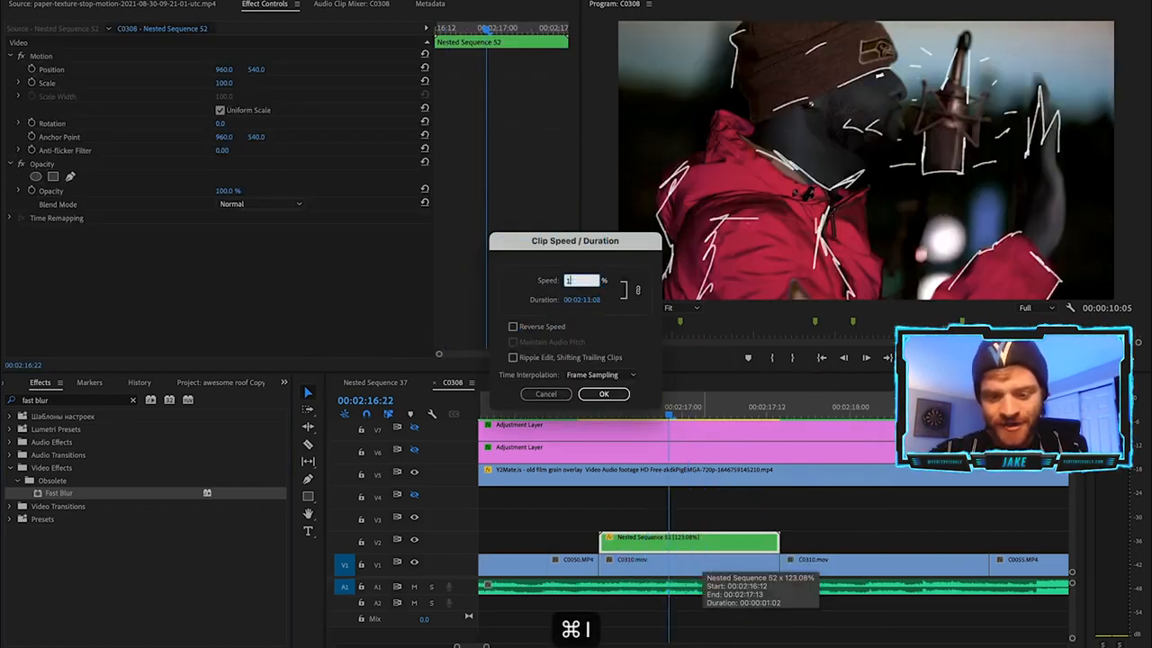
type("150")
key("Return")
left_click(707, 567)
Align the nested sequence's end with the C0310.mov clip below, roll that clip's starting cut to the sequence's start, and play the transition.
left_click_drag(681, 556, 715, 551)
left_click_drag(633, 567, 684, 560)
left_click(543, 415)
left_click(692, 543)
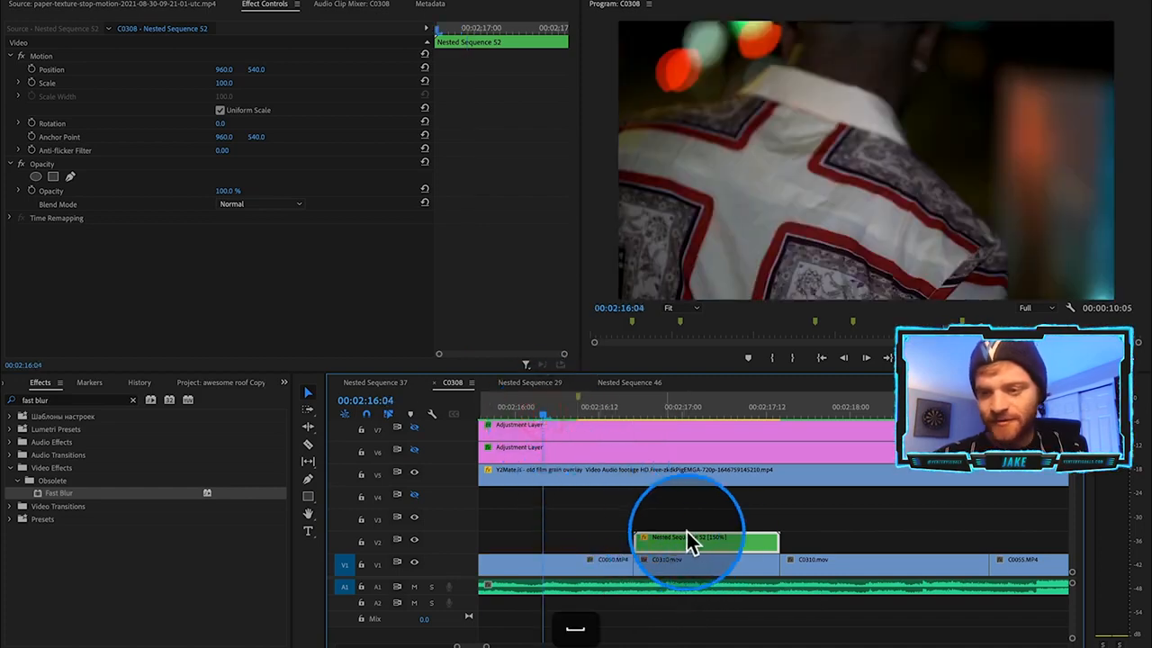